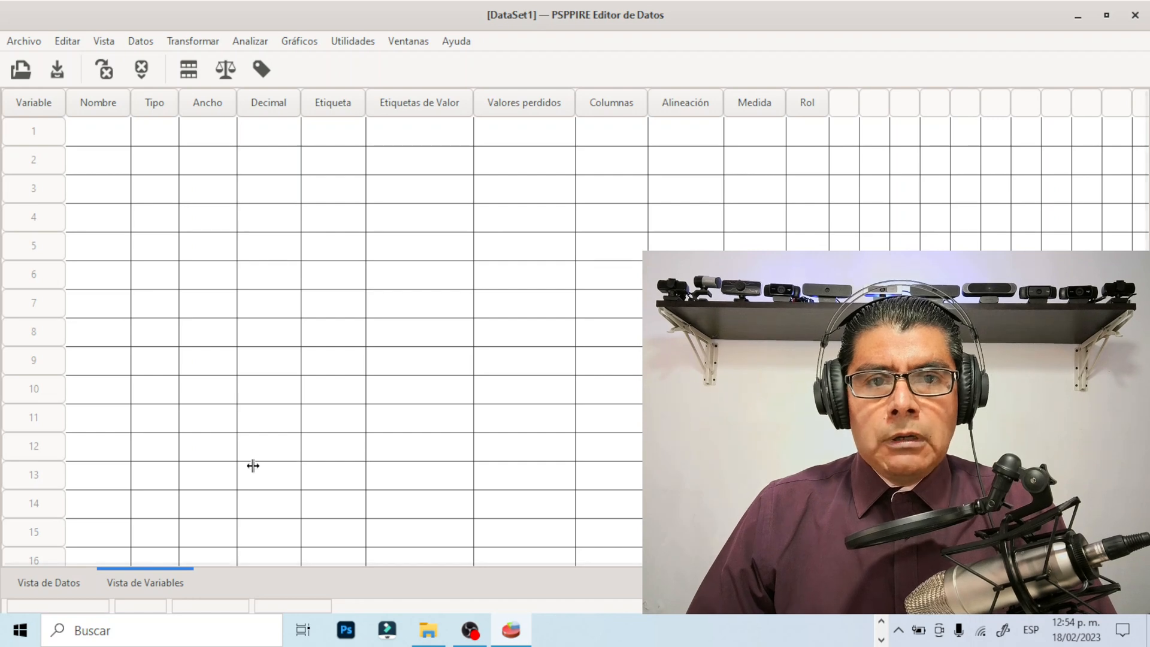
# Compare the data view with the variable view of the empty data set, ending in the variable view
pyautogui.click(76, 579)
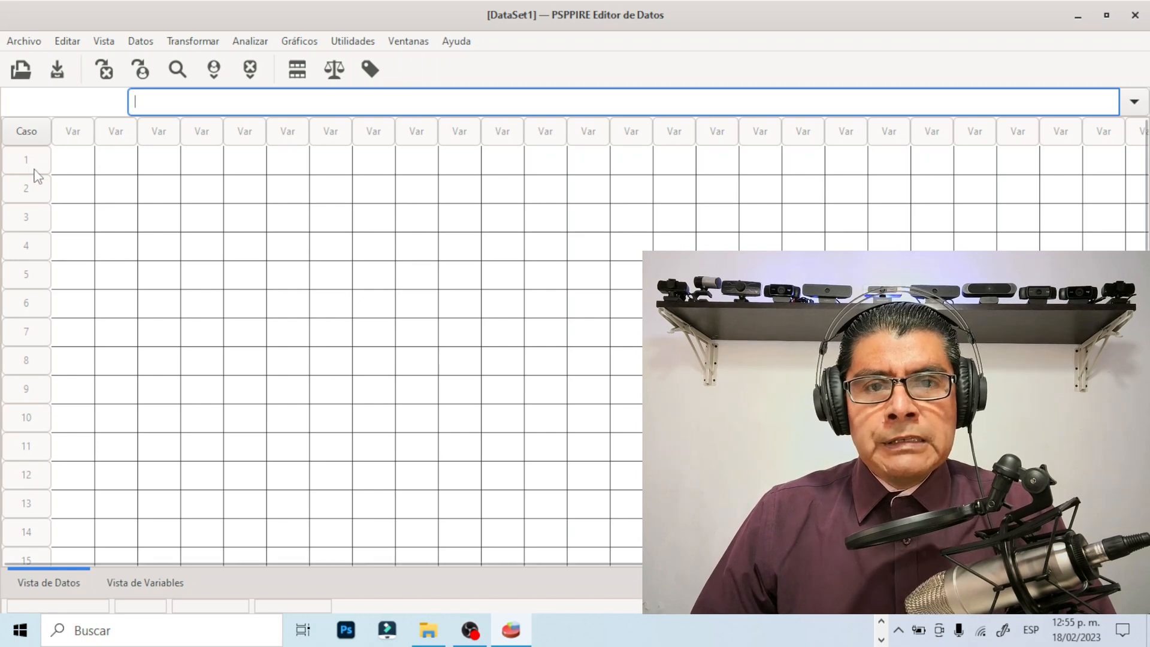
pyautogui.click(136, 584)
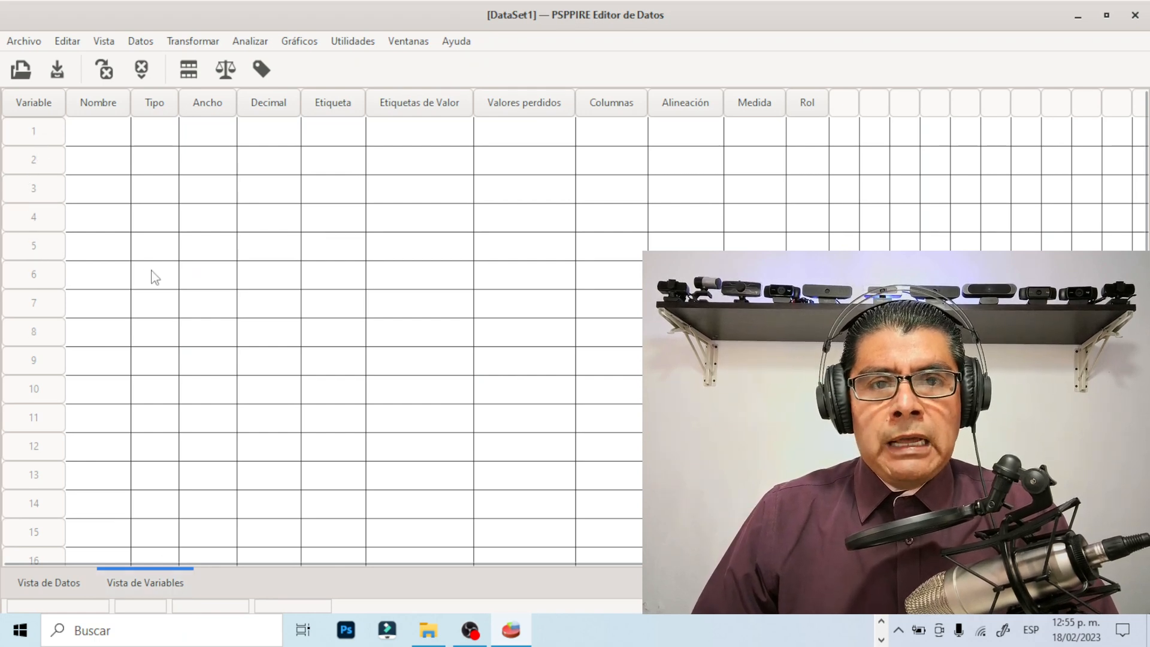
pyautogui.click(54, 582)
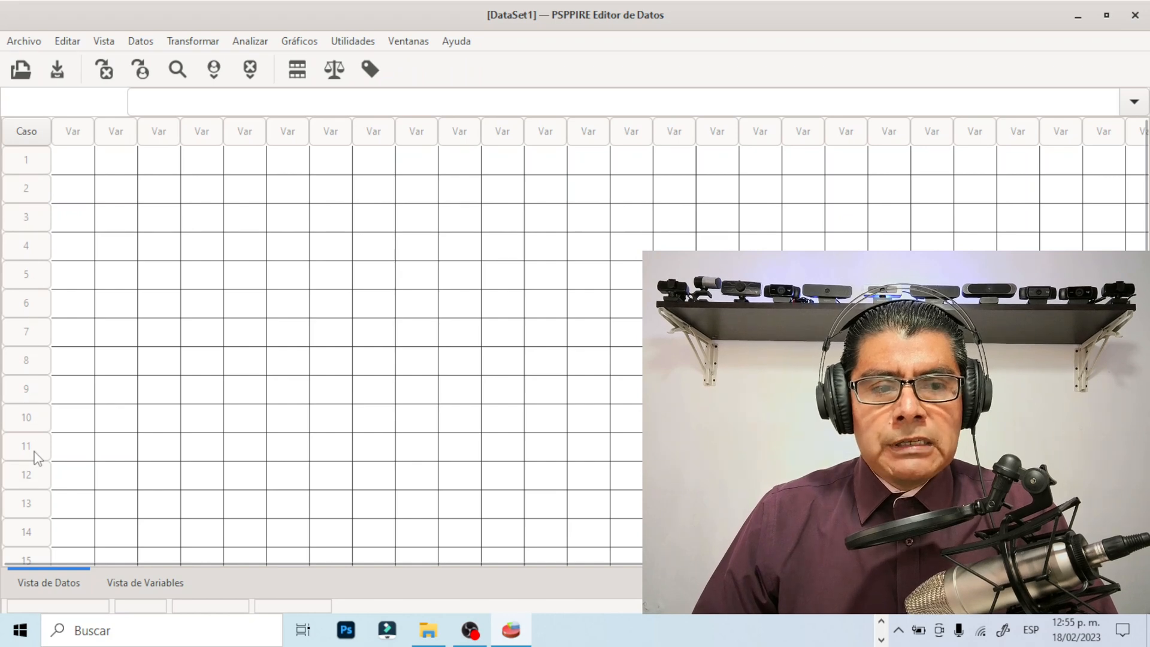
pyautogui.click(144, 586)
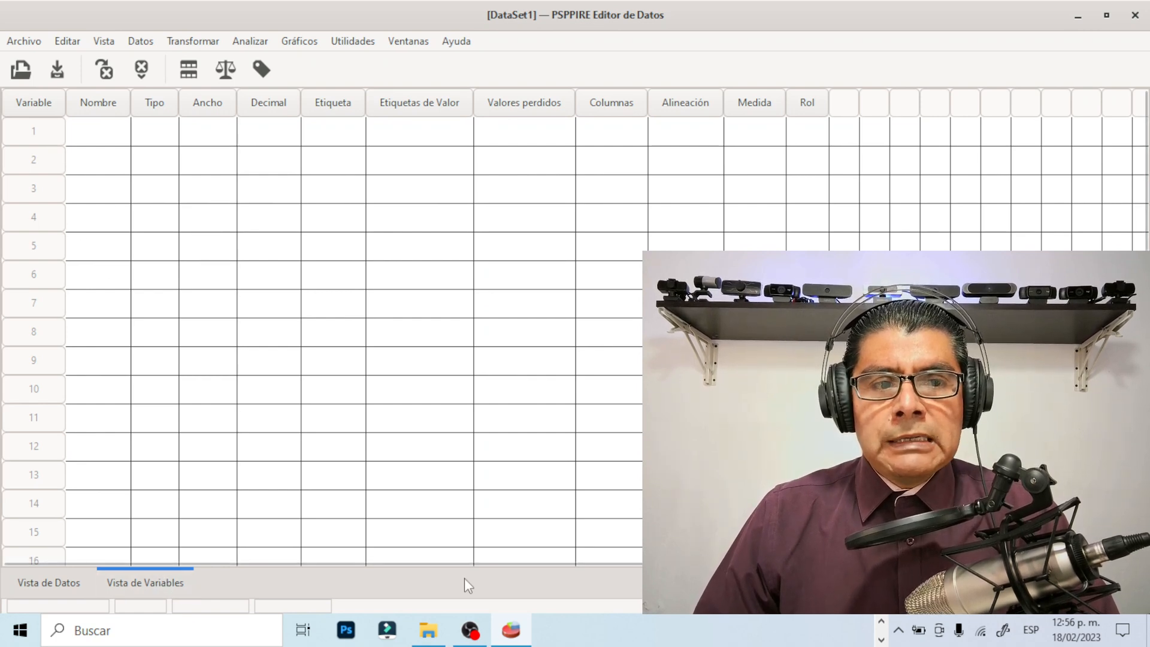
# Switch to the questionnaire document in Word and examine its title and the first questions with their answer options
pyautogui.click(882, 626)
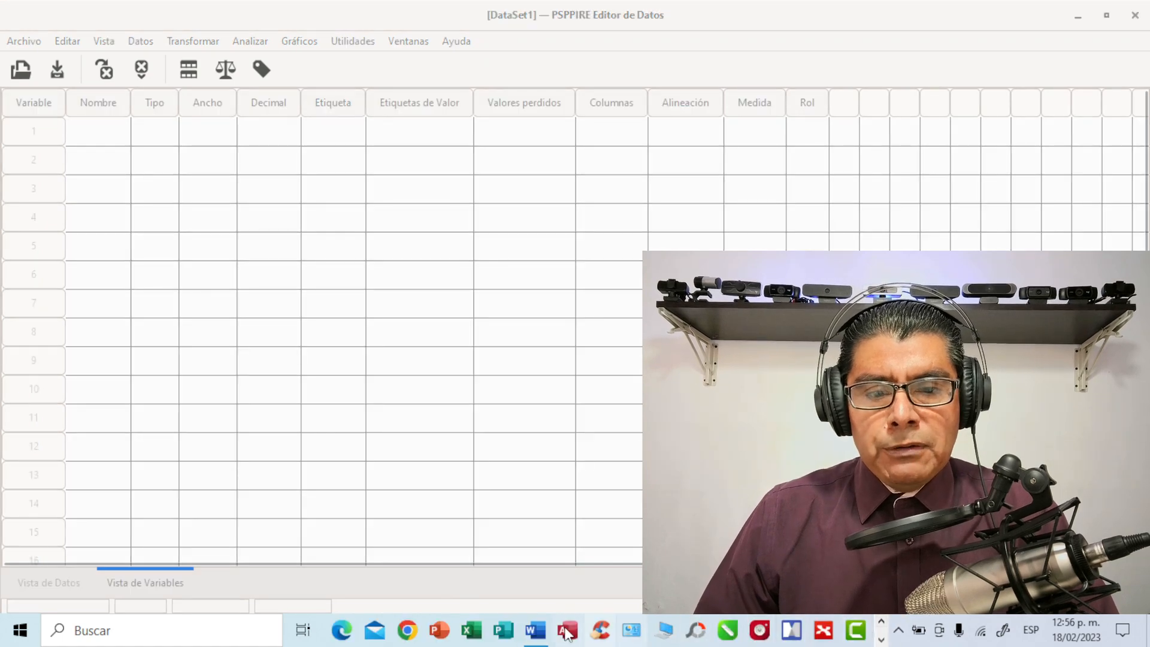
pyautogui.click(536, 631)
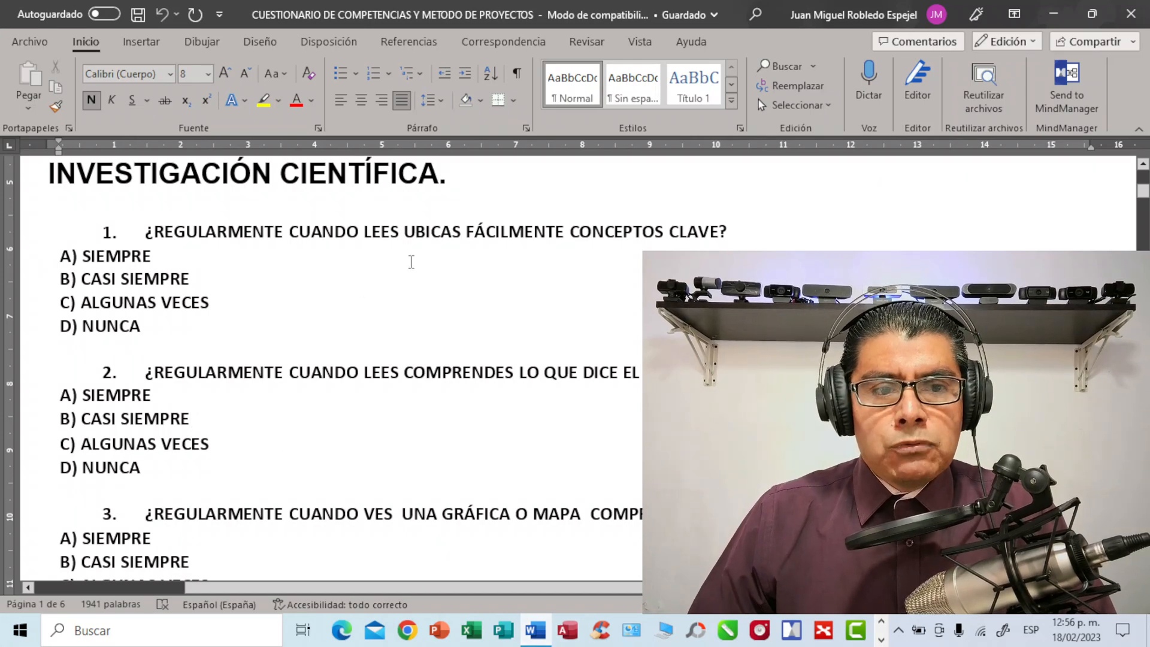
pyautogui.scroll(2, 412, 262)
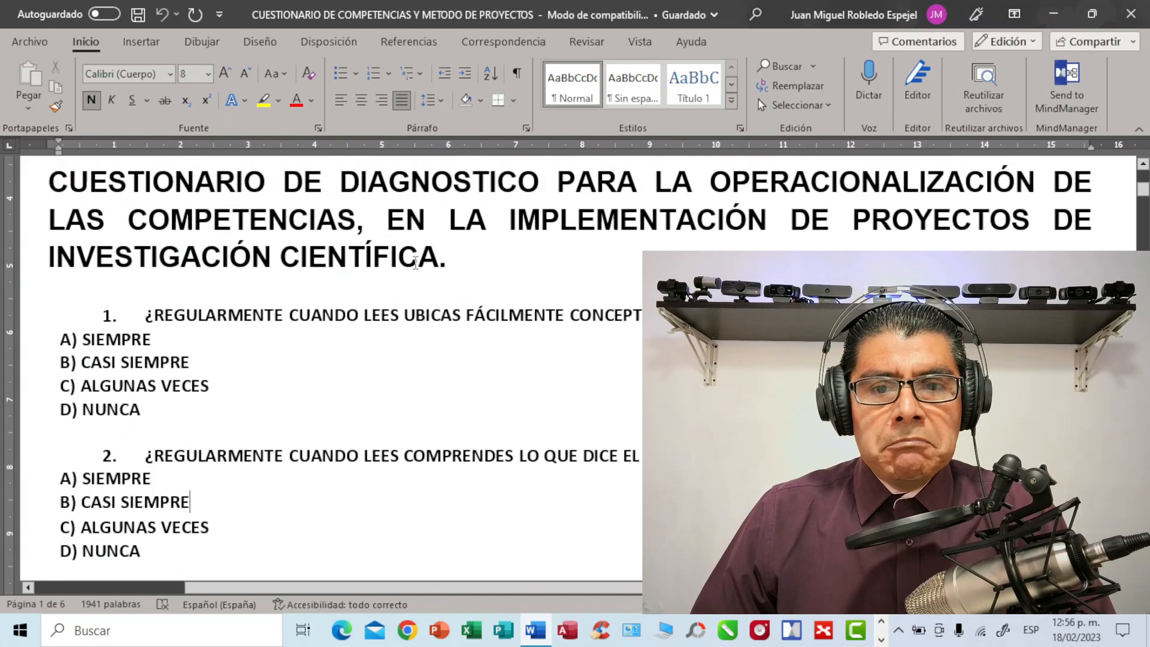
pyautogui.scroll(2, 416, 263)
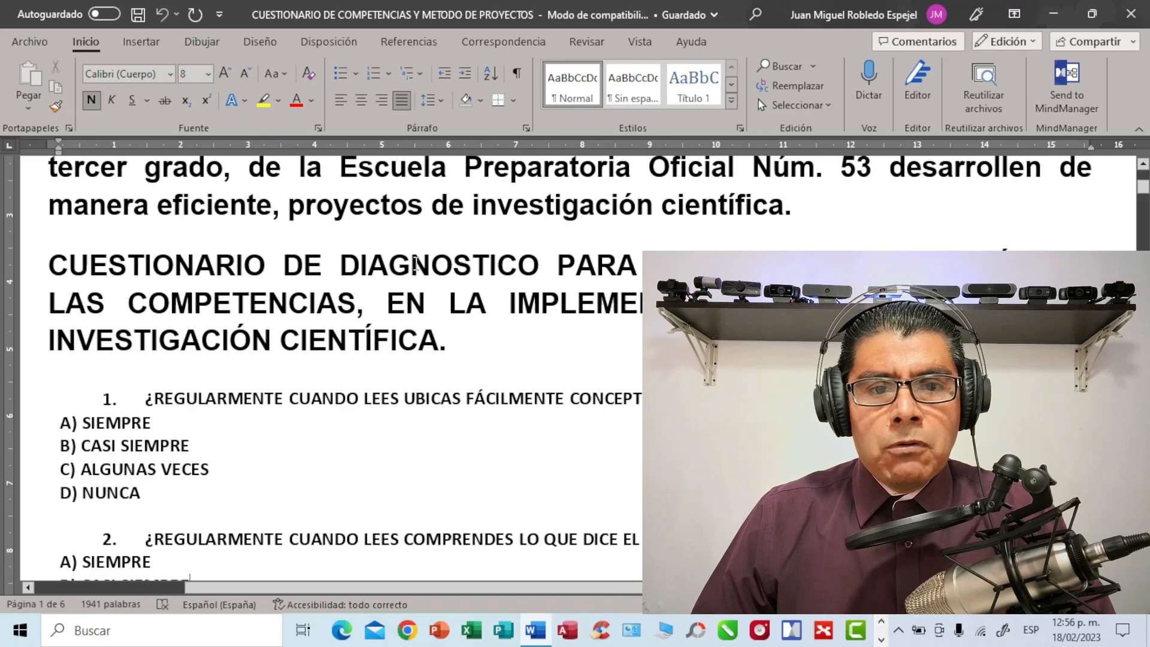
pyautogui.scroll(2, 416, 264)
pyautogui.scroll(-2, 416, 264)
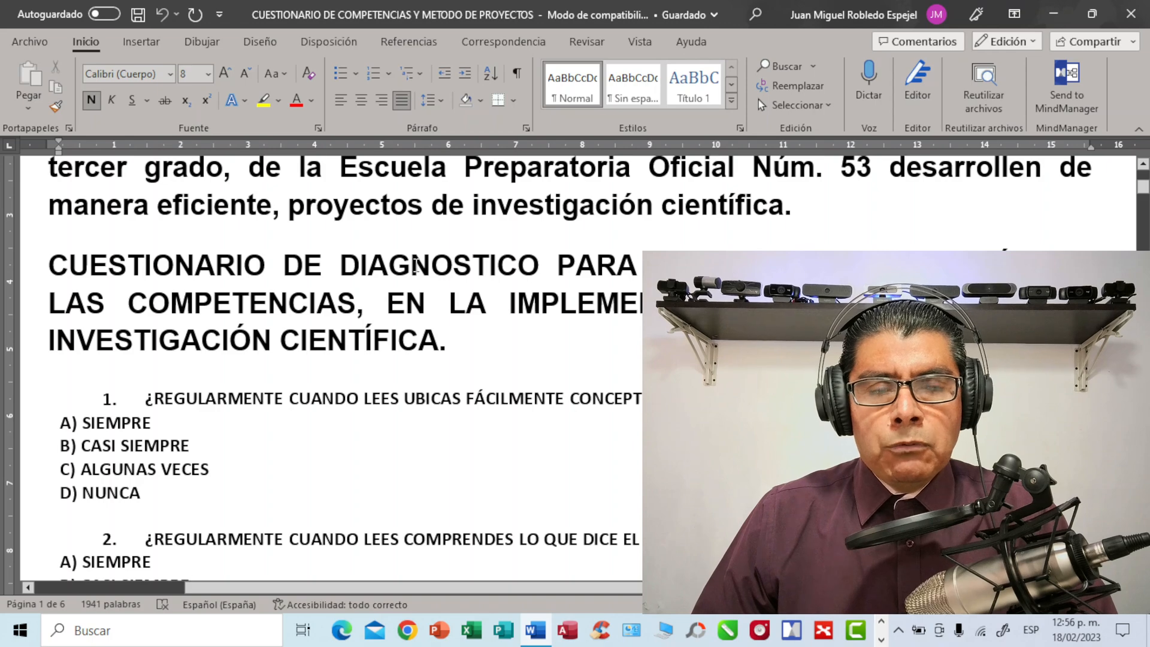
pyautogui.scroll(-2, 415, 264)
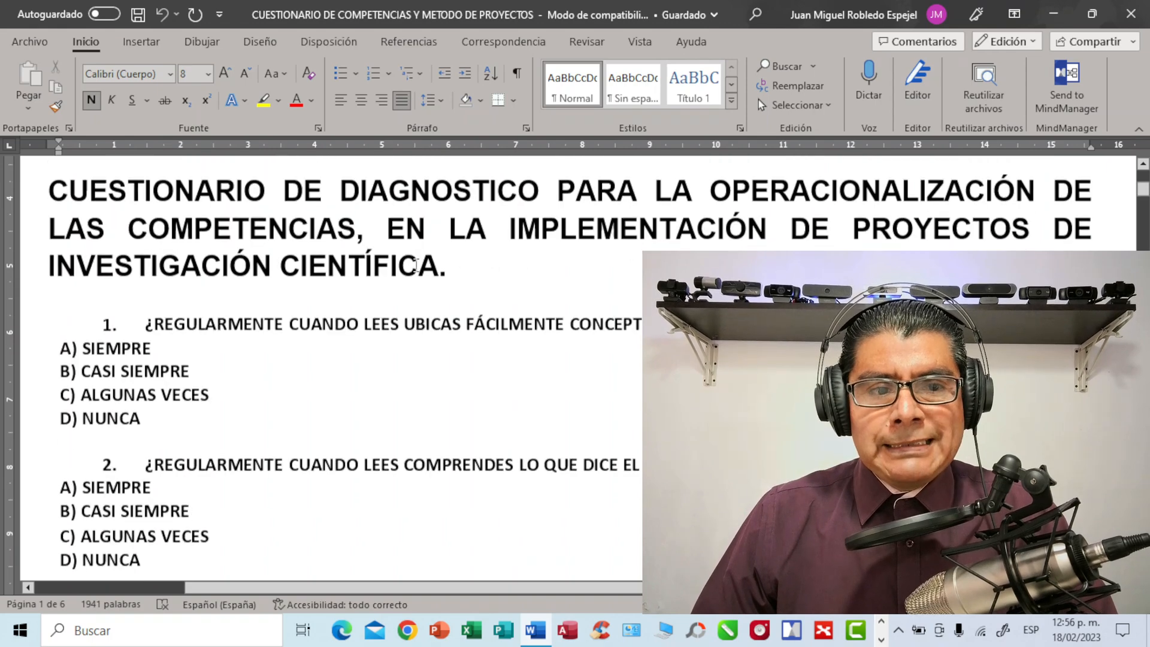
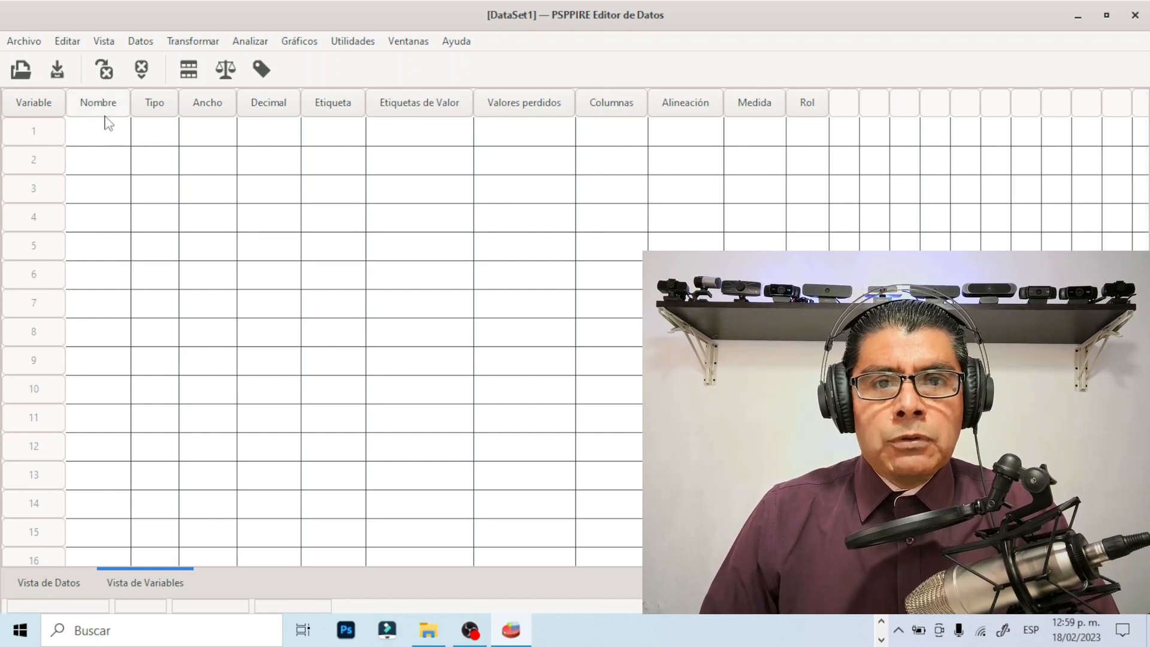
# Switch to the Word questionnaire to examine the highlighted key term in question 1, and return to PSPPIRE's variable view
pyautogui.click(881, 639)
pyautogui.click(539, 638)
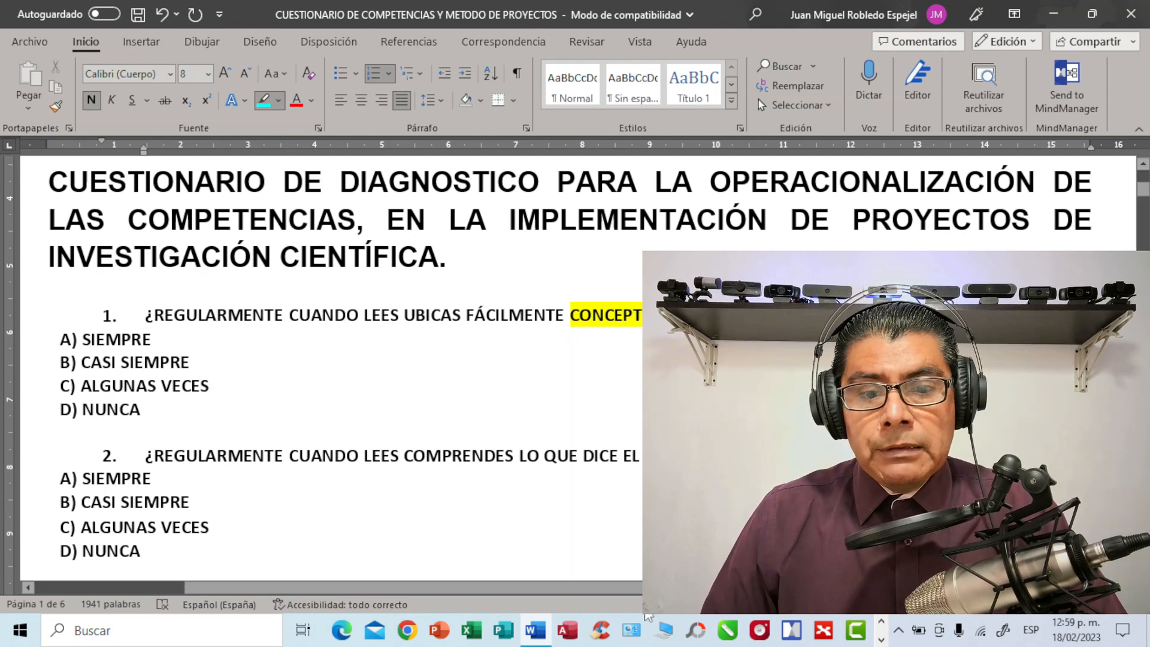
pyautogui.click(883, 635)
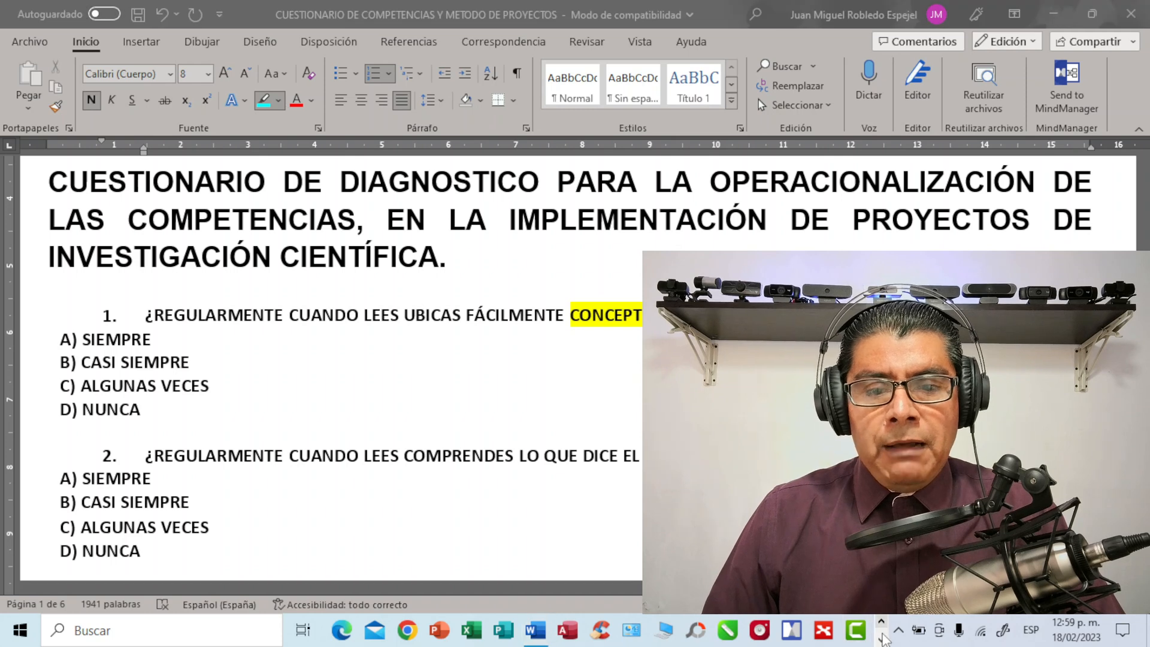
pyautogui.click(881, 639)
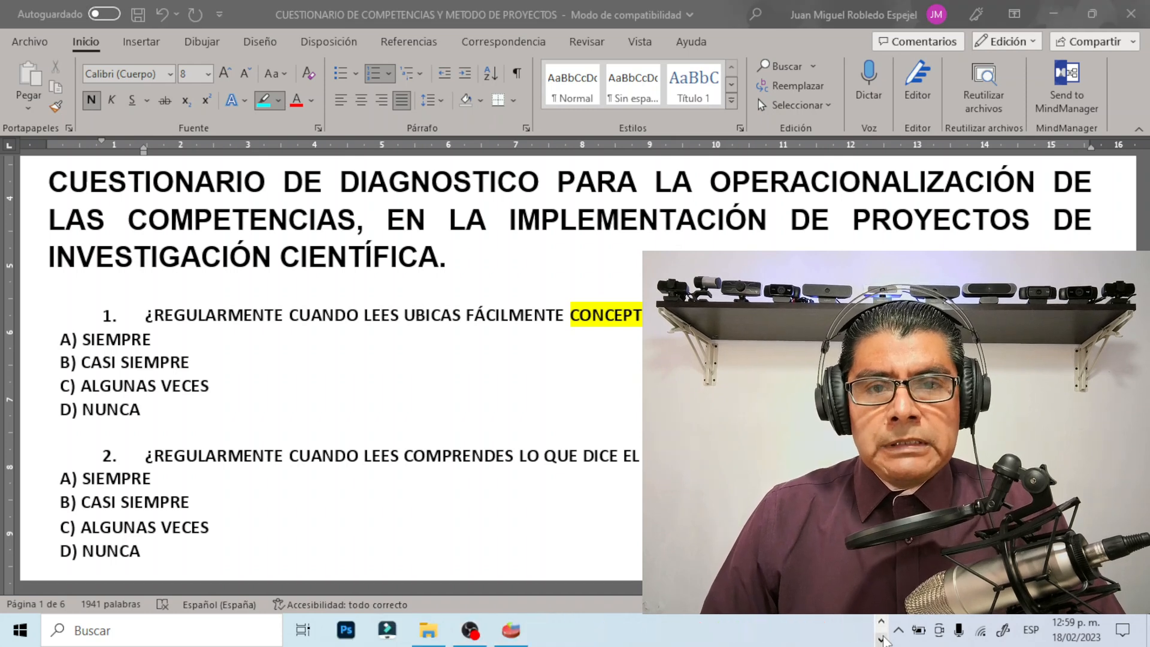
pyautogui.click(881, 623)
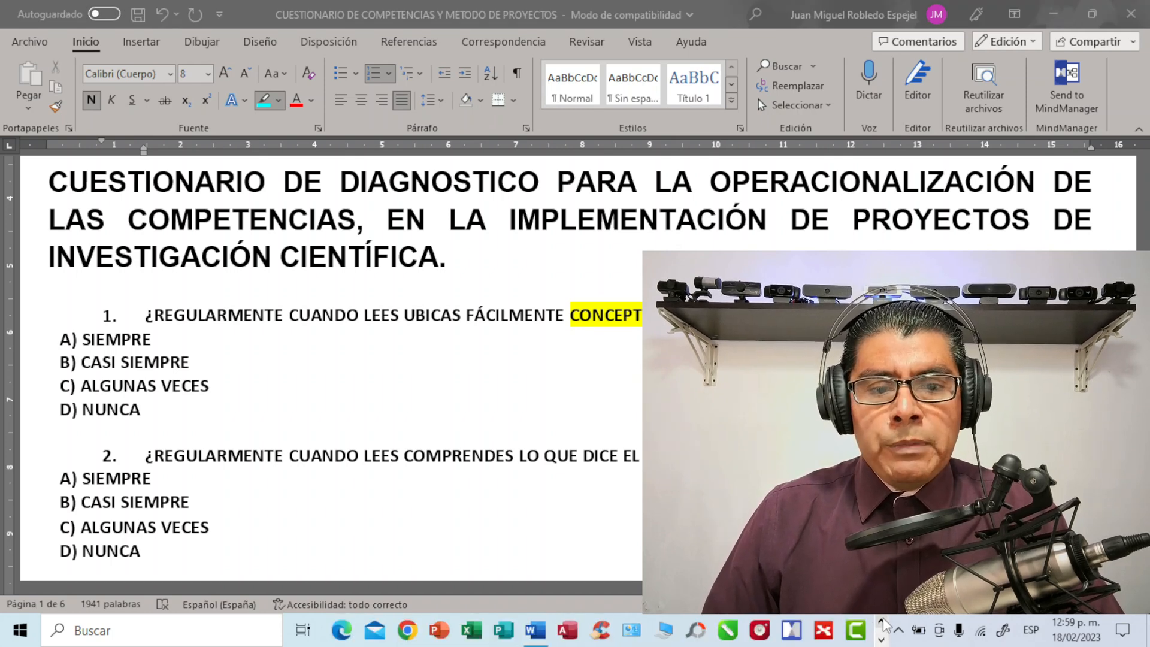
pyautogui.click(882, 639)
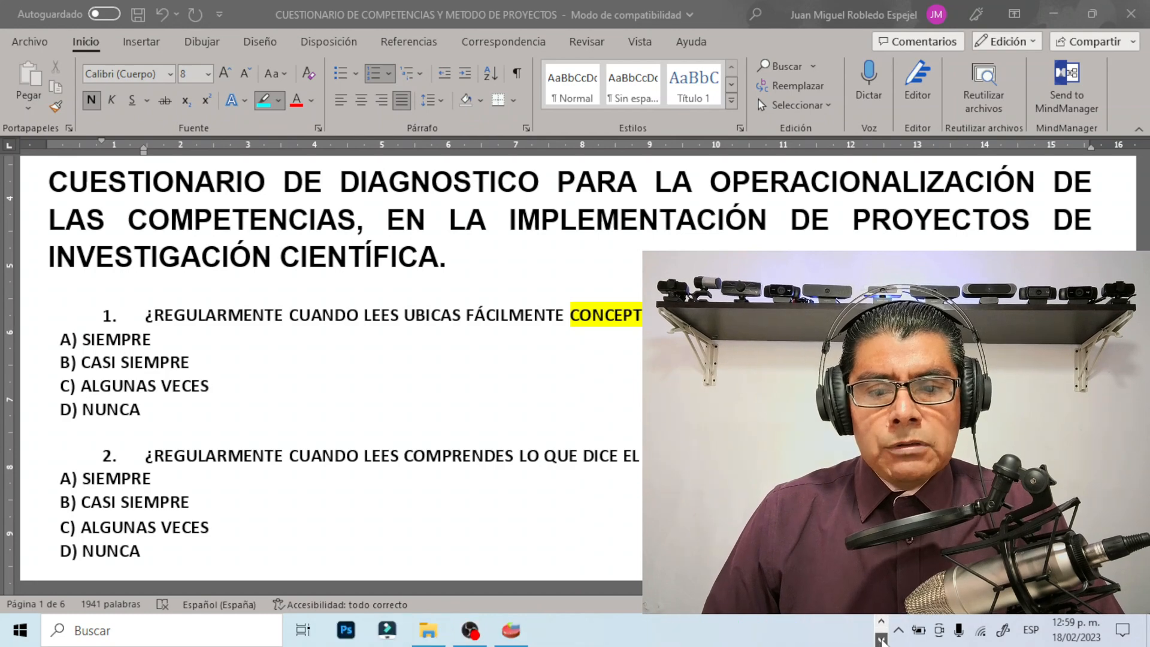
pyautogui.click(511, 630)
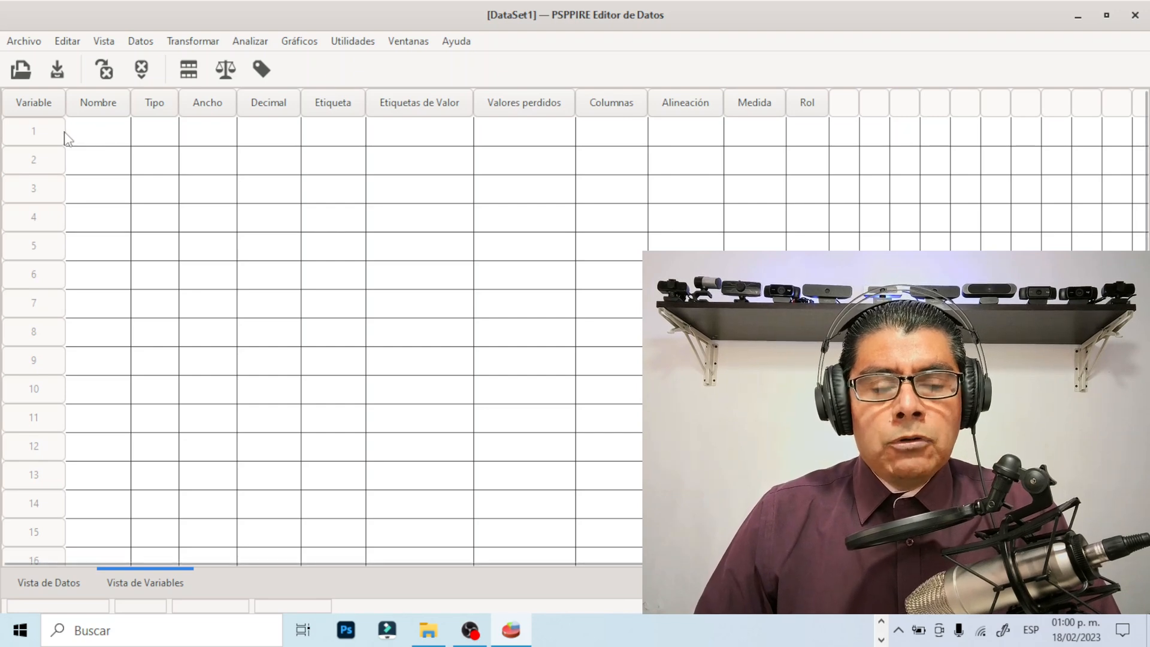
pyautogui.click(88, 130)
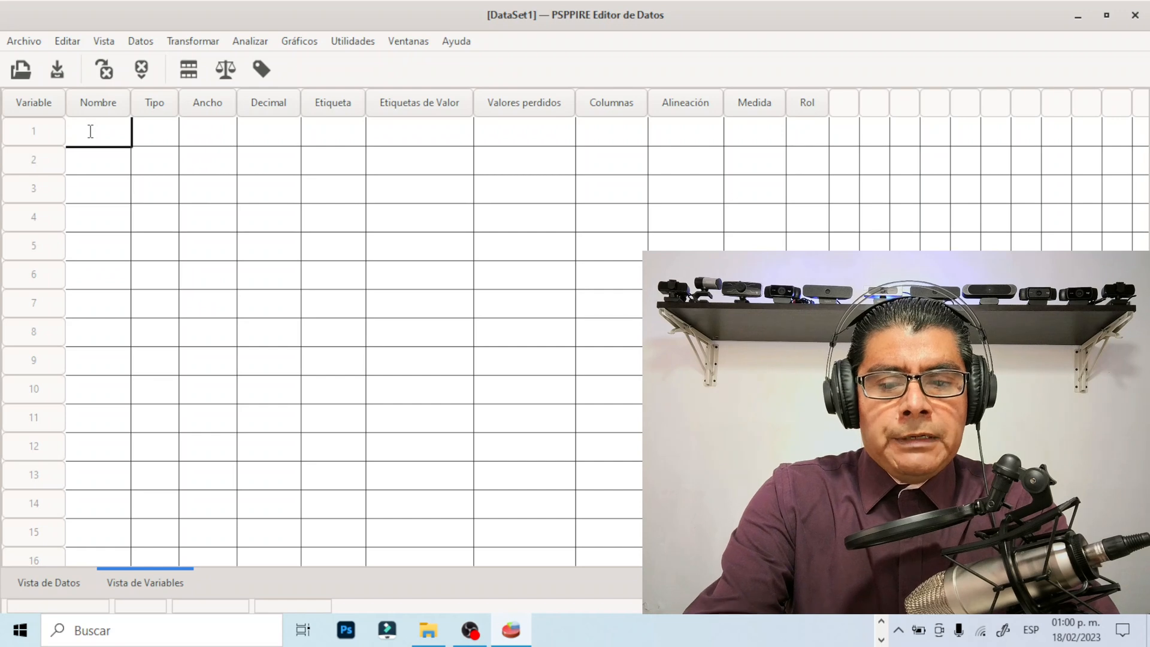
pyautogui.write('co')
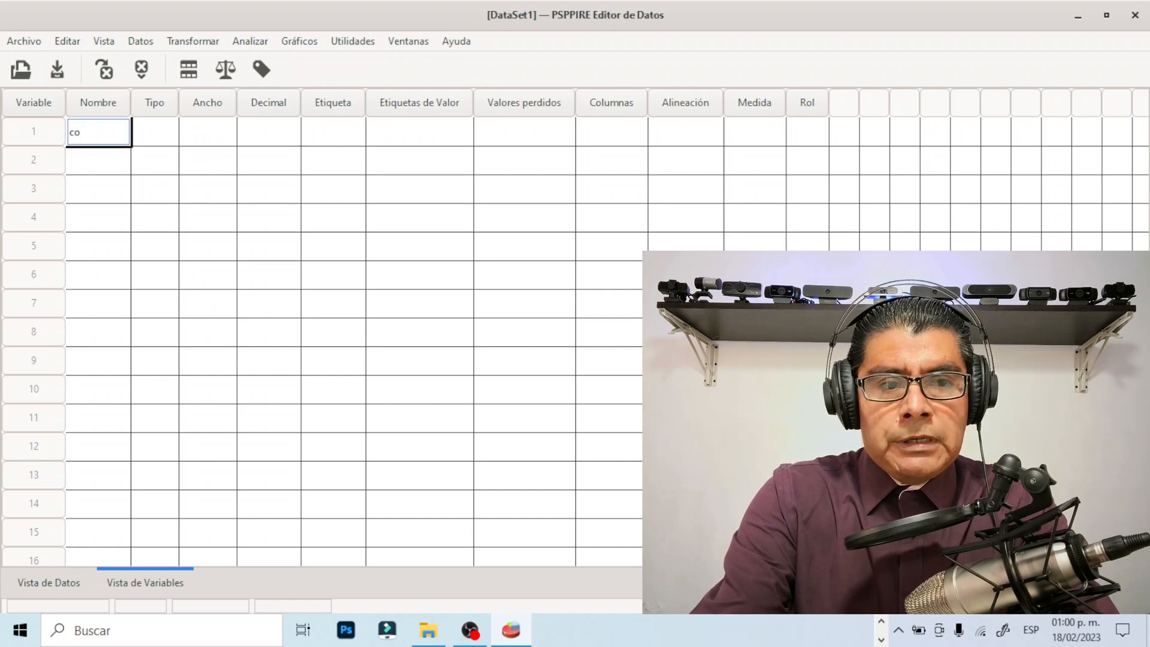
pyautogui.press('BackSpace')
pyautogui.press('BackSpace')
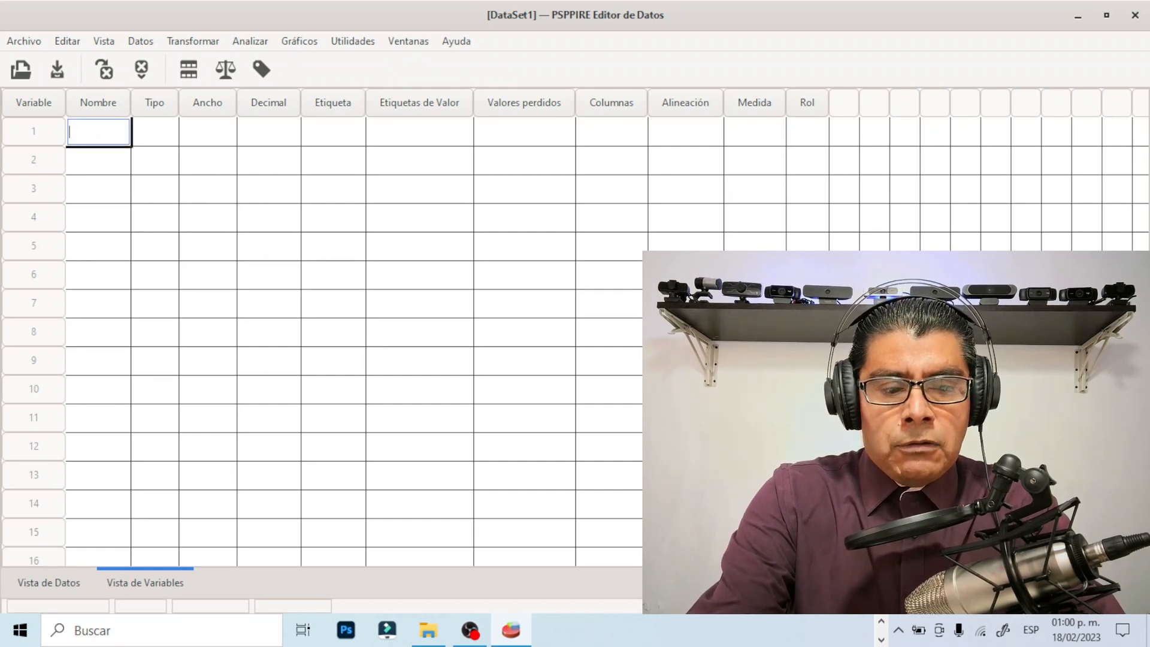
pyautogui.write('CONCEPTOS')
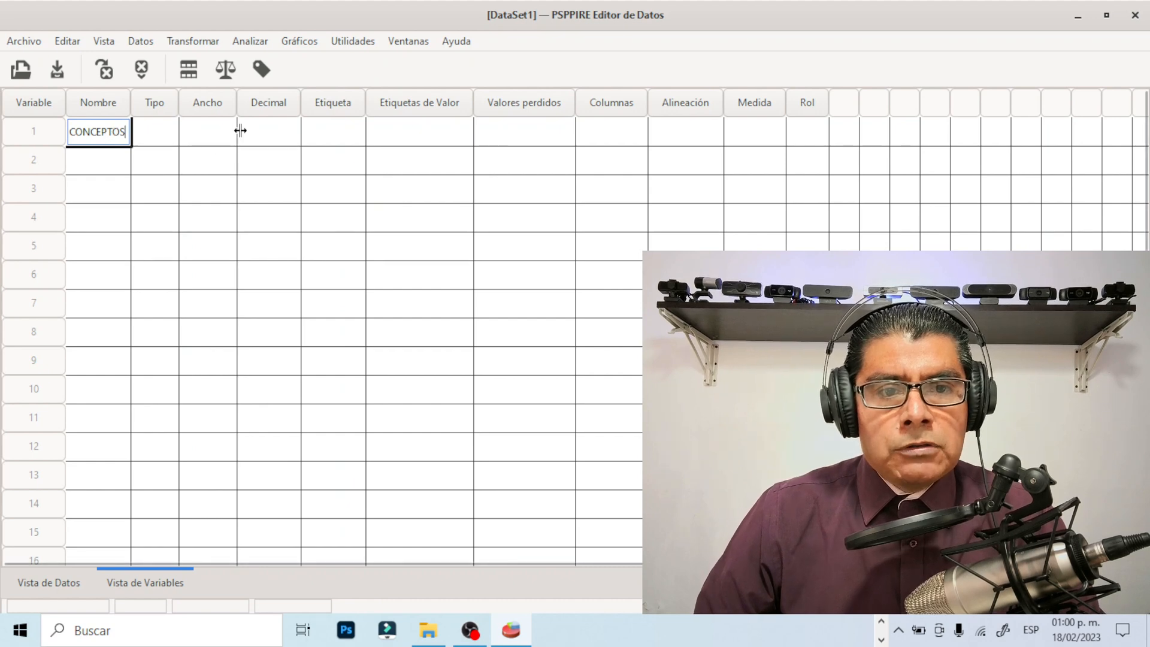
pyautogui.click(340, 106)
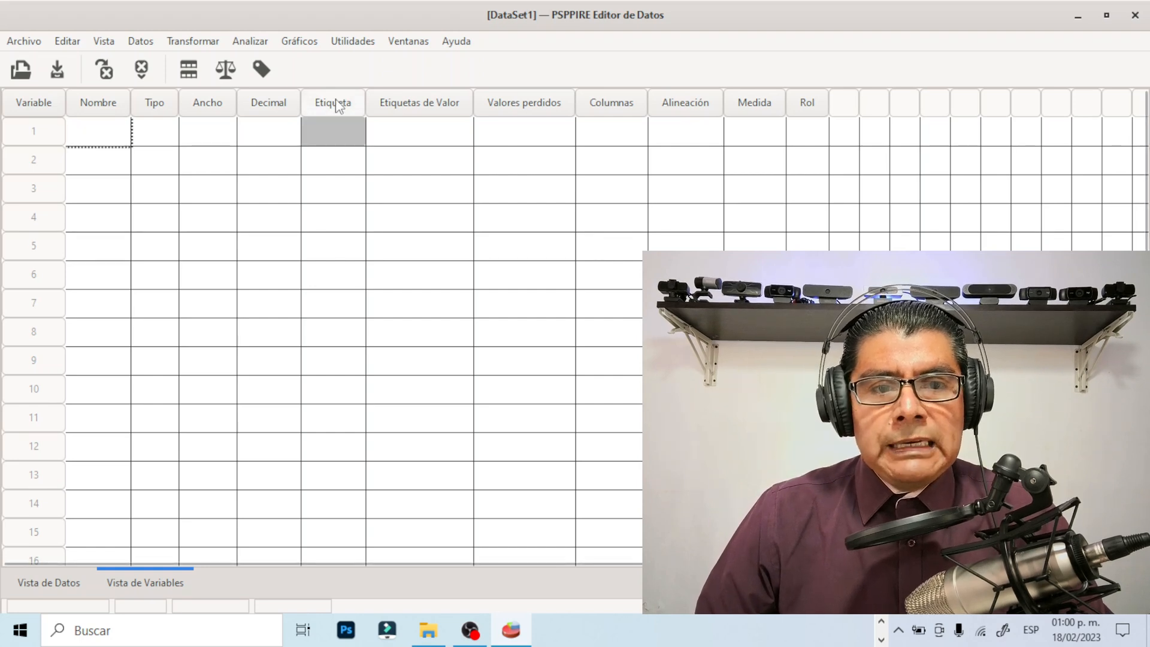
pyautogui.click(105, 130)
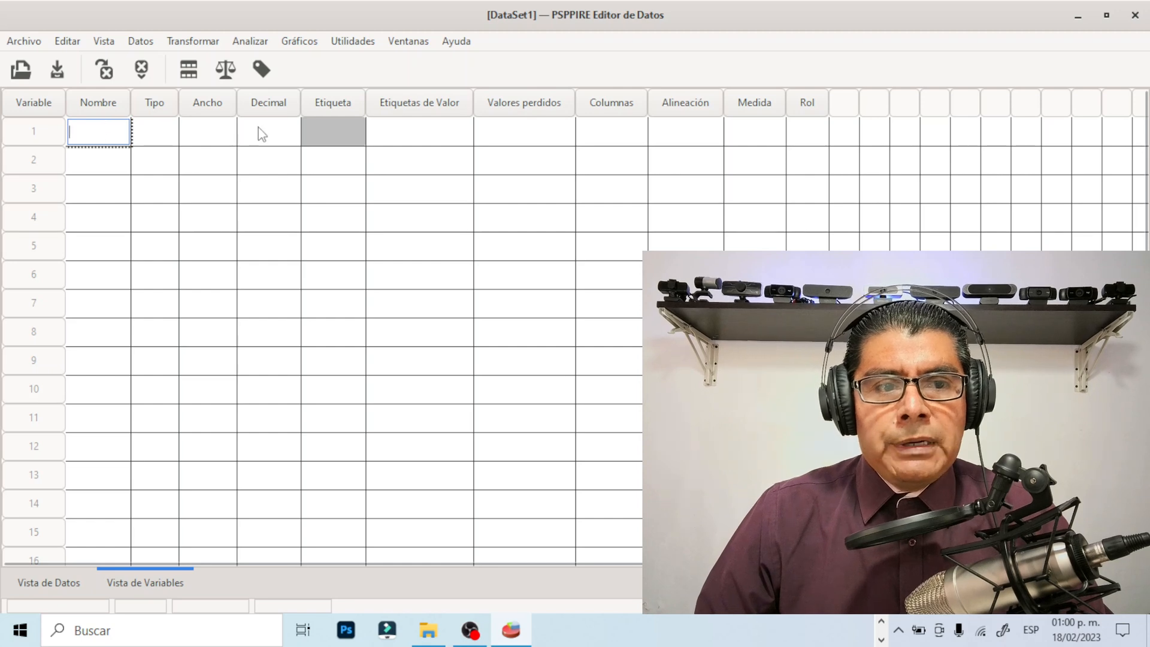
pyautogui.click(336, 133)
# Create the first variable in row 1 with the name CONCEPTOS
pyautogui.click(92, 130)
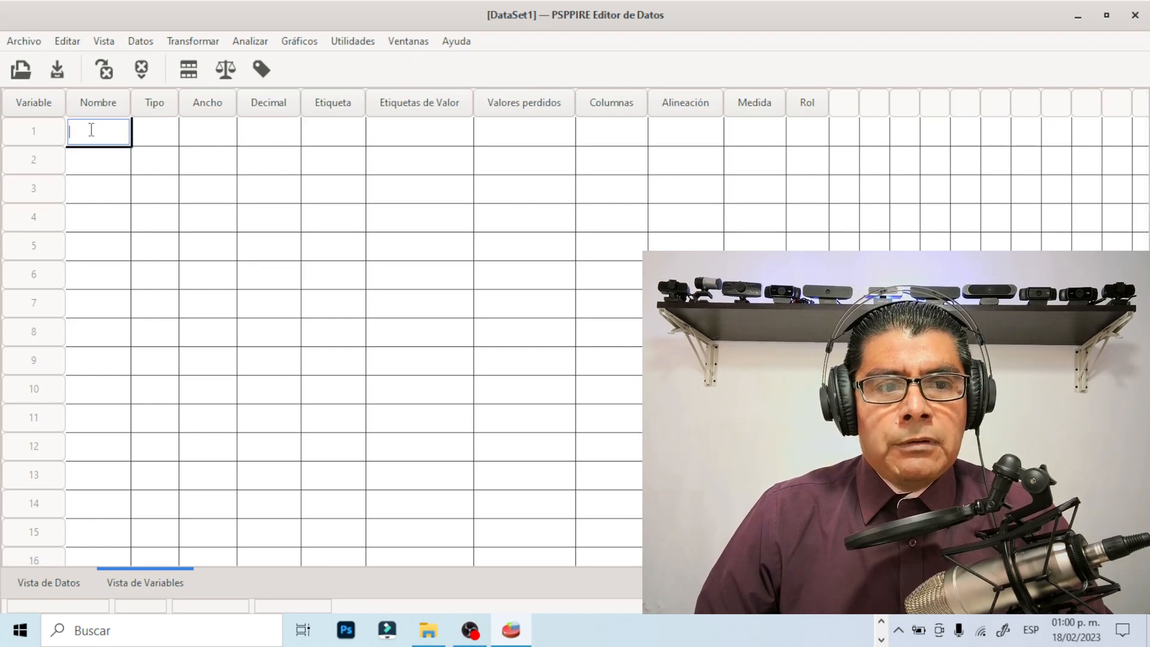
pyautogui.write('CO')
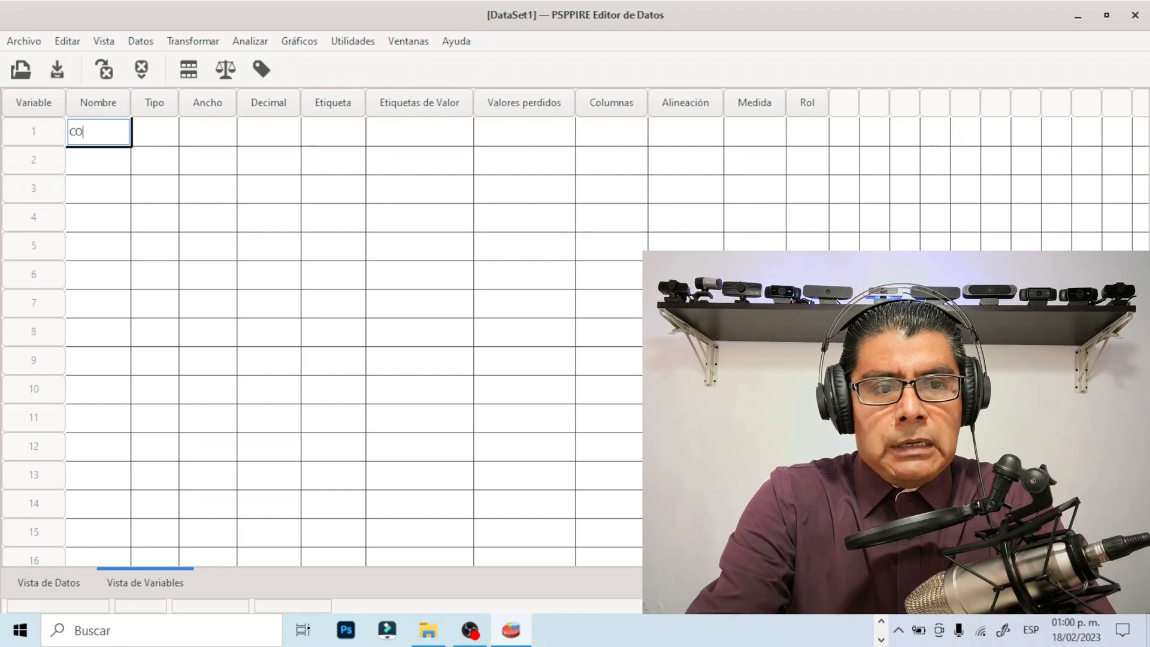
pyautogui.write('NCEP')
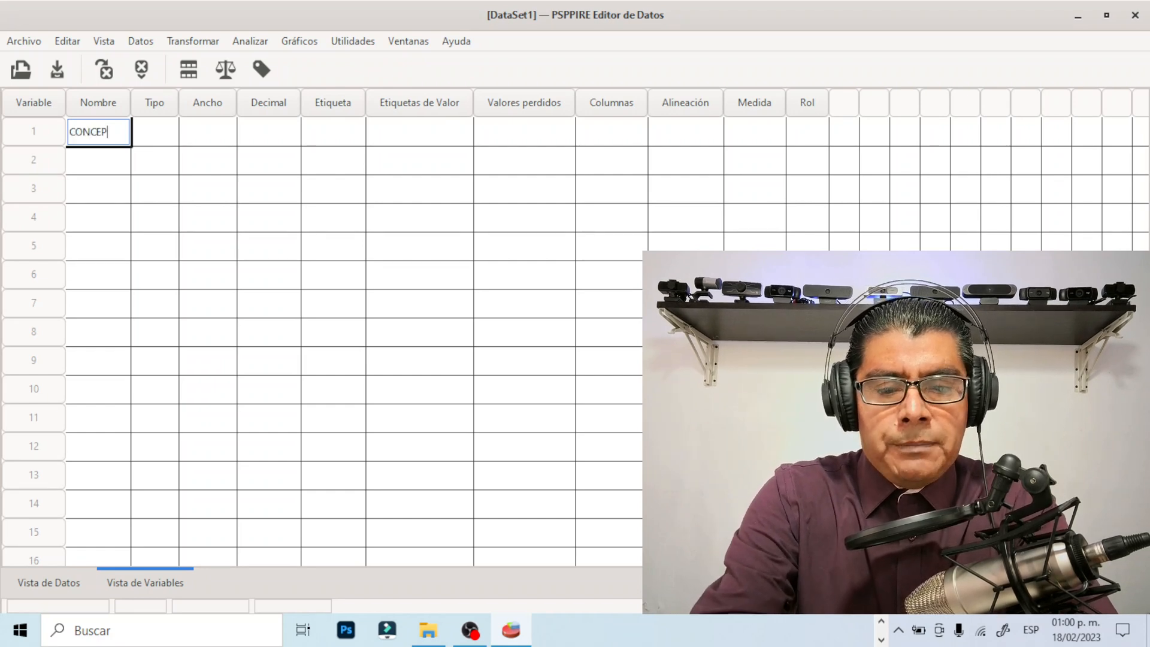
pyautogui.write('TOS')
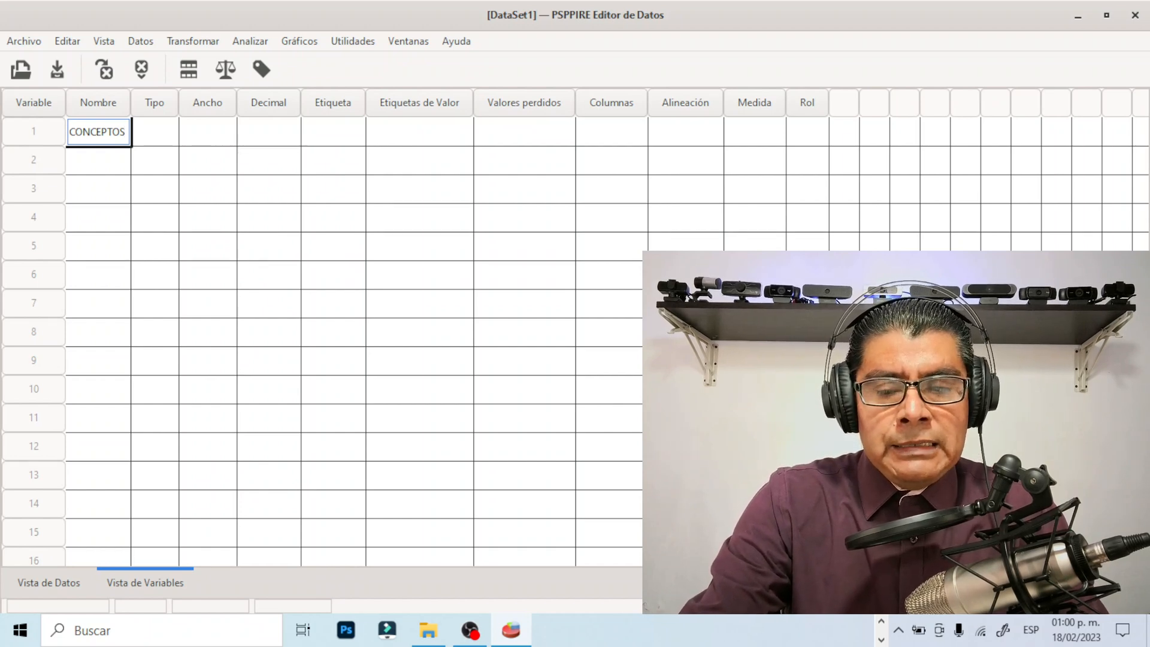
pyautogui.press('Return')
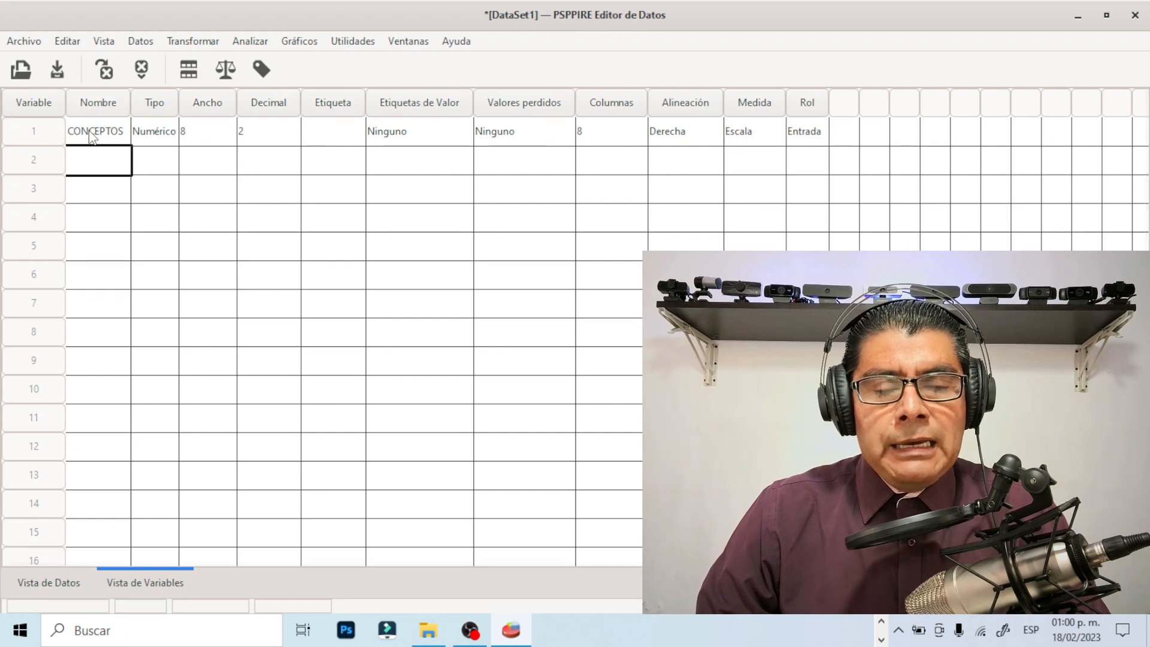
# Set the label of the CONCEPTOS variable to CLAVE
pyautogui.click(320, 131)
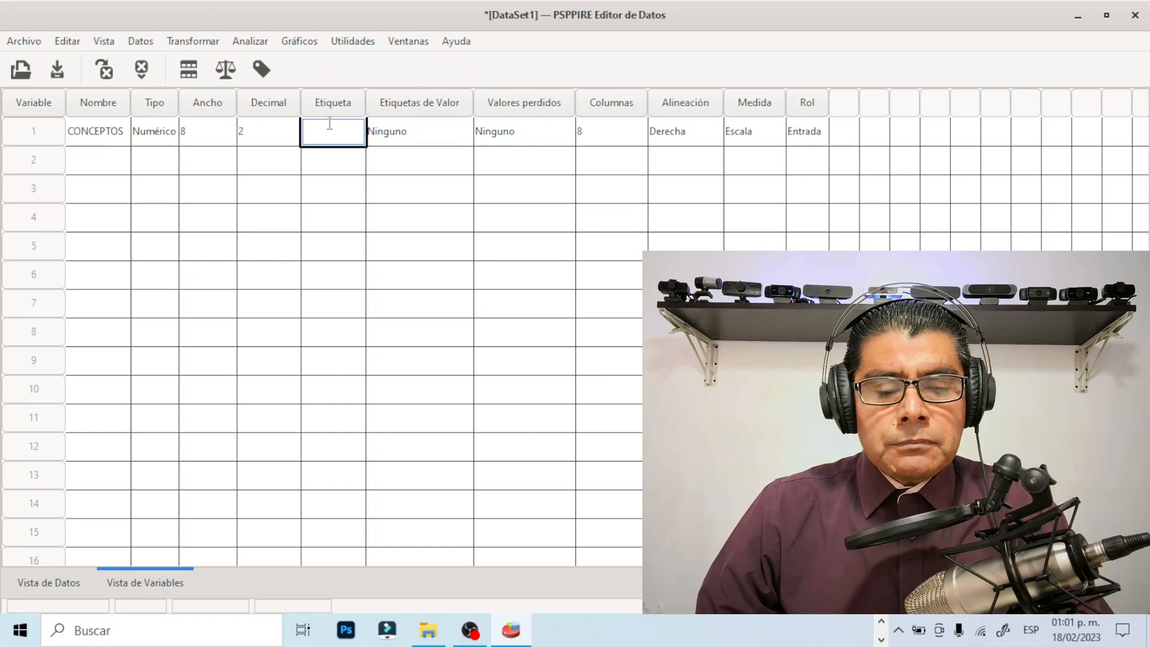
pyautogui.write('CLAVE')
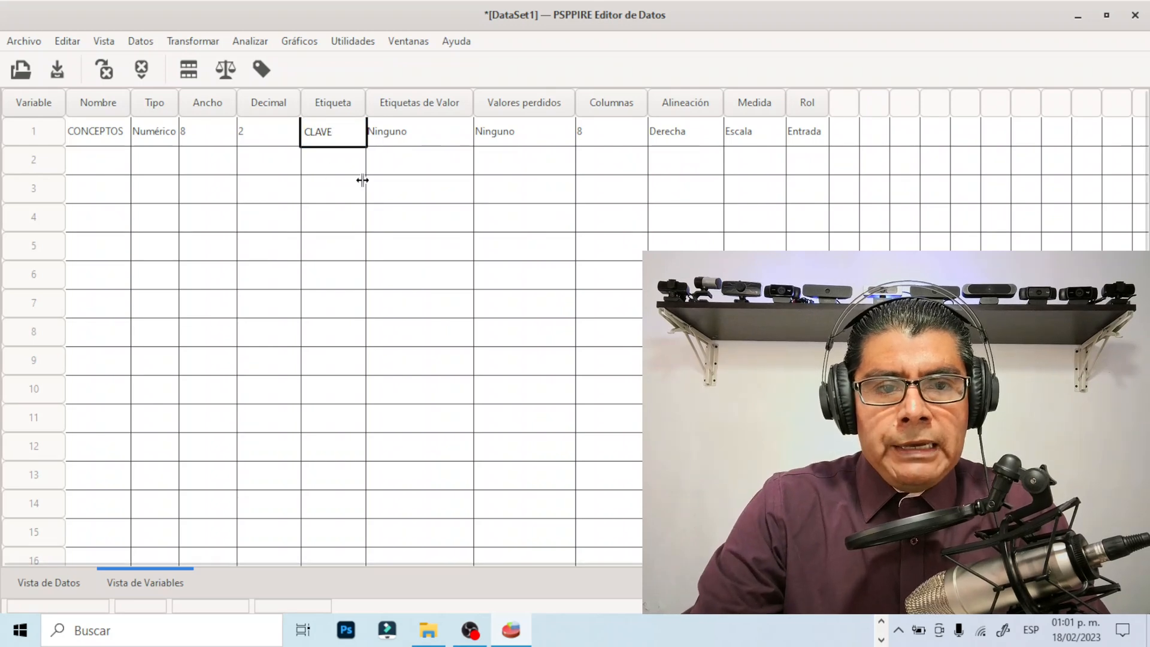
pyautogui.click(422, 137)
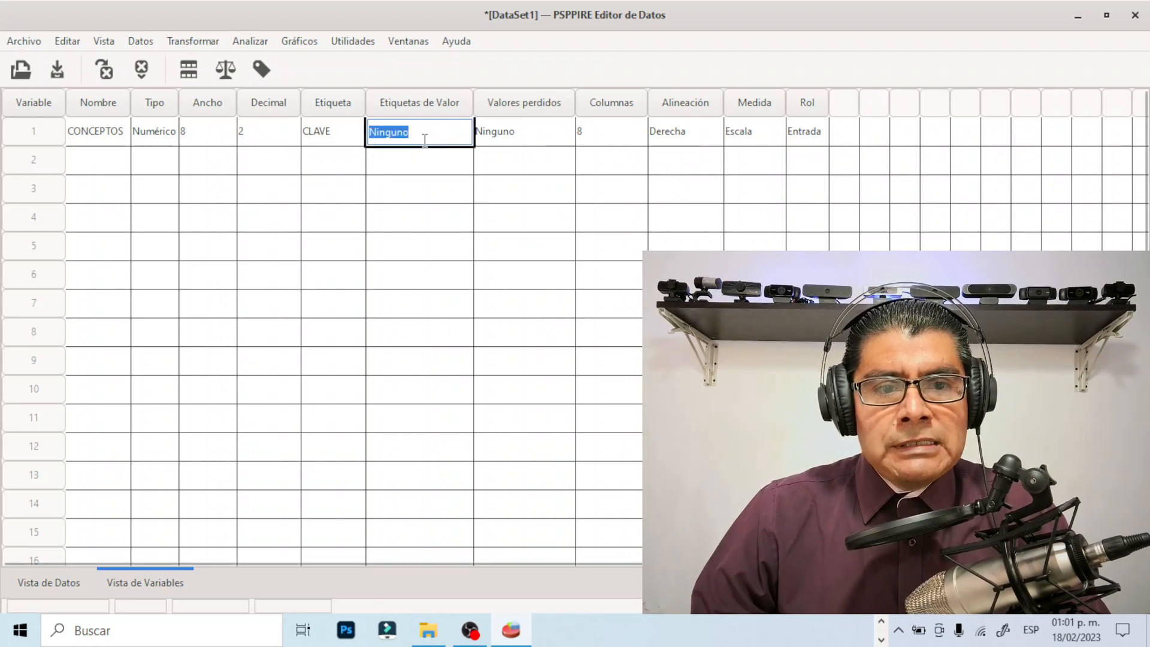
# Review the decimals, width, value labels, missing values and columns settings of the CONCEPTOS variable
pyautogui.click(279, 143)
pyautogui.click(202, 134)
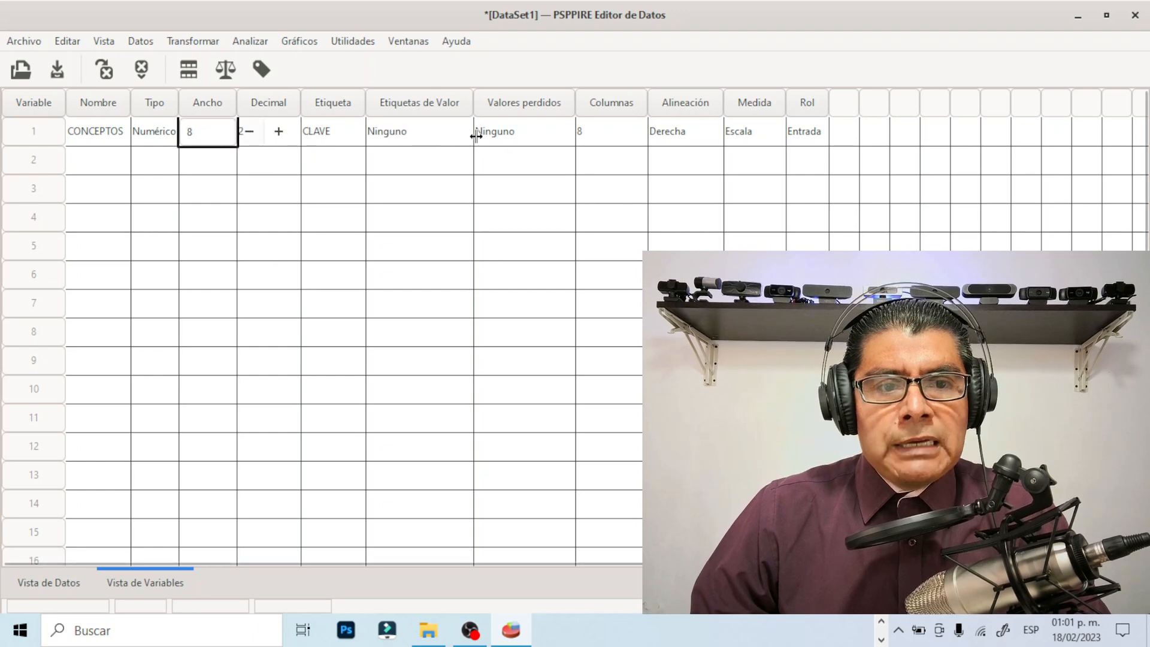
pyautogui.click(434, 143)
pyautogui.click(544, 138)
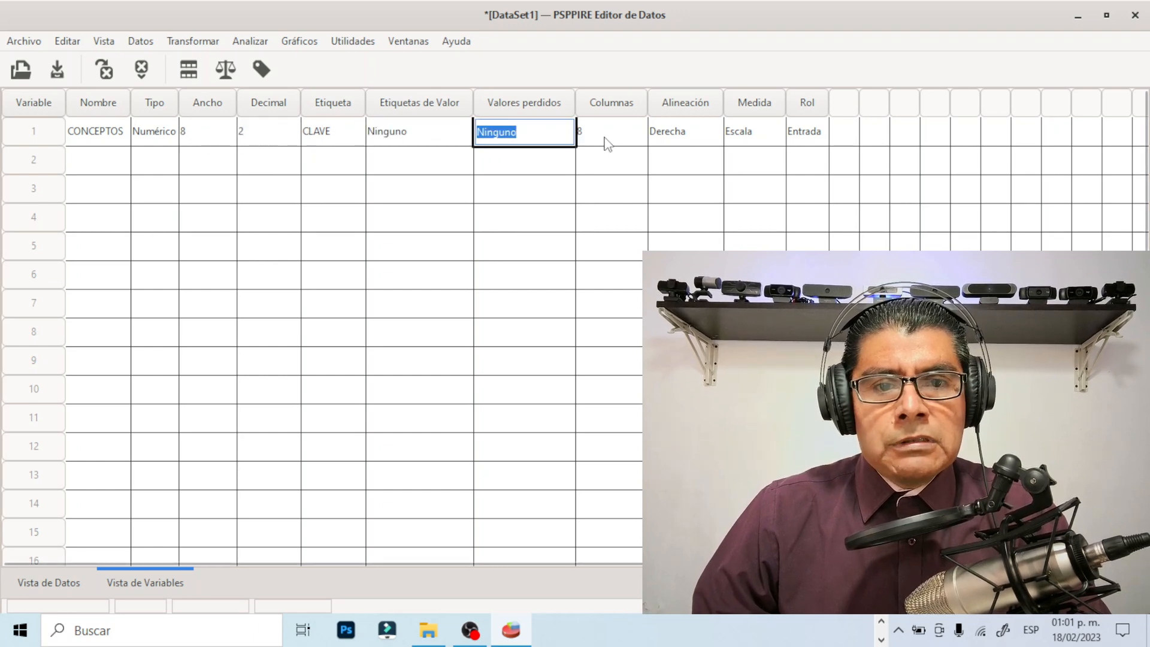
pyautogui.click(609, 135)
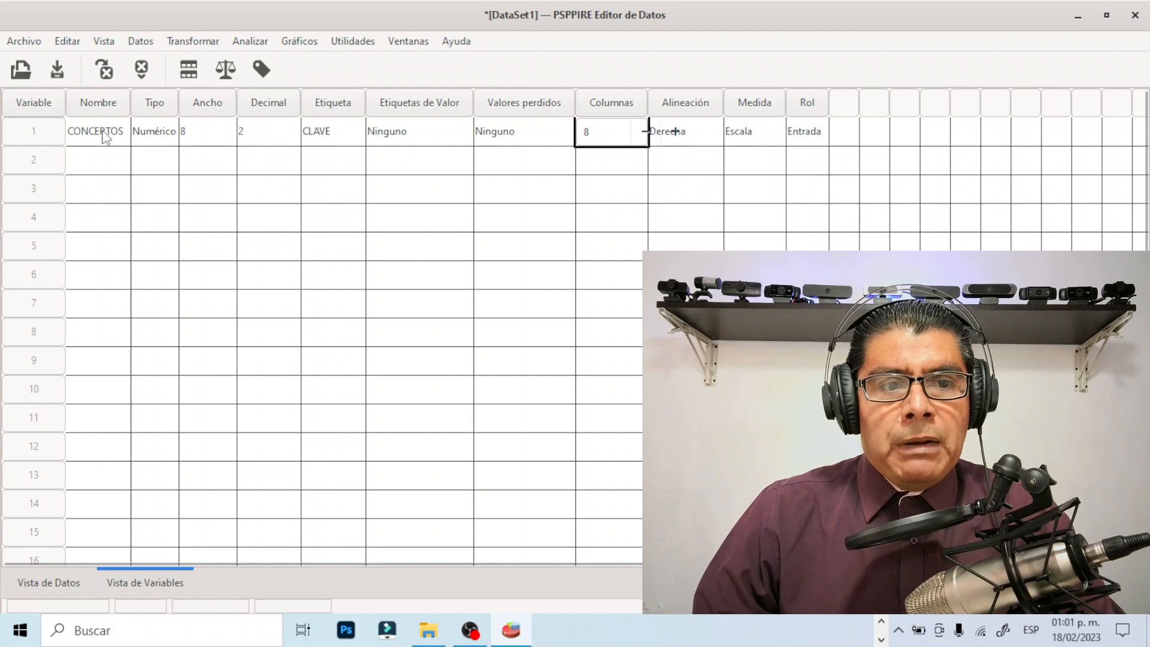
# Examine the type and format options of the CONCEPTOS variable, keeping the Numérico type
pyautogui.click(162, 133)
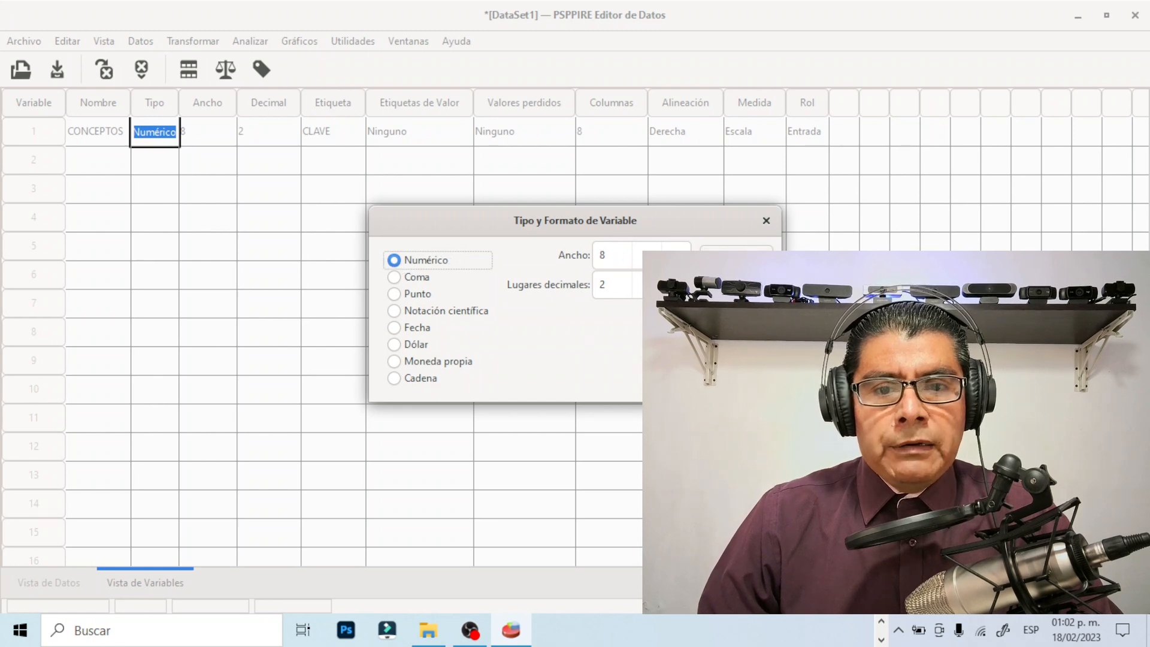
pyautogui.click(736, 260)
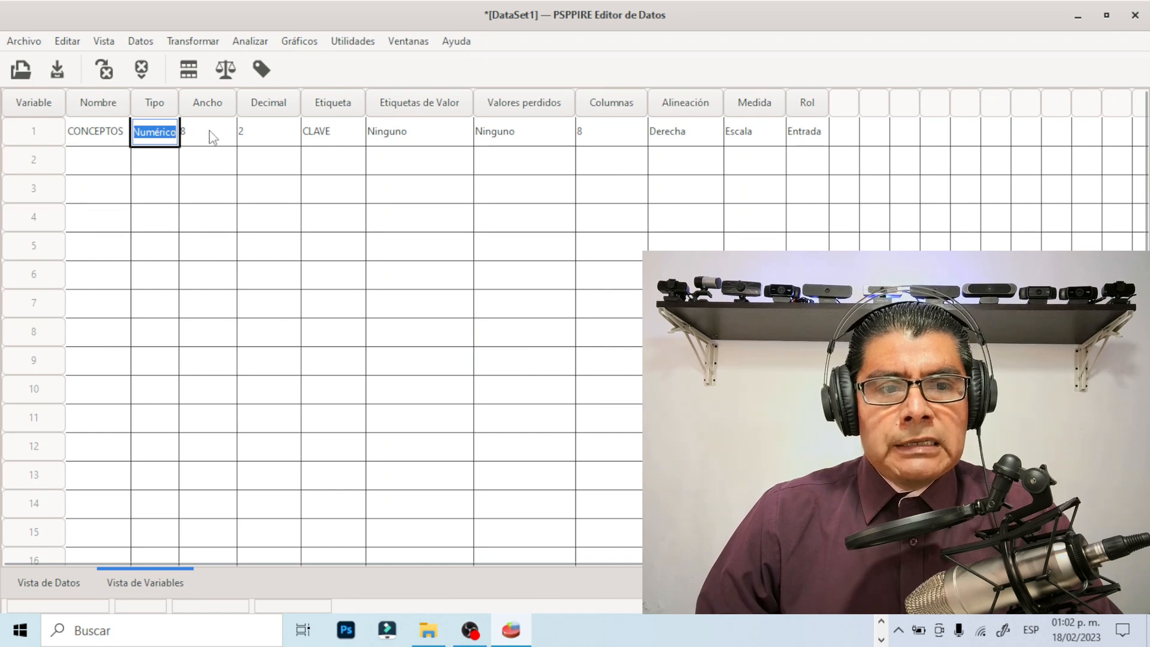
pyautogui.press('Right')
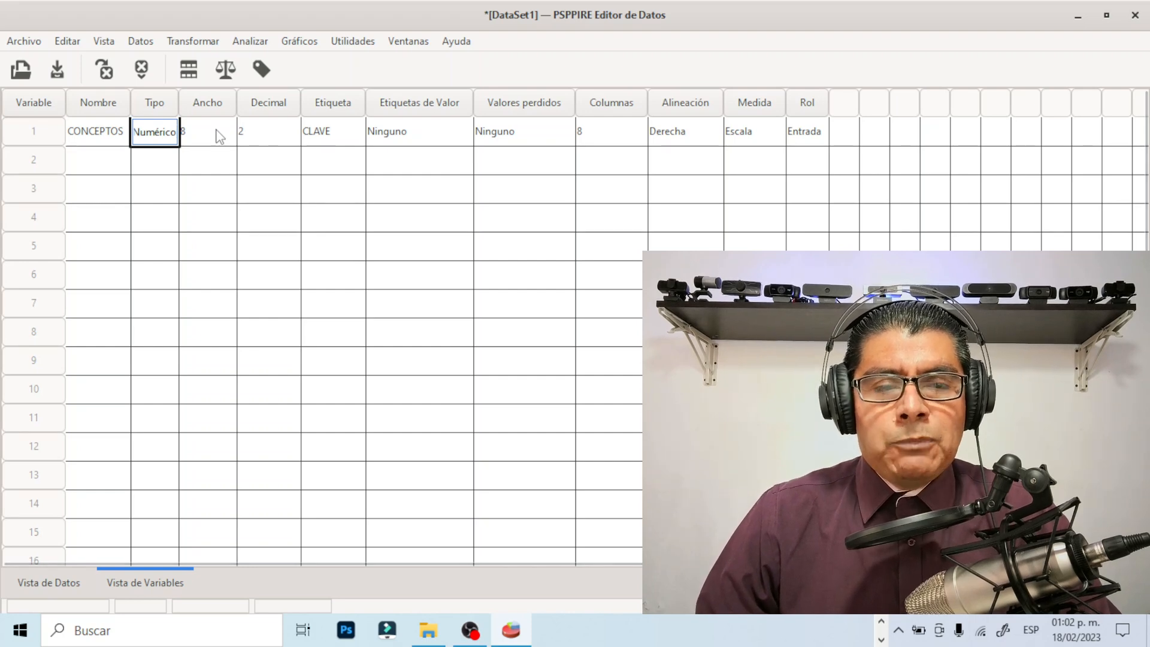
# Switch to the Word questionnaire and highlight answer options A to D of question 1 in bright green
pyautogui.click(882, 623)
pyautogui.click(882, 623)
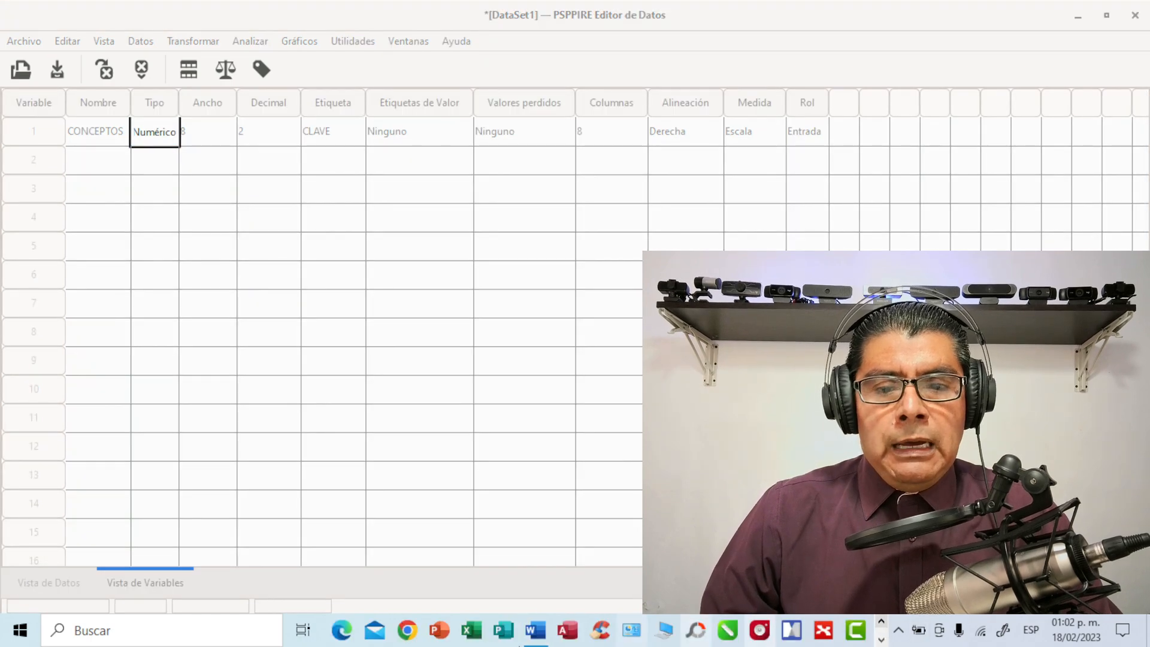
pyautogui.click(536, 630)
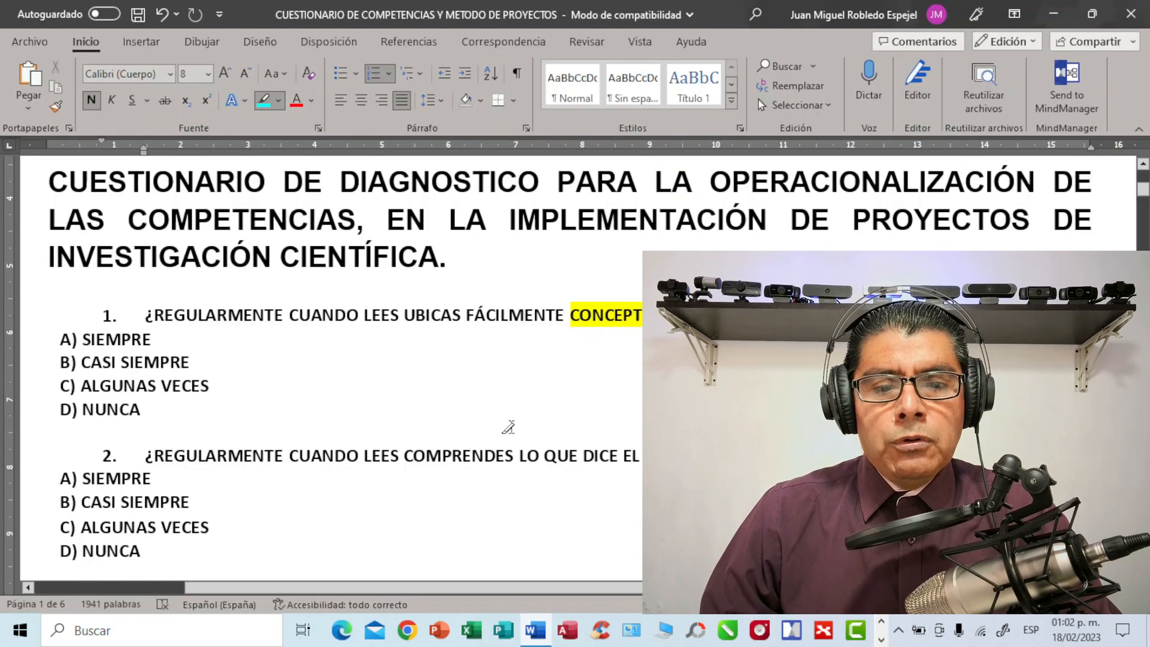
pyautogui.click(475, 389)
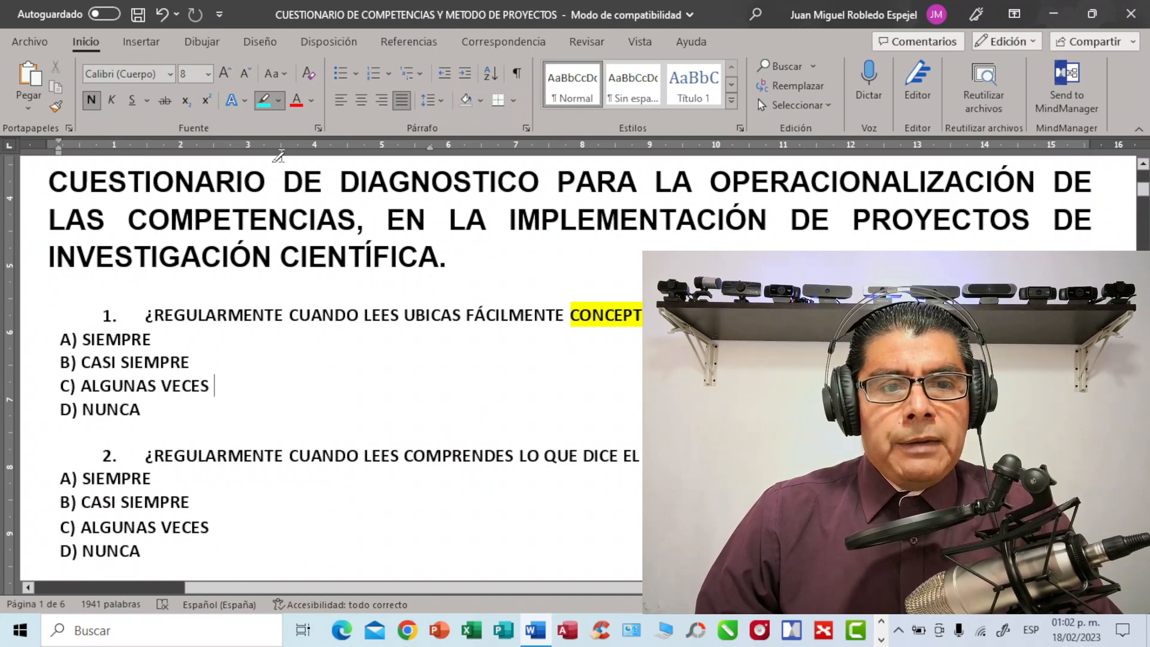
pyautogui.click(279, 101)
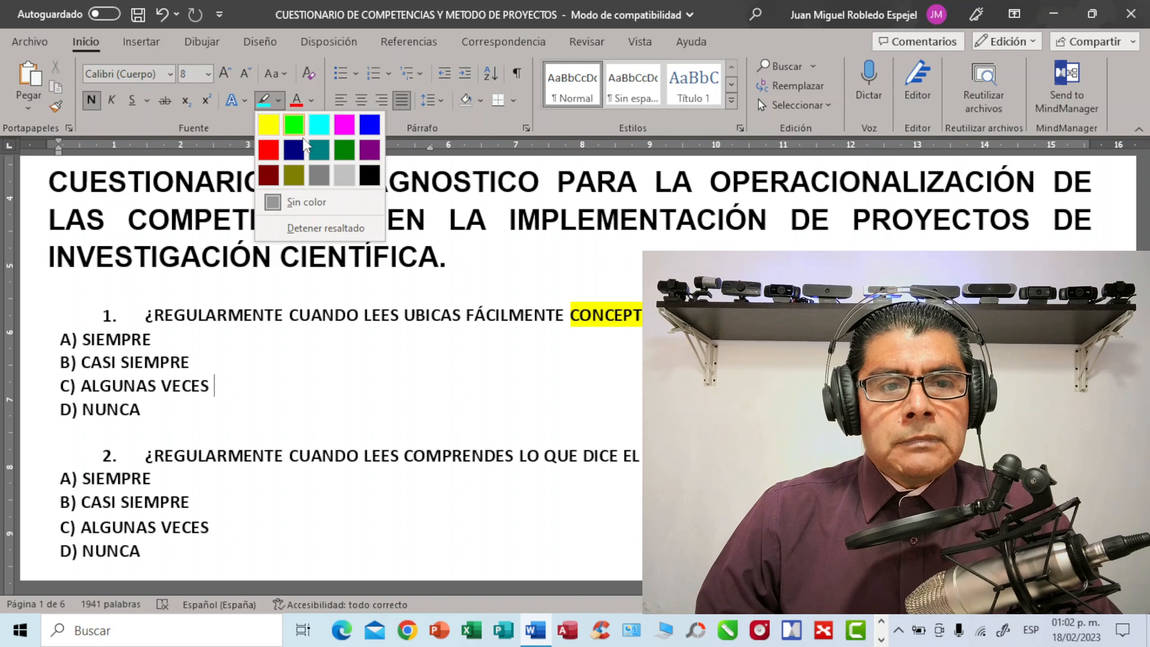
pyautogui.click(295, 124)
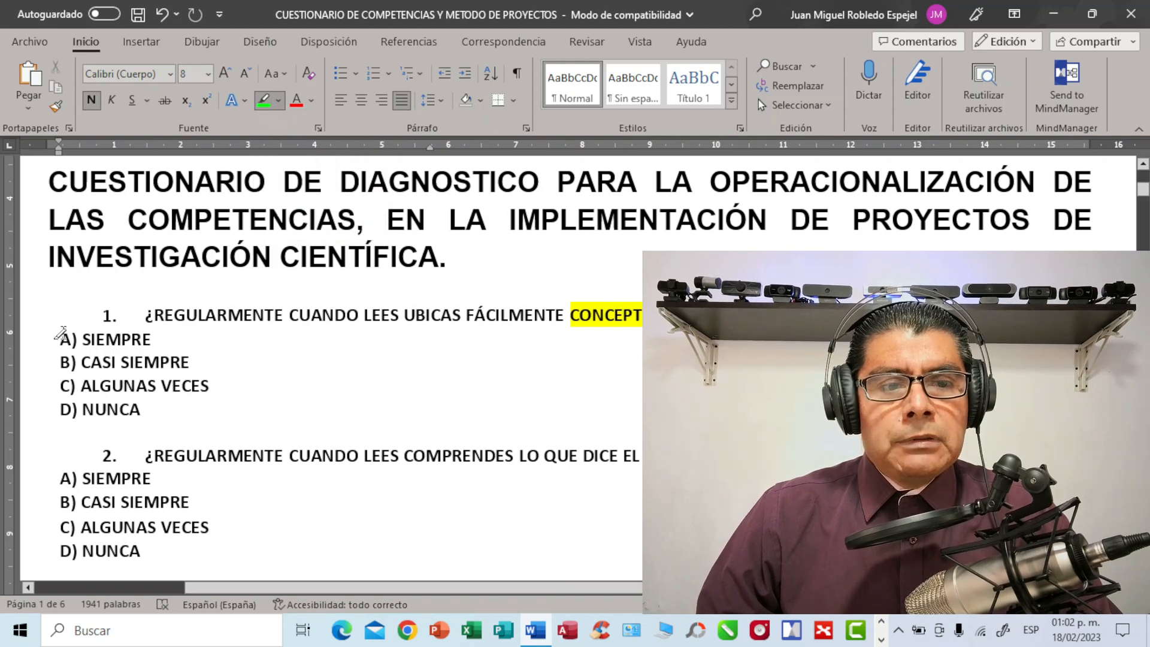
pyautogui.moveTo(58, 334)
pyautogui.mouseDown()
pyautogui.moveTo(58, 359)
pyautogui.moveTo(143, 410)
pyautogui.mouseUp()
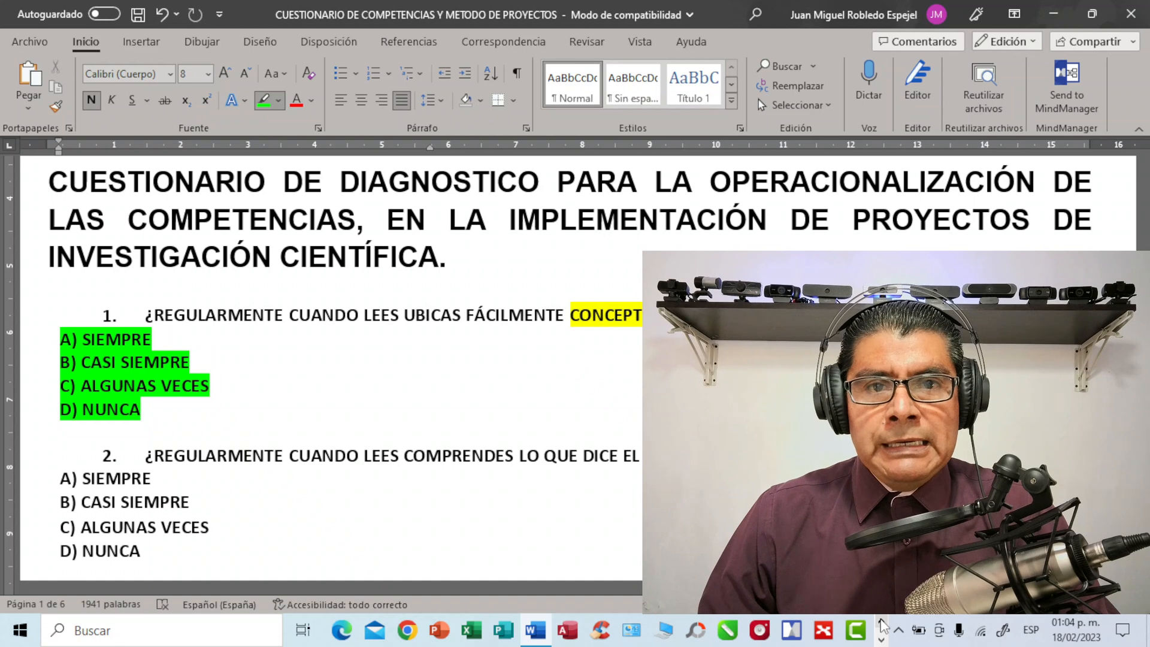
# Switch from the Word questionnaire back to the PSPP data editor's variable list
pyautogui.click(881, 639)
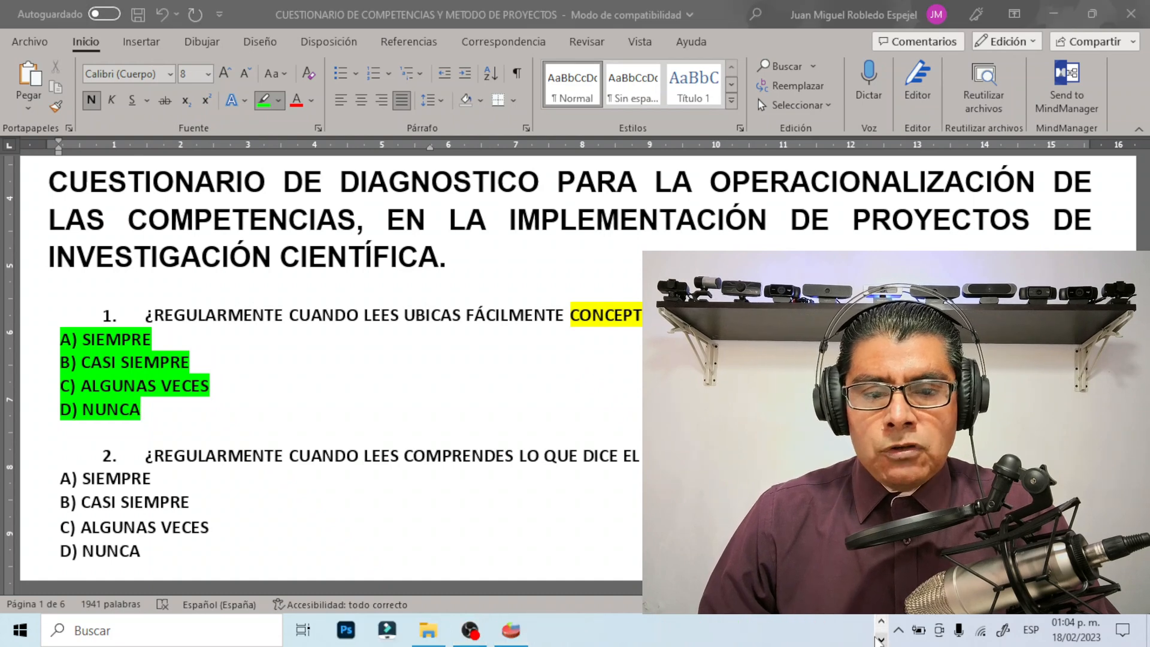
pyautogui.moveTo(511, 629)
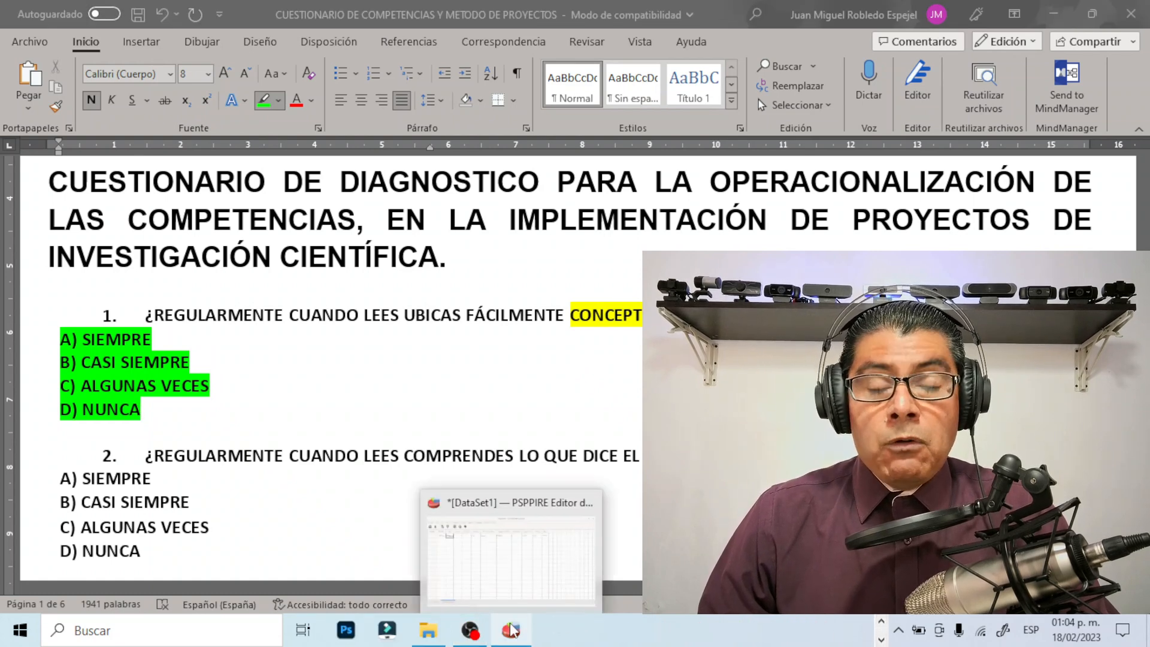
pyautogui.click(511, 629)
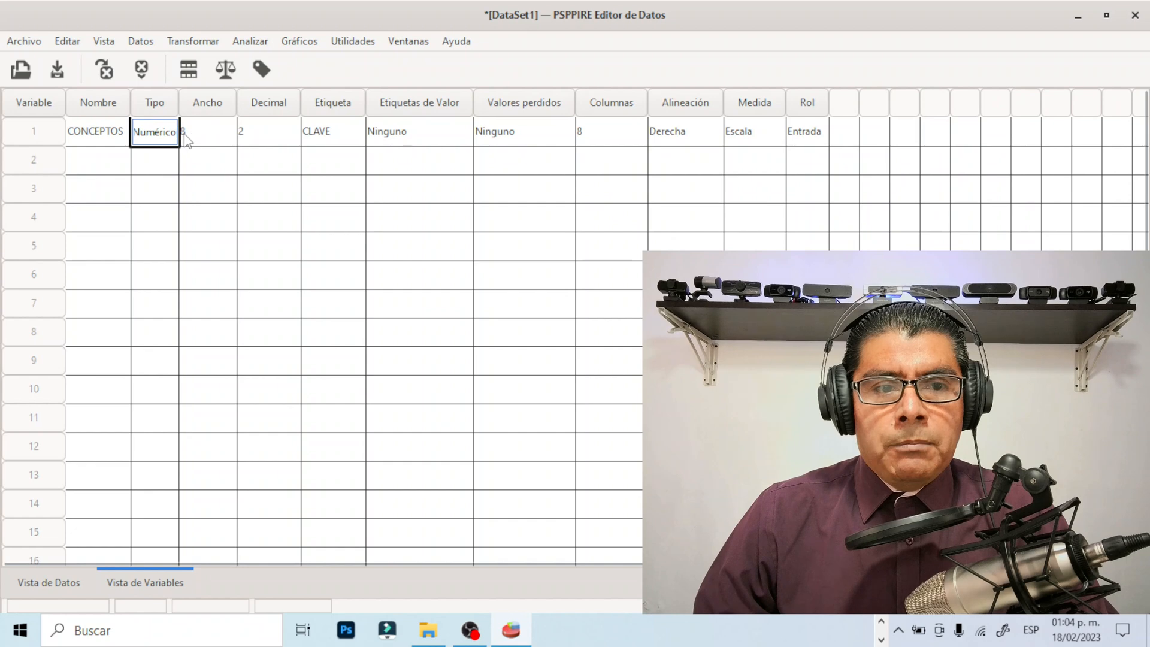
pyautogui.click(220, 134)
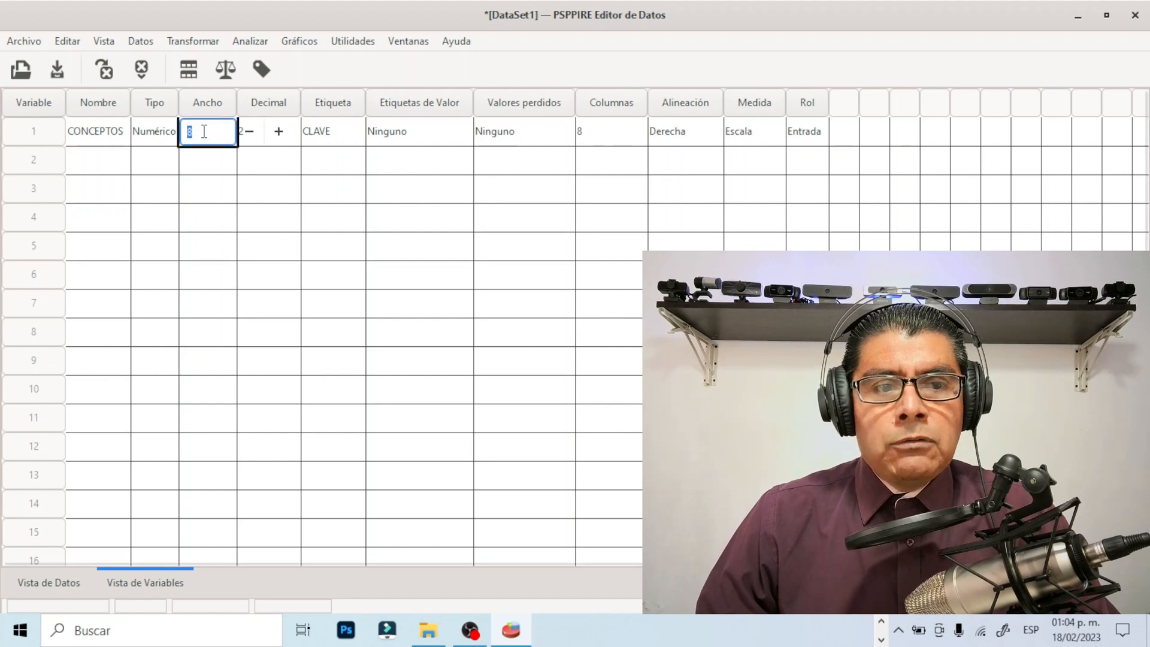
pyautogui.click(195, 133)
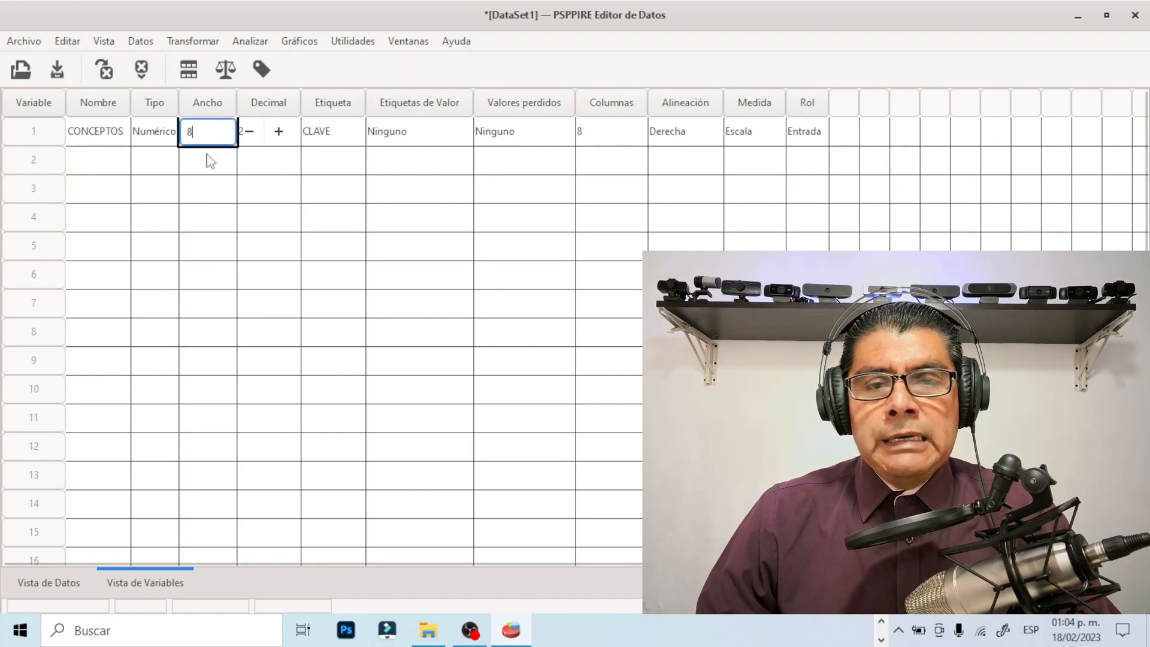
pyautogui.press('BackSpace')
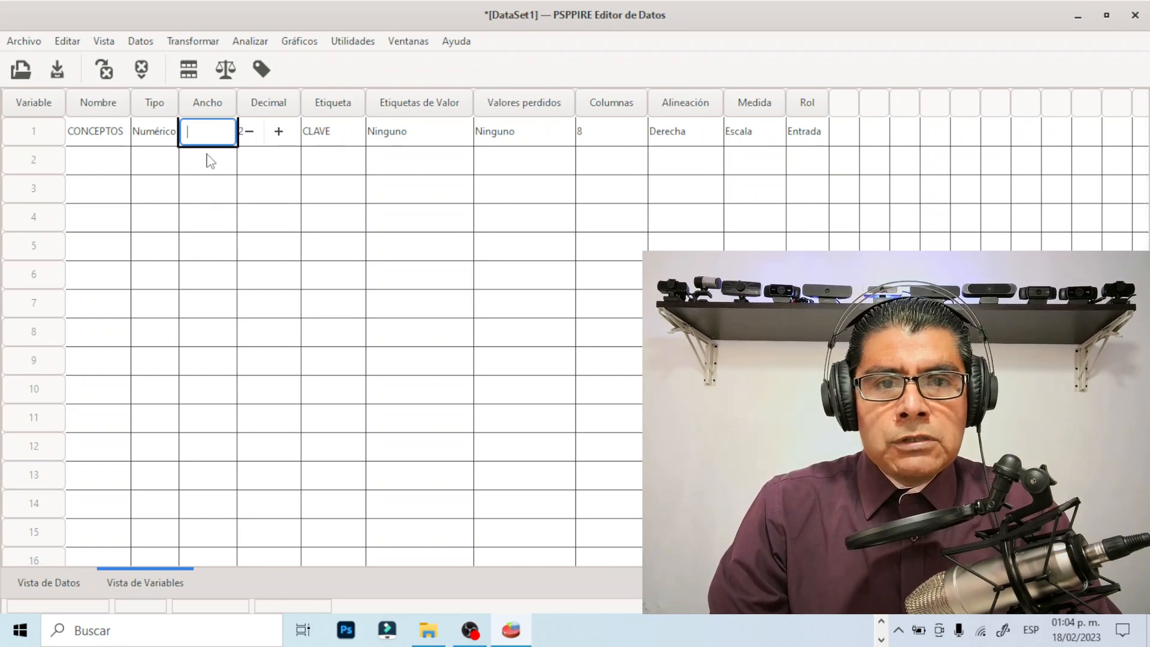
pyautogui.write('4')
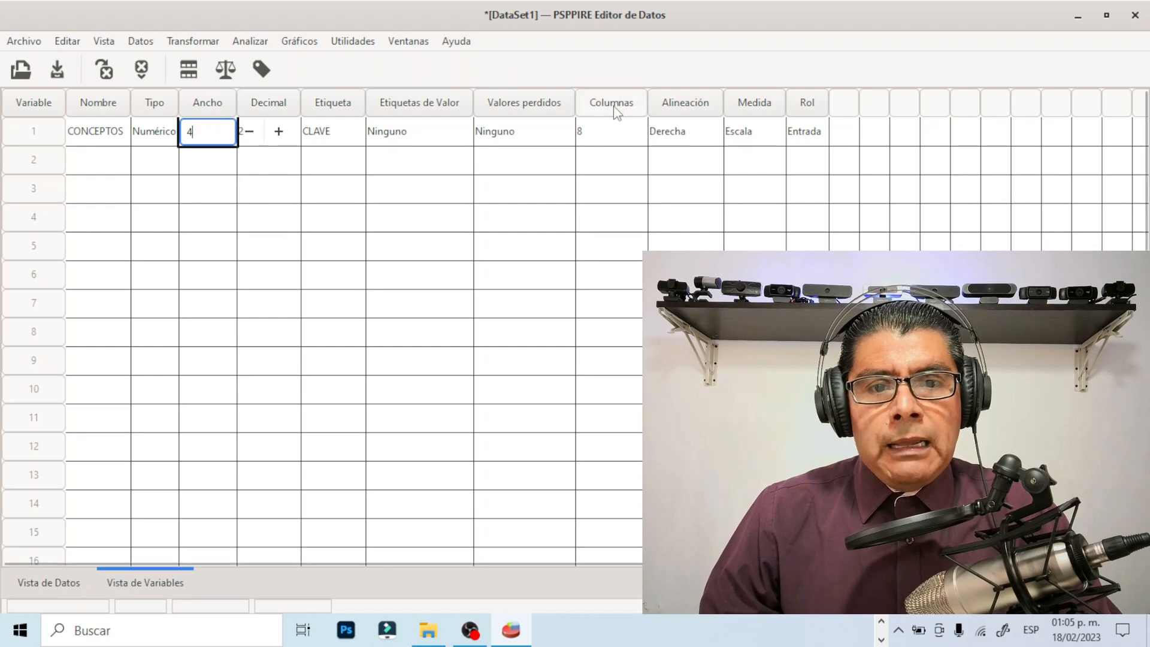
pyautogui.press('Escape')
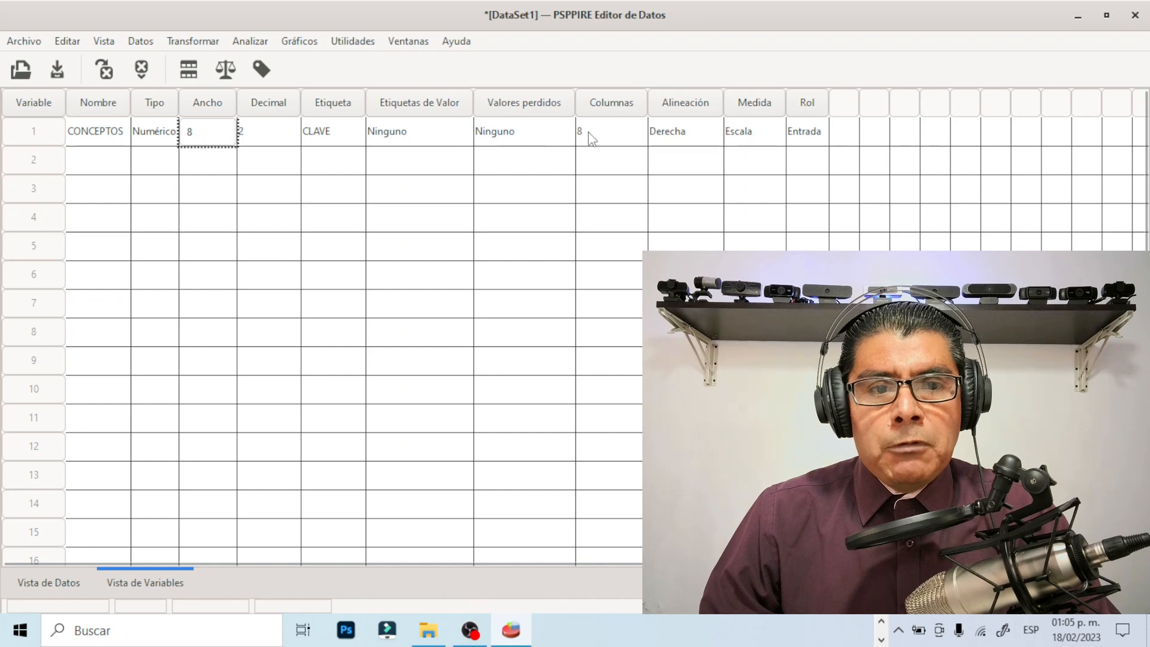
# Set the width of the CONCEPTOS variable to 4
pyautogui.click(204, 136)
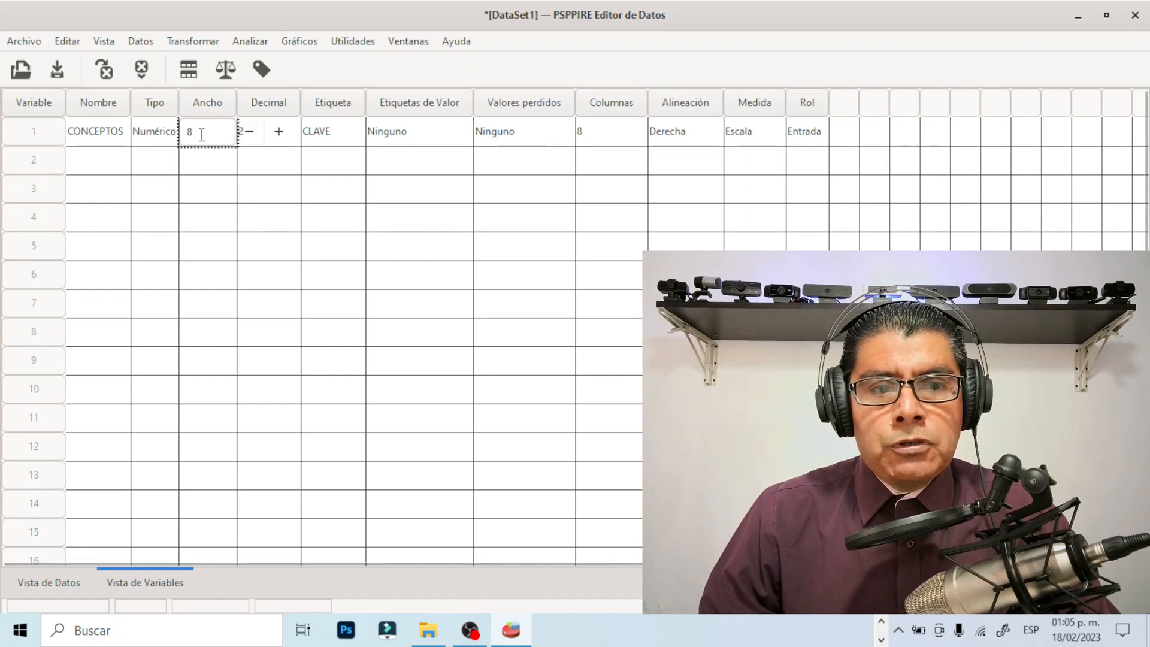
pyautogui.click(201, 136)
pyautogui.press('BackSpace')
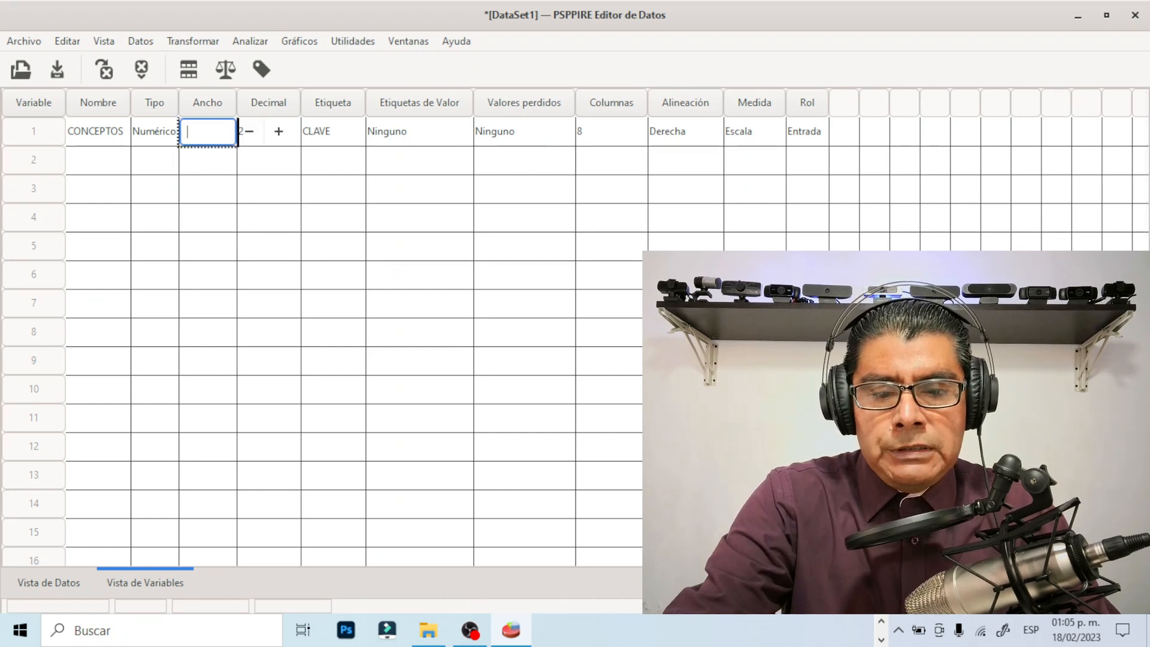
pyautogui.write('4')
pyautogui.press('Return')
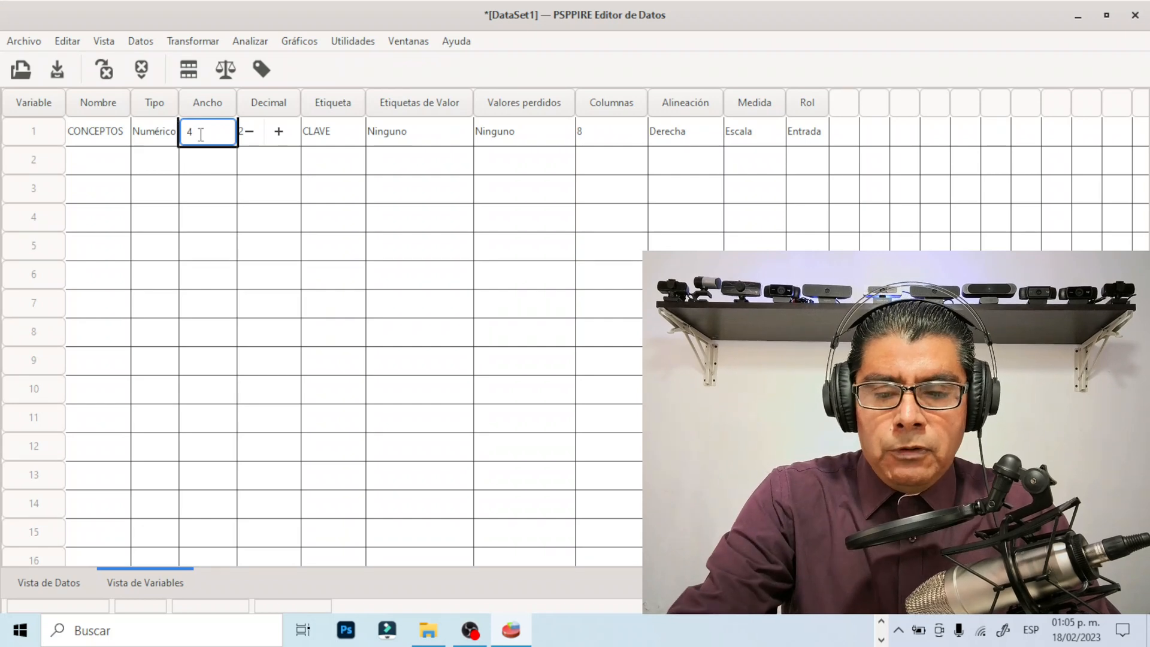
# Set the display columns of the CONCEPTOS variable to 4
pyautogui.click(589, 133)
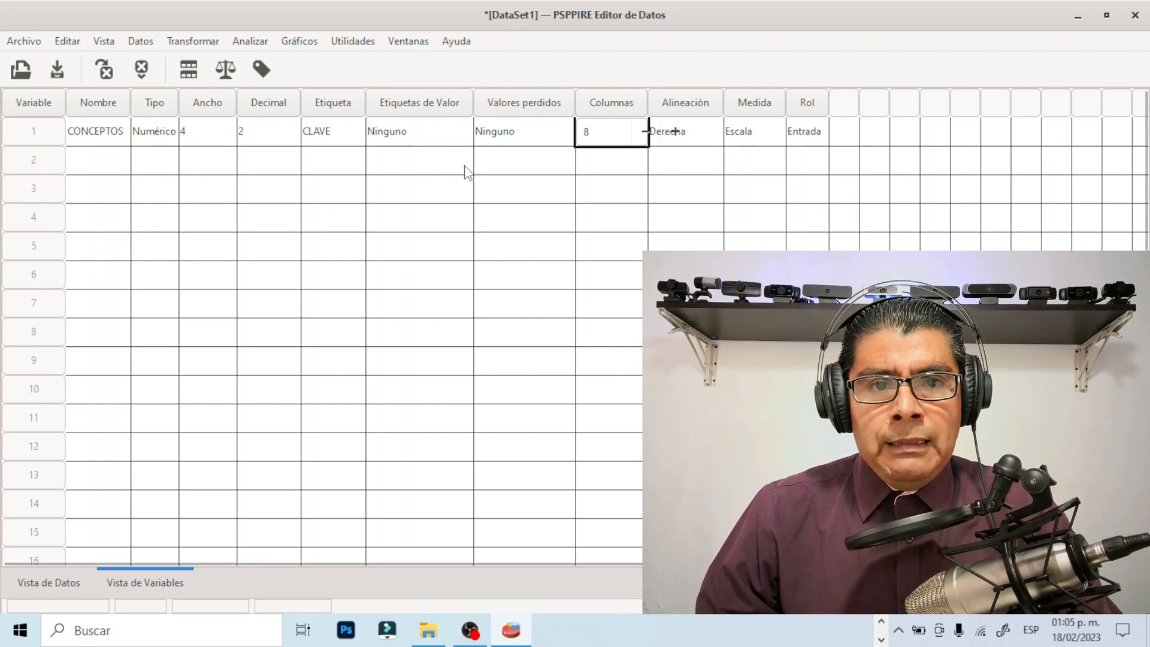
pyautogui.click(597, 135)
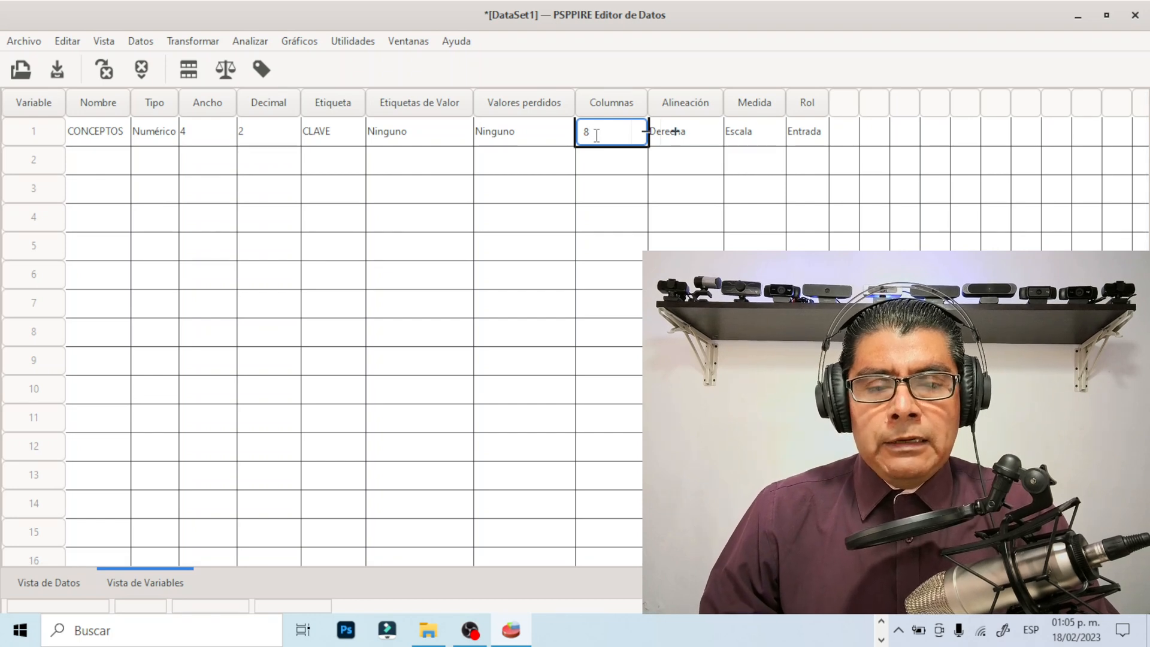
pyautogui.press('BackSpace')
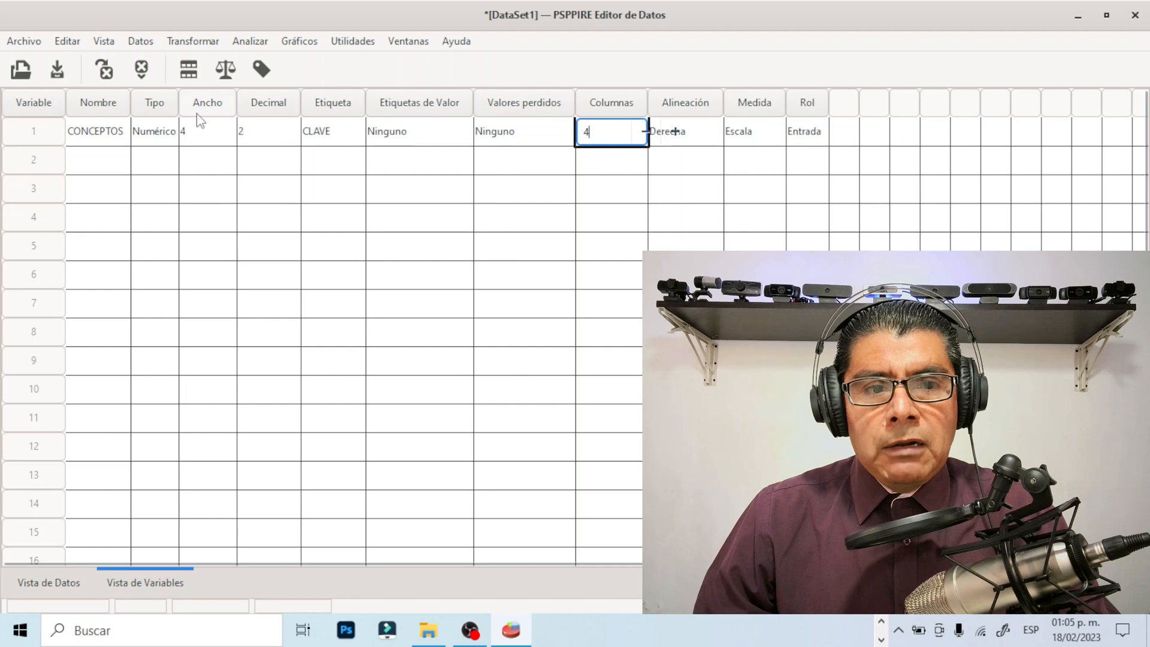
pyautogui.press('Return')
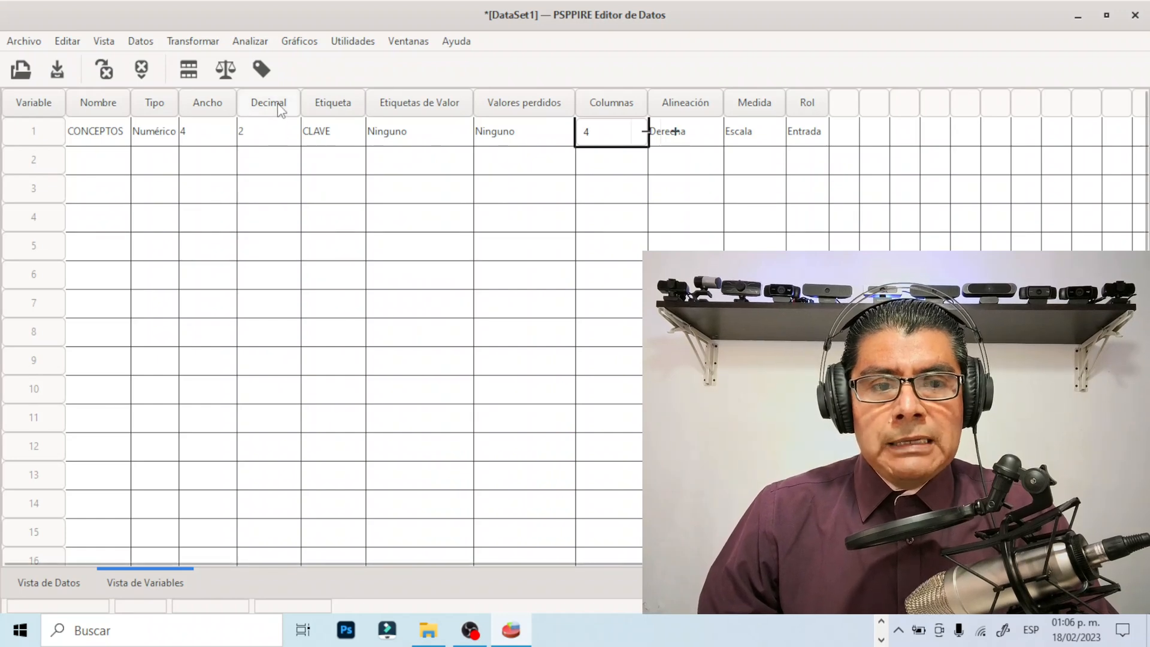
# Set the number of decimals of the CONCEPTOS variable to 0
pyautogui.click(277, 135)
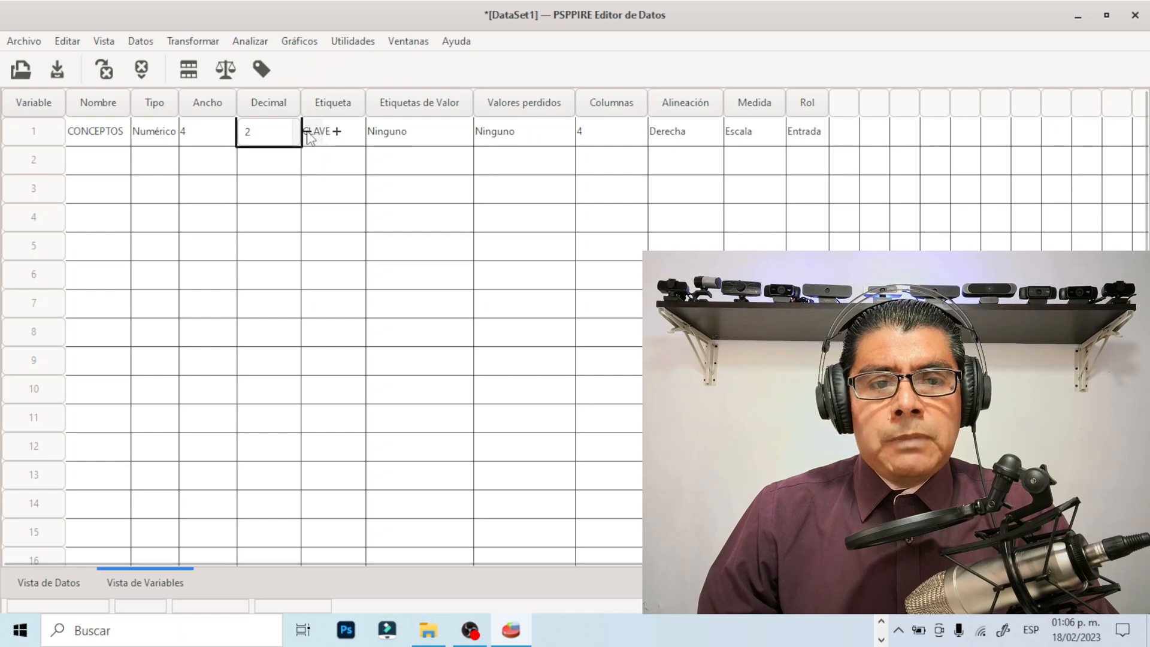
pyautogui.click(309, 133)
pyautogui.click(309, 133)
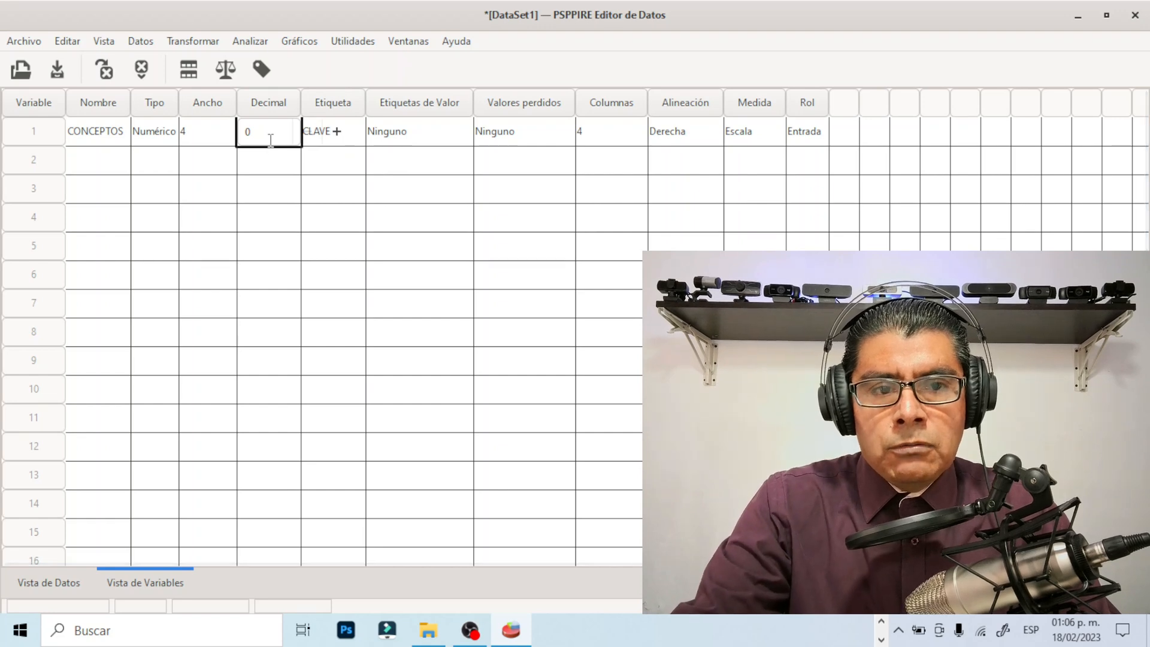
pyautogui.click(355, 135)
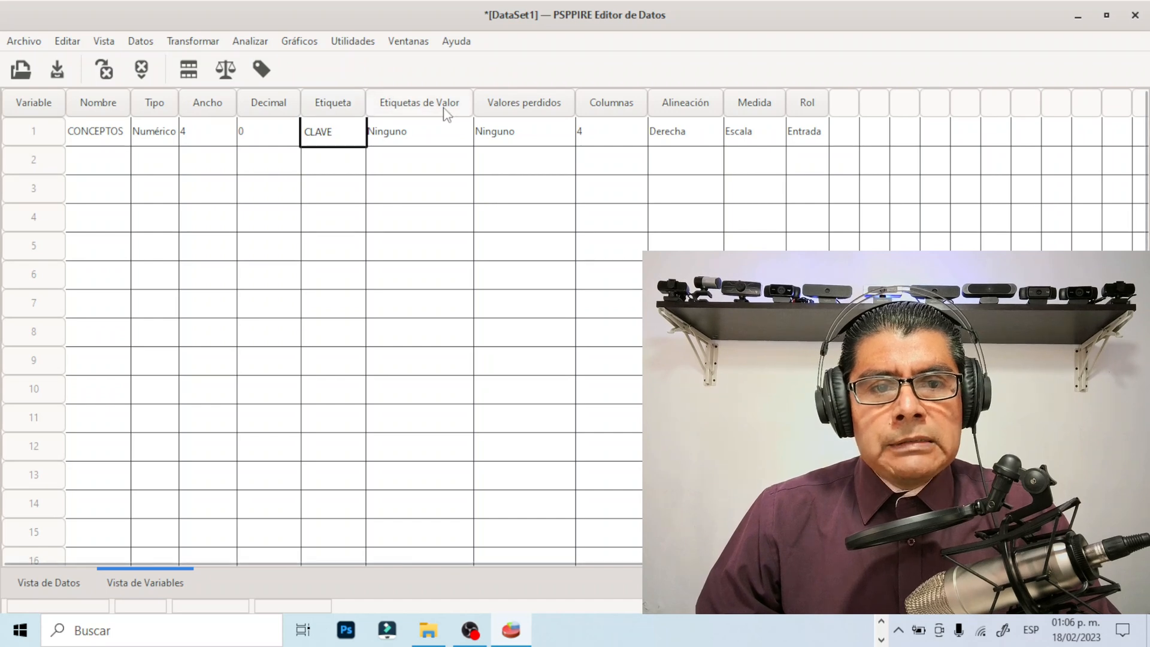
# View the empty value label settings of CONCEPTOS, check question 1's answer options in the Word questionnaire and return to PSPP
pyautogui.click(427, 132)
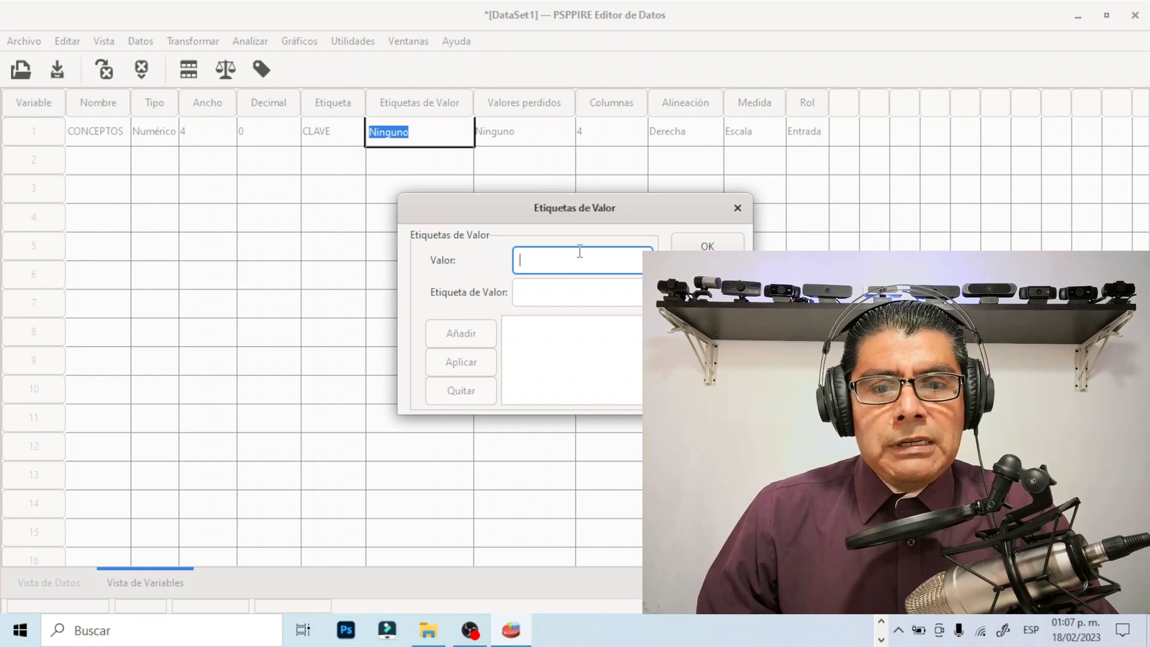
pyautogui.click(738, 208)
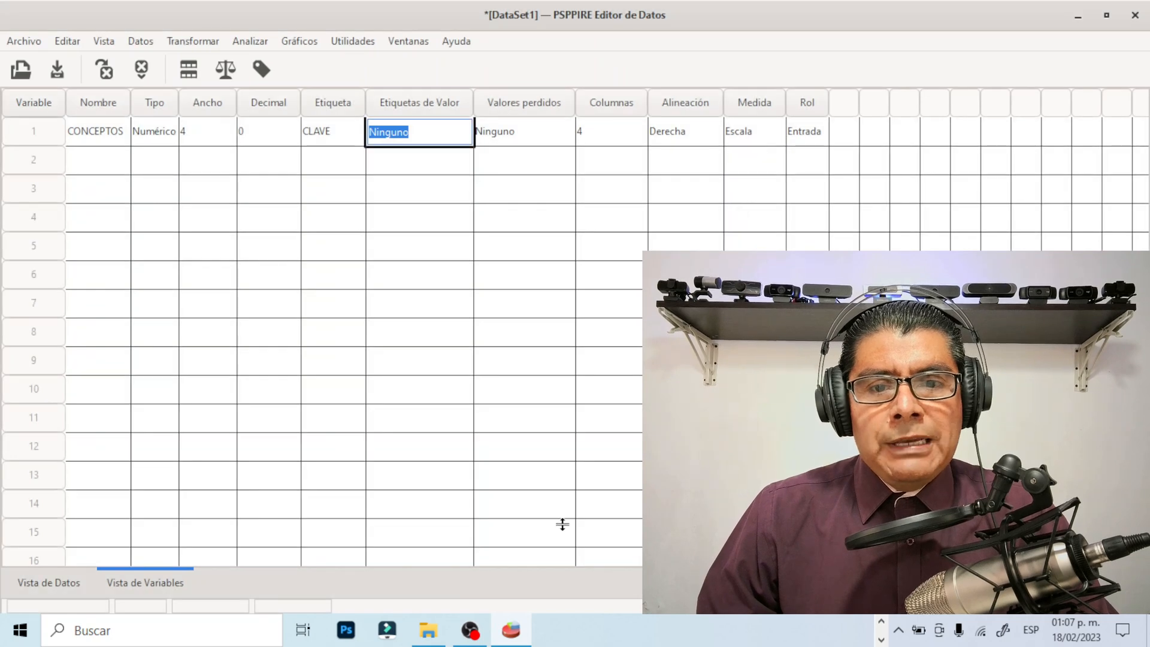
pyautogui.click(881, 623)
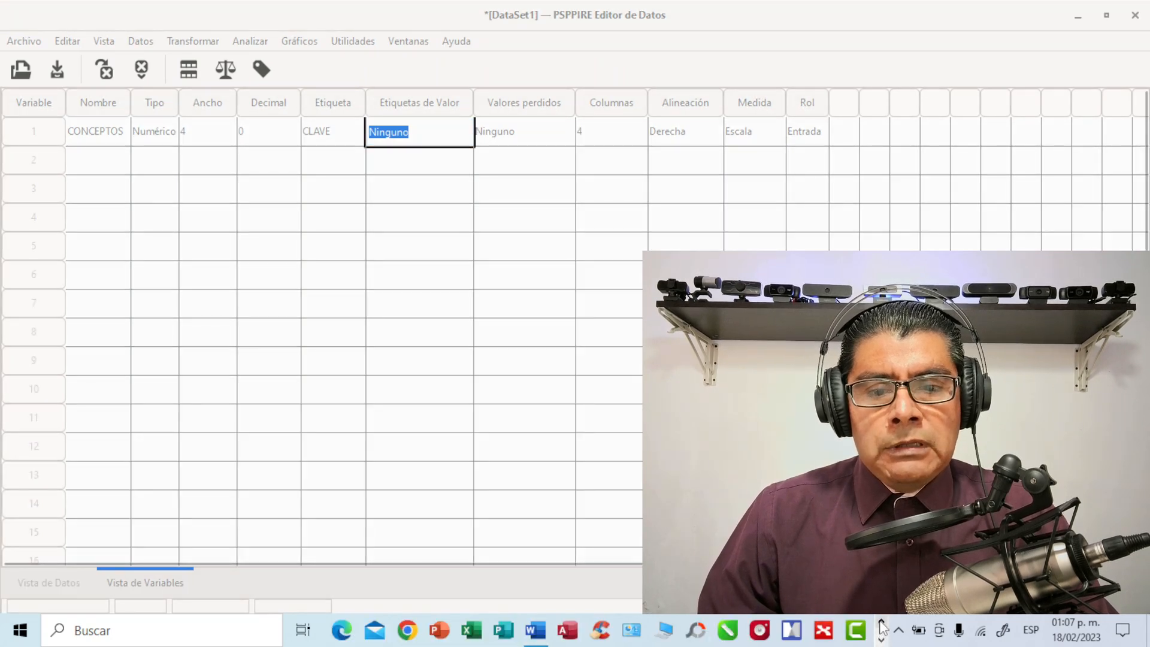
pyautogui.click(536, 630)
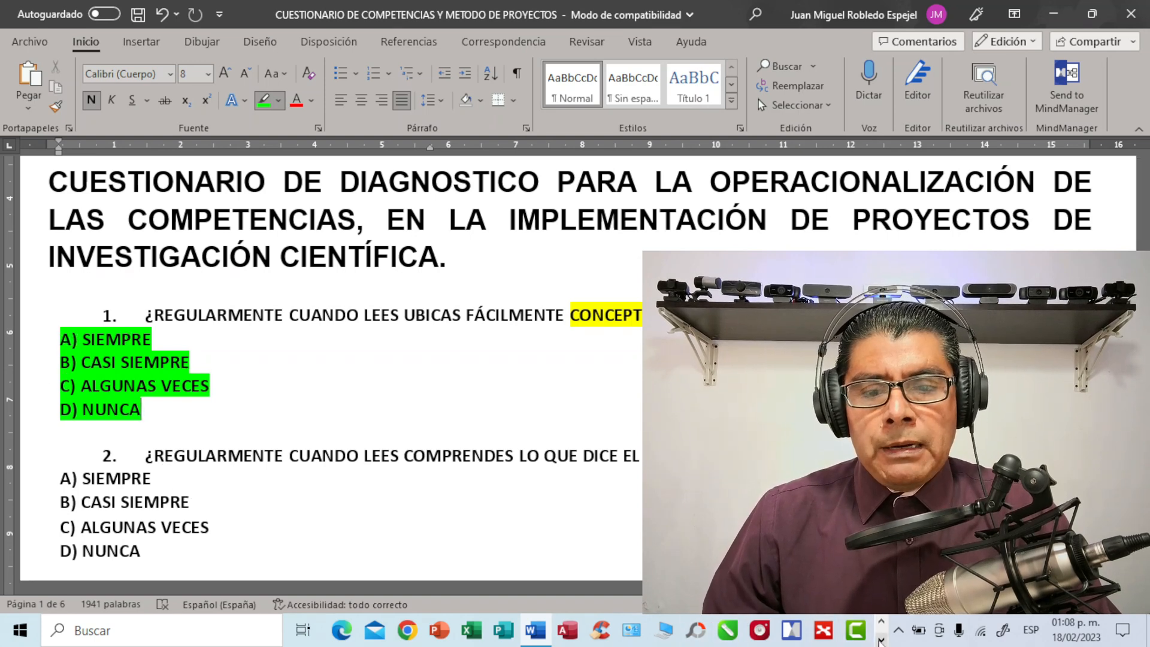
pyautogui.click(881, 640)
pyautogui.click(515, 627)
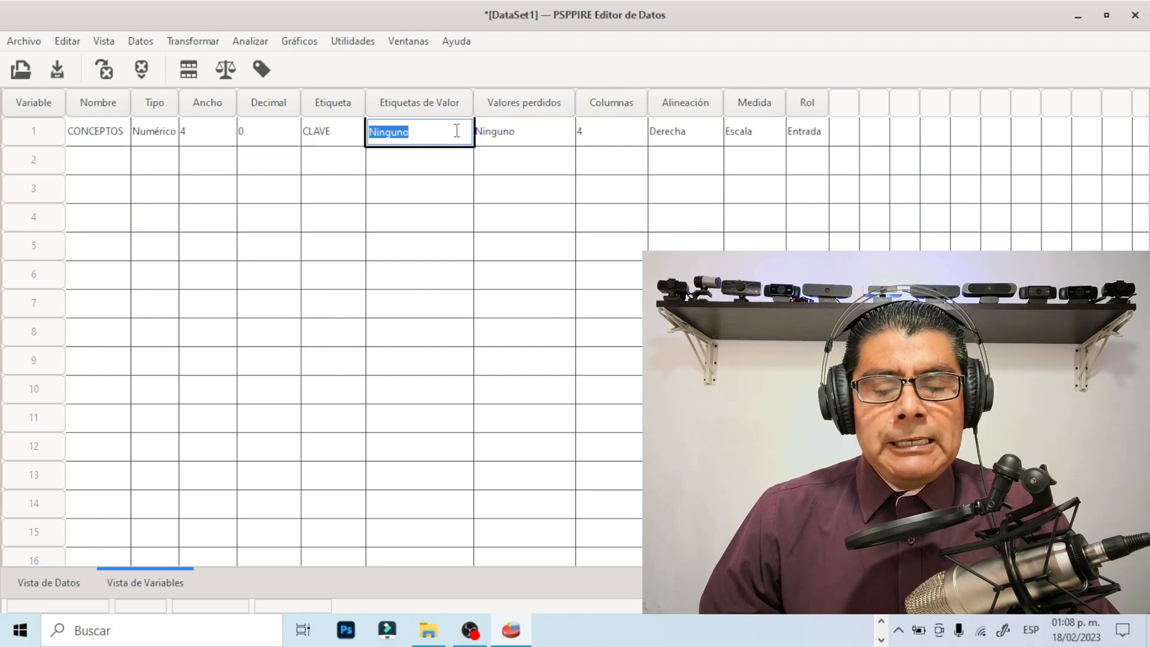
# Open the value labels of CONCEPTOS and add the value 1 with the label SIEMPRE
pyautogui.click(457, 131)
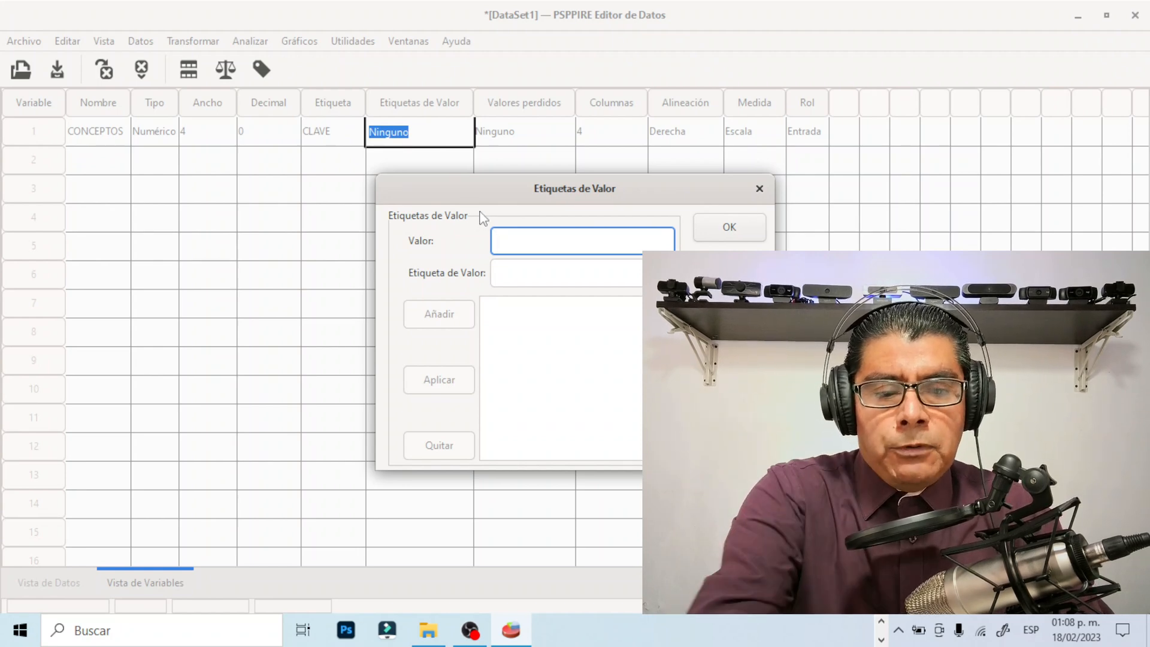
pyautogui.write('1')
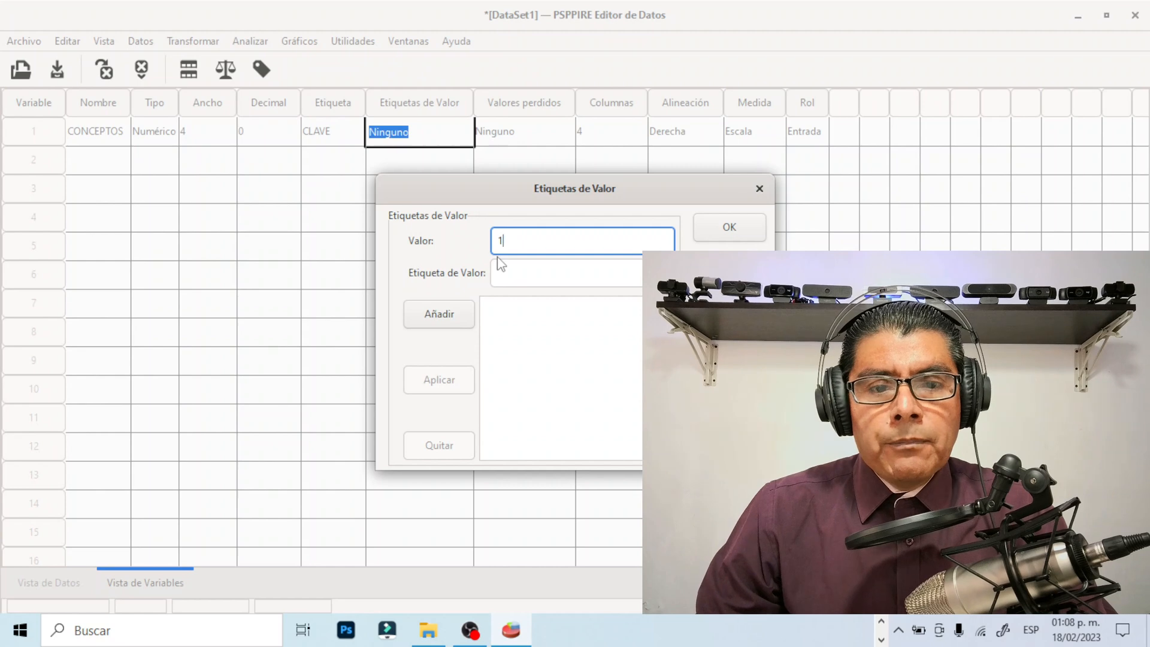
pyautogui.click(505, 272)
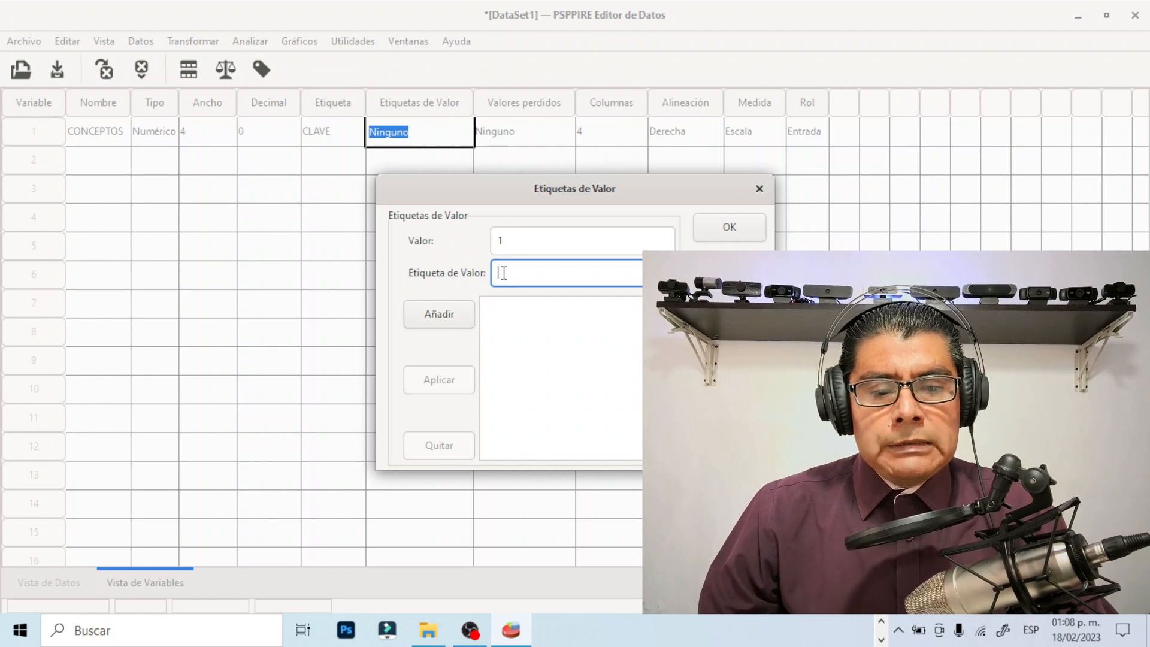
pyautogui.write('SI')
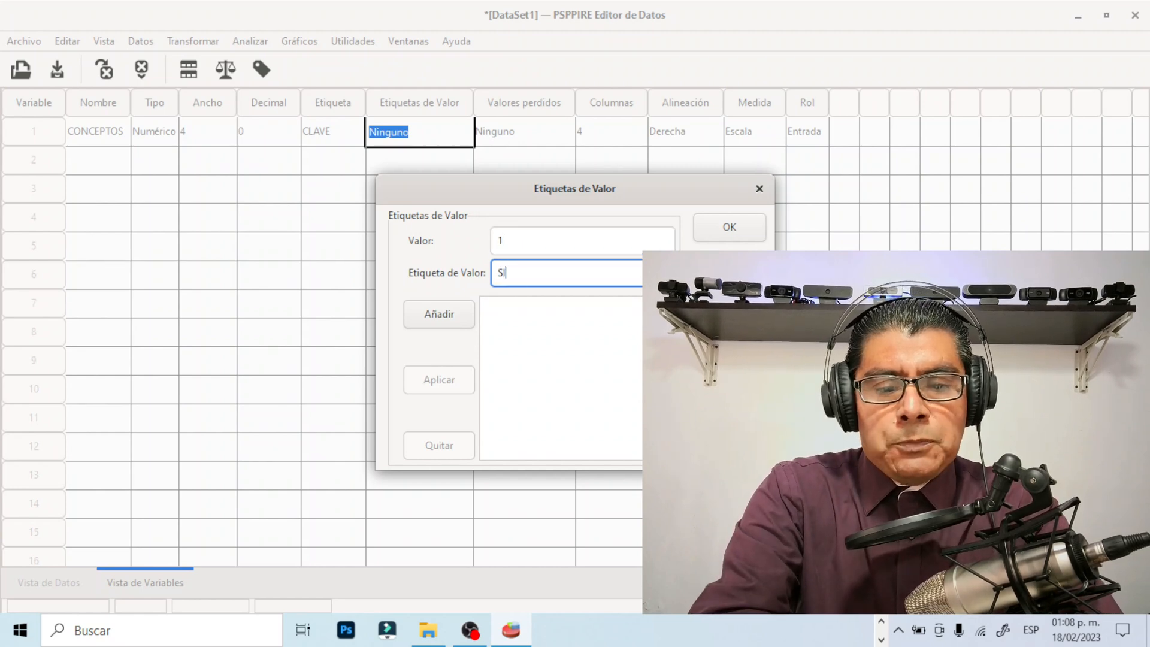
pyautogui.write('EMPRE')
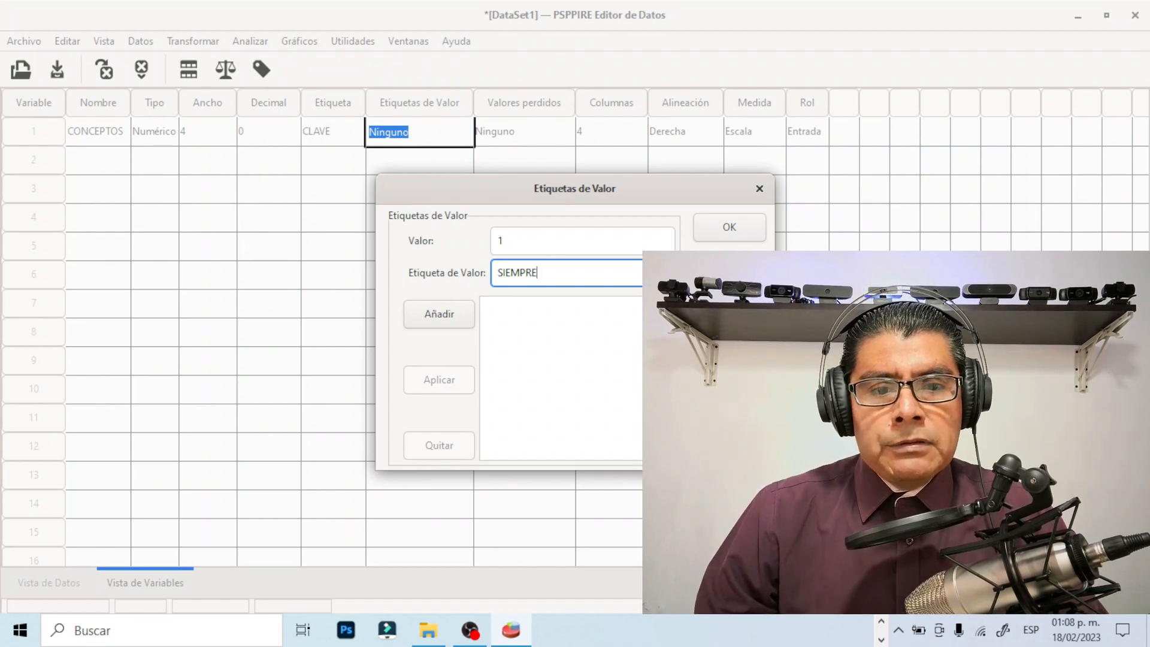
pyautogui.click(451, 316)
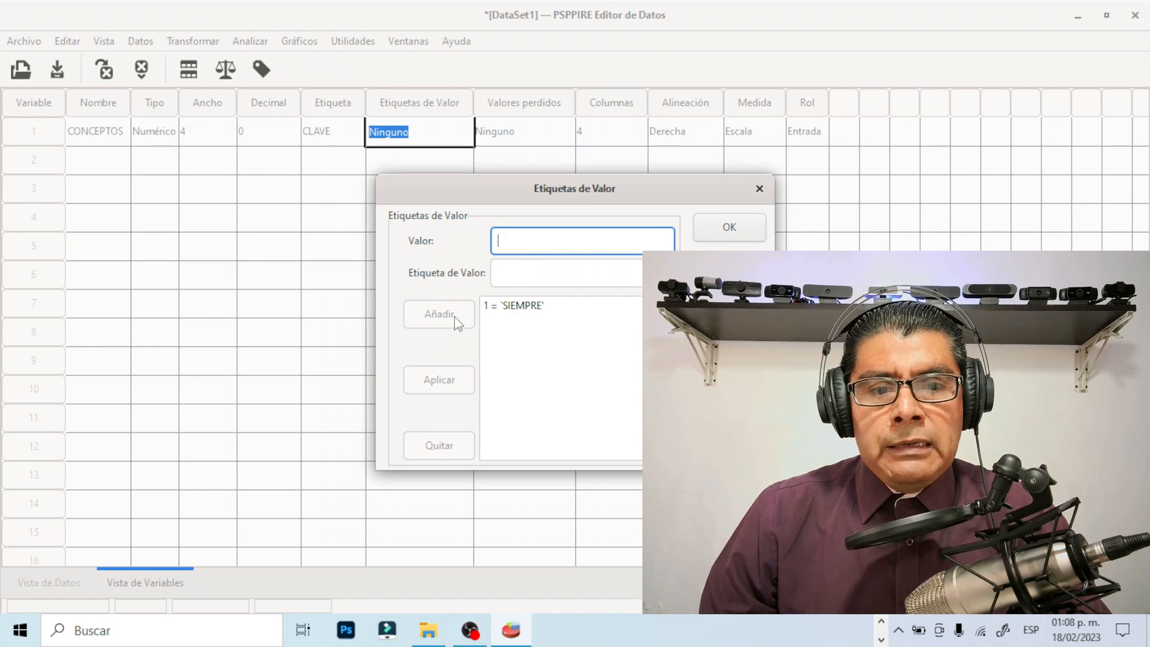
# Remove the value label 1 = SIEMPRE and try to add the value A labelled SIEMPRE in its place
pyautogui.click(526, 307)
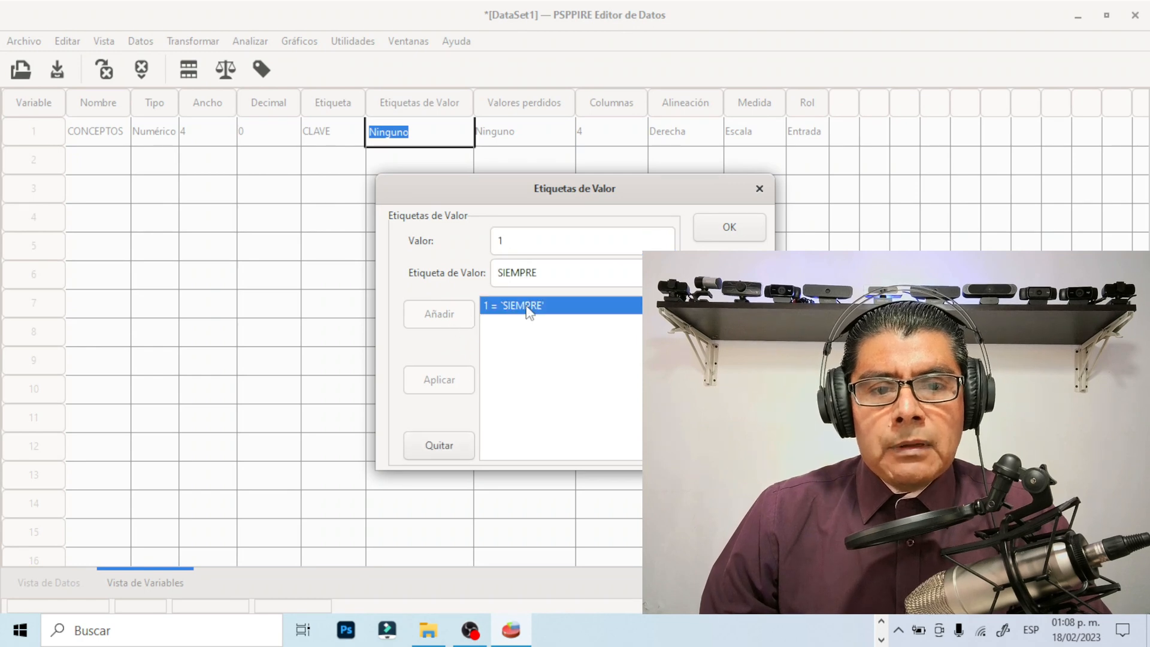
pyautogui.click(446, 446)
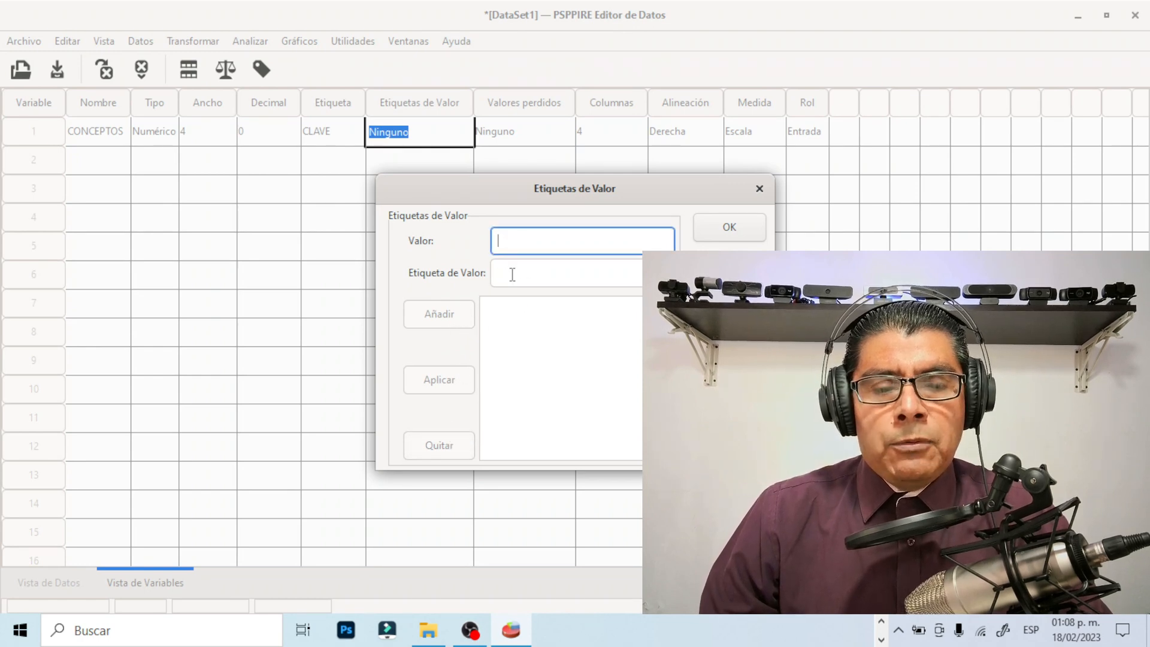
pyautogui.write('A')
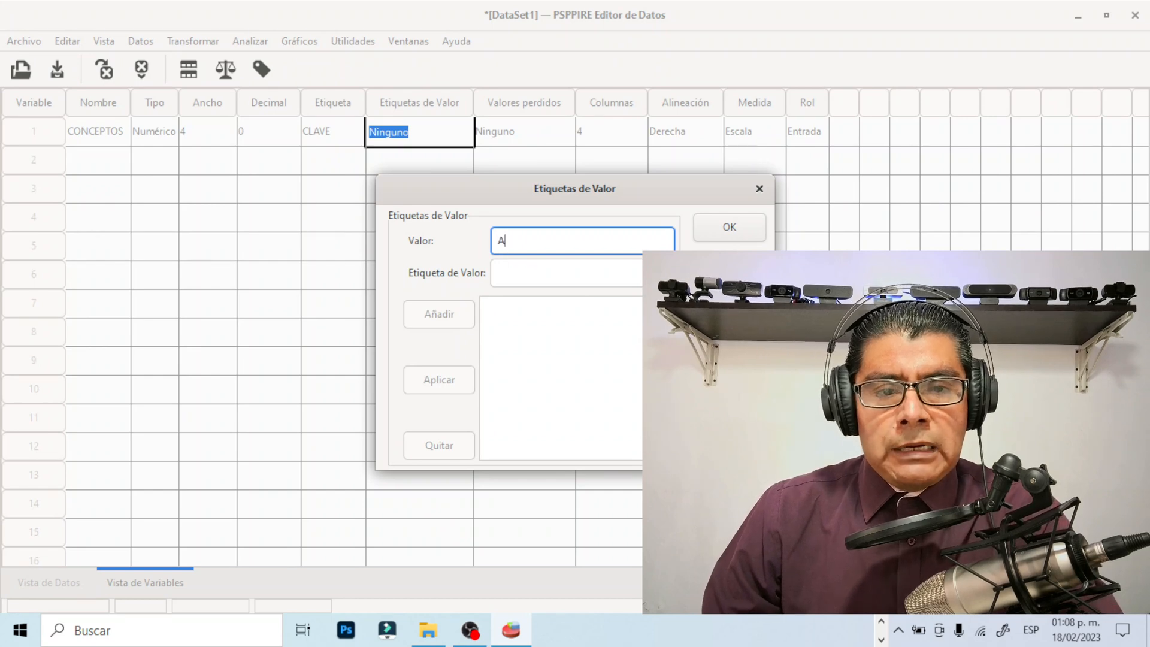
pyautogui.click(505, 274)
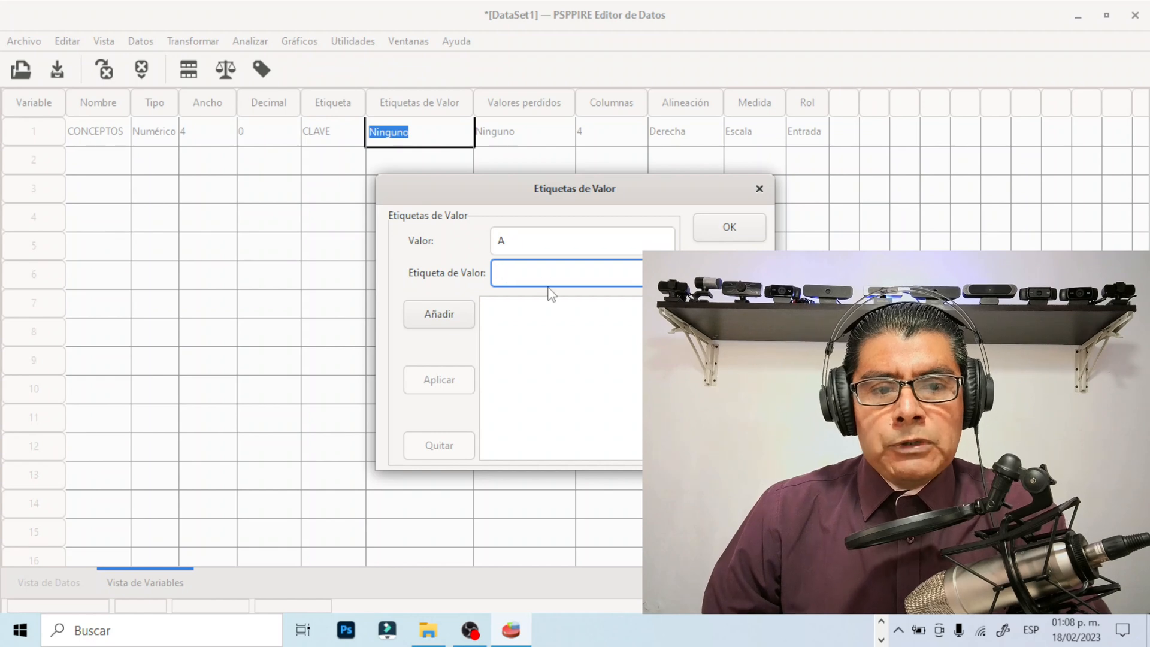
pyautogui.write('SIEMPRE')
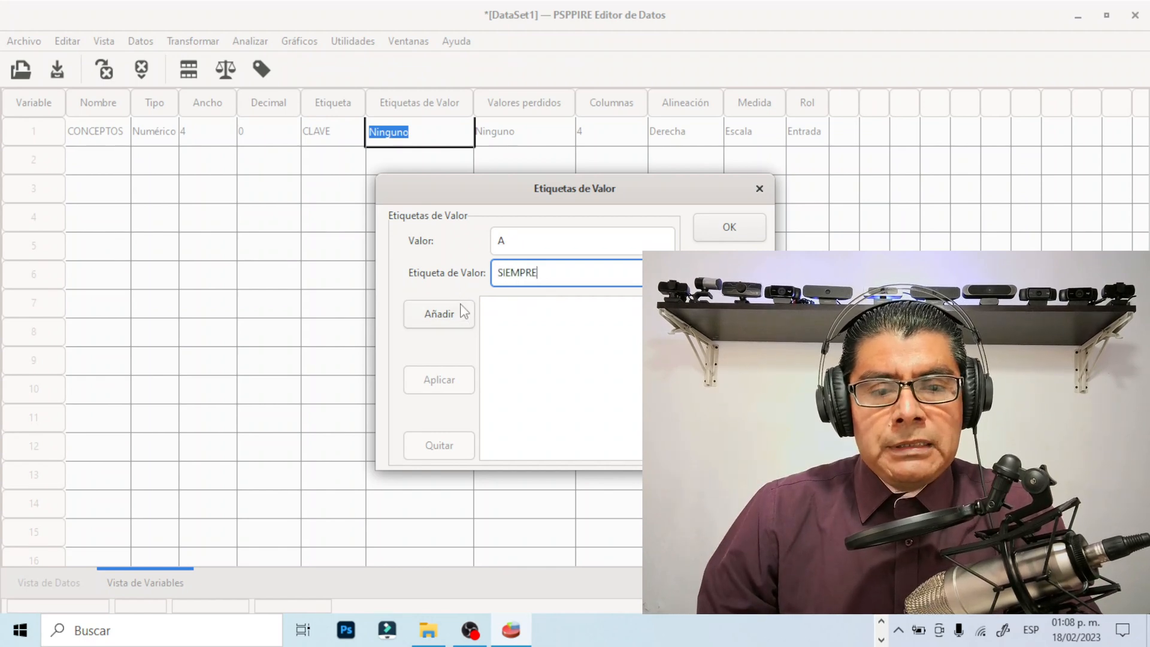
pyautogui.click(454, 323)
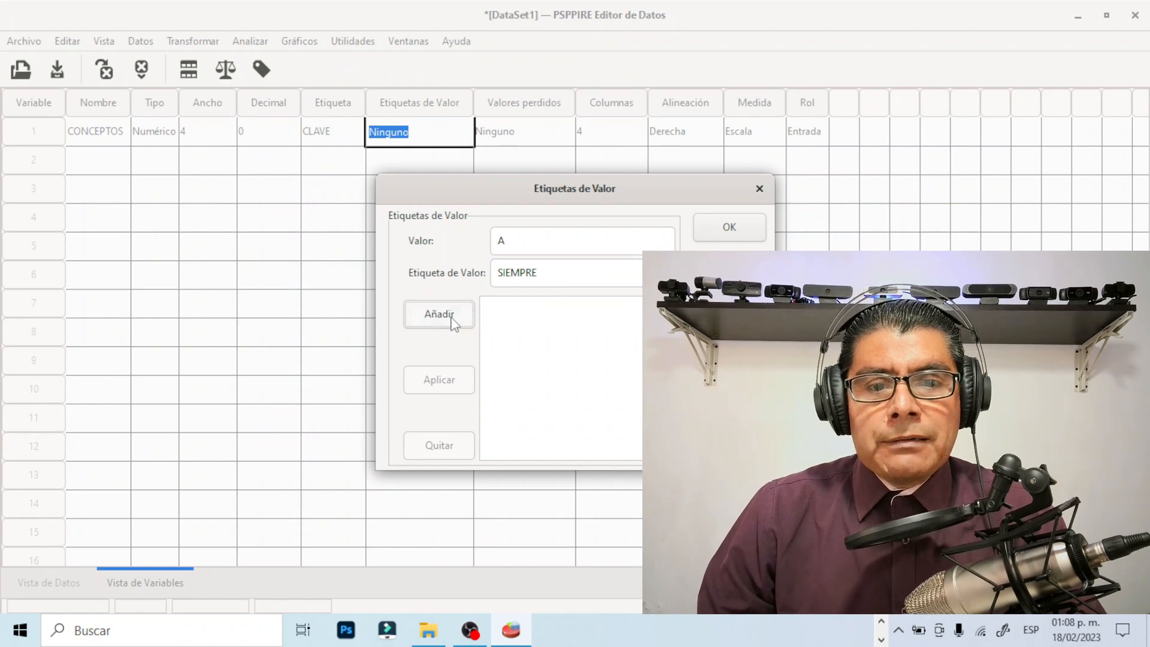
# Replace the pending value A with 1 and add it to the CONCEPTOS value labels as SIEMPRE
pyautogui.click(453, 324)
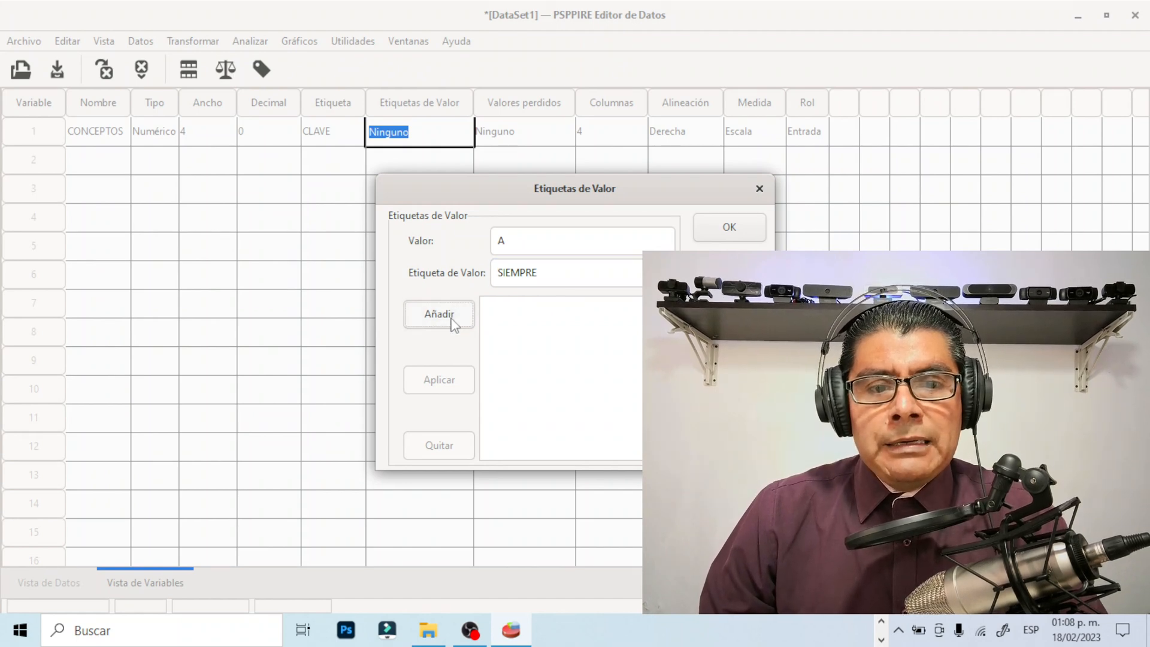
pyautogui.click(454, 324)
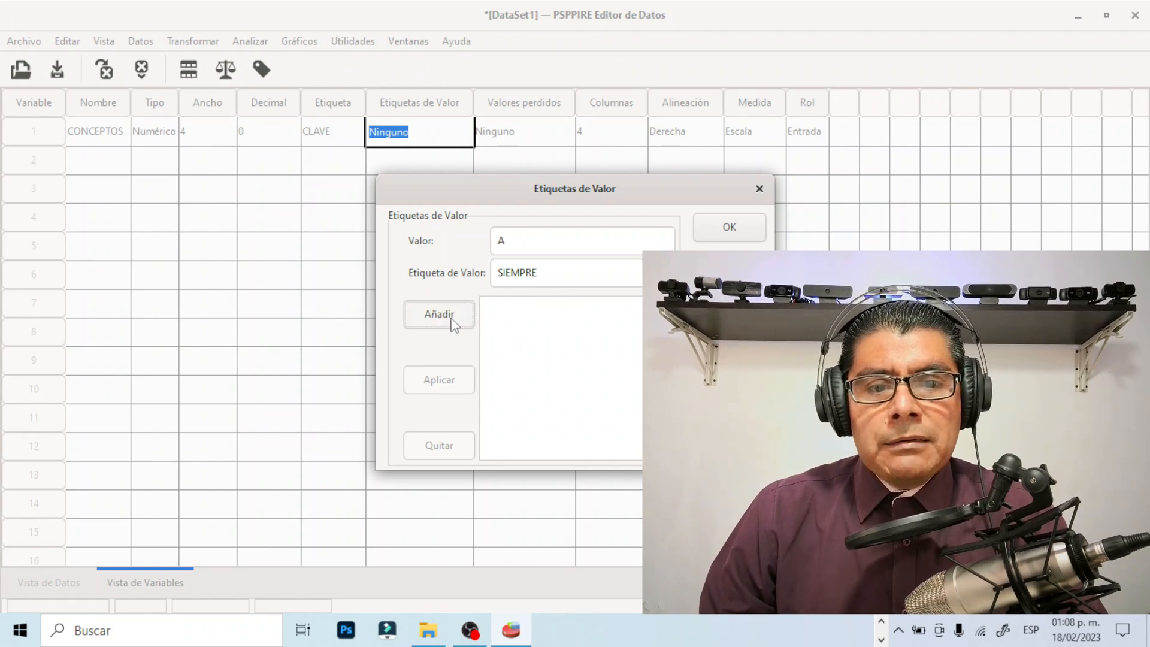
pyautogui.click(506, 239)
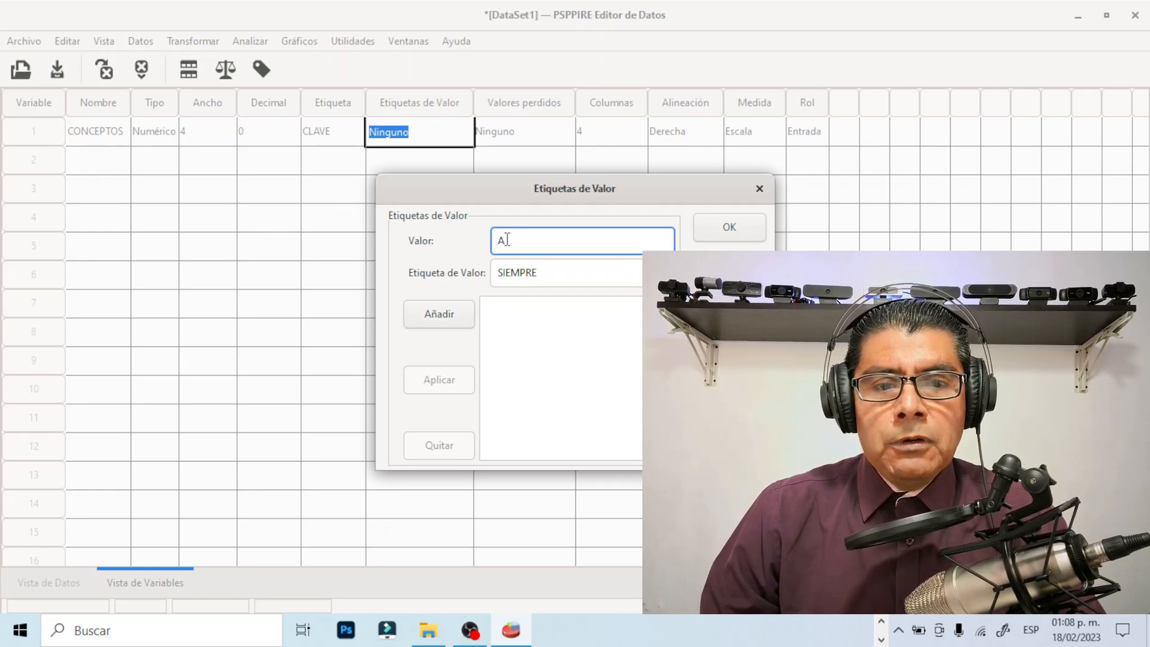
pyautogui.press('BackSpace')
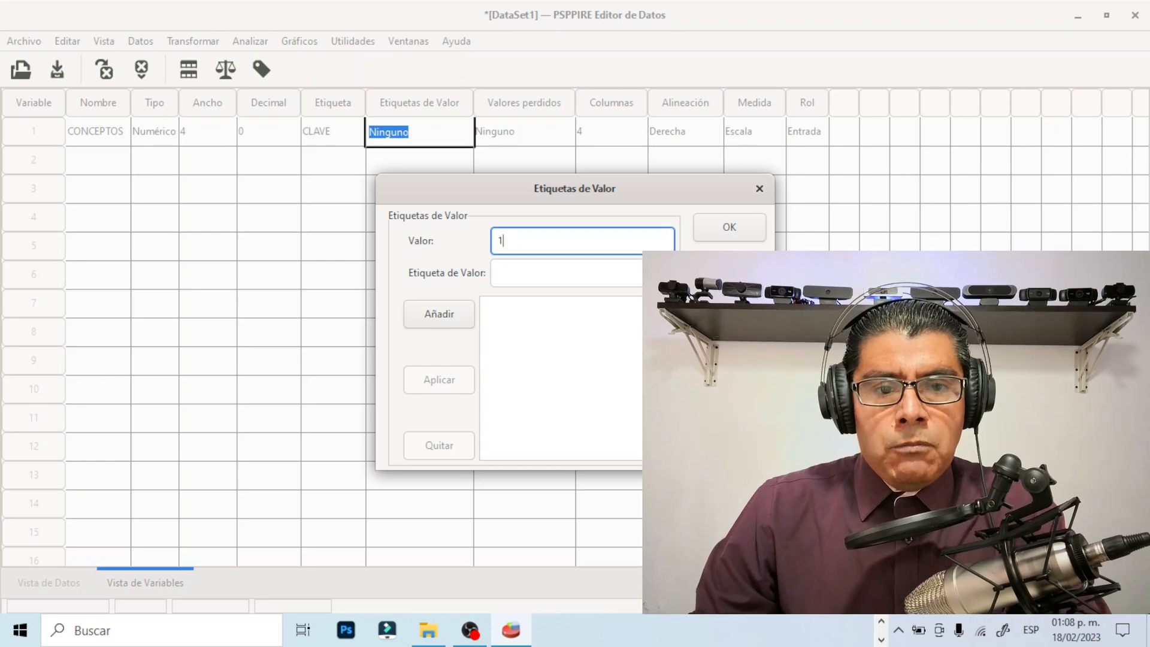
pyautogui.click(502, 272)
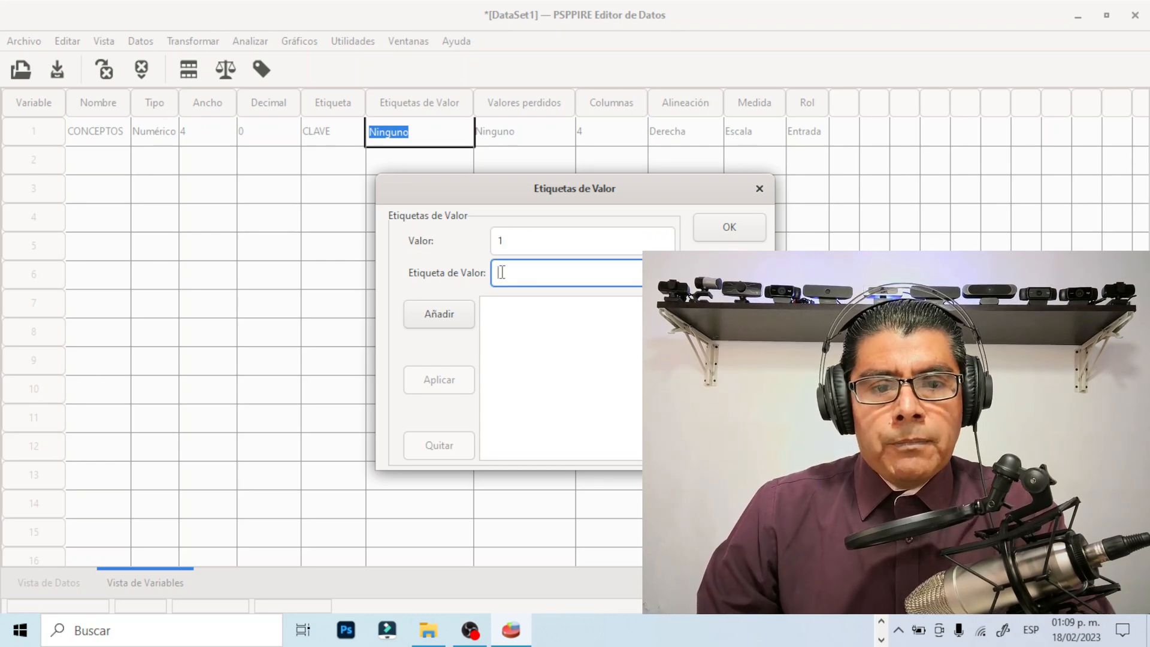
pyautogui.write('SIEM')
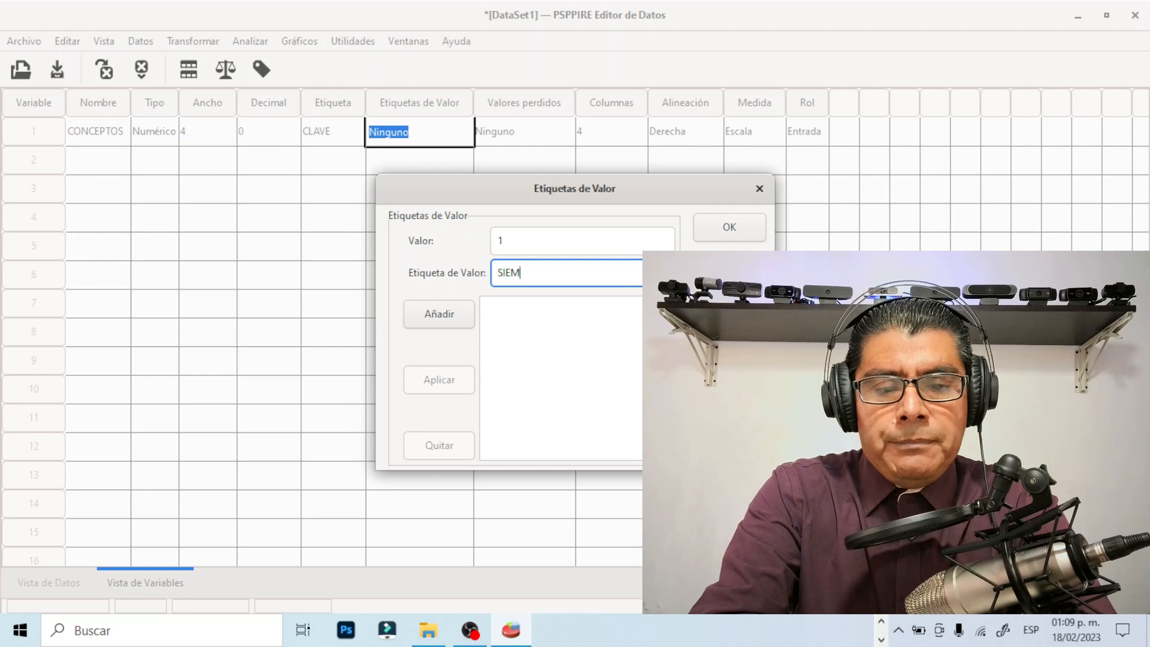
pyautogui.write('PRE')
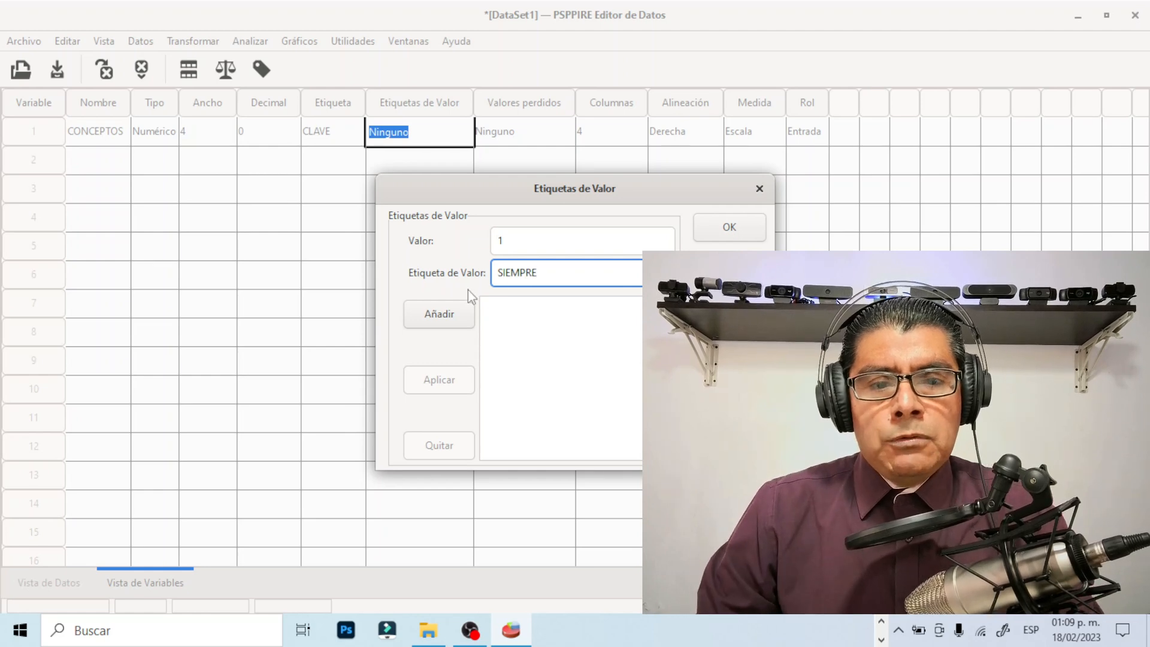
pyautogui.click(444, 315)
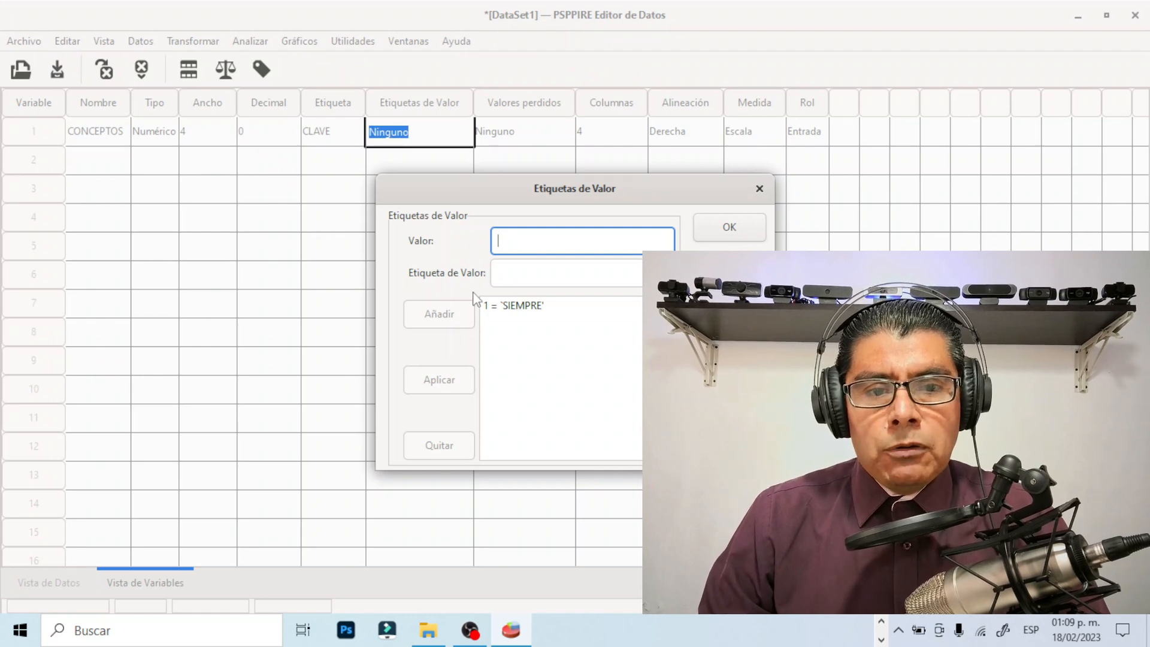
# Add the value 2 with the label CASI SIEMPRE to the CONCEPTOS value labels
pyautogui.write('2')
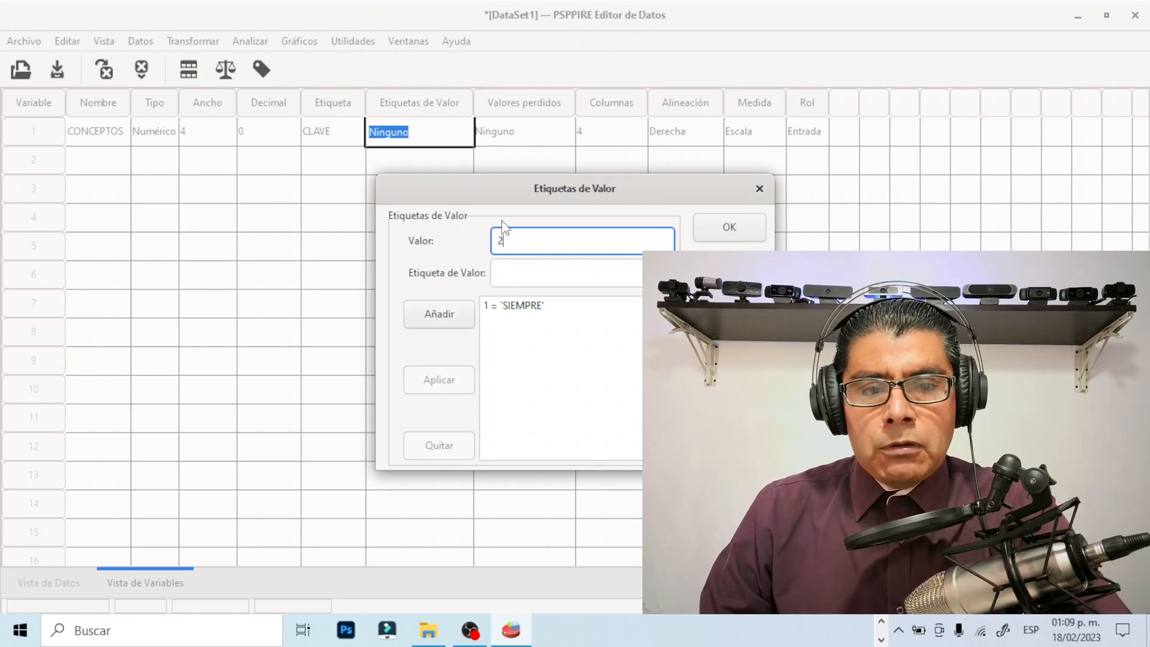
pyautogui.click(509, 271)
pyautogui.write('C')
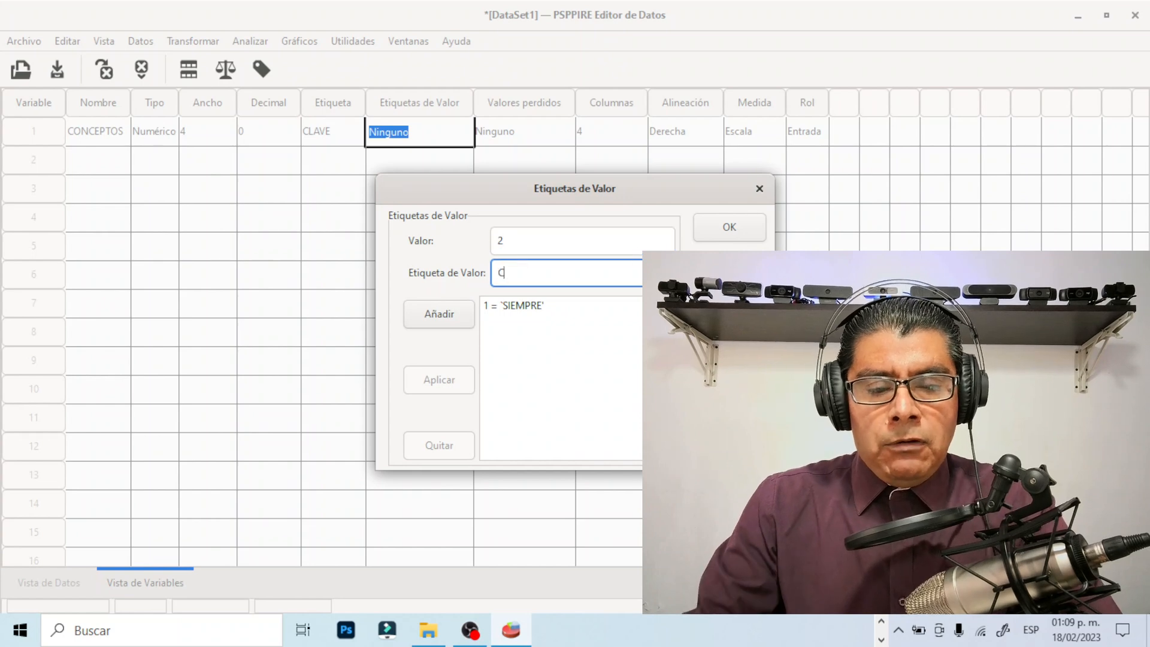
pyautogui.write('ASI ')
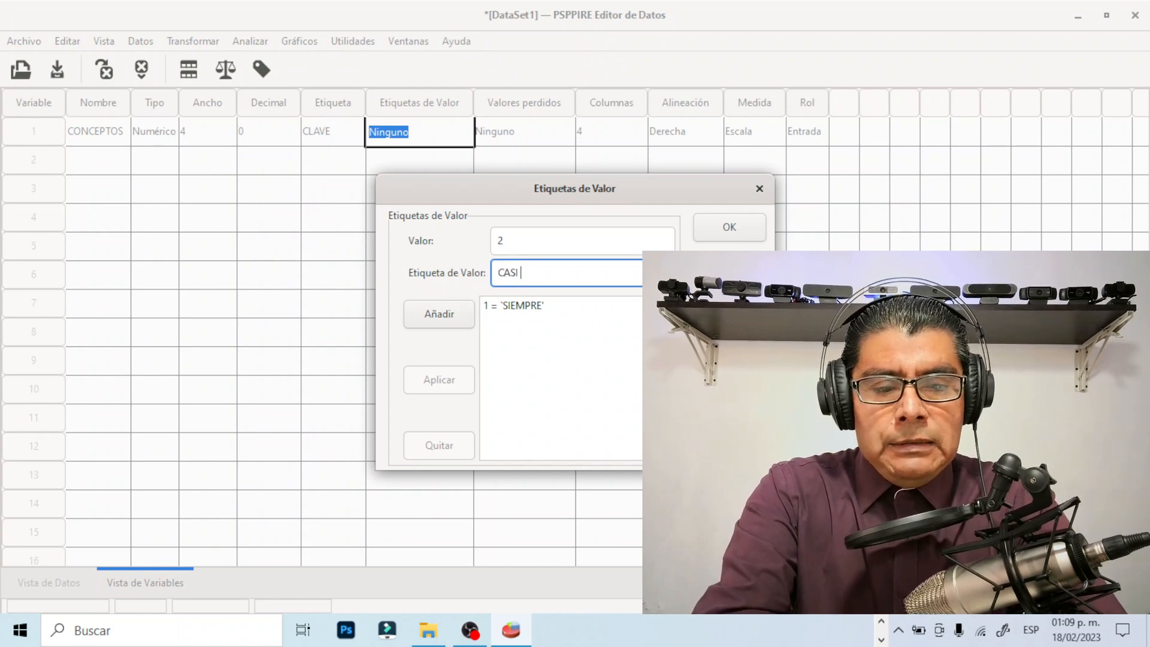
pyautogui.write('SIEMPRE')
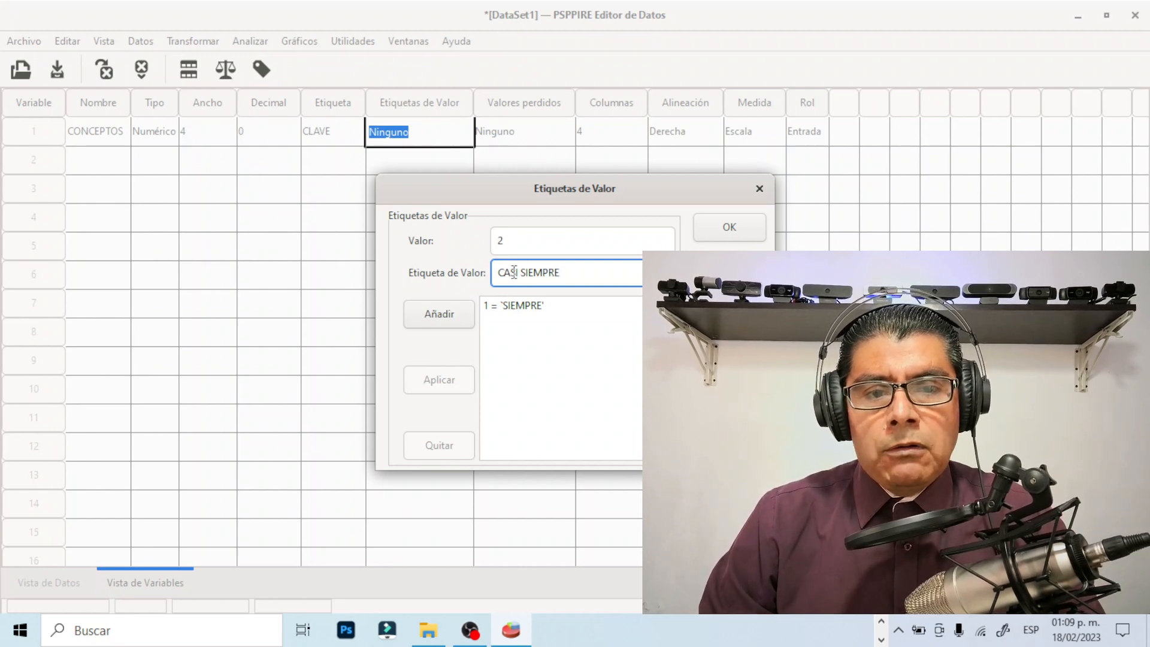
pyautogui.click(451, 318)
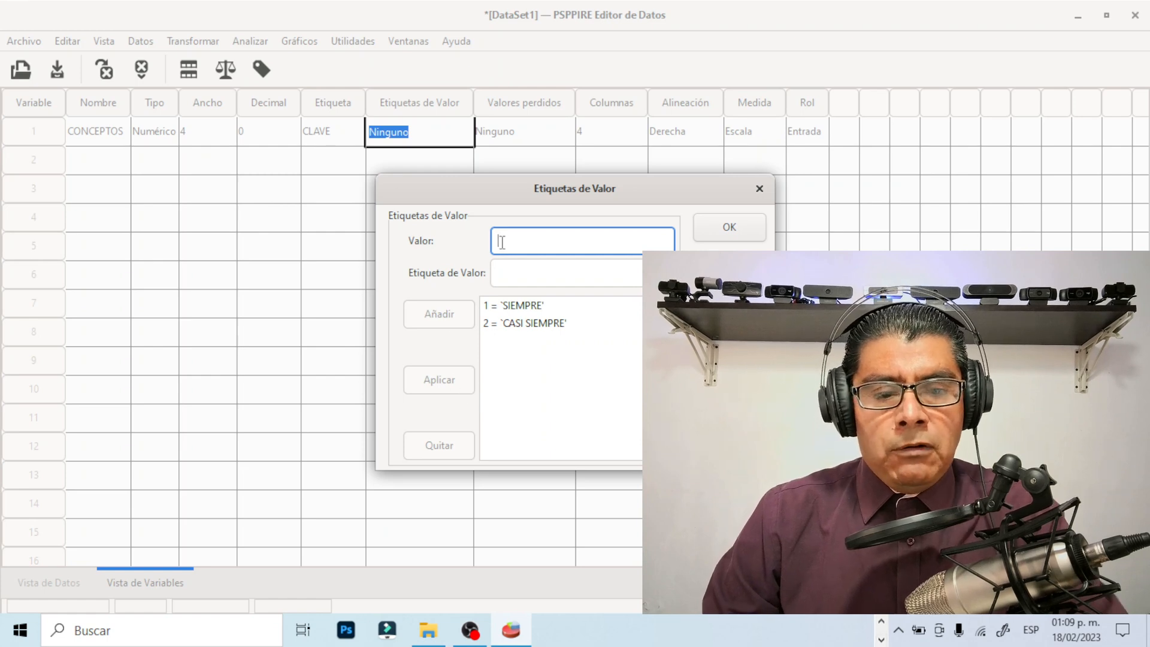
# Add the value 3 with the label ALGUNAS VECES to the CONCEPTOS value labels
pyautogui.write('3')
pyautogui.click(502, 275)
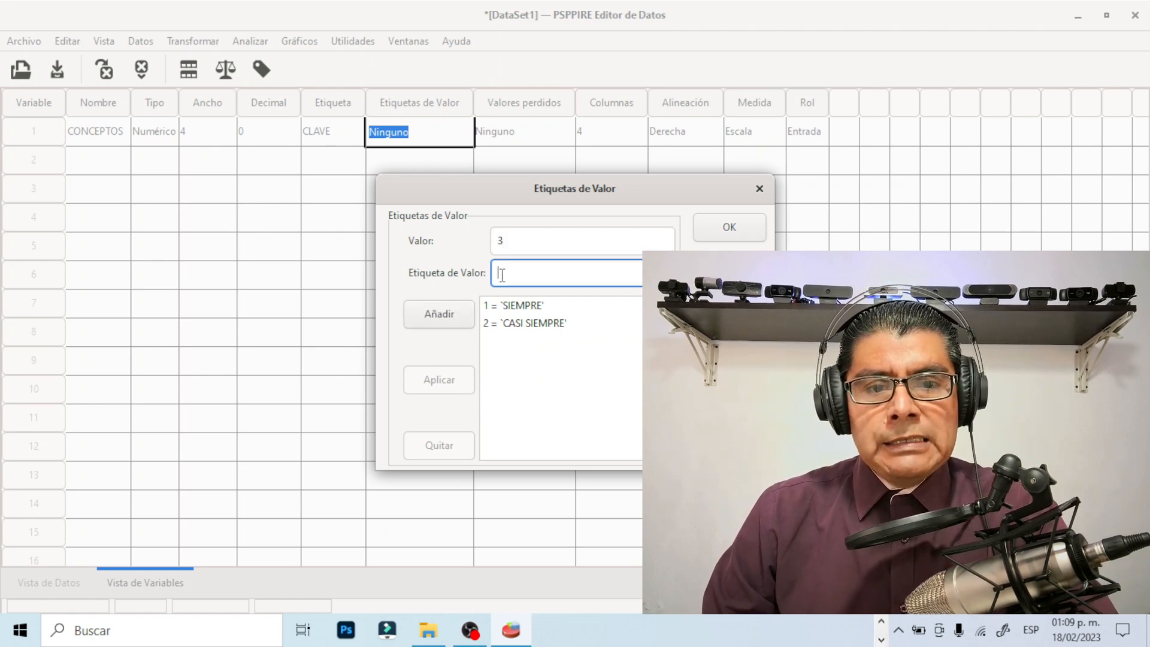
pyautogui.write('ALGU')
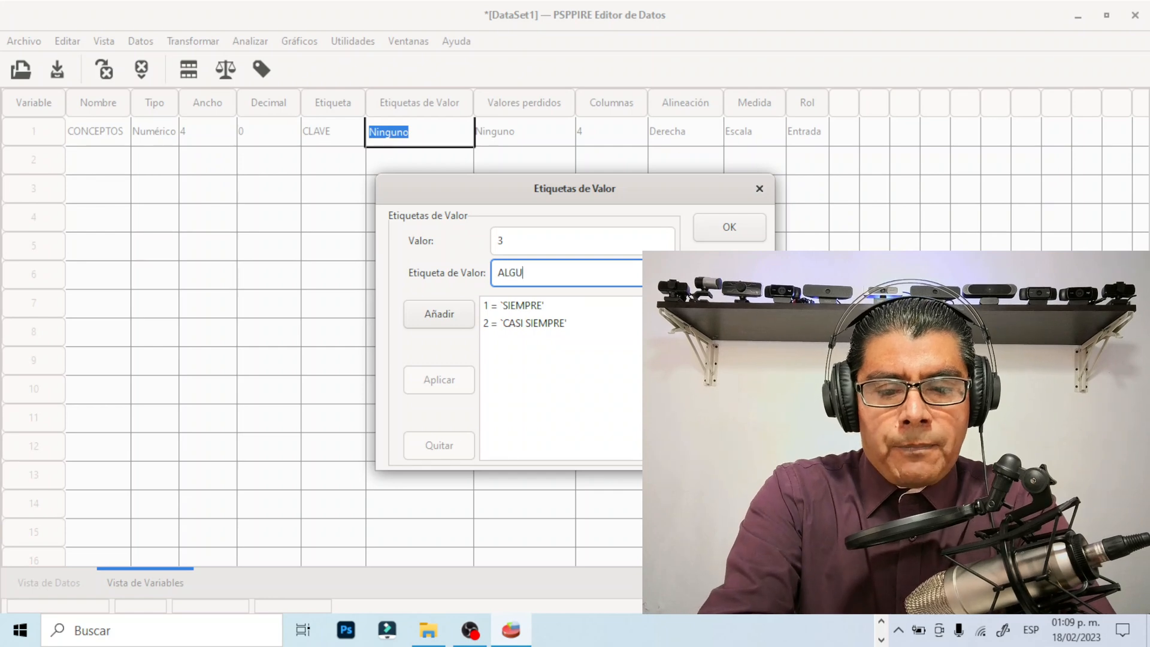
pyautogui.write('NAS VECE')
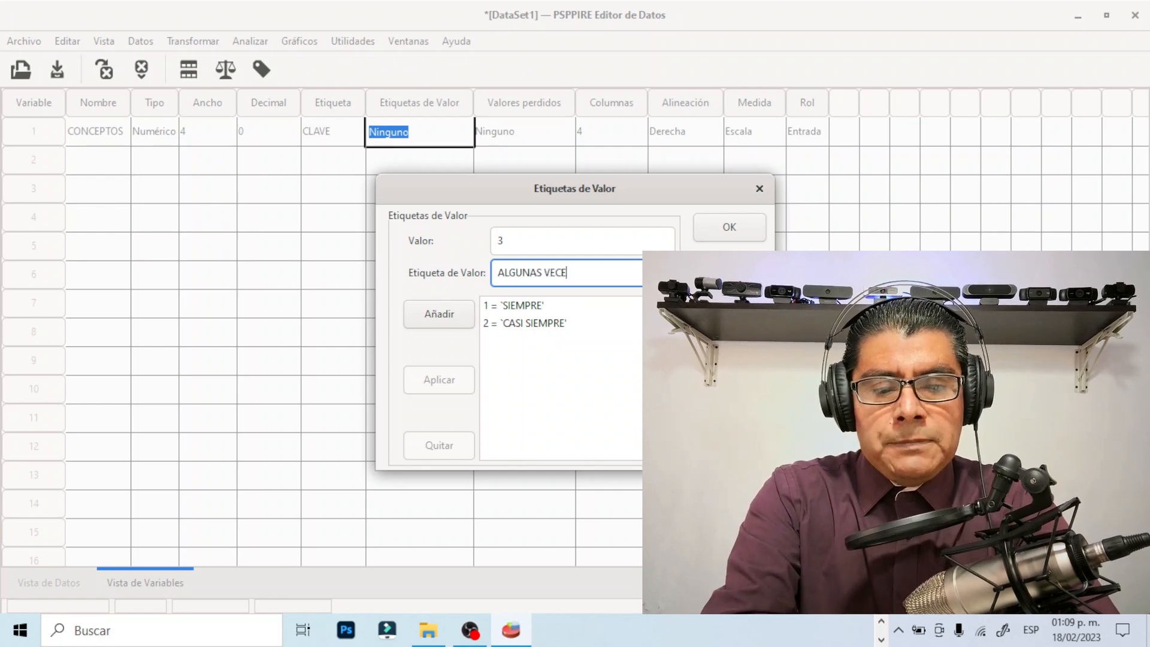
pyautogui.write('S')
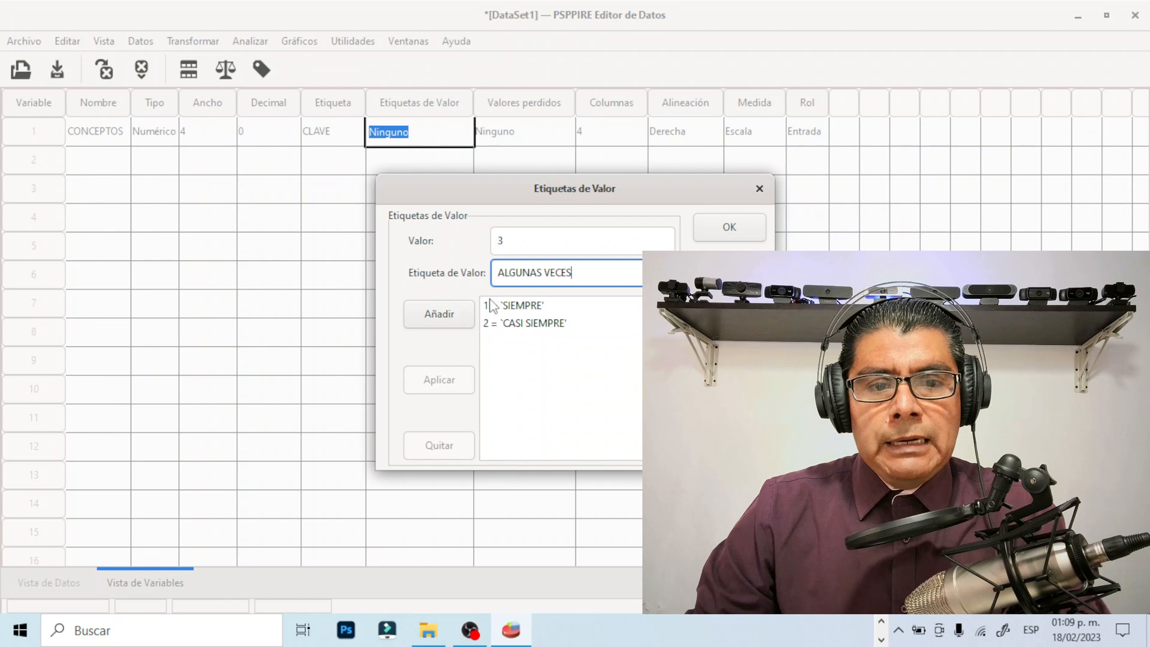
pyautogui.click(439, 314)
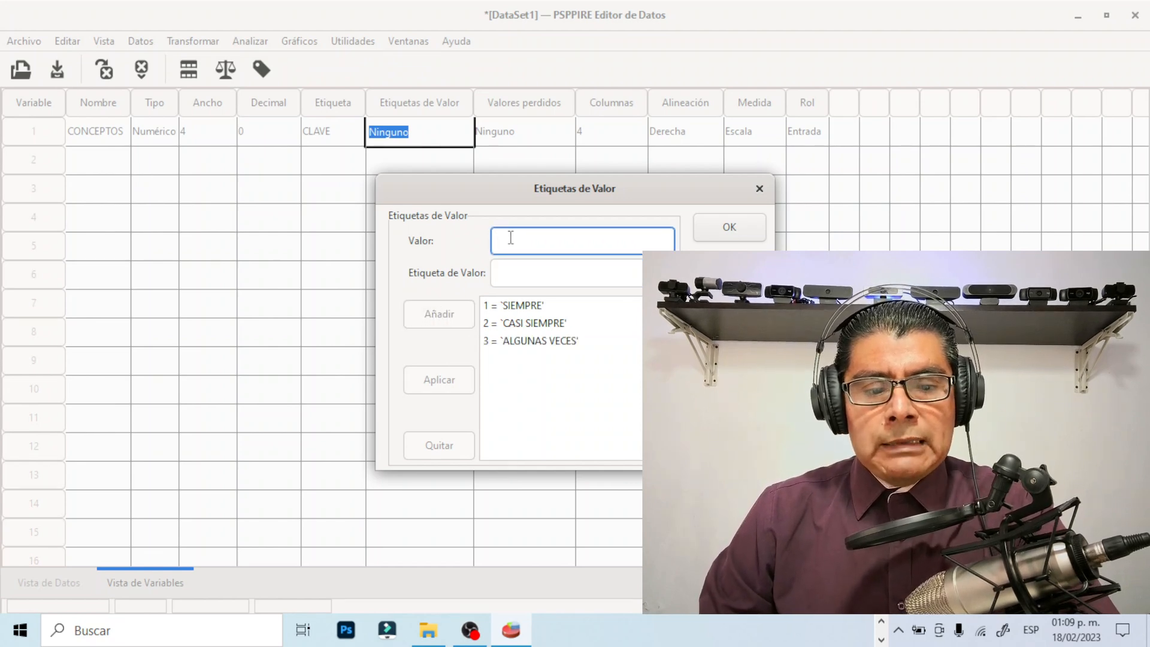
# Add the value 4 with the label NUNCA and accept the CONCEPTOS value labels
pyautogui.write('4')
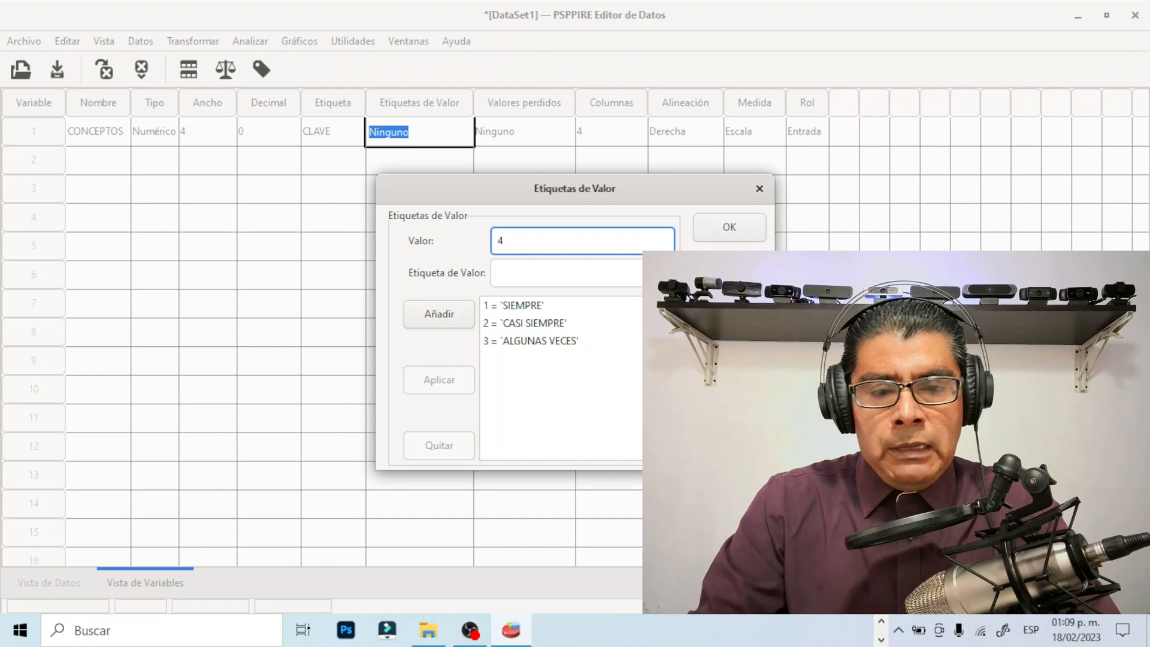
pyautogui.click(514, 272)
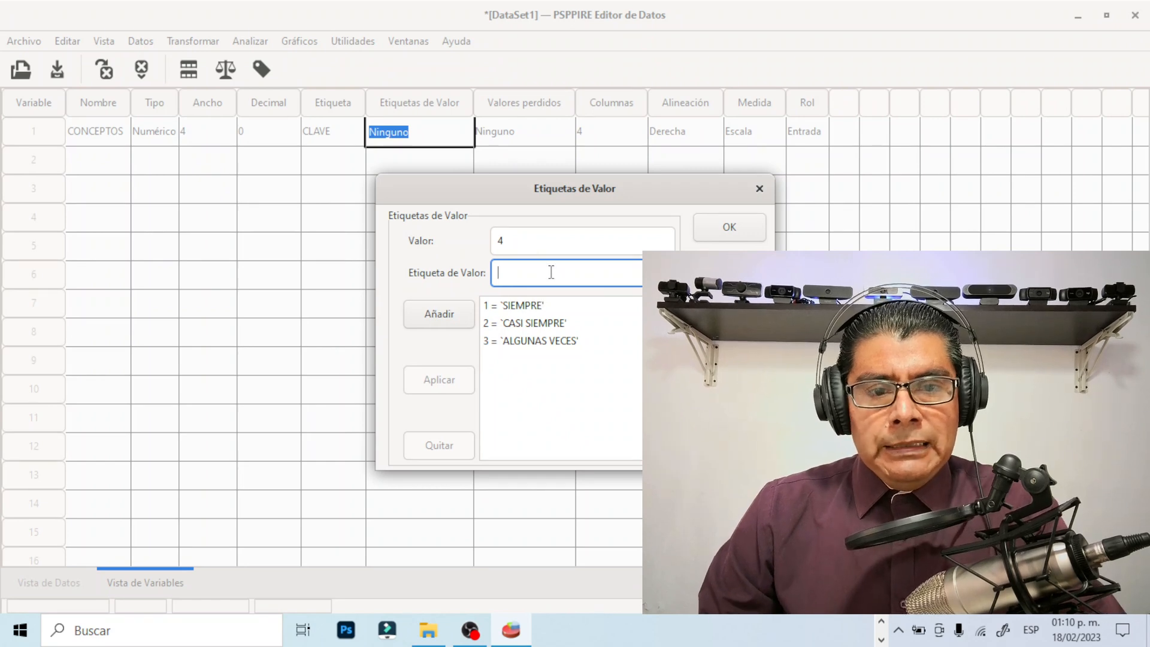
pyautogui.write('NUNCA')
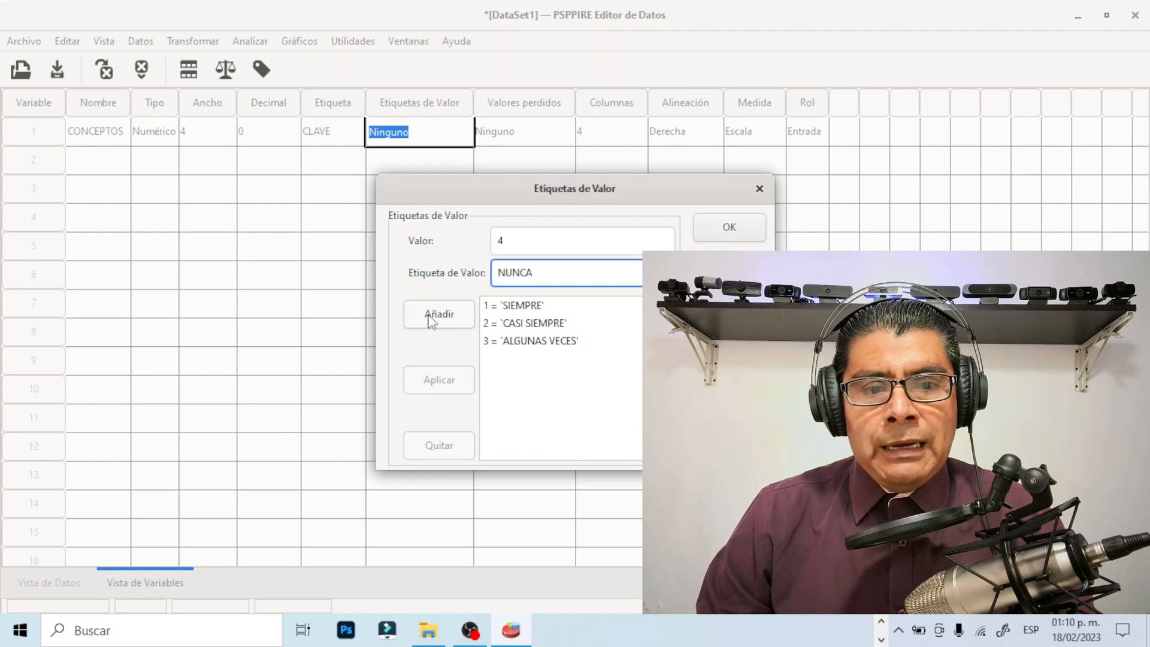
pyautogui.click(449, 317)
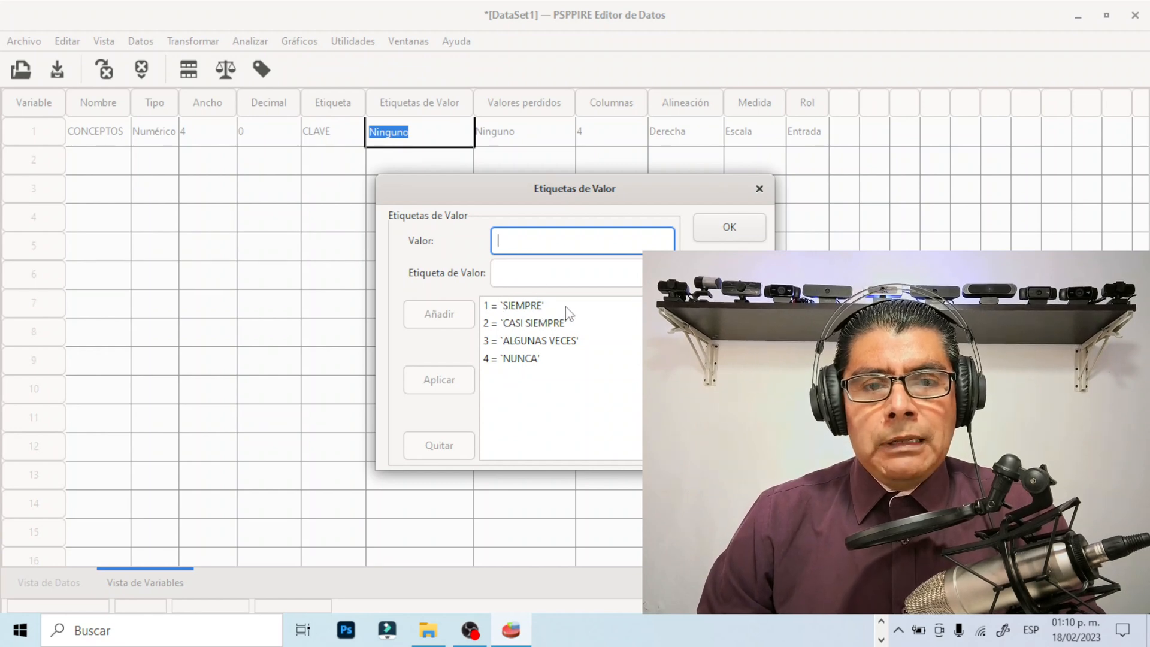
pyautogui.click(731, 230)
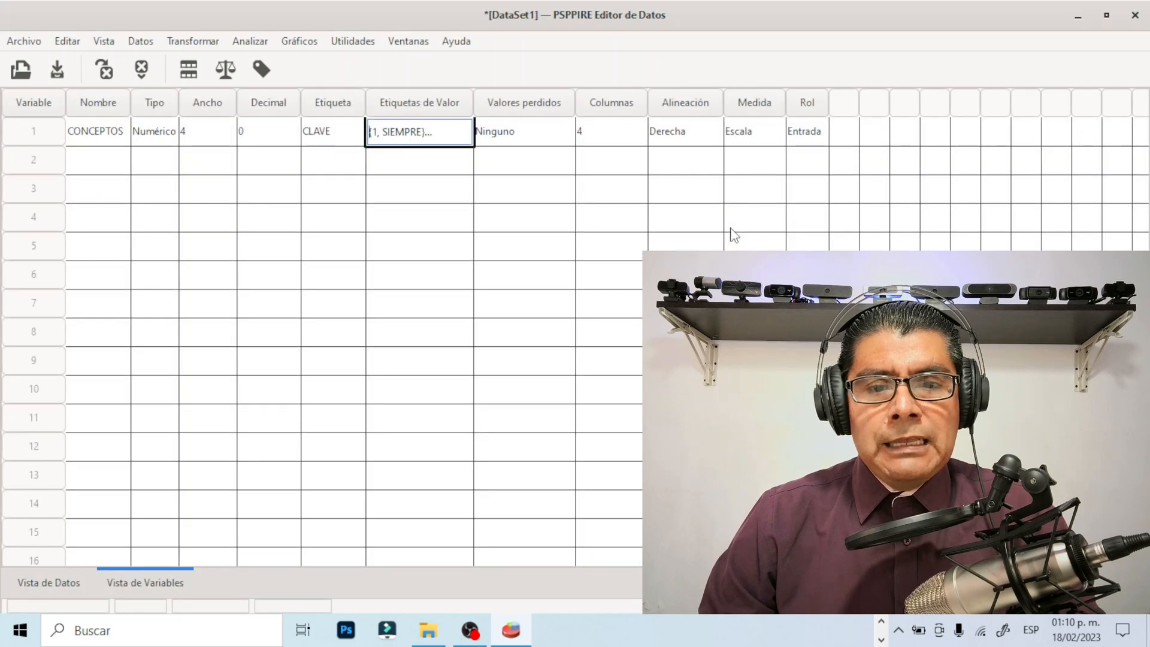
# Review the value labels and the missing value settings of CONCEPTOS, closing both without changes
pyautogui.click(453, 134)
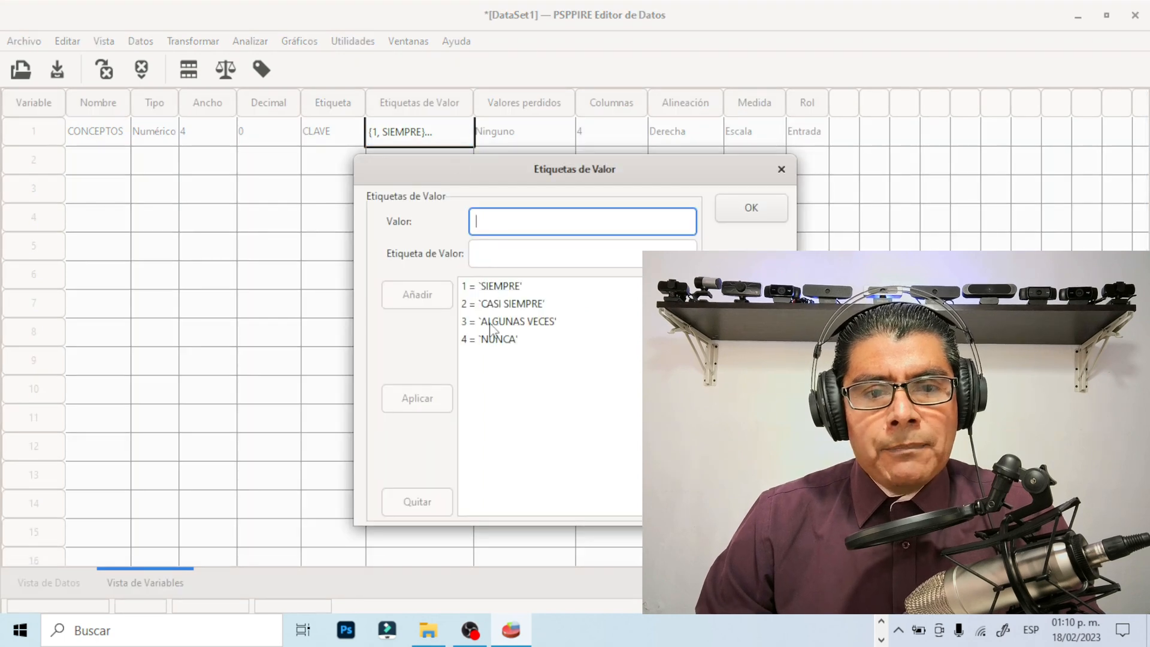
pyautogui.click(782, 169)
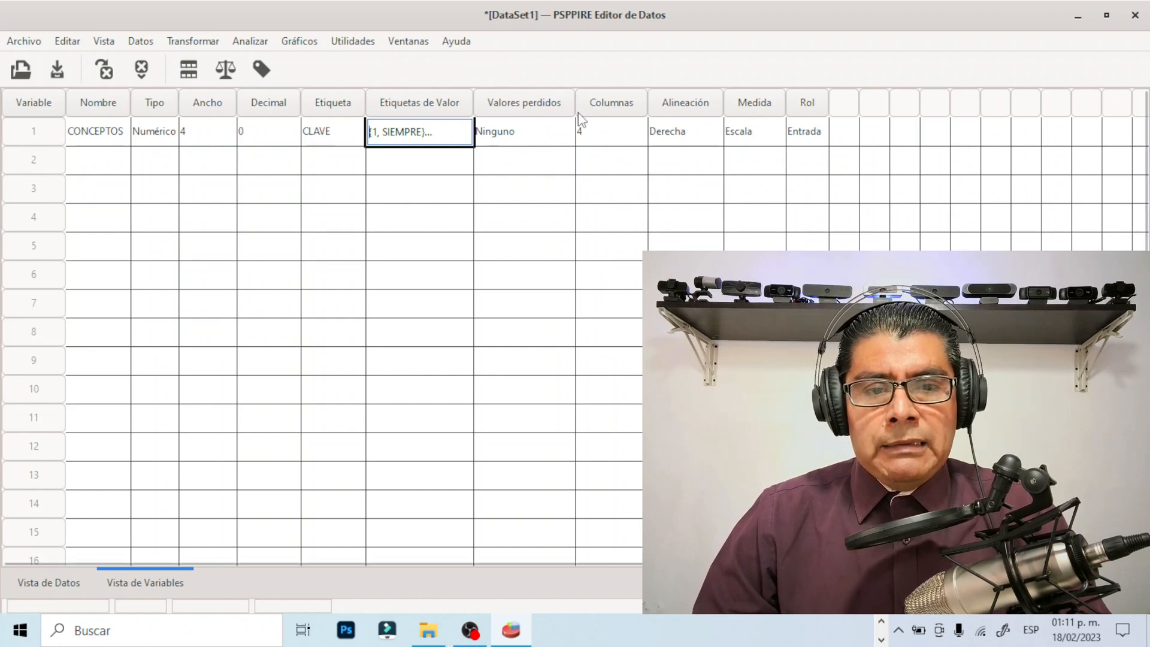
pyautogui.click(538, 136)
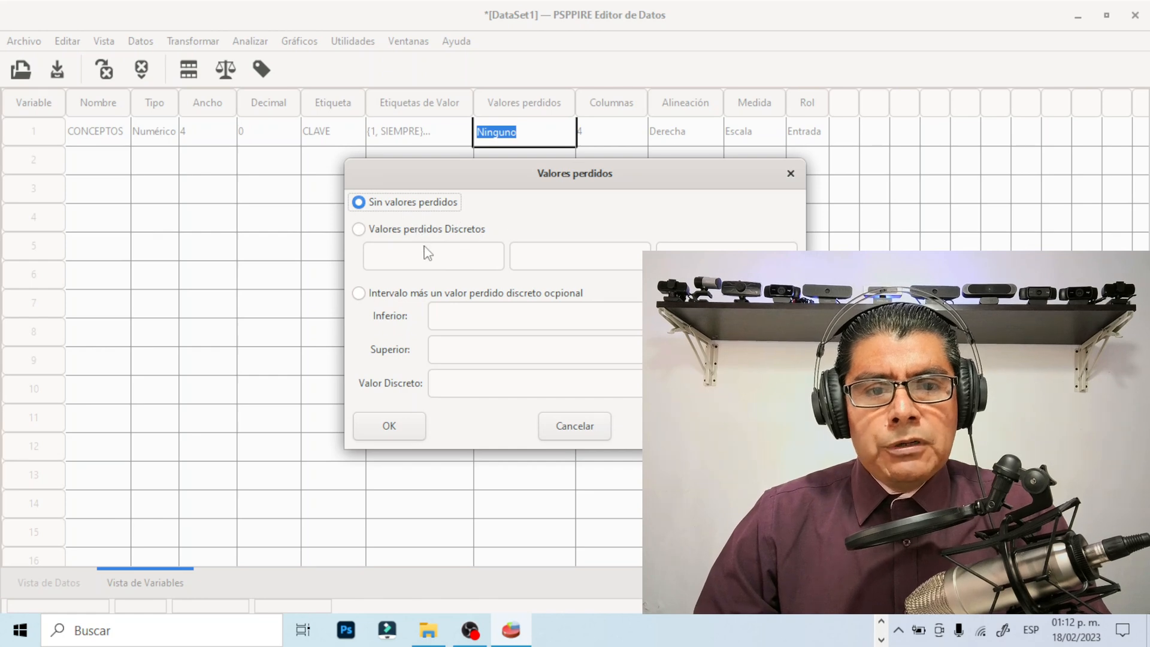
pyautogui.click(791, 174)
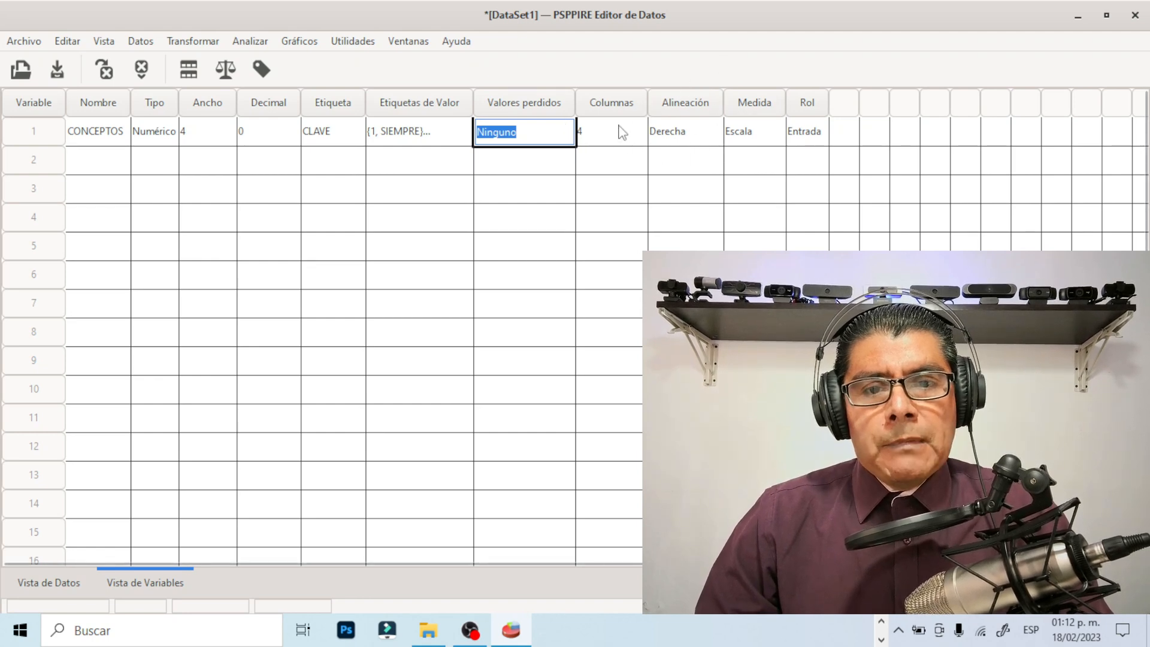
# Set the alignment of the CONCEPTOS variable to Centro
pyautogui.click(696, 132)
pyautogui.click(697, 131)
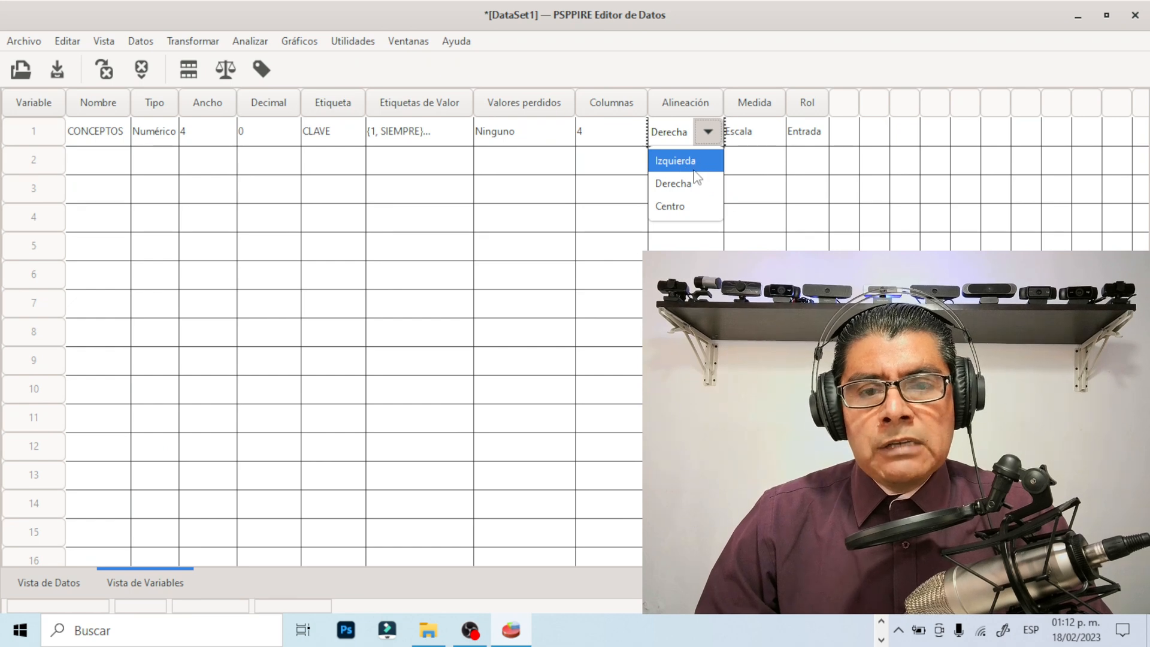
pyautogui.click(680, 208)
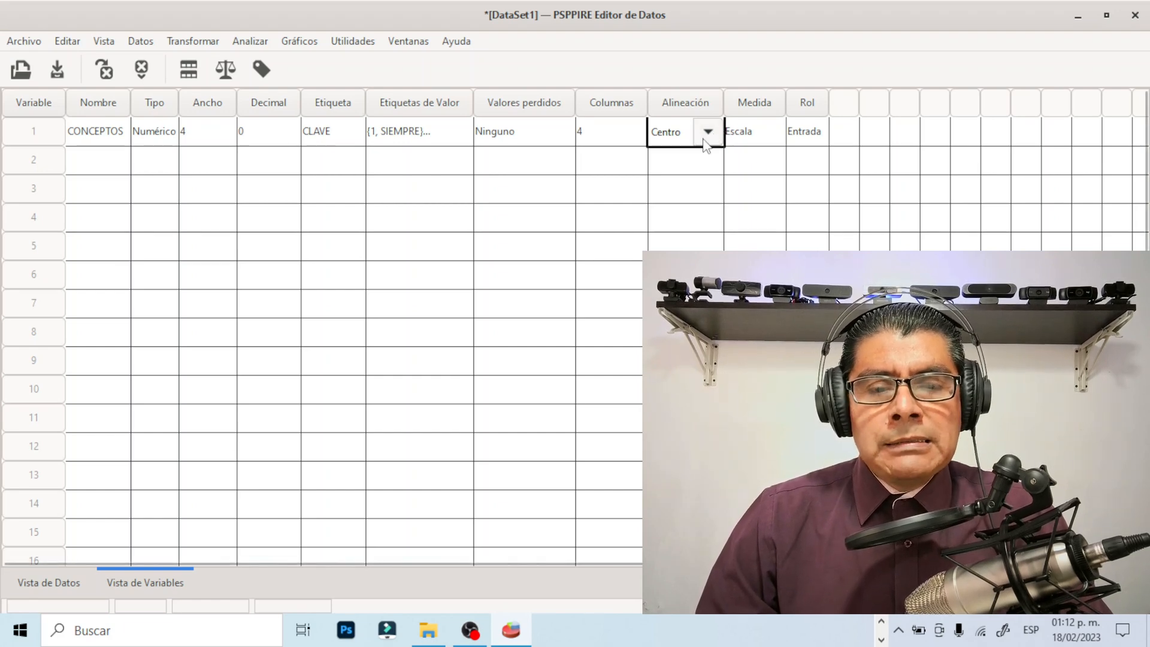
pyautogui.click(759, 131)
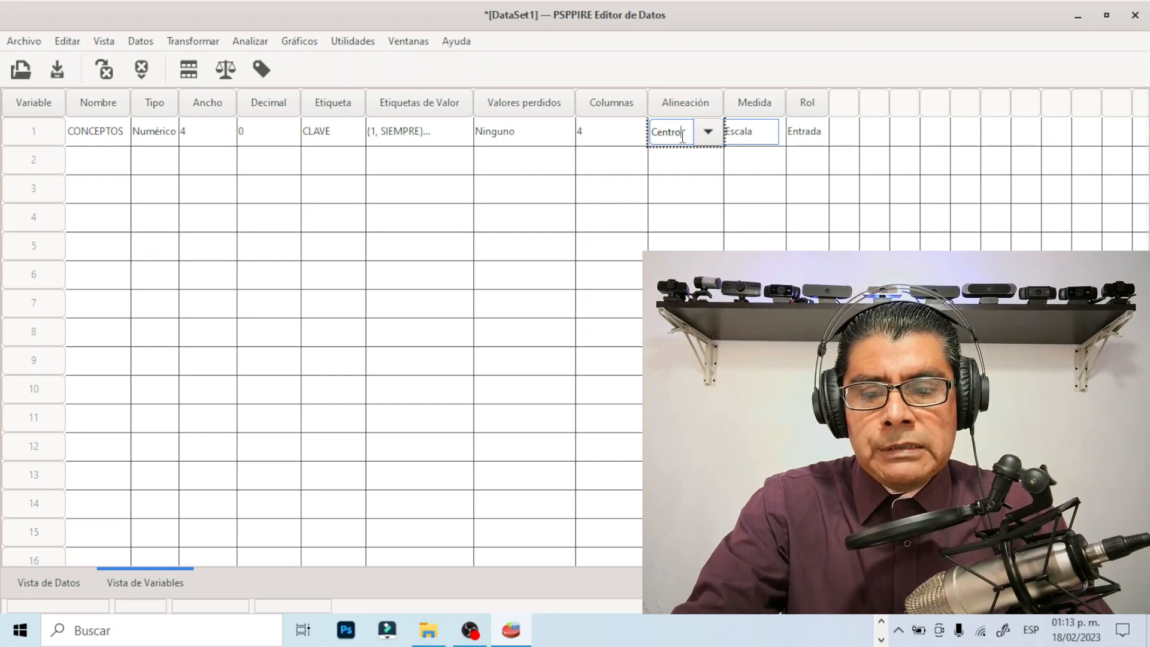
pyautogui.click(708, 132)
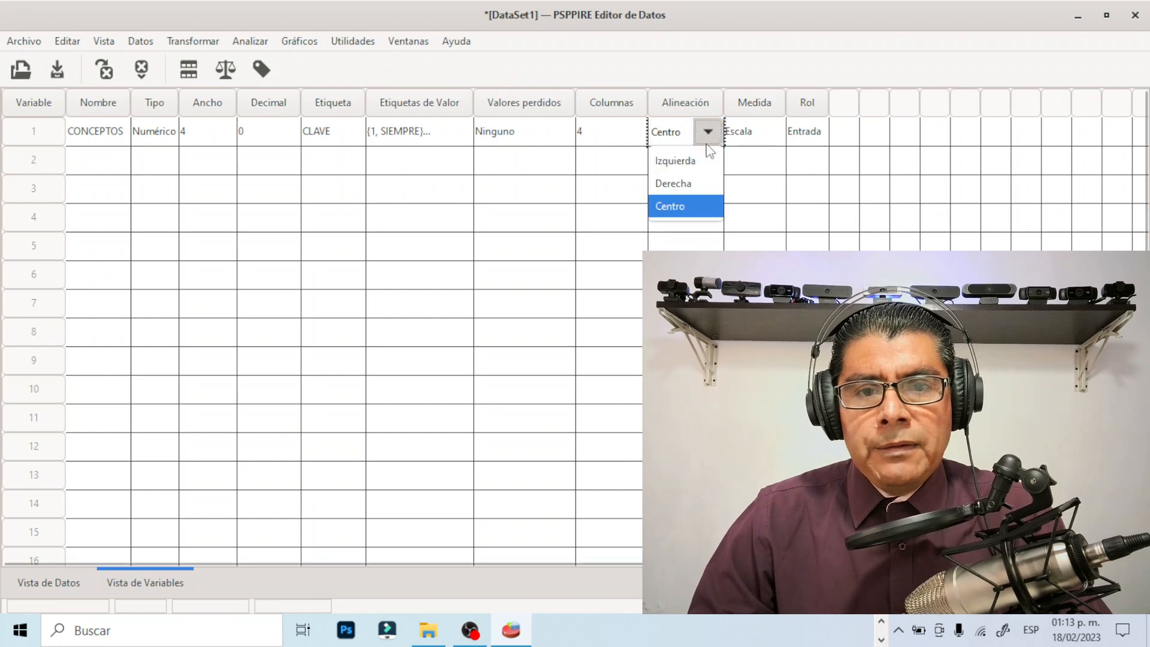
pyautogui.click(680, 209)
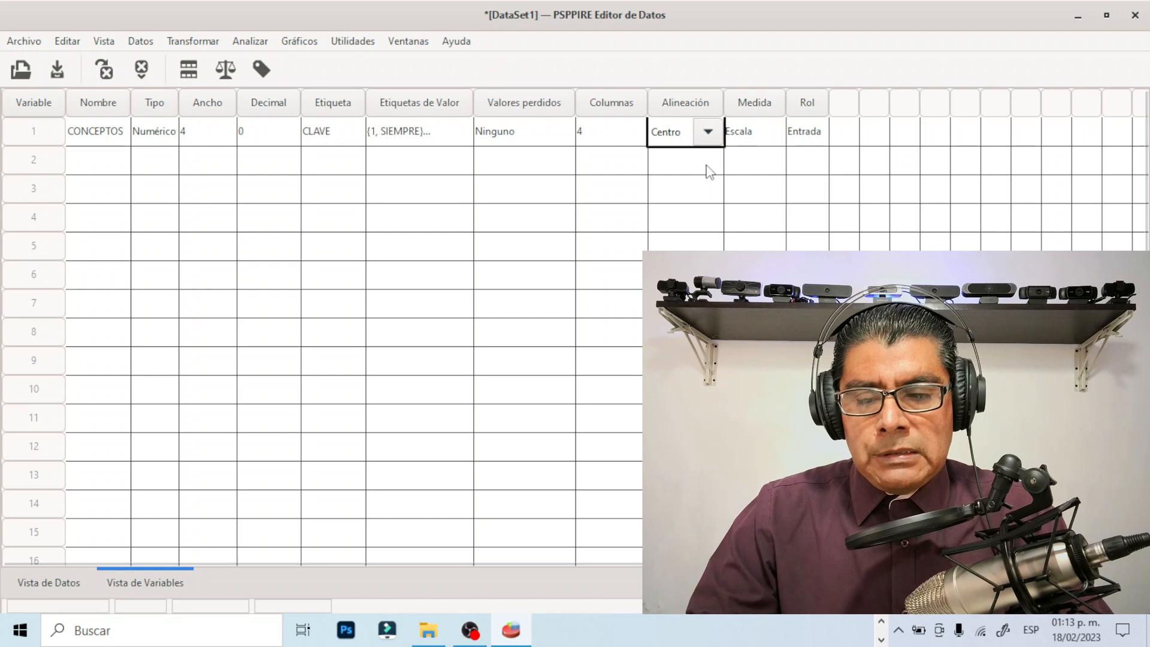
# Set the alignment of the CONCEPTOS variable back to Derecha
pyautogui.click(763, 140)
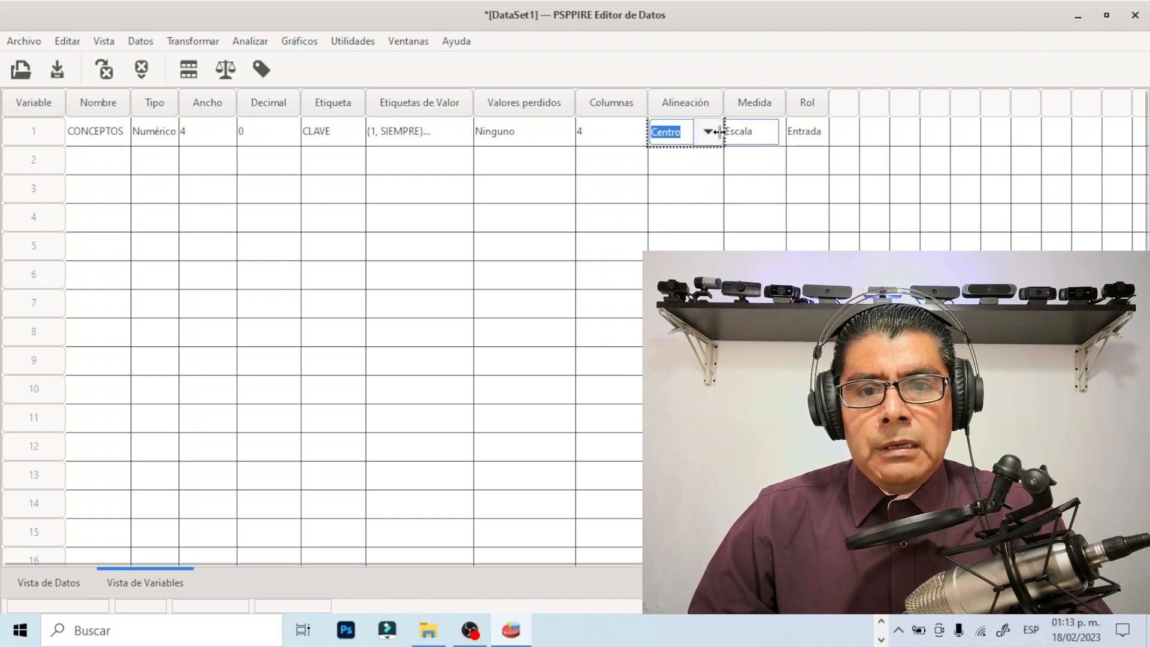
pyautogui.click(712, 136)
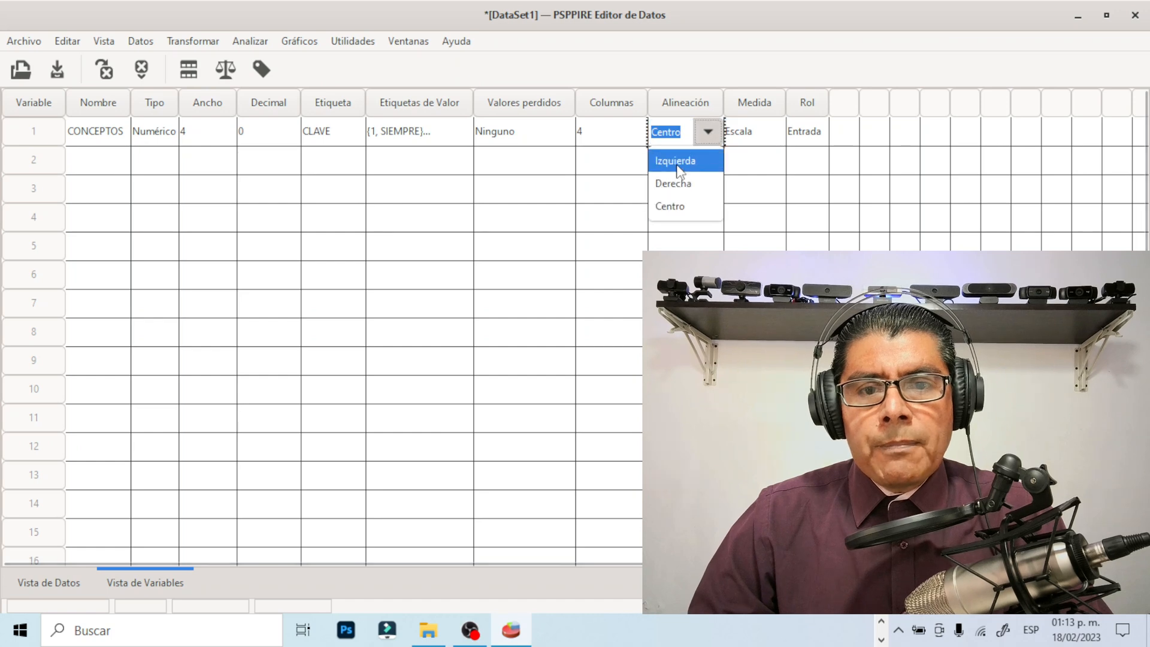
pyautogui.click(679, 185)
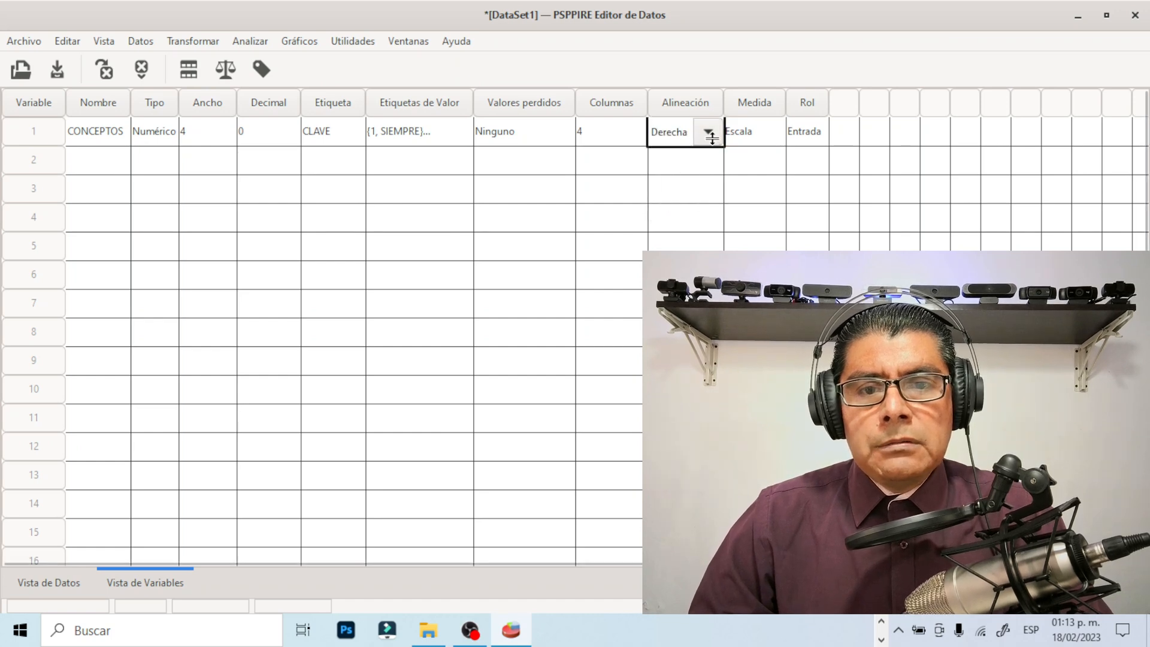
# Set the alignment of the CONCEPTOS variable to Centro again, leaving its column width as it is
pyautogui.click(667, 133)
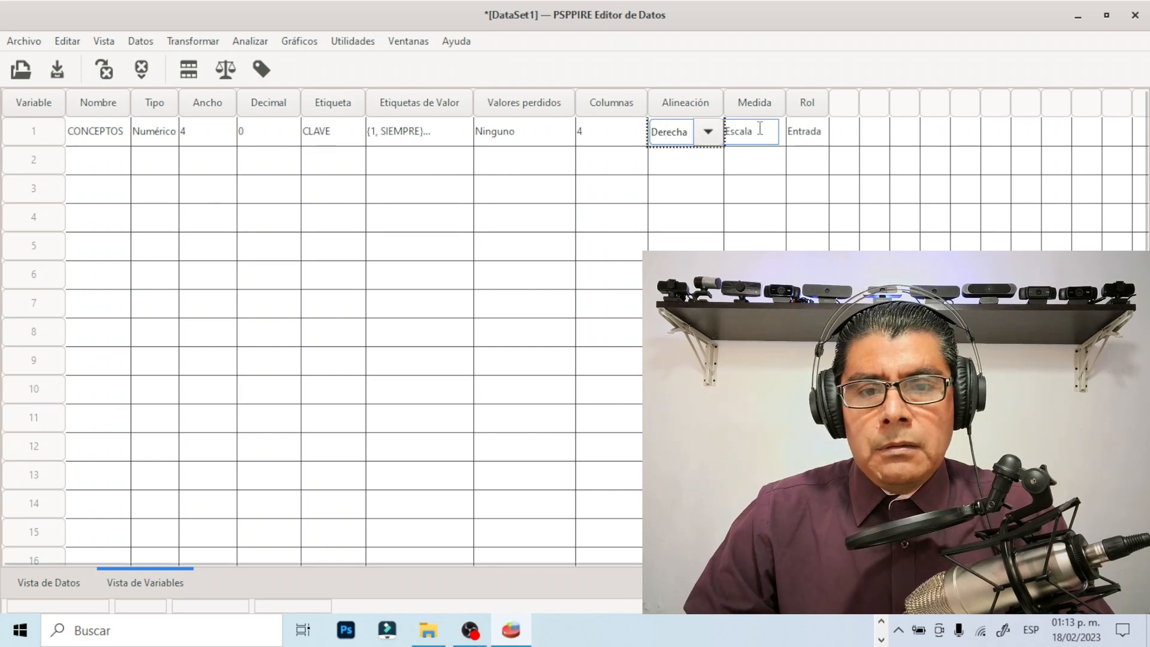
pyautogui.click(614, 132)
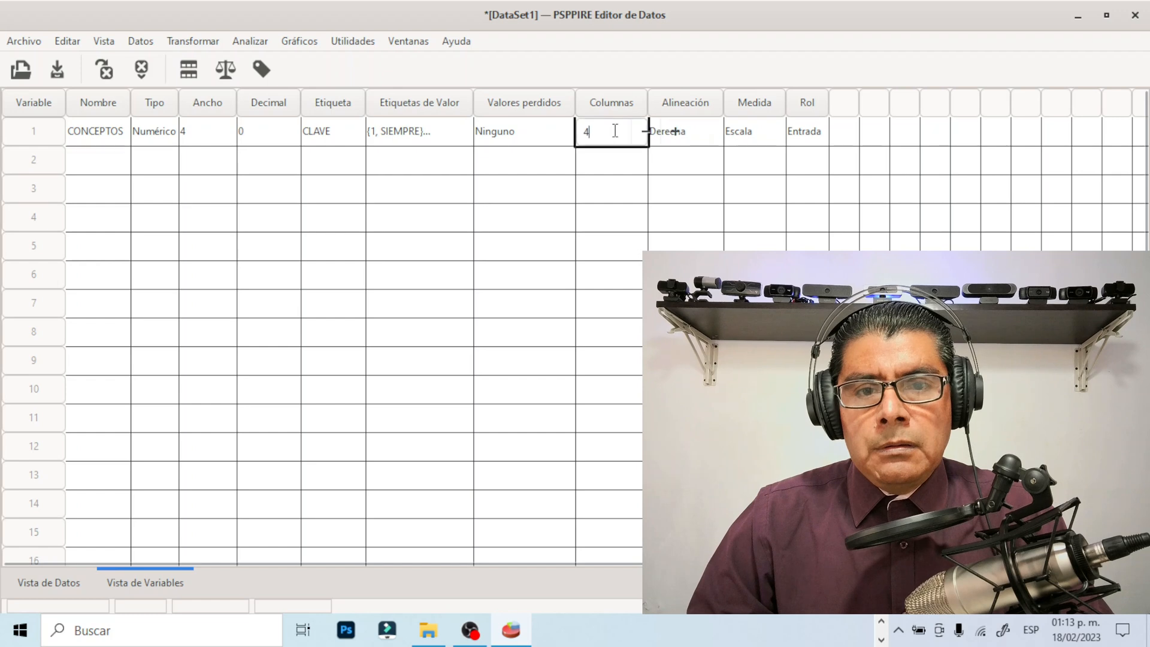
pyautogui.click(707, 135)
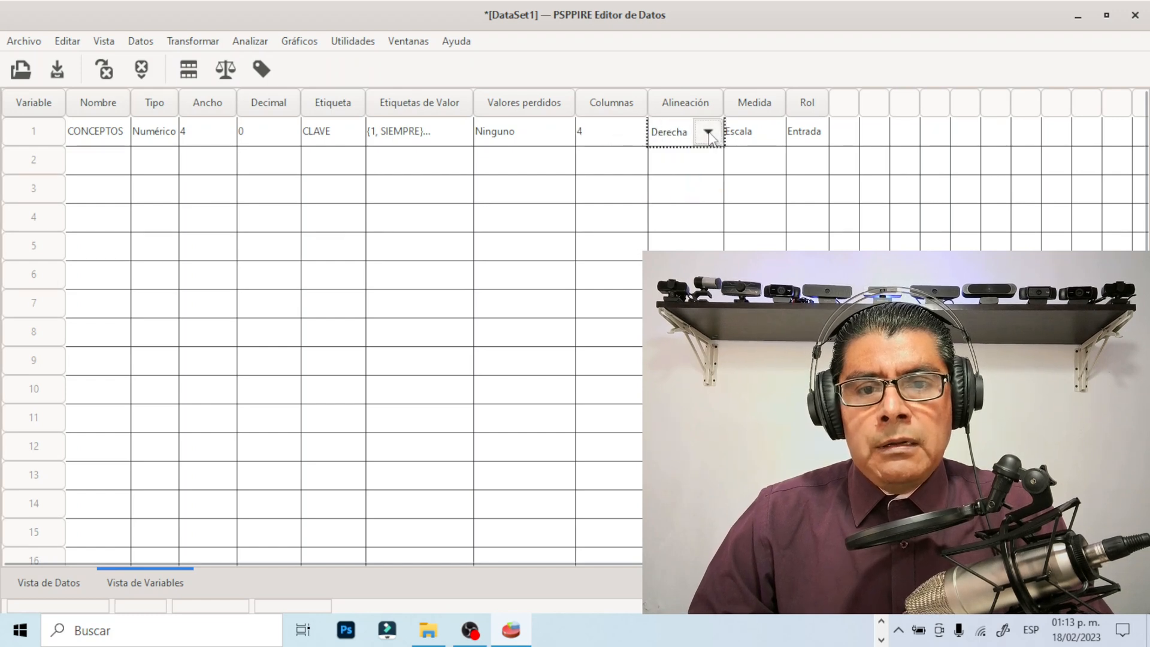
pyautogui.click(710, 131)
pyautogui.click(673, 215)
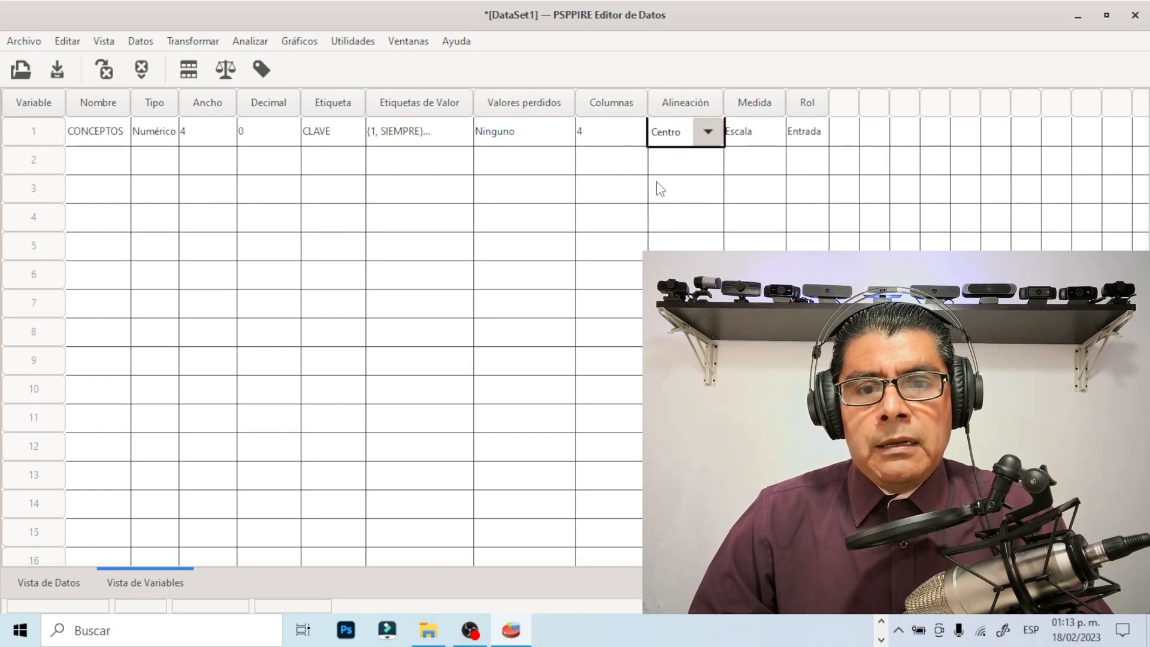
pyautogui.click(624, 131)
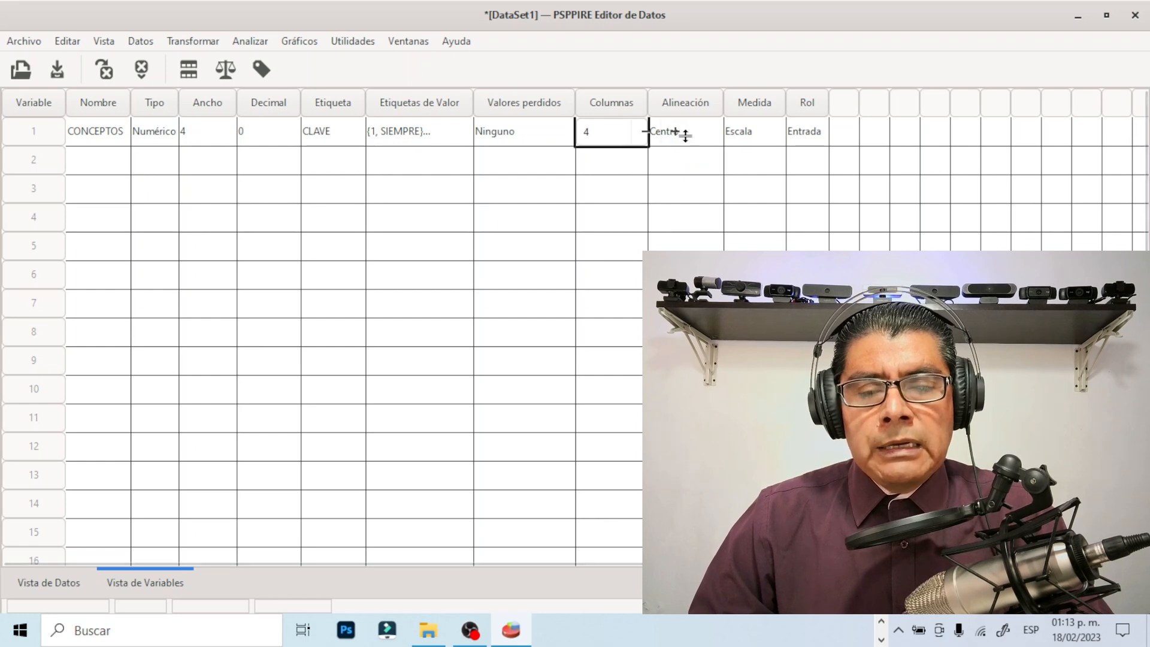
# Set the measurement level of the CONCEPTOS variable to Ordinal
pyautogui.click(749, 135)
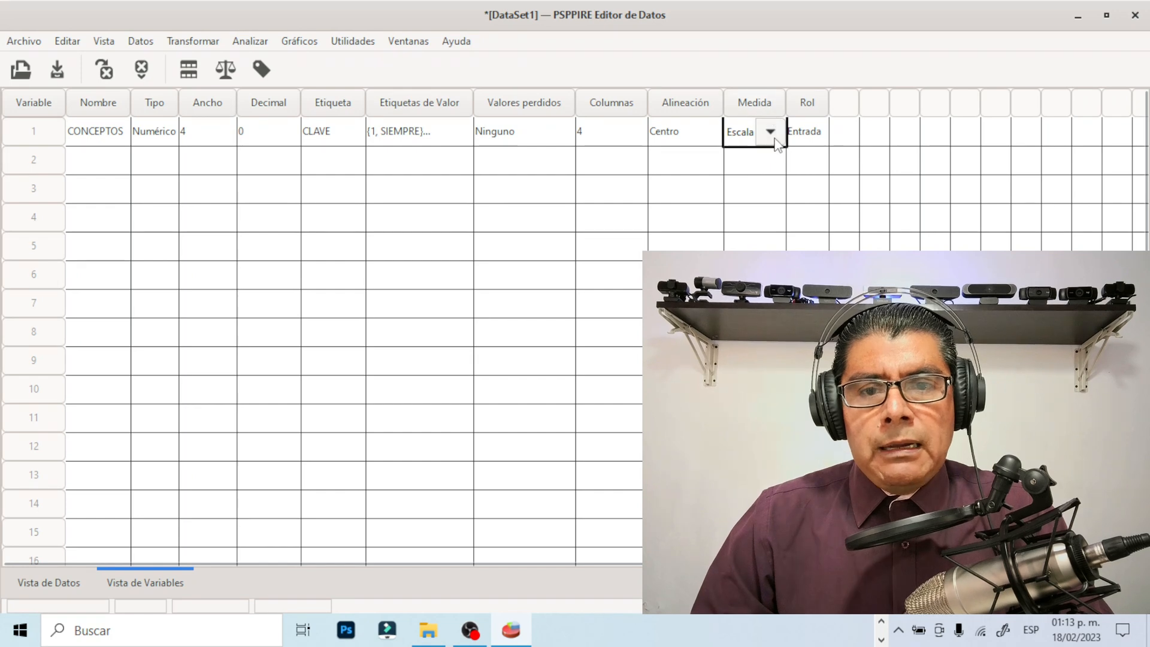
pyautogui.click(772, 133)
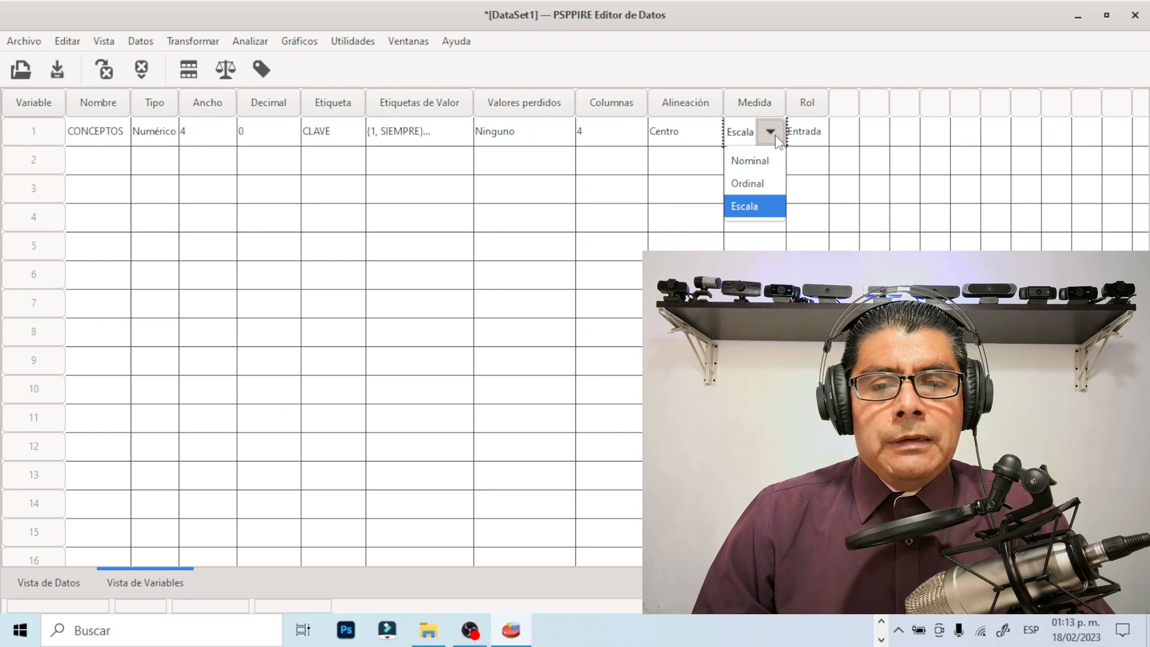
pyautogui.click(749, 183)
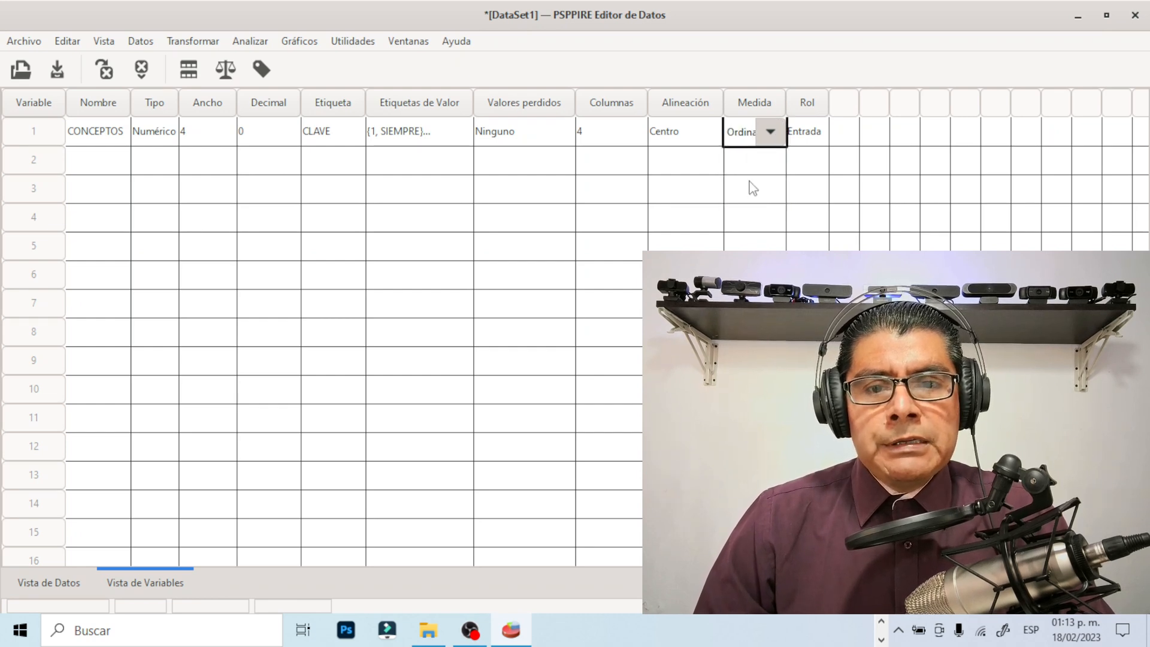
pyautogui.click(773, 135)
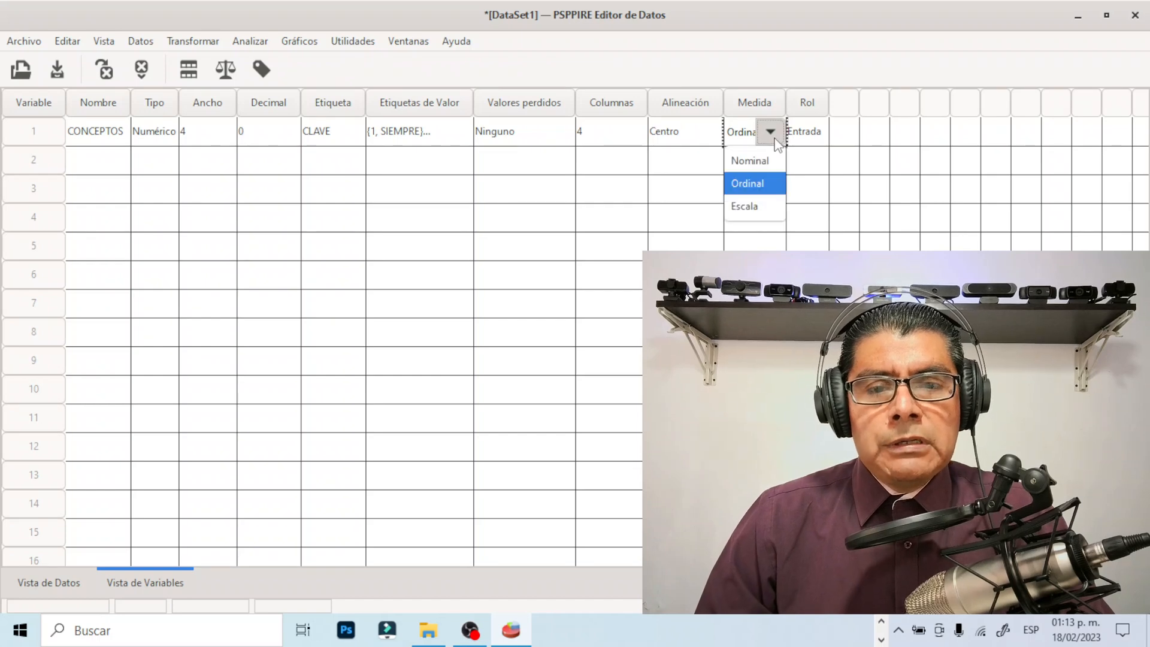
pyautogui.click(756, 187)
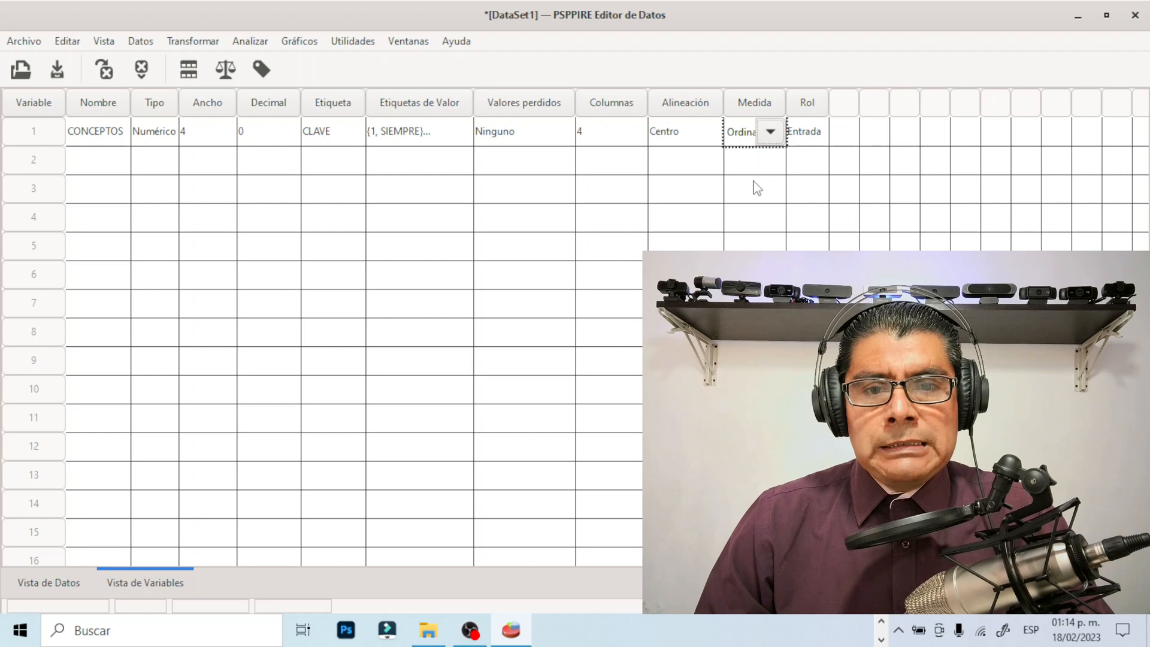
pyautogui.click(706, 133)
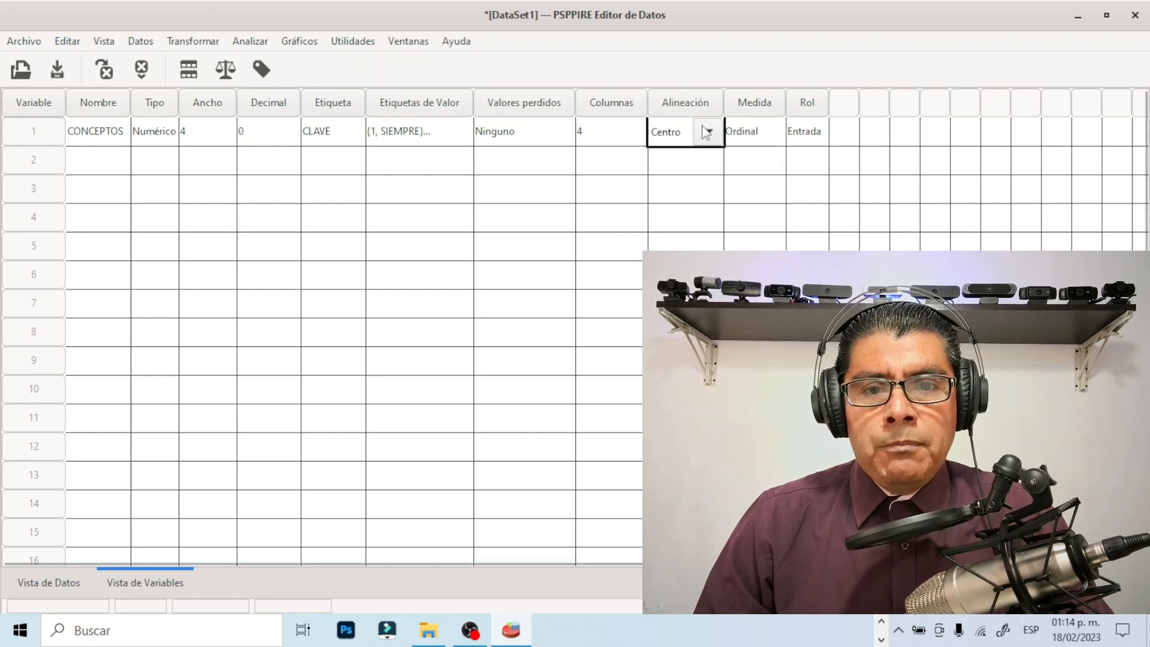
# Review the role options of the CONCEPTOS variable and close the list without choosing another role
pyautogui.click(804, 137)
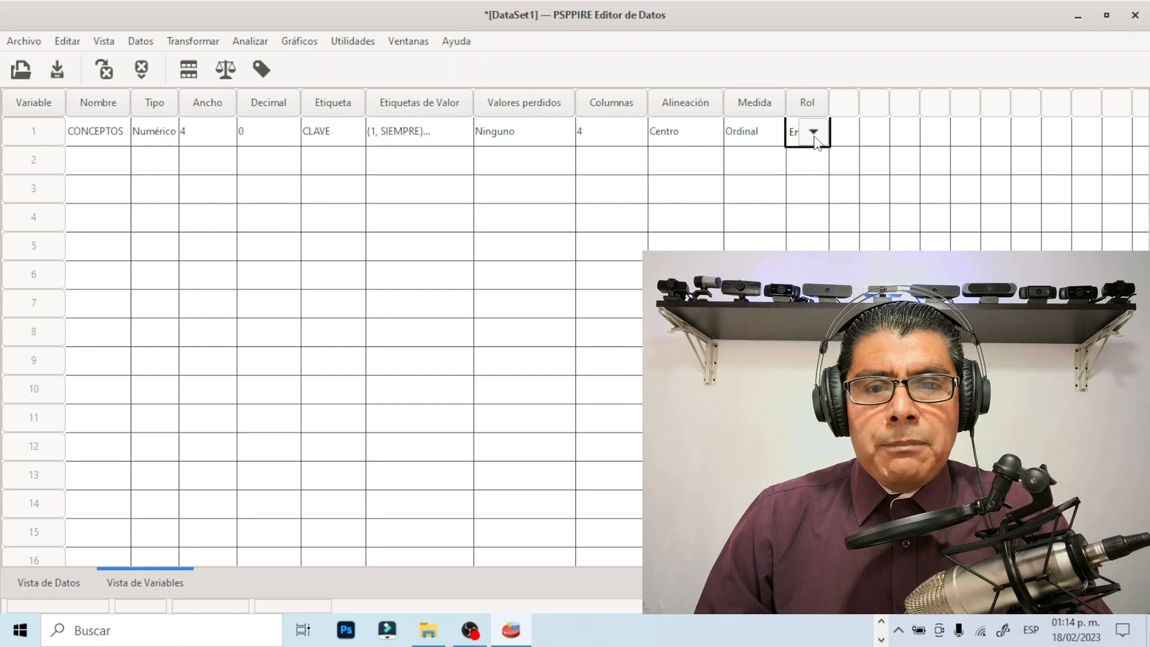
pyautogui.click(813, 133)
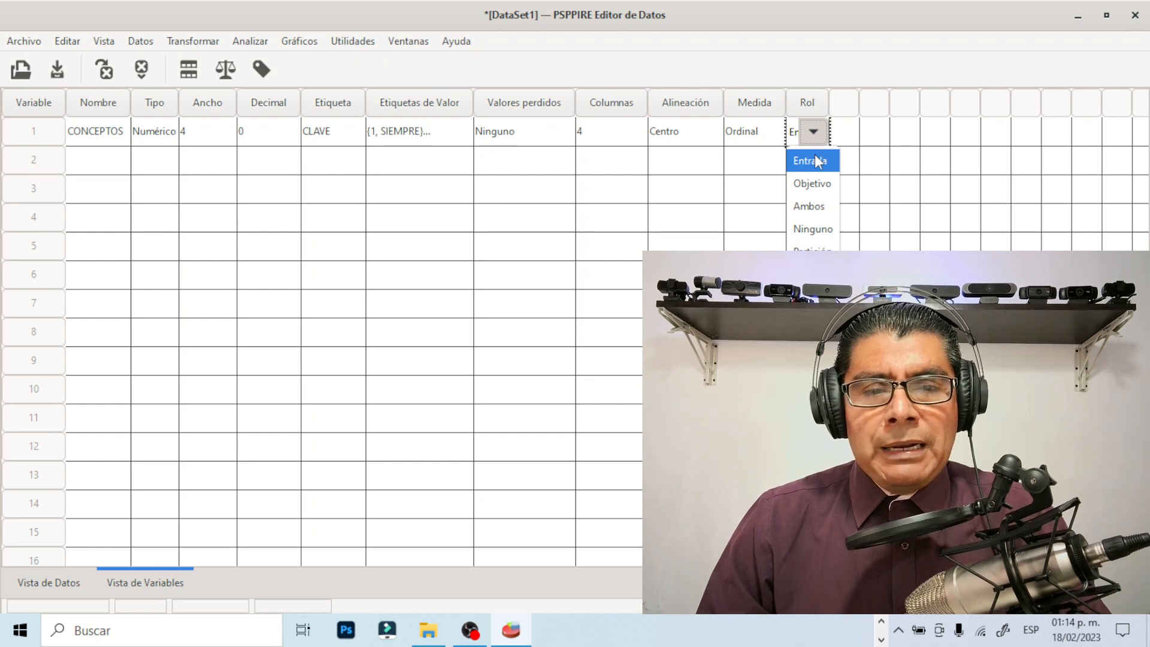
pyautogui.click(849, 162)
pyautogui.click(740, 133)
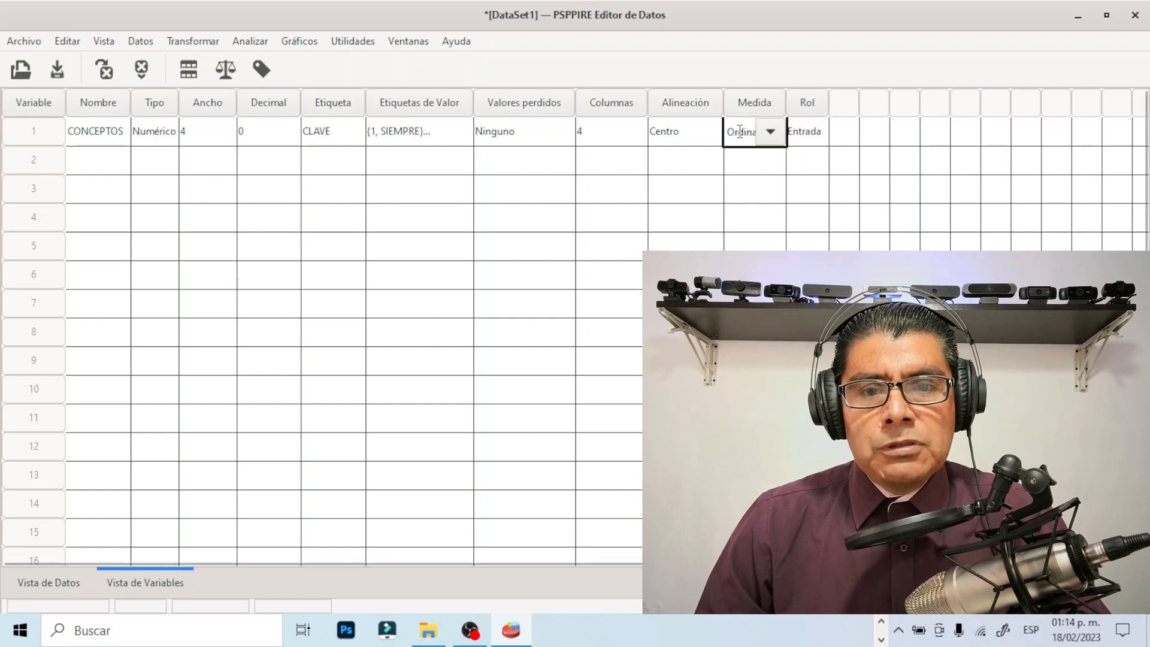
pyautogui.click(844, 139)
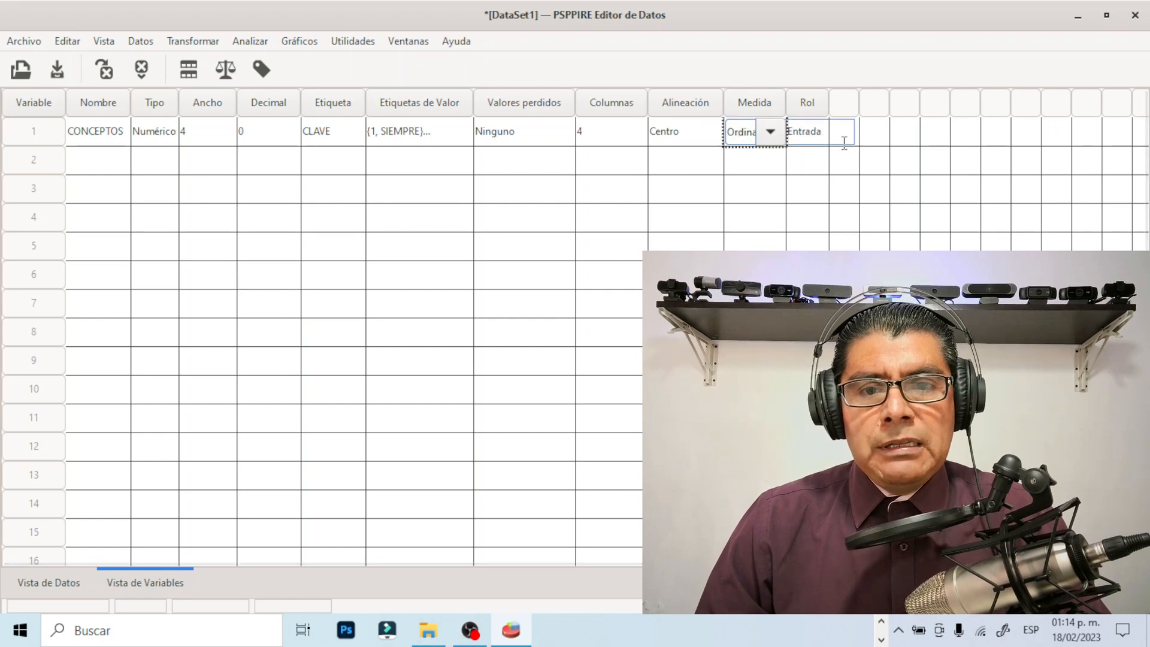
pyautogui.click(635, 143)
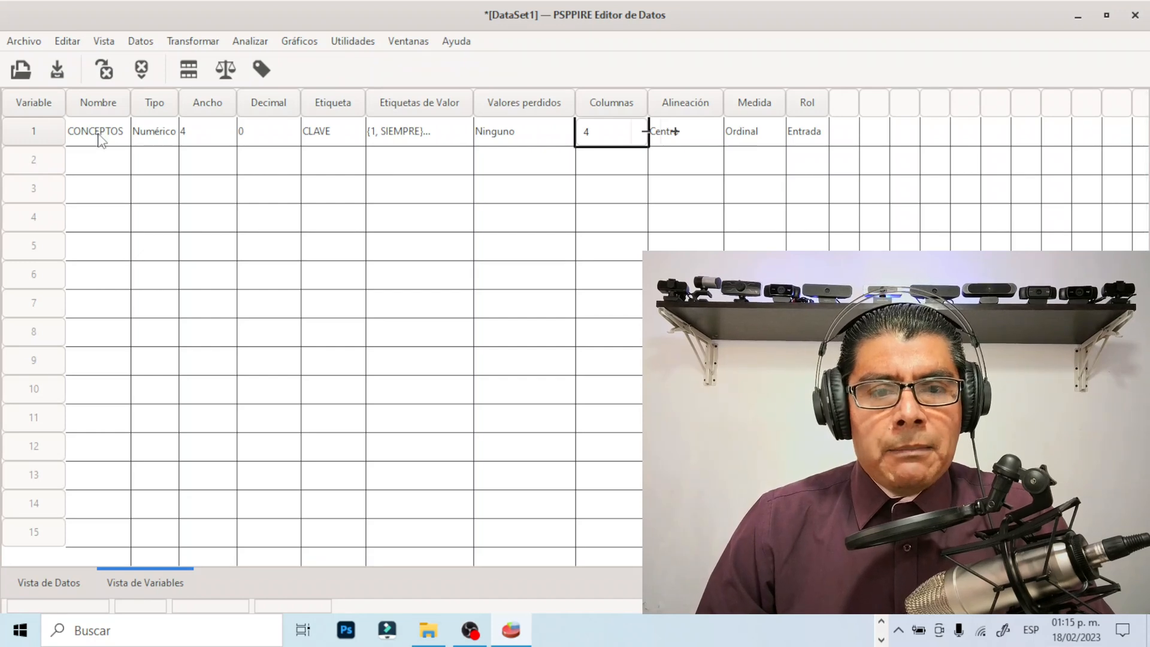
# Switch to the Word questionnaire, read through questions 1 to 6 with their answer options, and return to PSPP
pyautogui.click(882, 639)
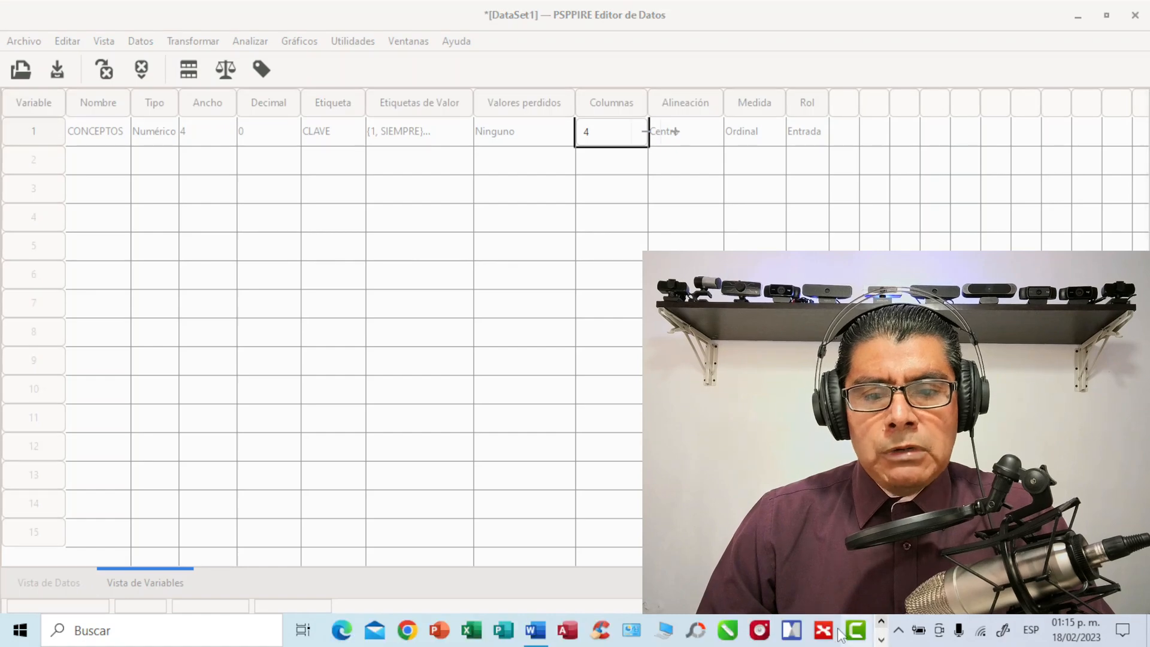
pyautogui.click(535, 630)
pyautogui.scroll(-2, 474, 456)
pyautogui.scroll(-10, 474, 457)
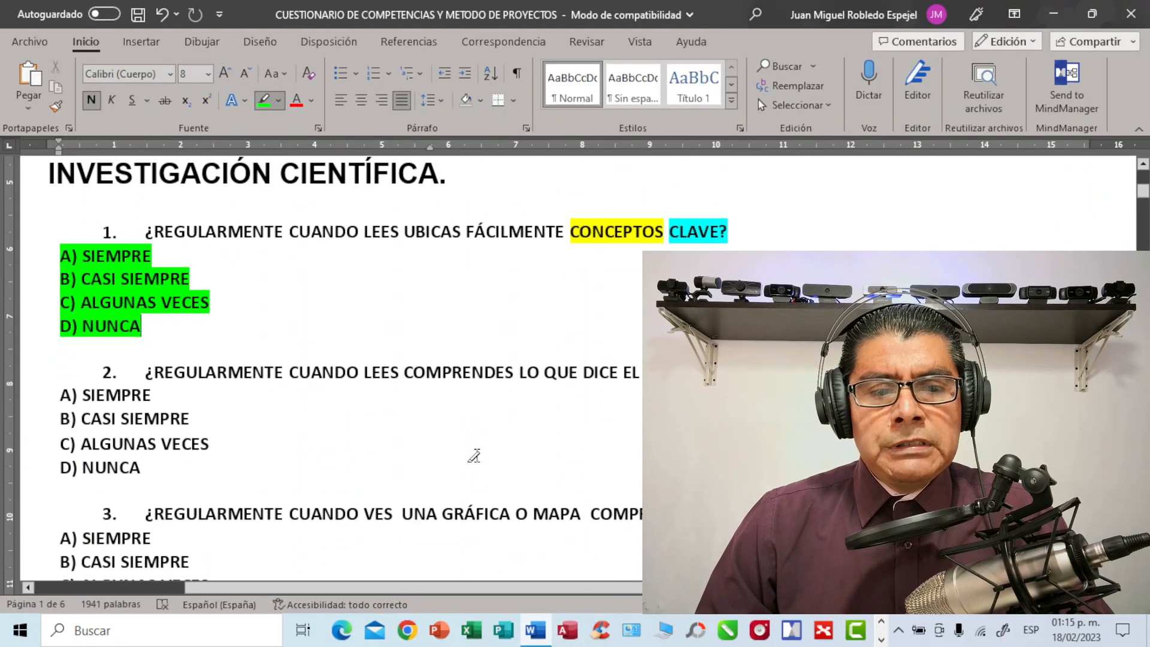
pyautogui.scroll(-2, 474, 456)
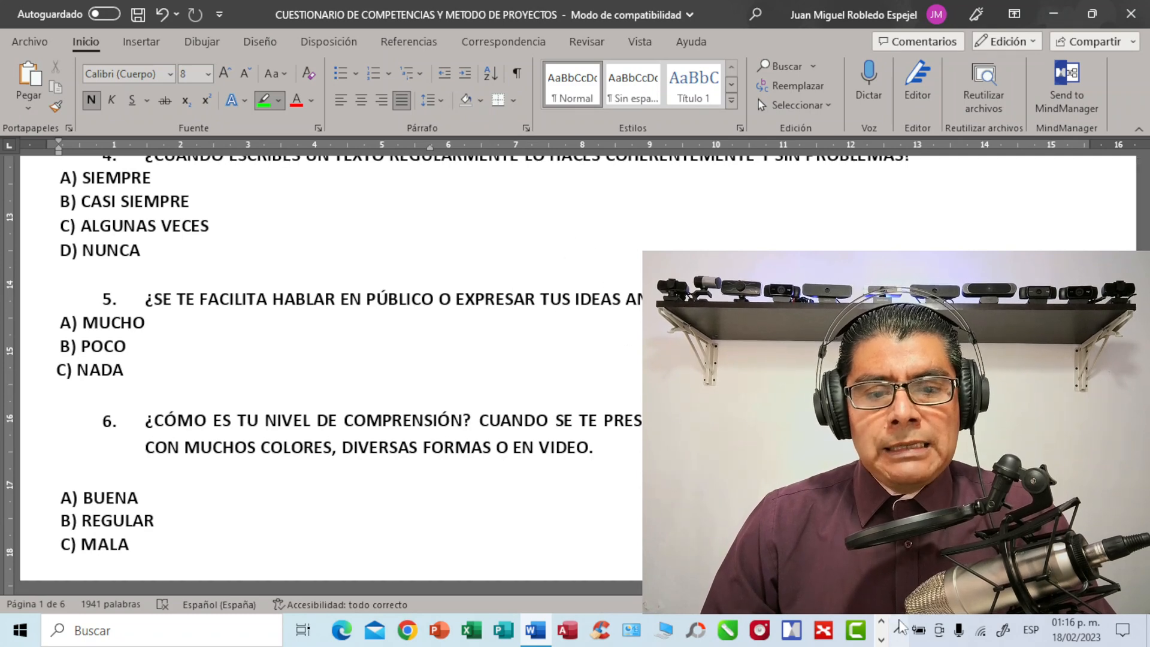
pyautogui.click(881, 639)
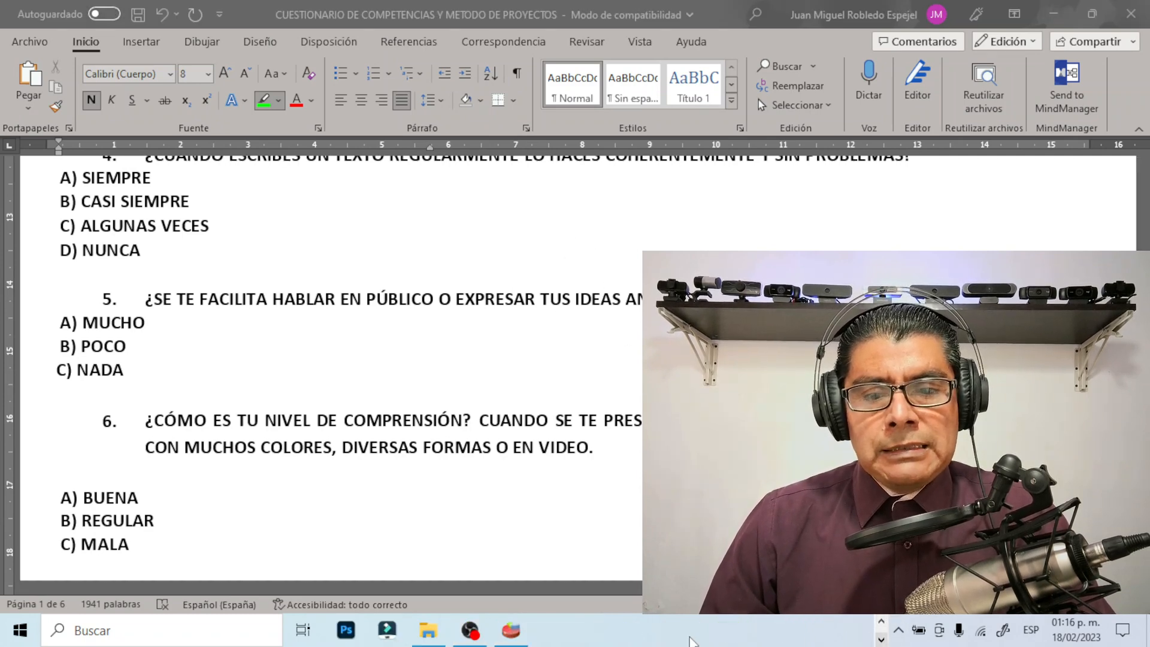
pyautogui.click(511, 631)
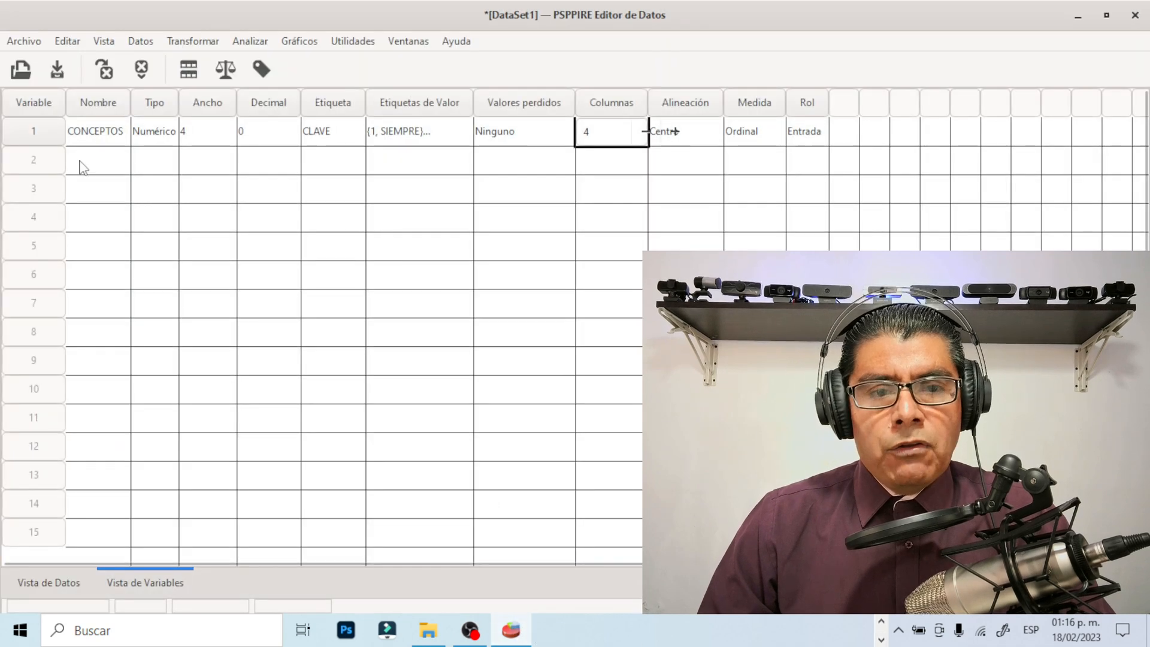
# Recheck question 5 in the Word questionnaire and create a second variable named EXPRESAR in PSPP
pyautogui.click(80, 162)
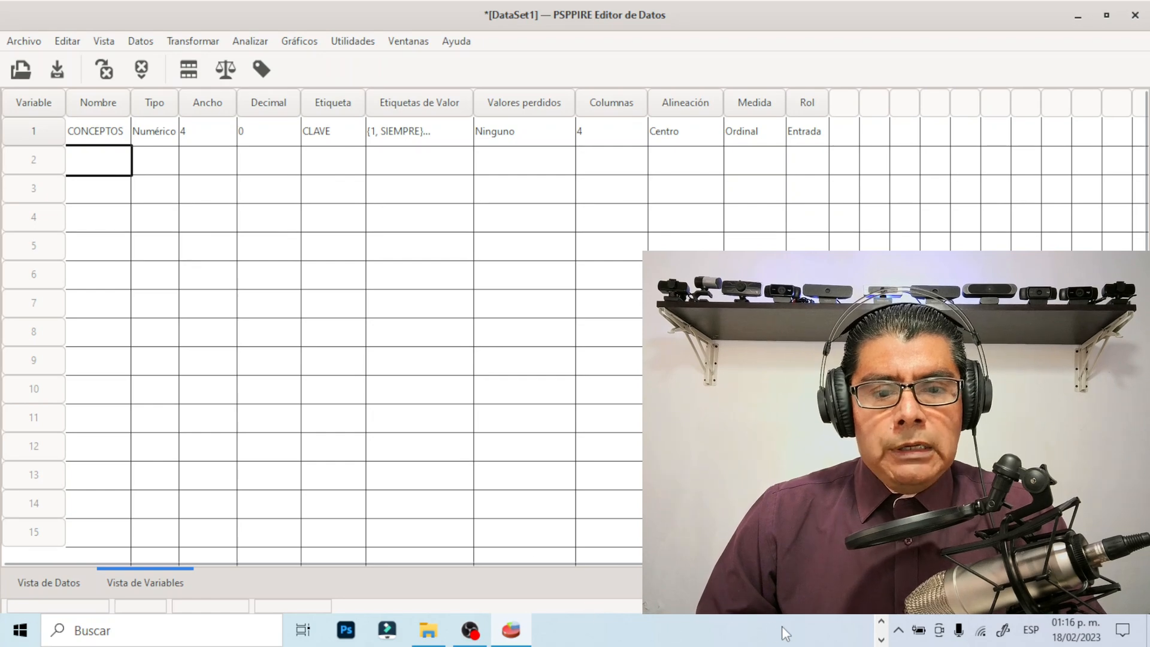
pyautogui.click(881, 639)
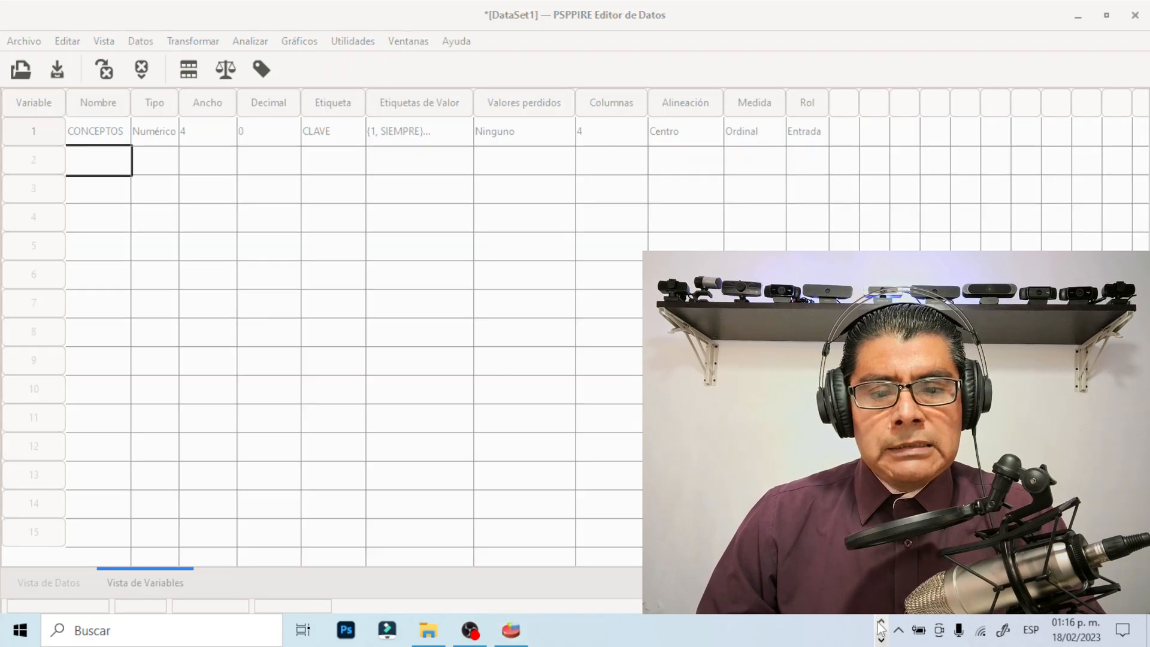
pyautogui.click(535, 631)
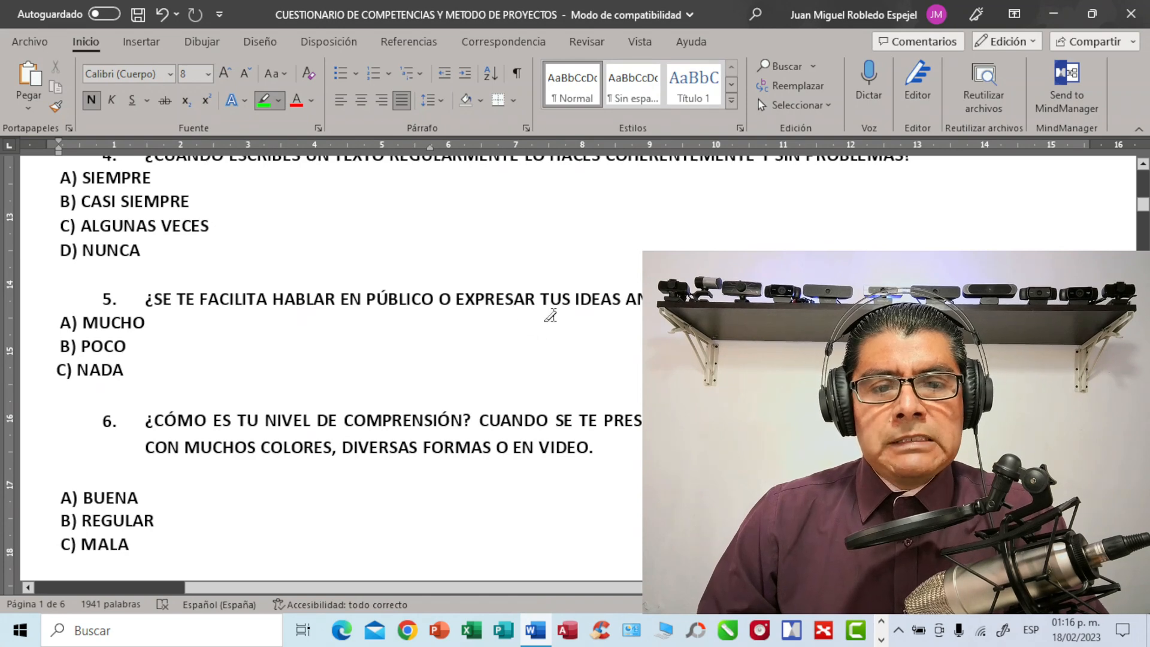
pyautogui.click(881, 639)
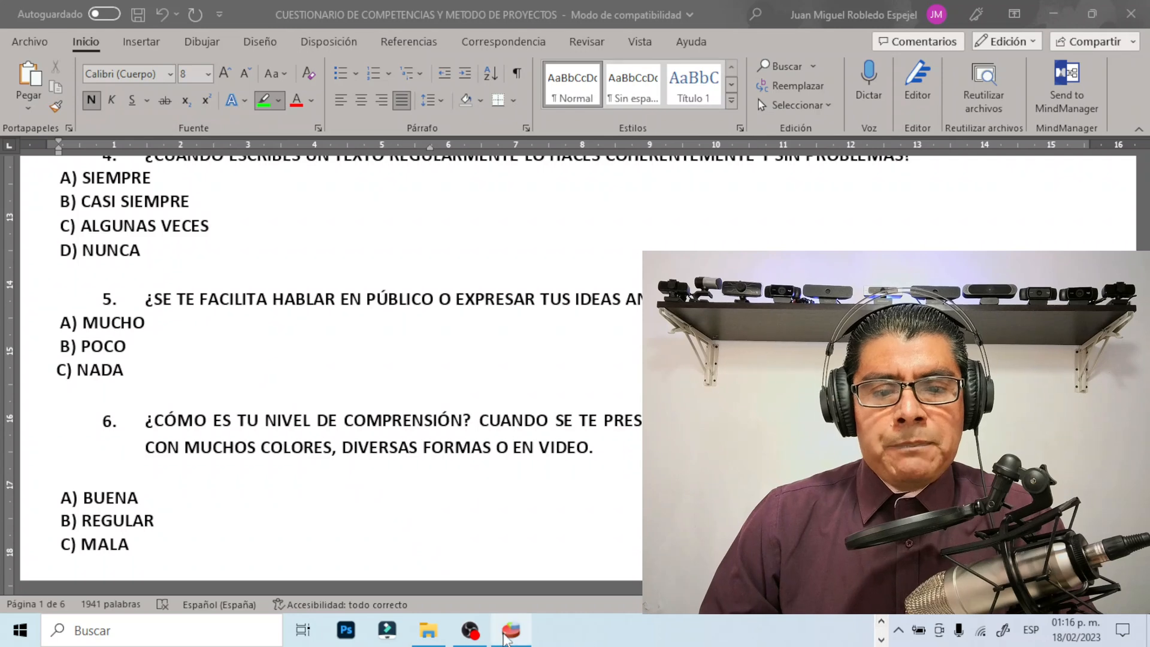
pyautogui.click(511, 630)
pyautogui.click(87, 162)
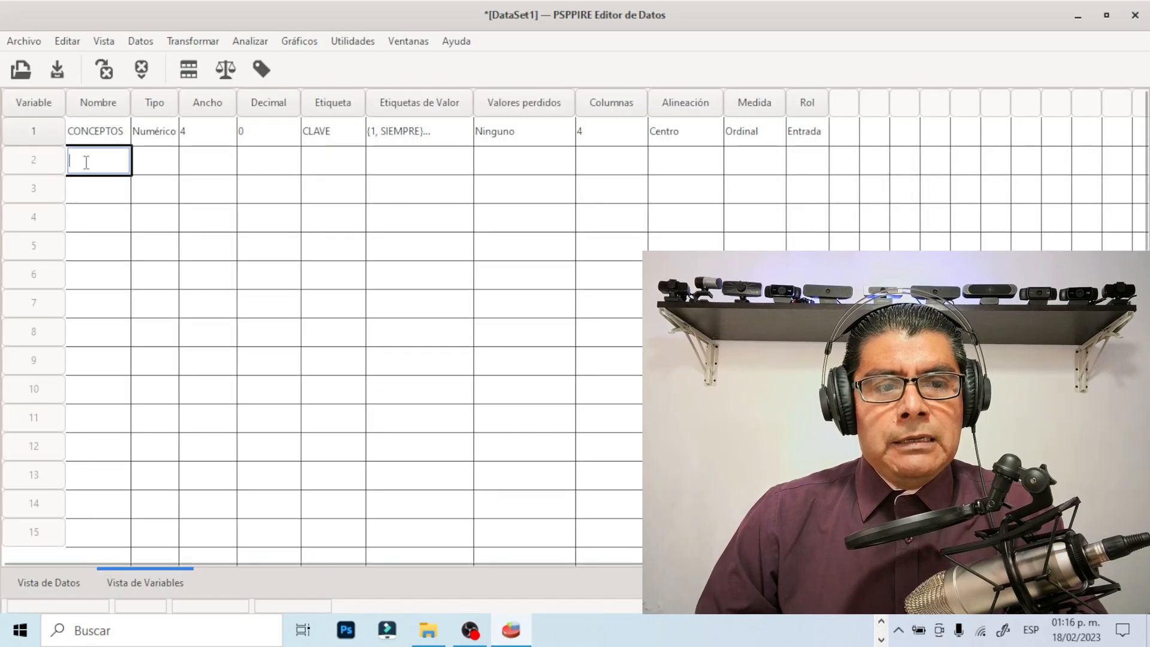
pyautogui.write('EXPRESAR')
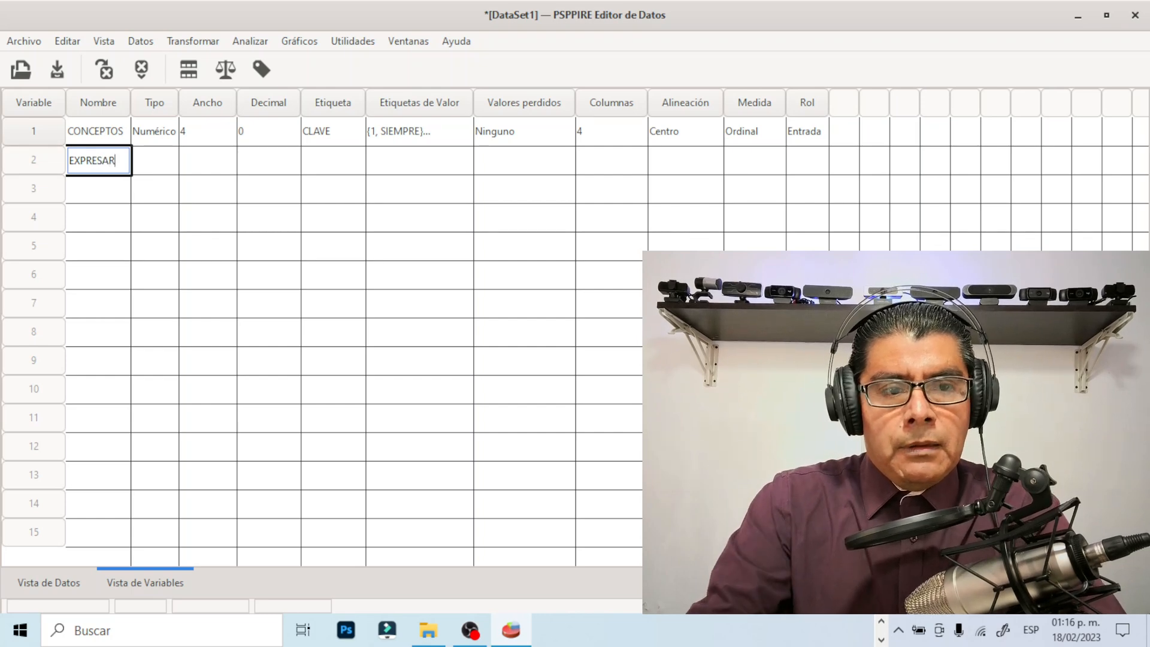
pyautogui.press('Return')
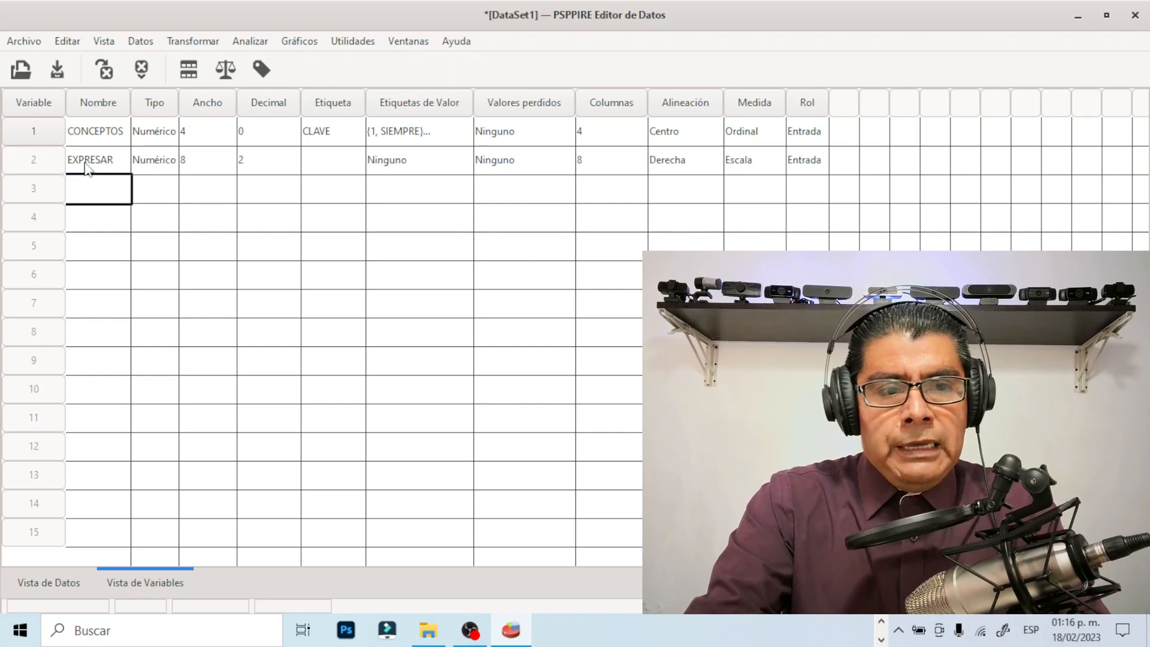
# Give the EXPRESAR variable the label IDEAS and set its width to 1
pyautogui.click(329, 160)
pyautogui.click(329, 161)
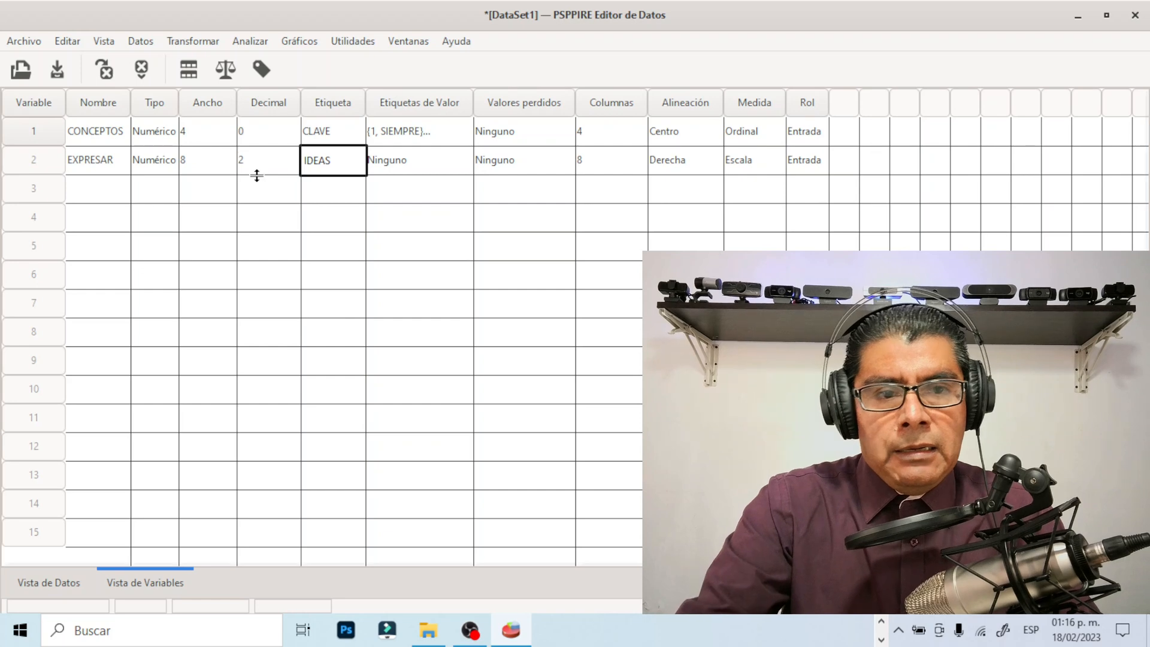
pyautogui.click(204, 160)
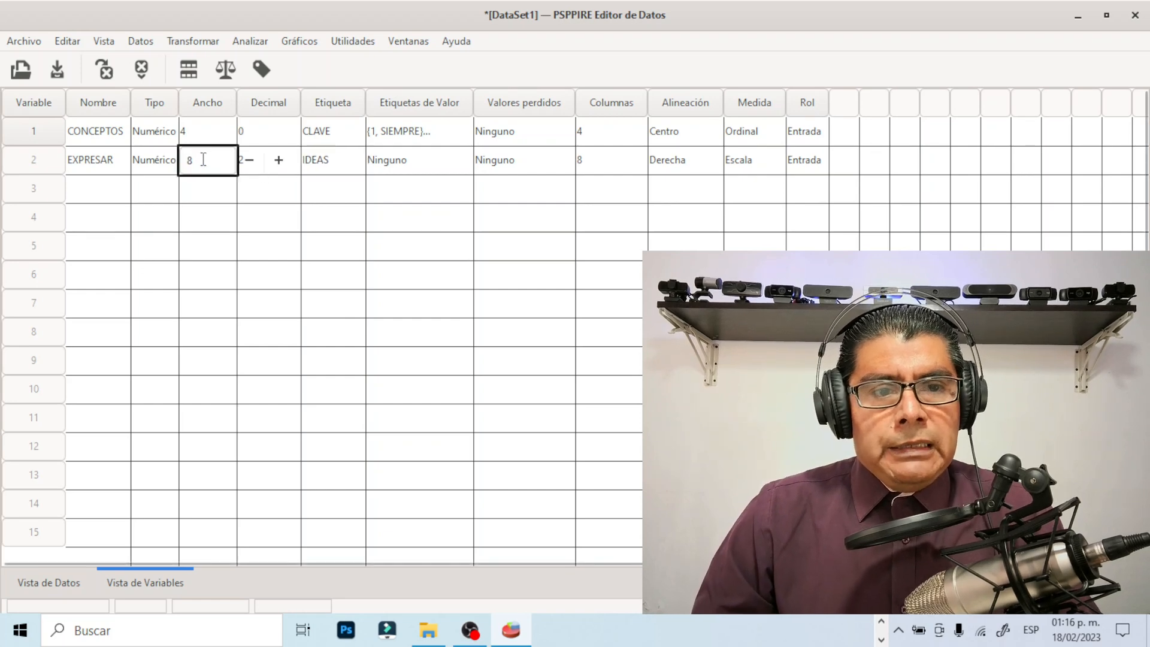
pyautogui.click(205, 162)
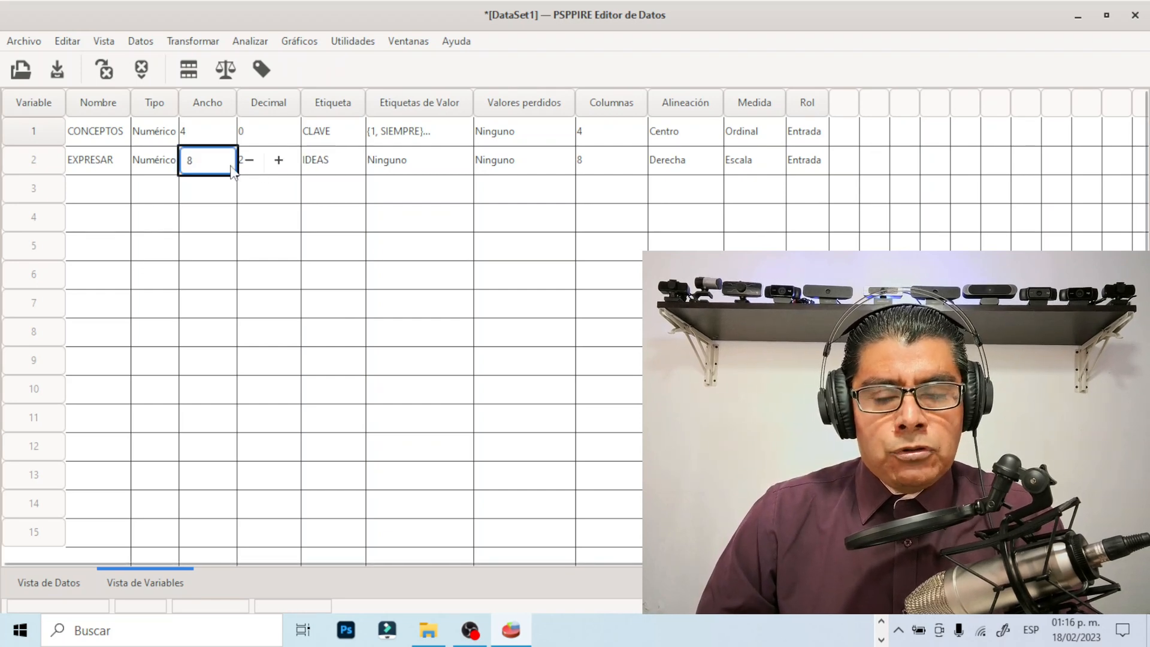
pyautogui.press('BackSpace')
pyautogui.write('3')
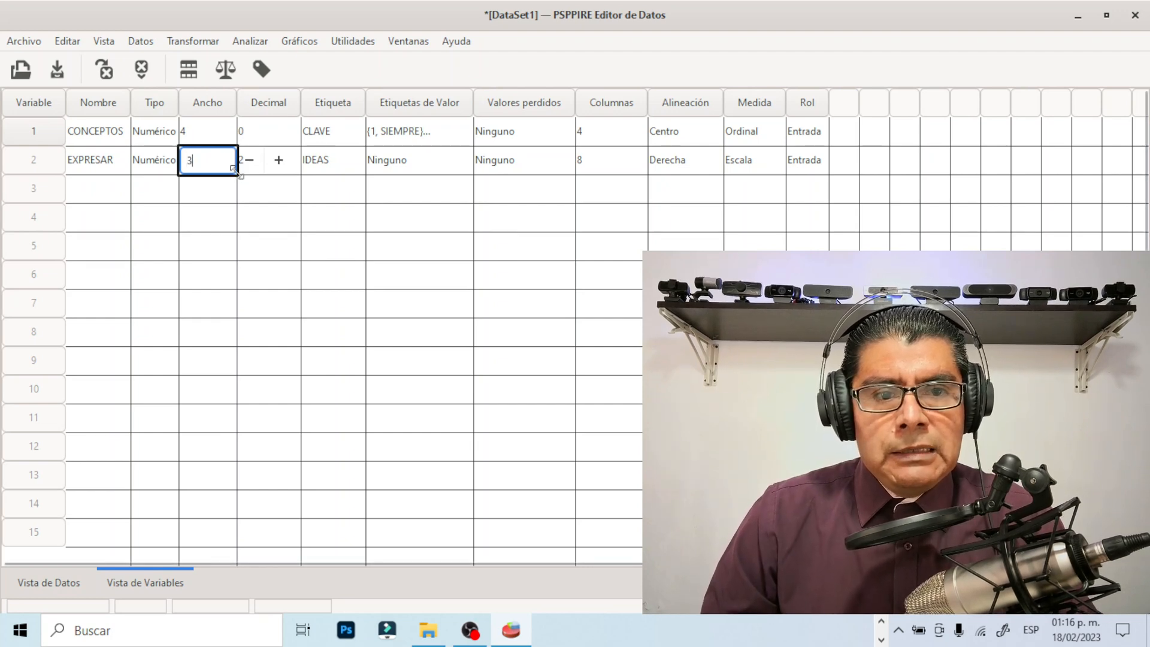
pyautogui.click(250, 161)
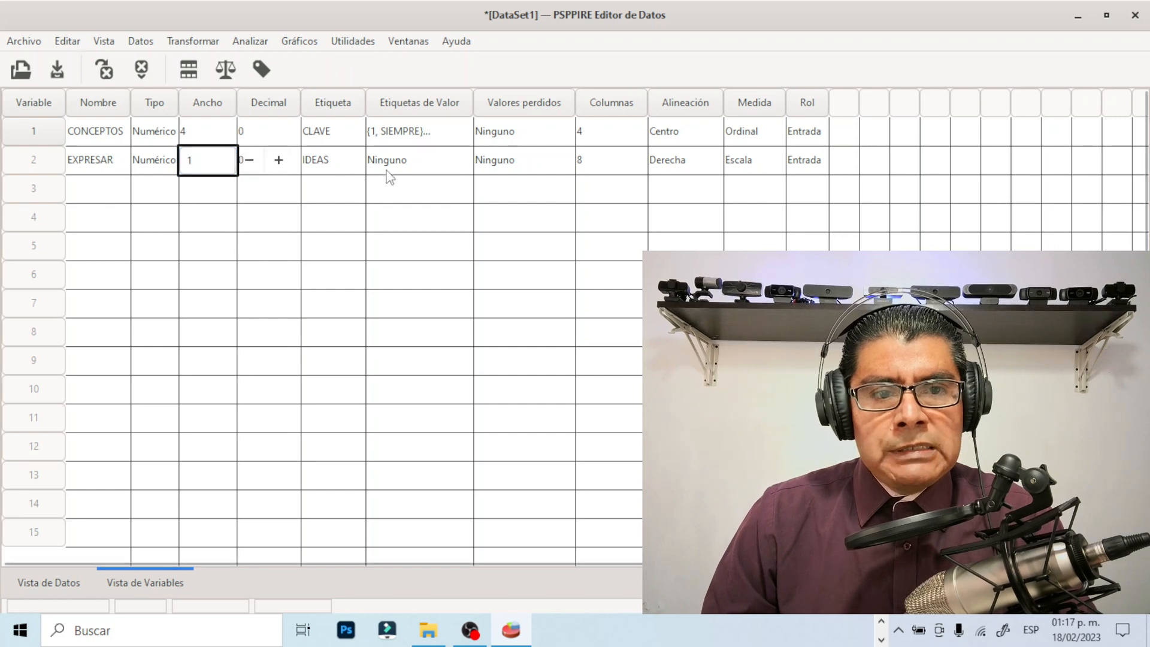
# Open the value labels of the EXPRESAR variable, check question 5's answer options in the Word questionnaire, and return to PSPP
pyautogui.click(447, 166)
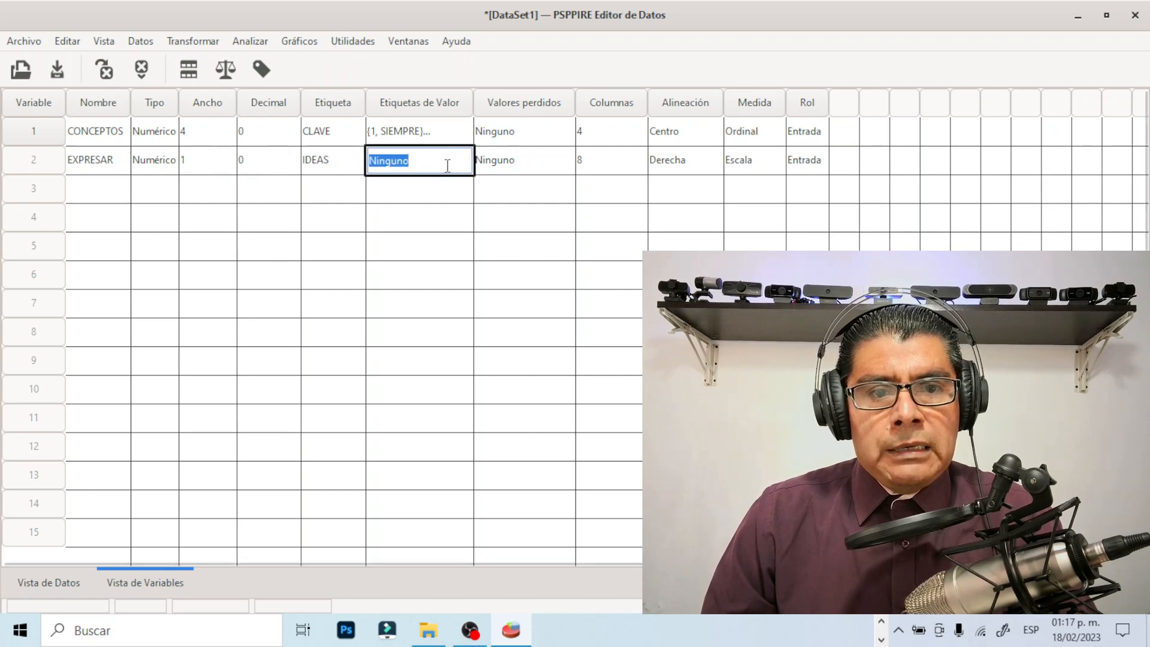
pyautogui.click(451, 163)
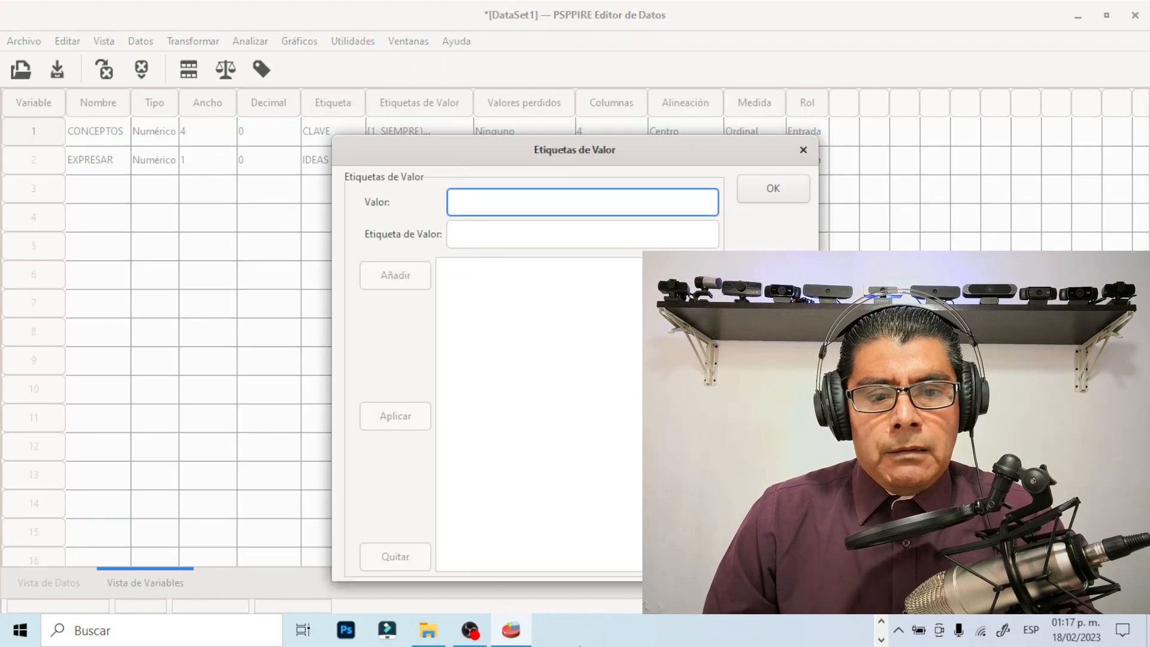
pyautogui.click(881, 639)
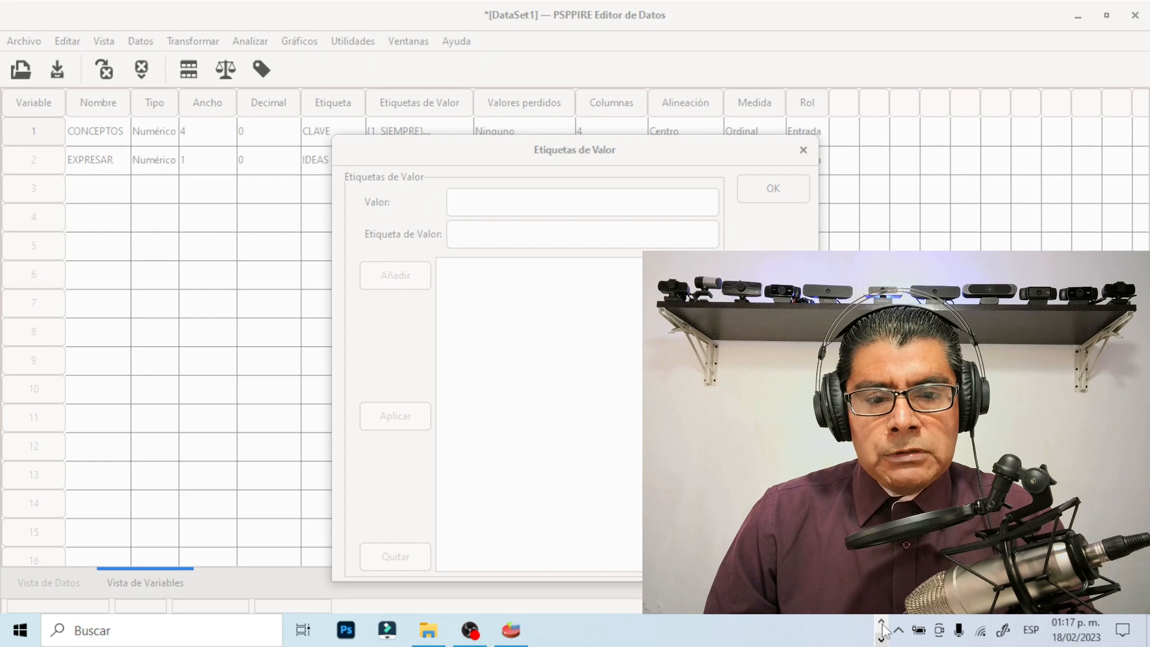
pyautogui.click(535, 630)
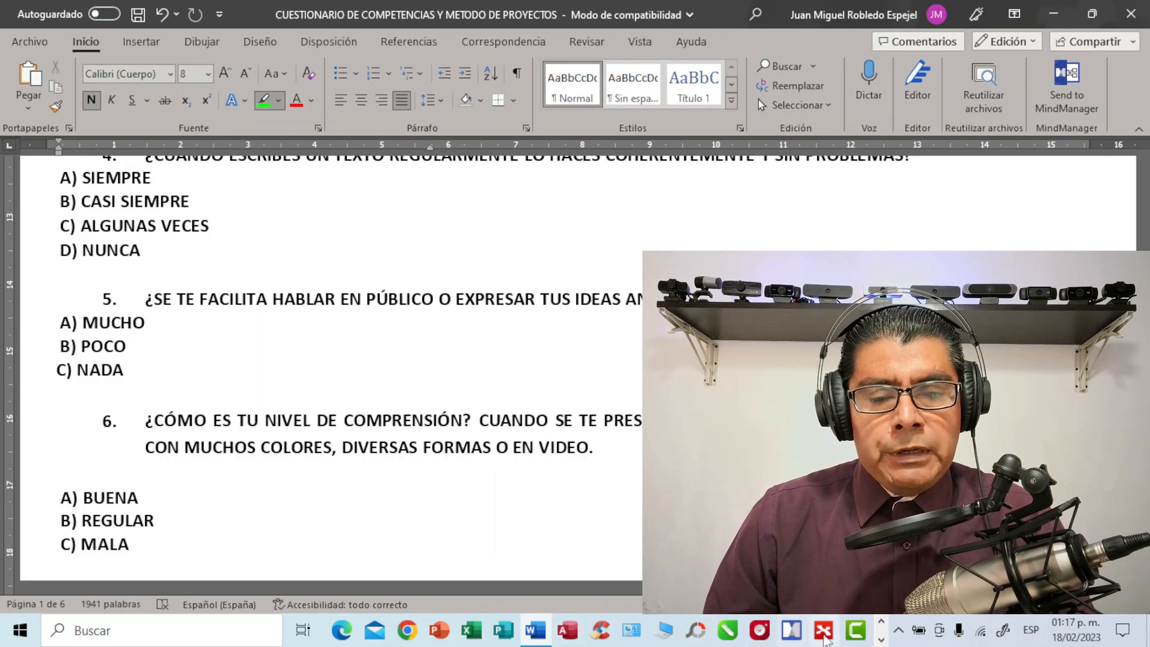
pyautogui.click(881, 626)
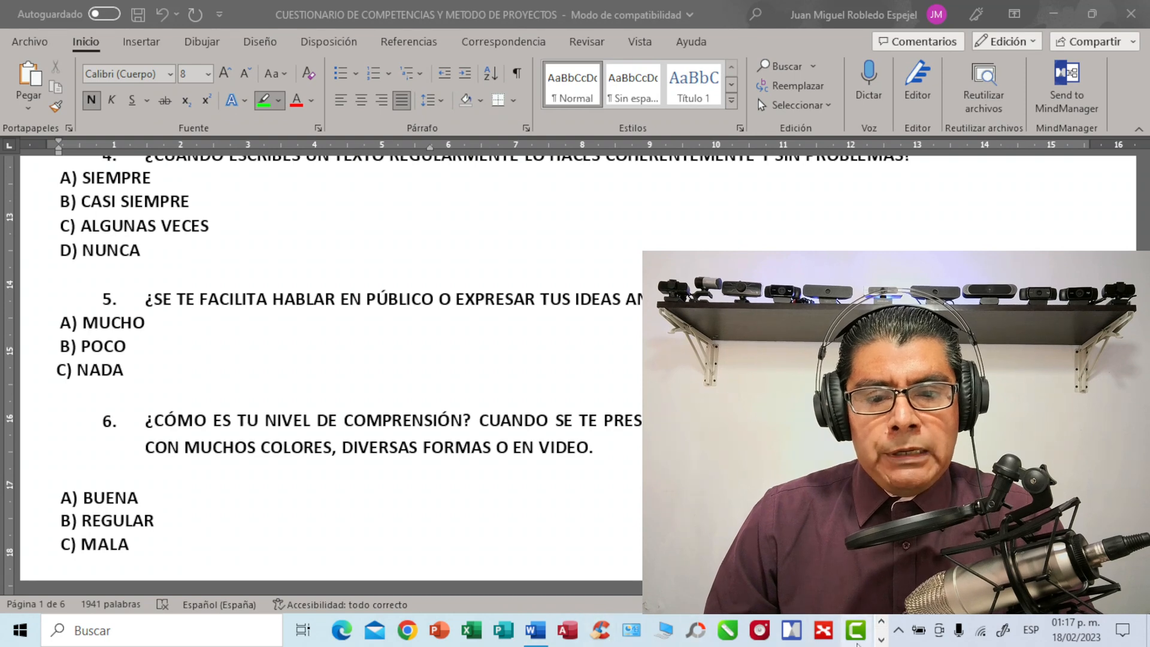
pyautogui.click(881, 640)
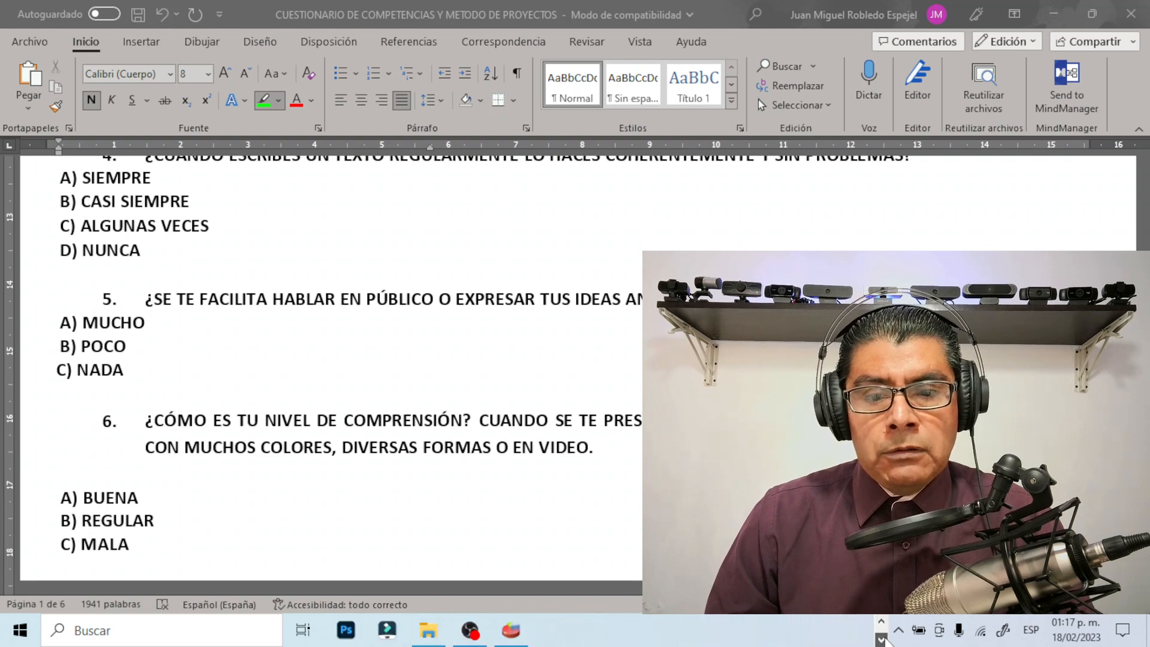
pyautogui.click(511, 630)
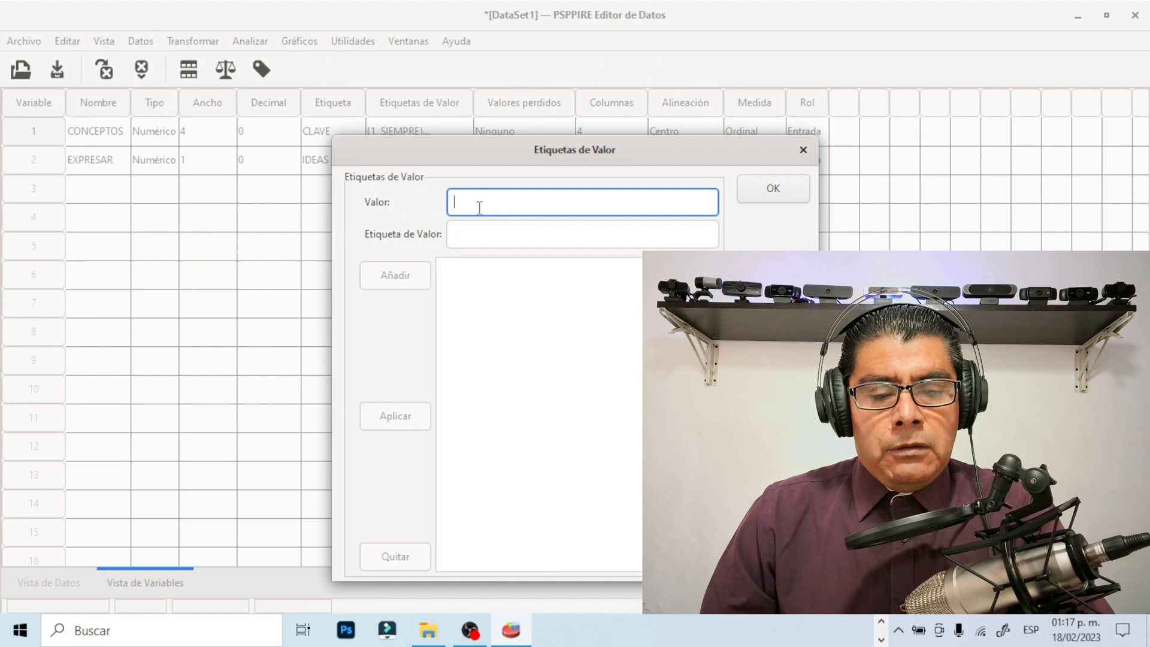
# Add the value labels 1 = MUCHO and 2 = POCO to the EXPRESAR variable
pyautogui.write('1')
pyautogui.click(475, 227)
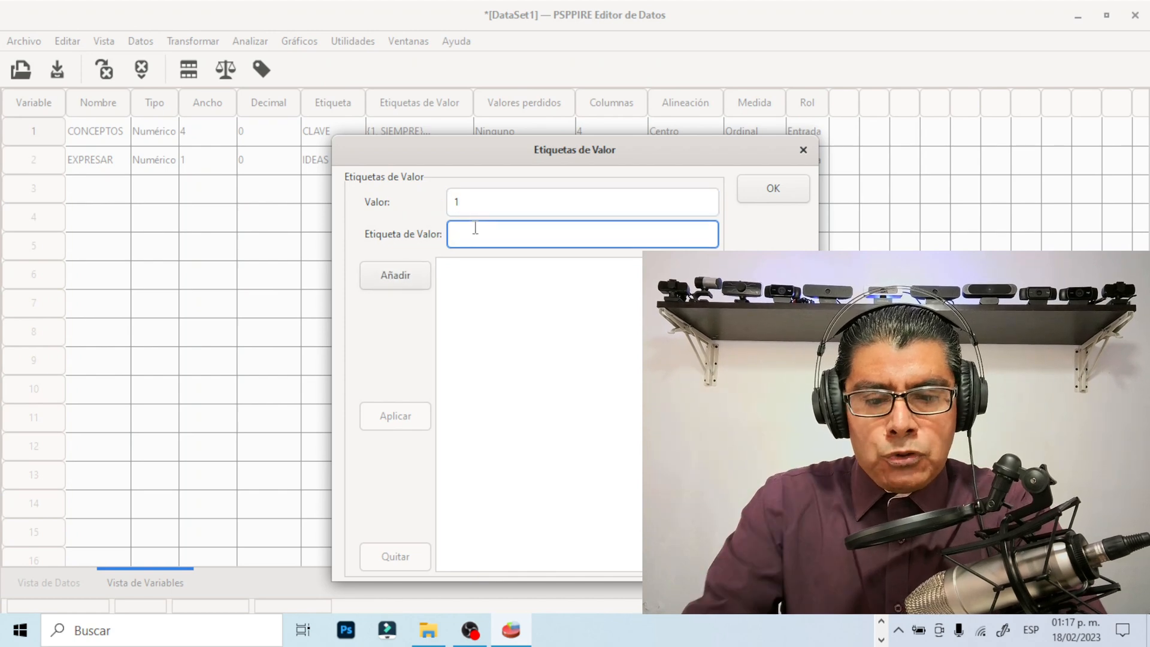
pyautogui.write('MUCHO')
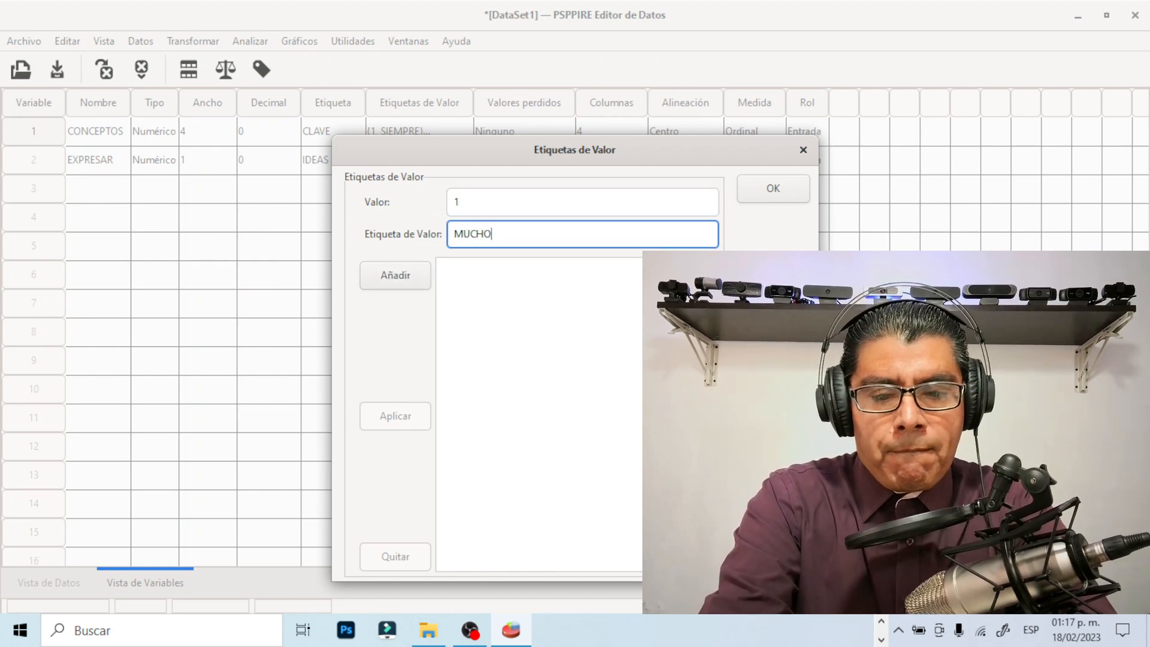
pyautogui.click(405, 282)
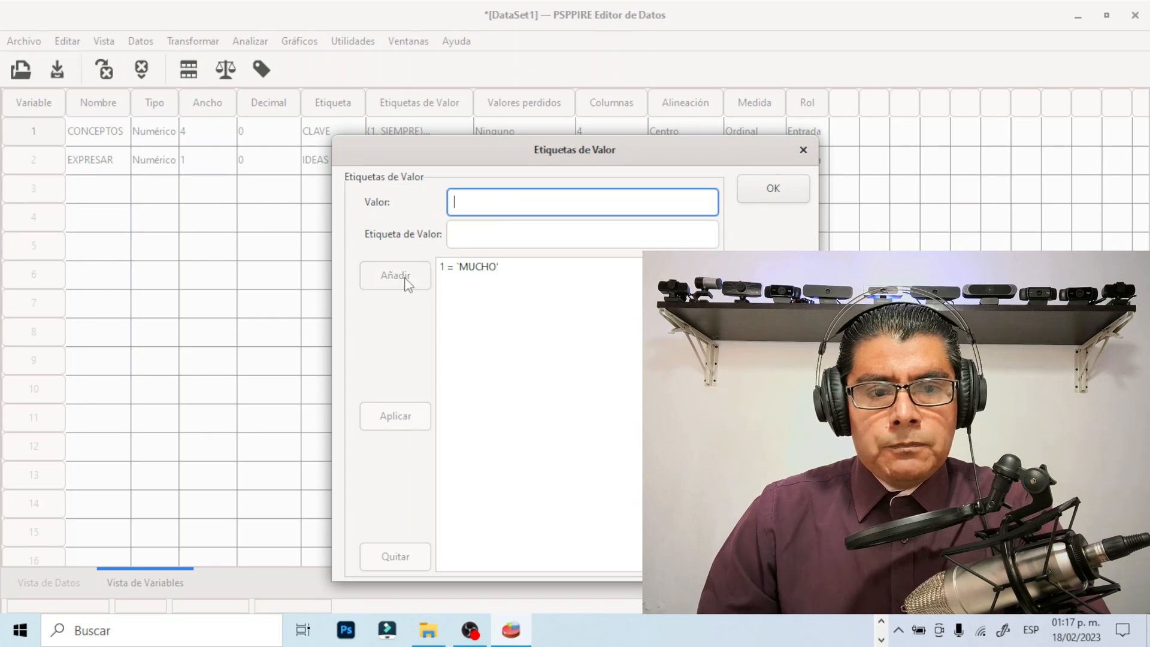
pyautogui.write('2')
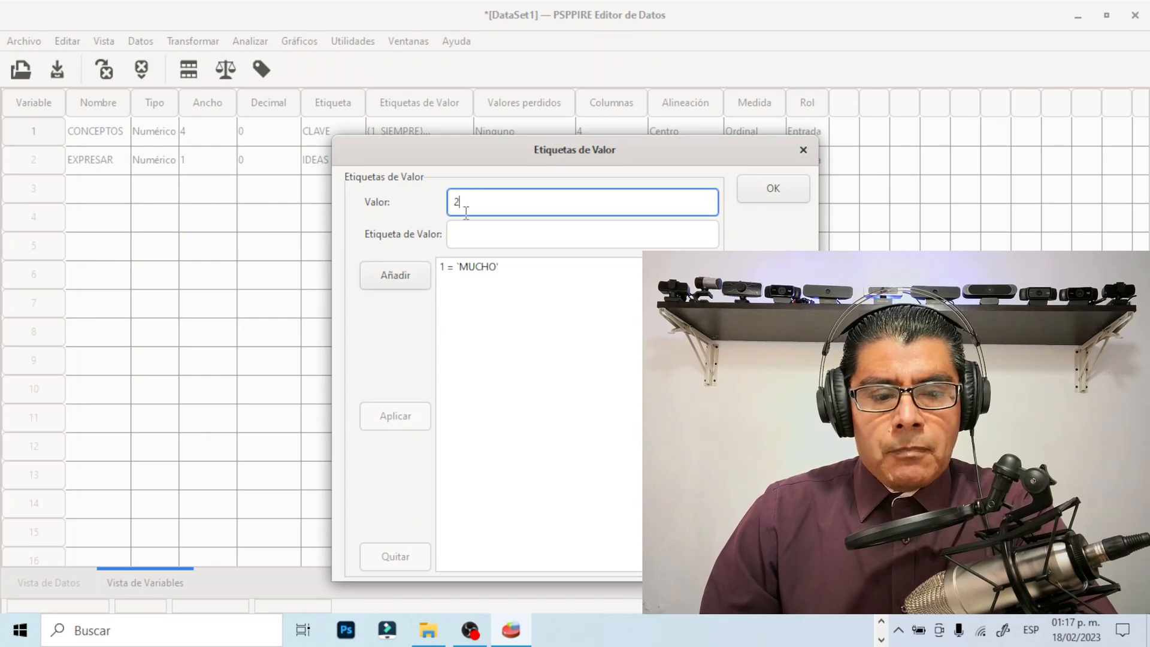
pyautogui.click(463, 231)
pyautogui.write('PO')
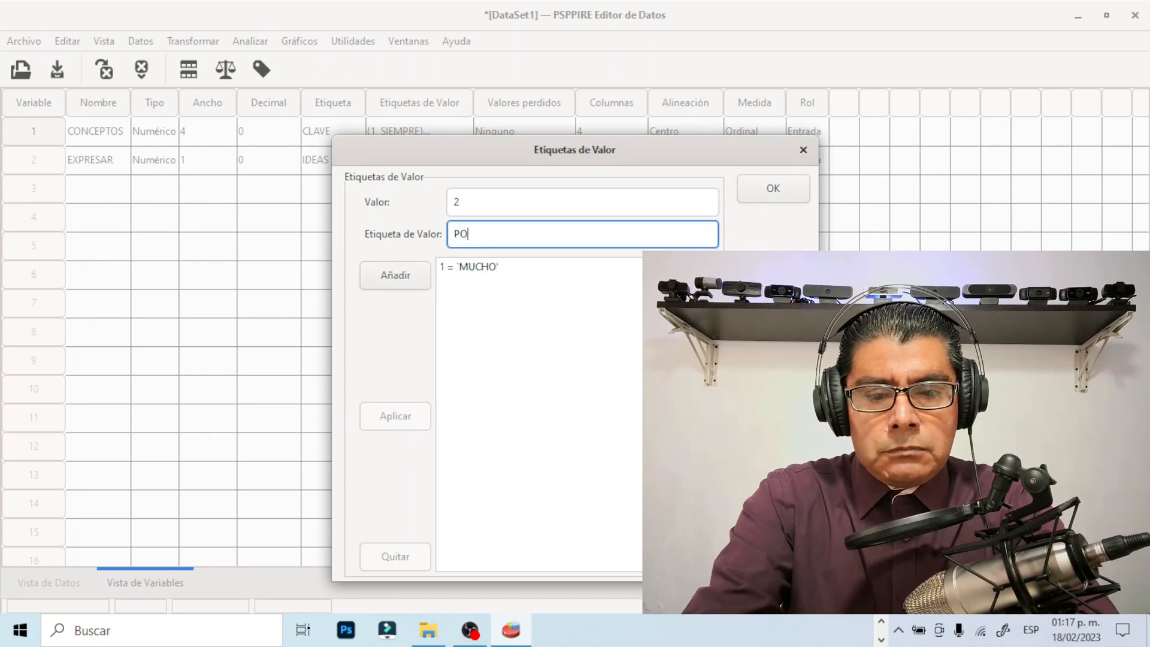
pyautogui.write('CO')
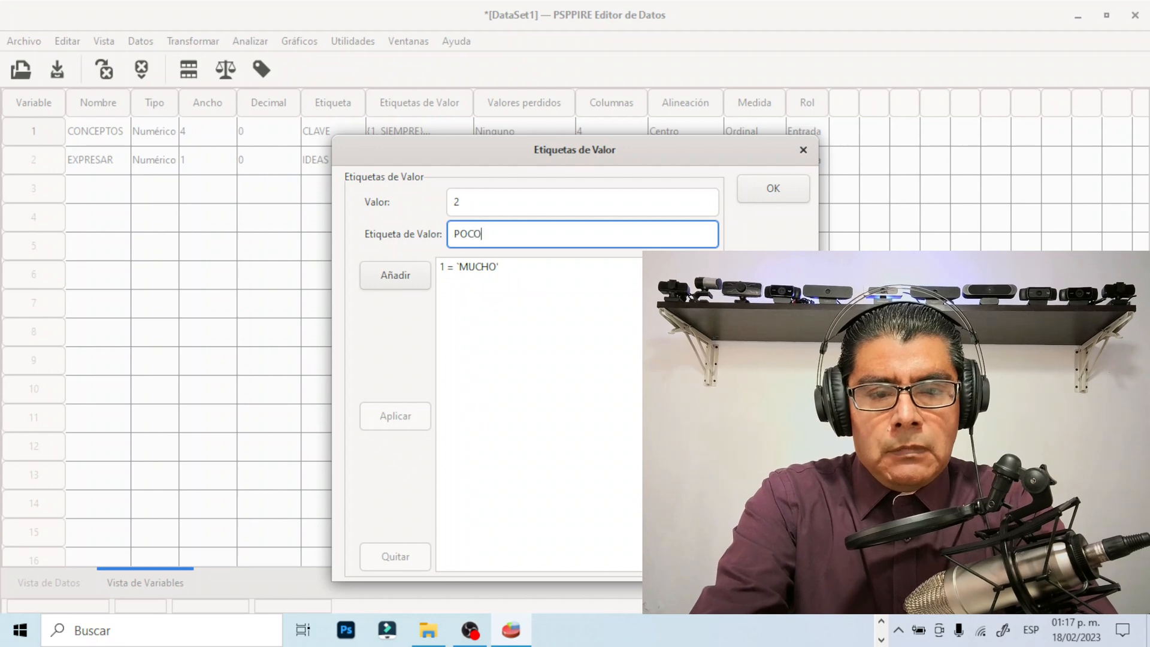
pyautogui.click(404, 275)
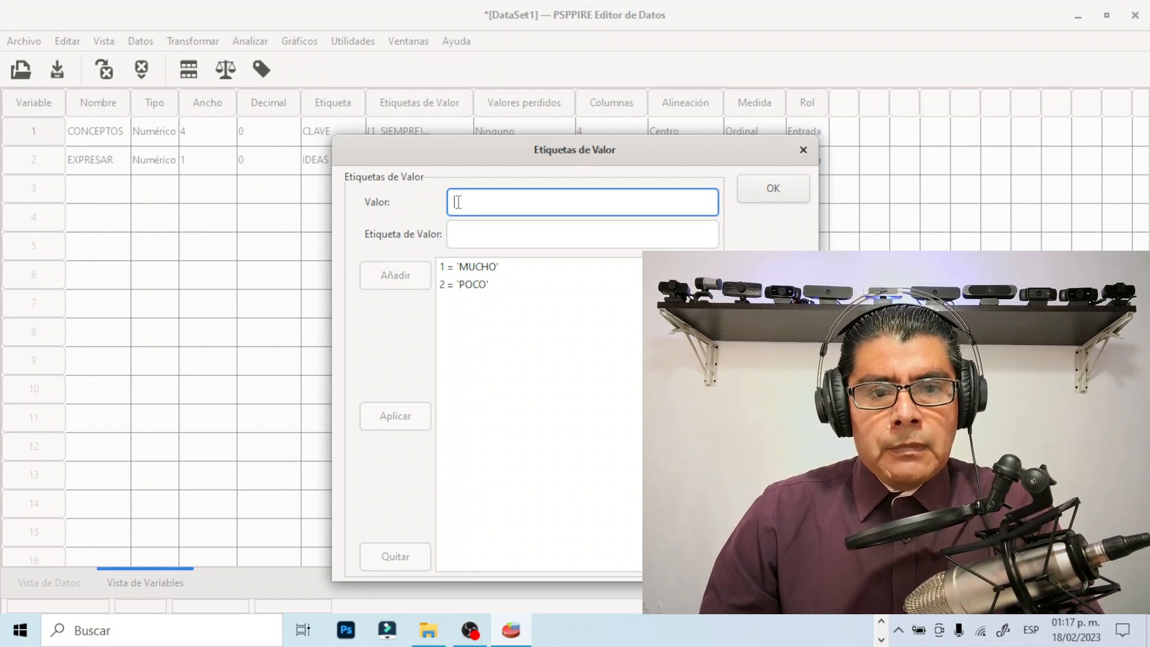
# Add the value label 3 = NADA to the EXPRESAR variable and accept its value labels
pyautogui.write('3')
pyautogui.click(462, 235)
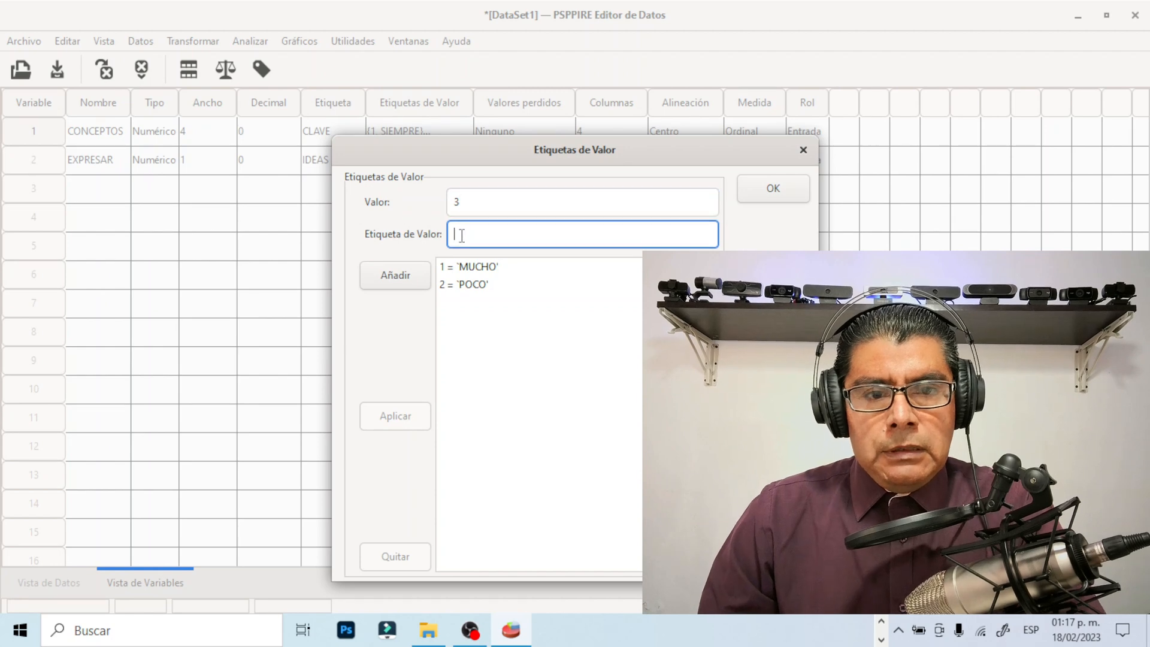
pyautogui.write('NADA')
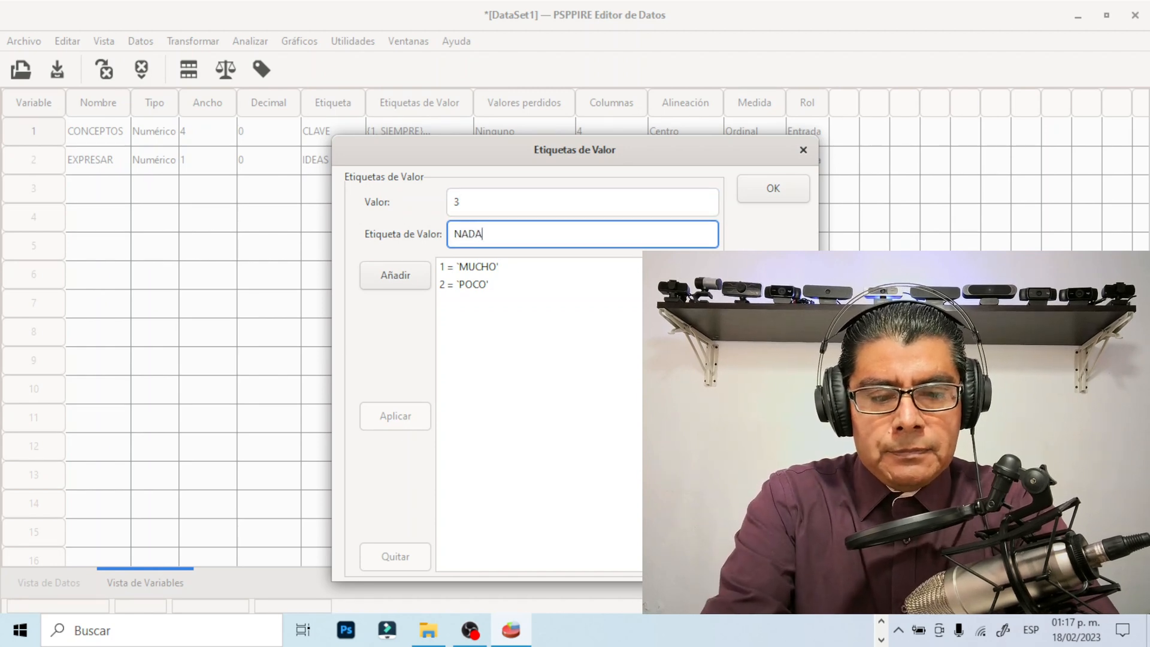
pyautogui.click(409, 271)
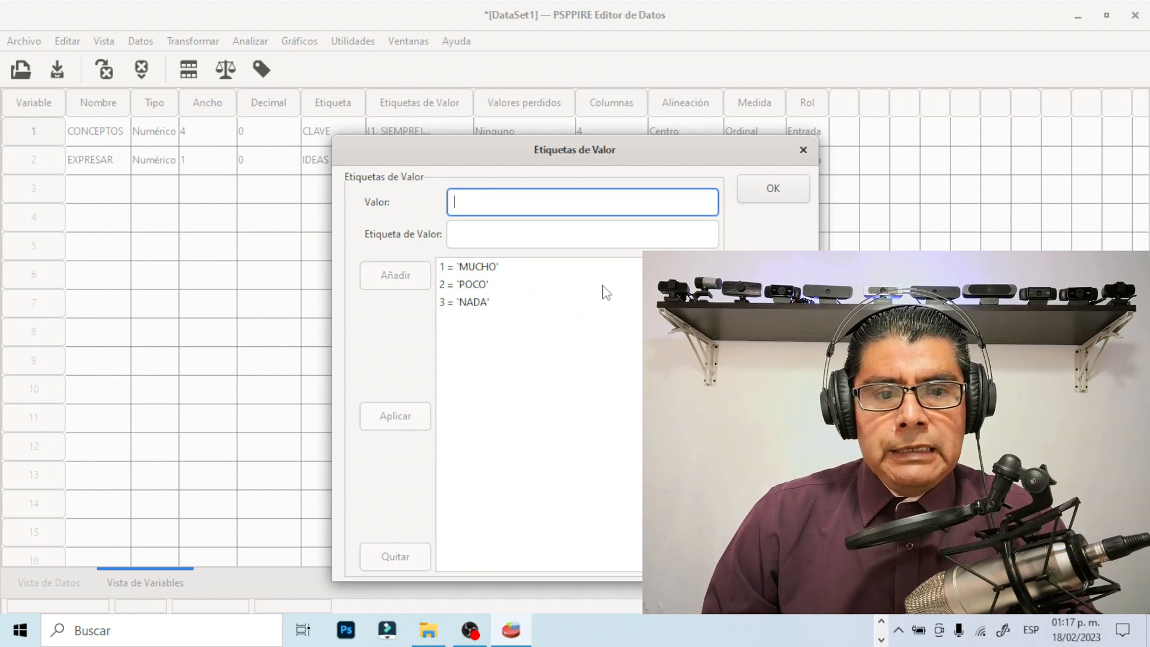
pyautogui.click(775, 191)
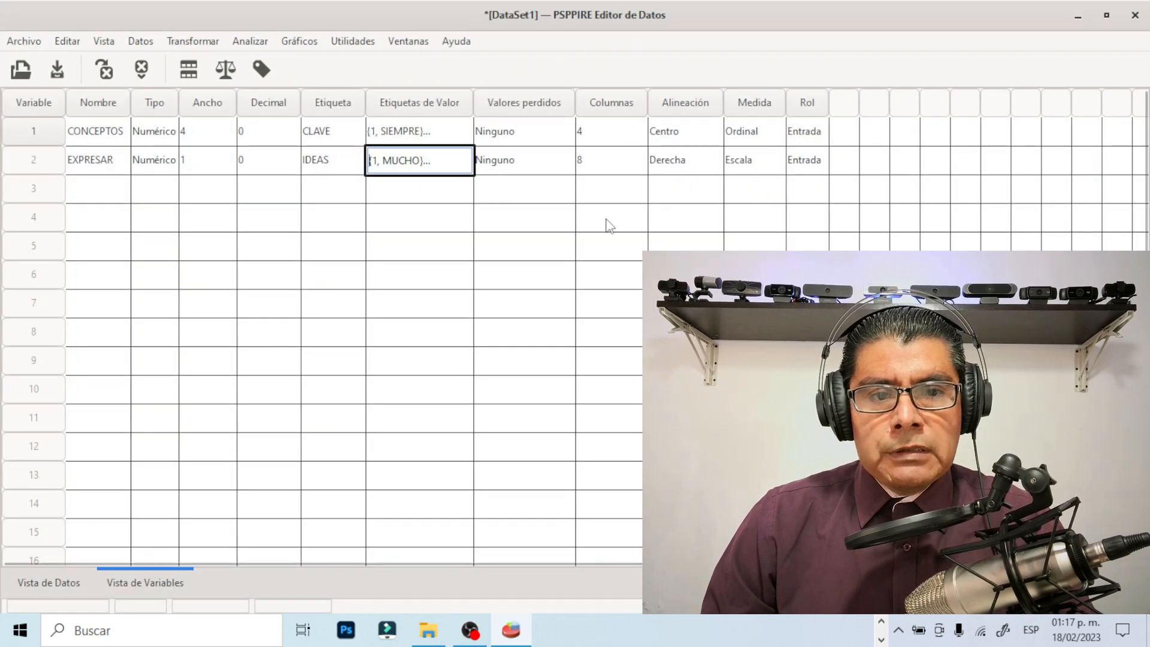
pyautogui.click(591, 160)
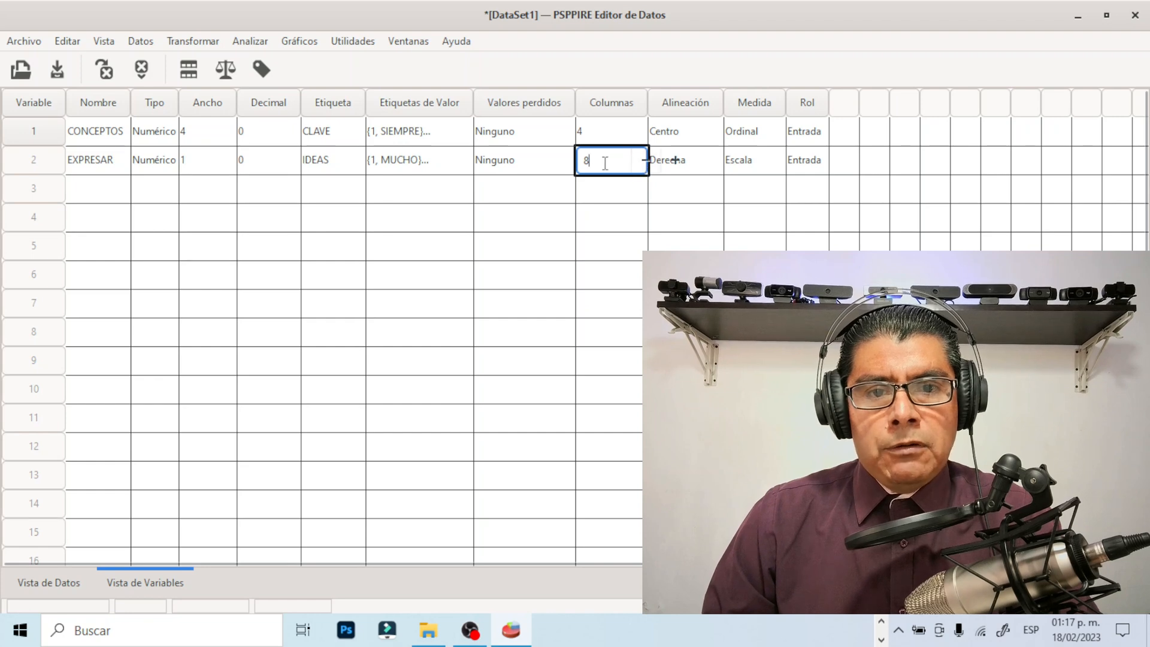
pyautogui.press('BackSpace')
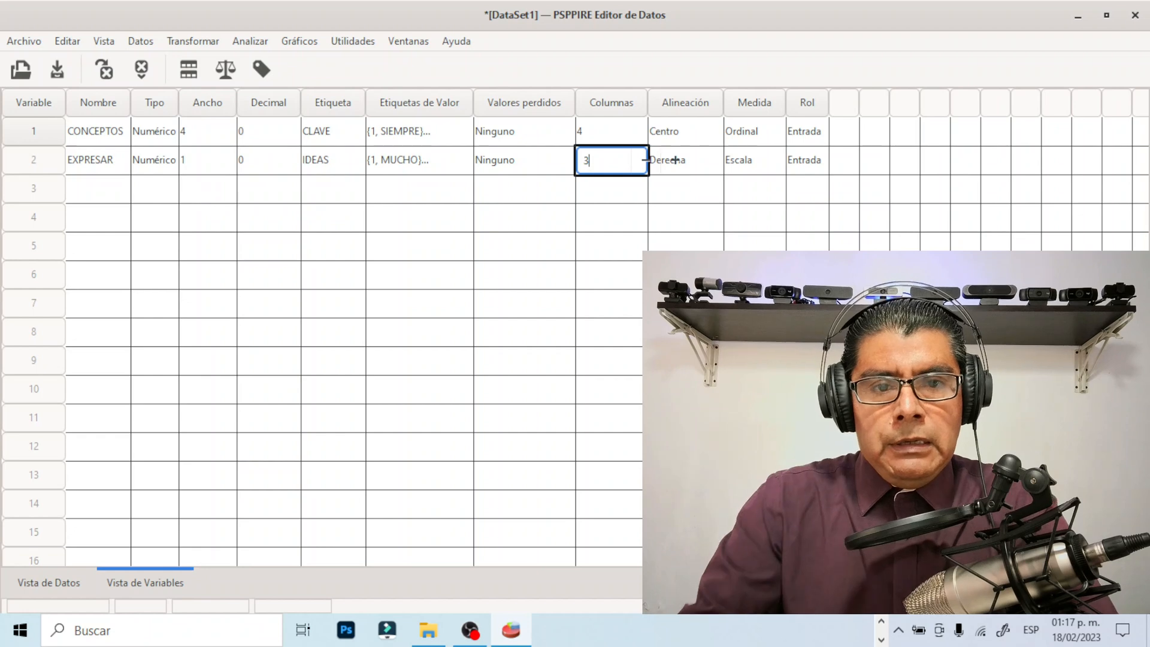
pyautogui.click(541, 163)
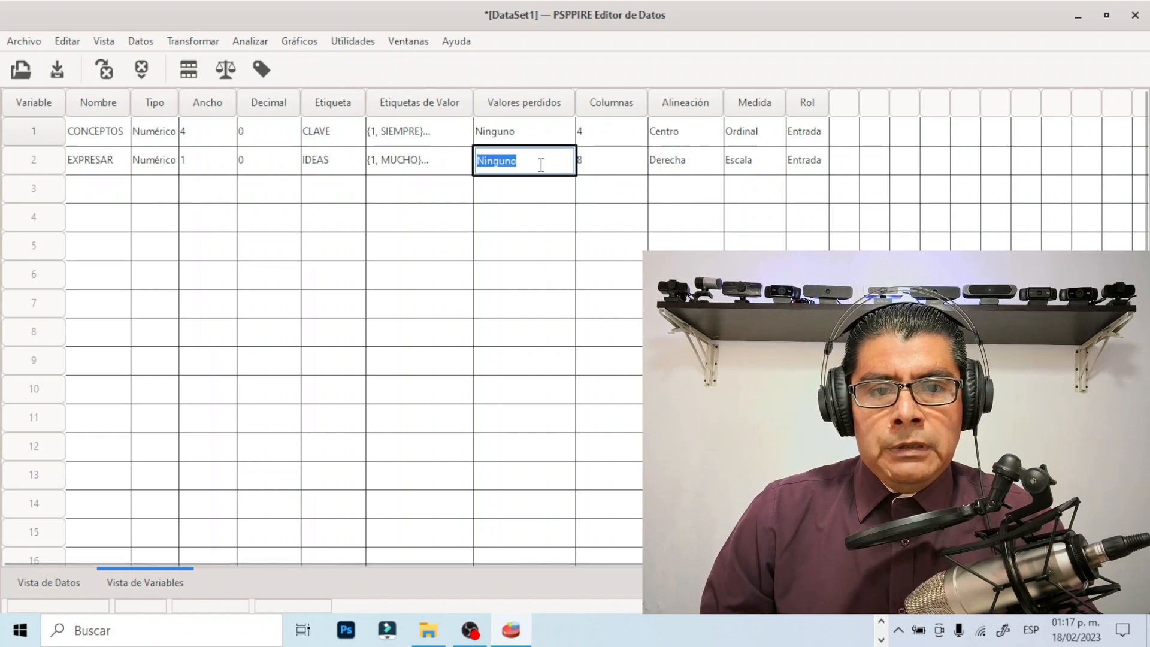
# Set the EXPRESAR variable's columns to 3 and its alignment to Centro
pyautogui.click(589, 161)
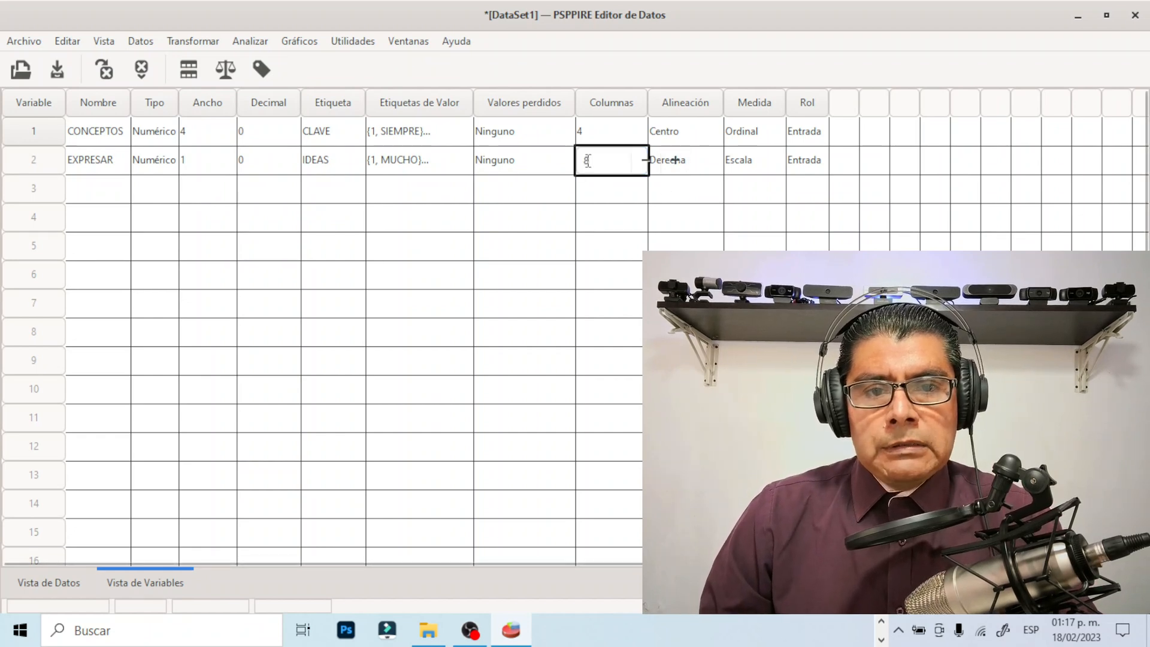
pyautogui.press('BackSpace')
pyautogui.write('3')
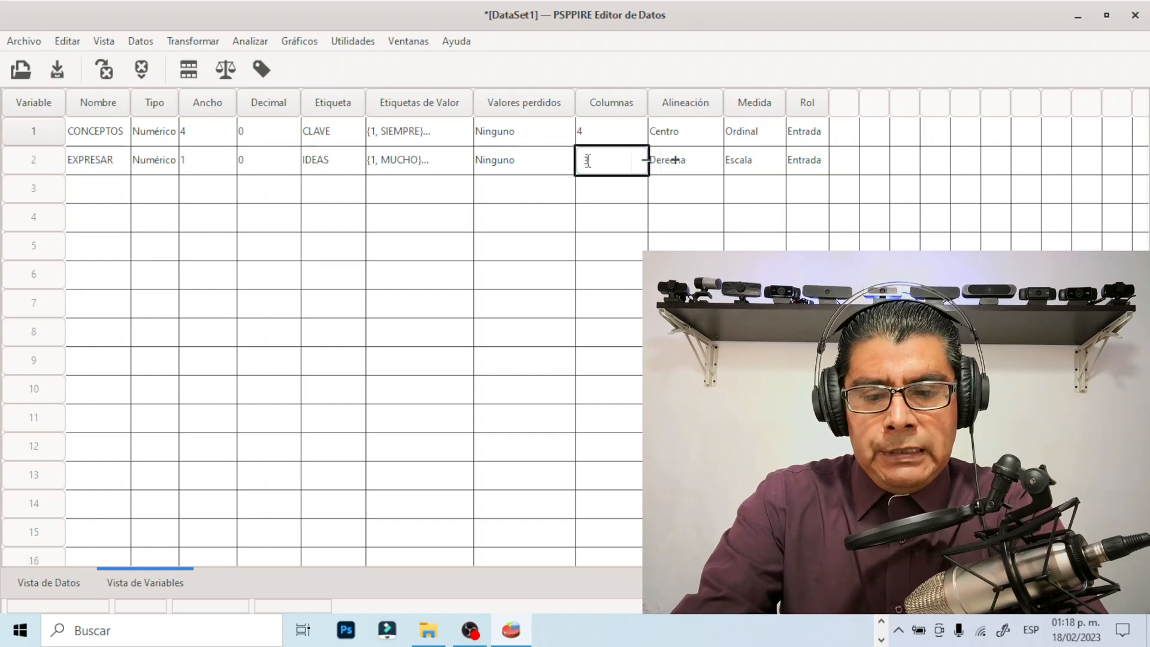
pyautogui.click(705, 165)
pyautogui.click(709, 160)
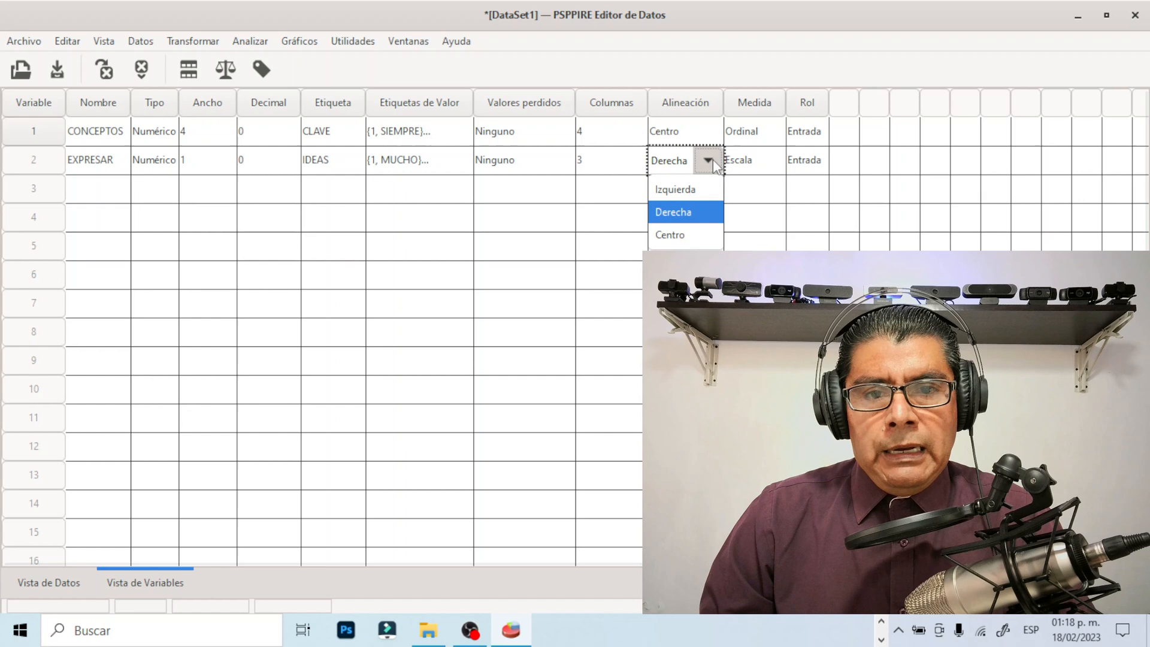
pyautogui.click(686, 235)
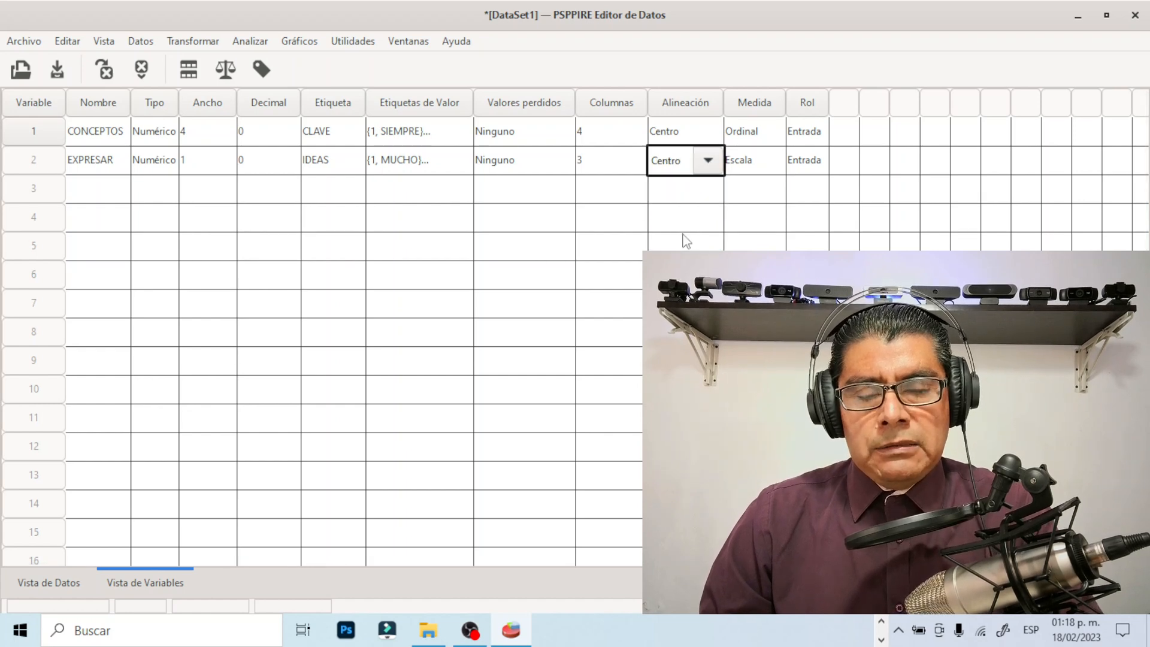
pyautogui.click(634, 167)
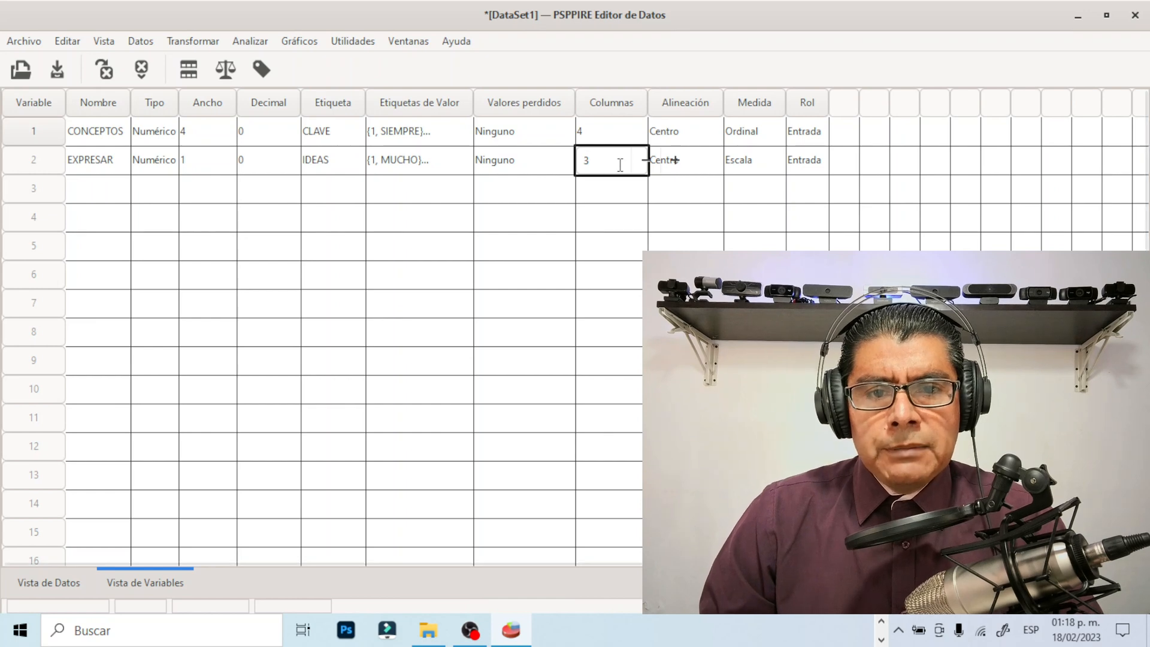
# Set the measurement level of the EXPRESAR variable to Ordinal
pyautogui.click(769, 167)
pyautogui.click(771, 160)
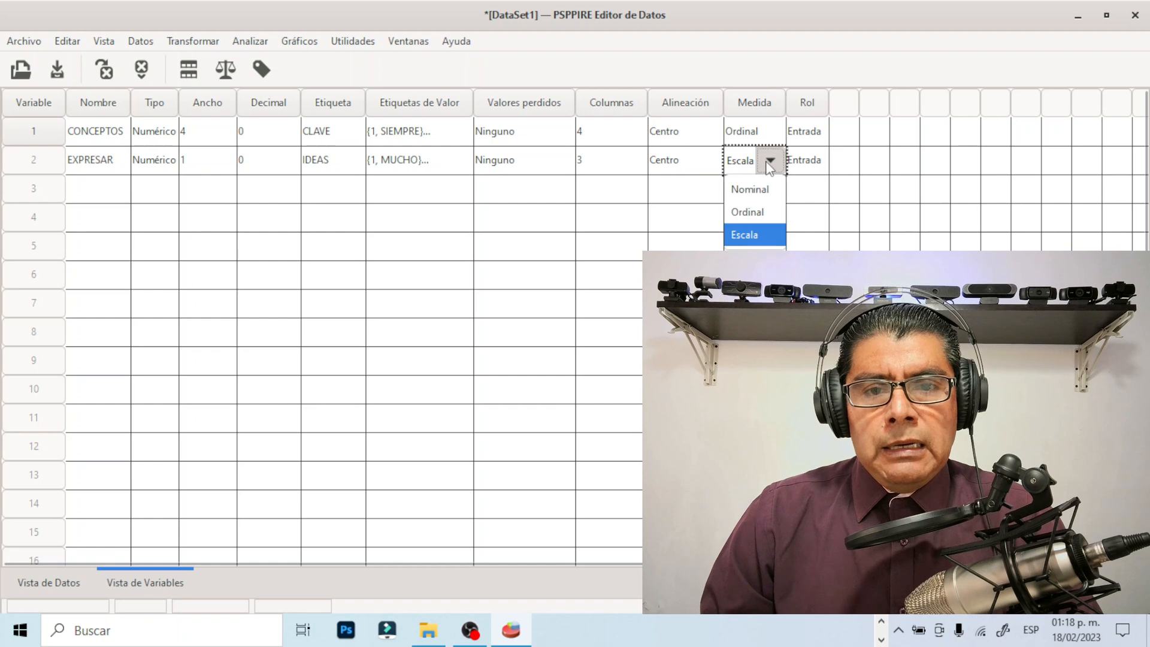
pyautogui.click(753, 212)
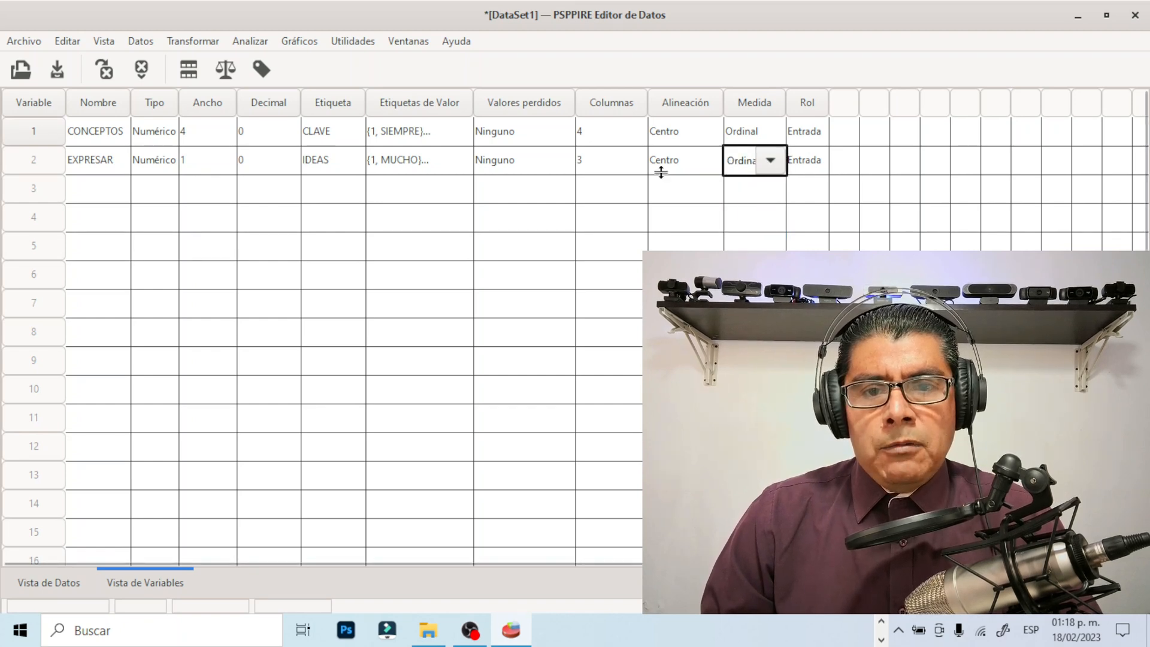
pyautogui.click(617, 165)
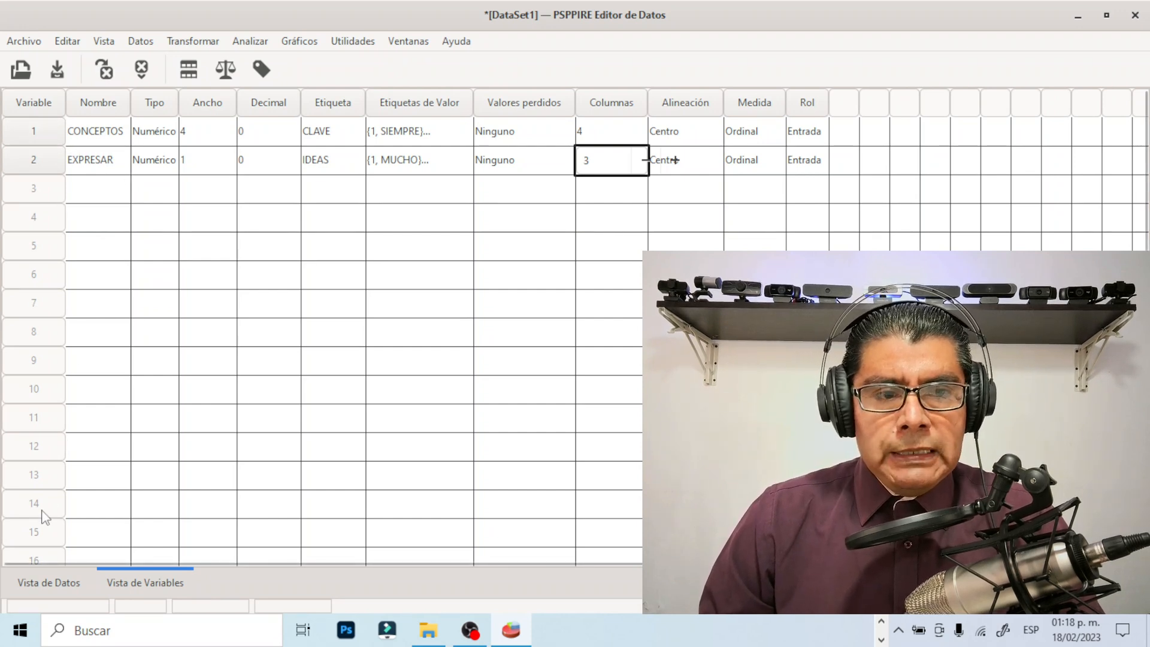
pyautogui.scroll(-1, 40, 521)
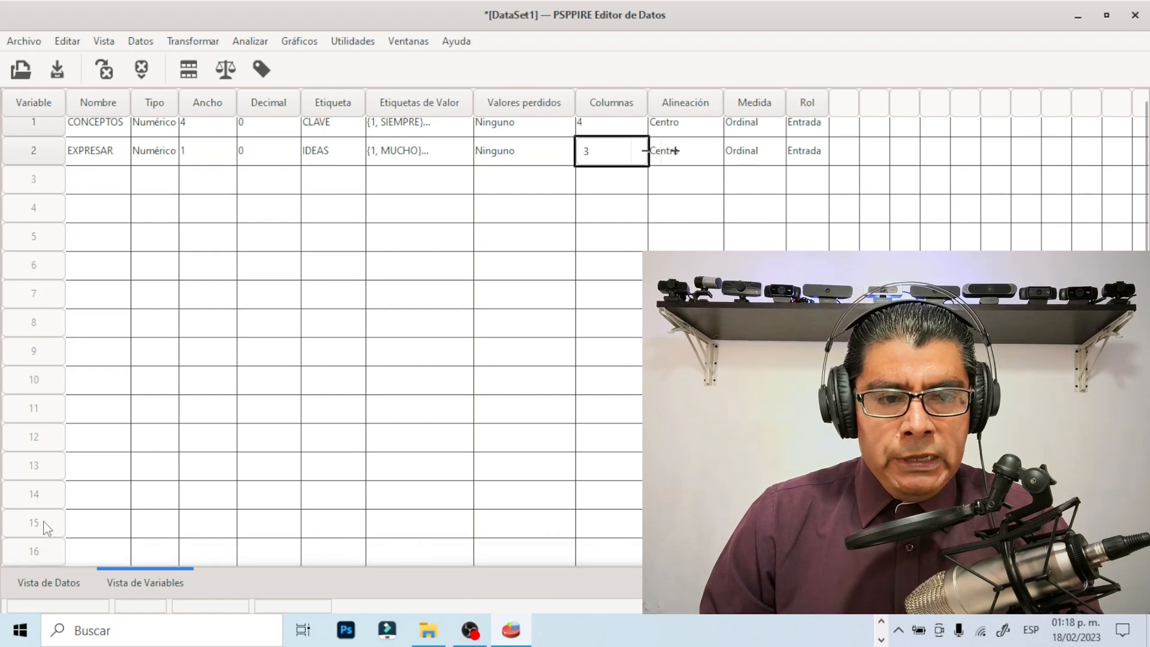
pyautogui.scroll(1, 34, 505)
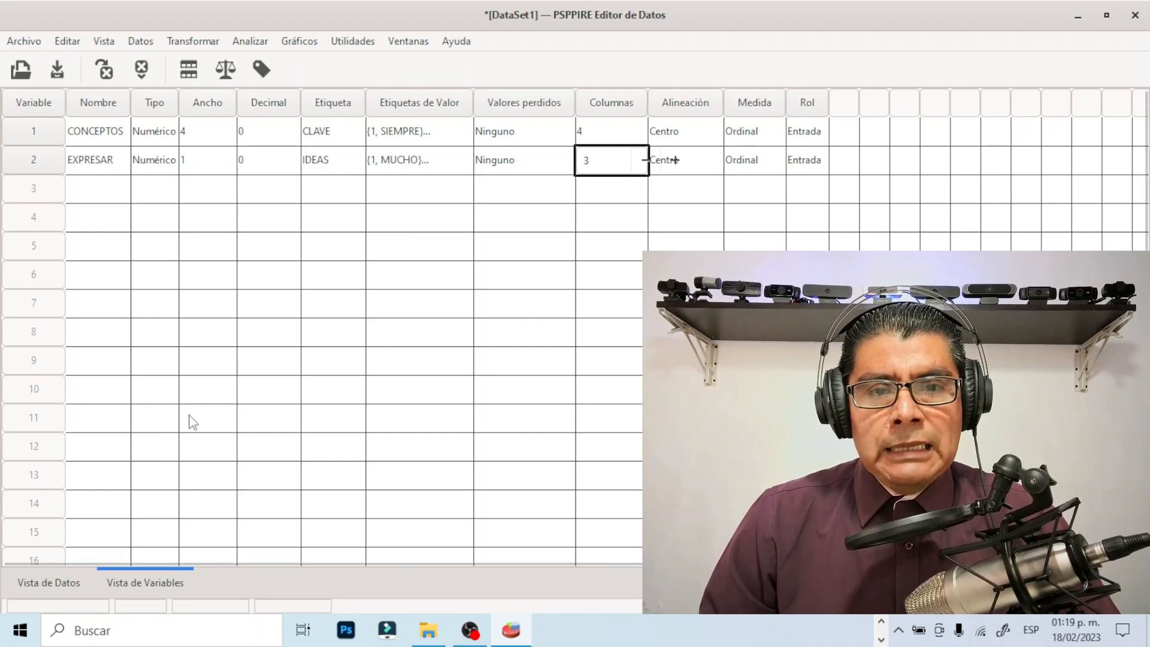
pyautogui.scroll(-1, 36, 401)
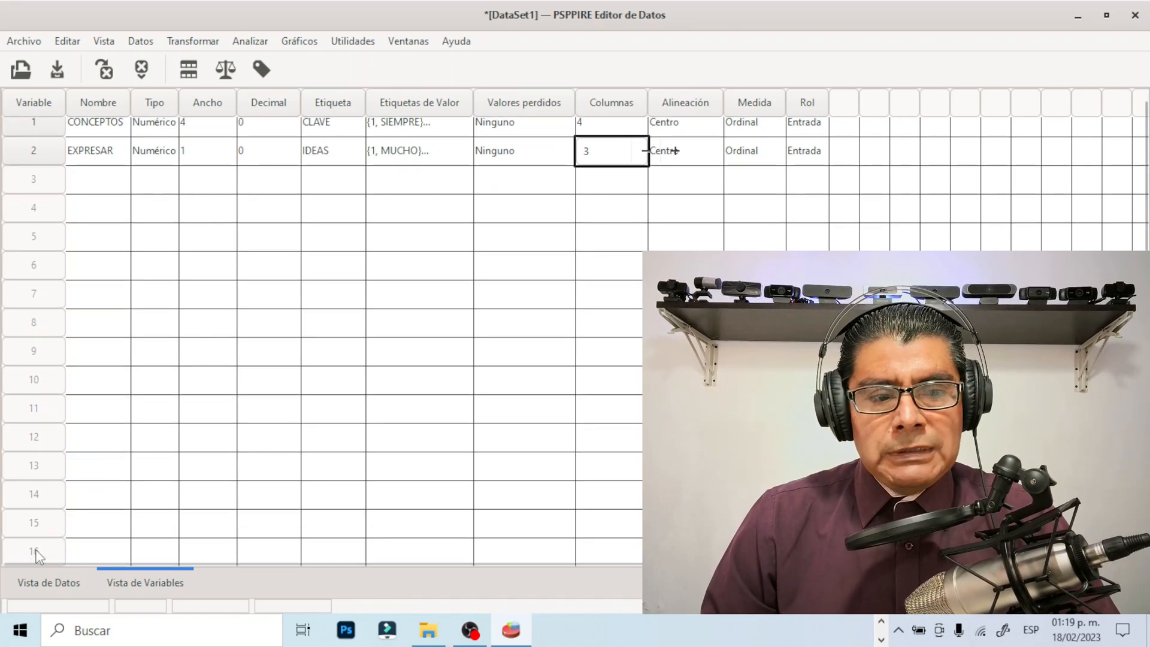
pyautogui.scroll(1, 62, 497)
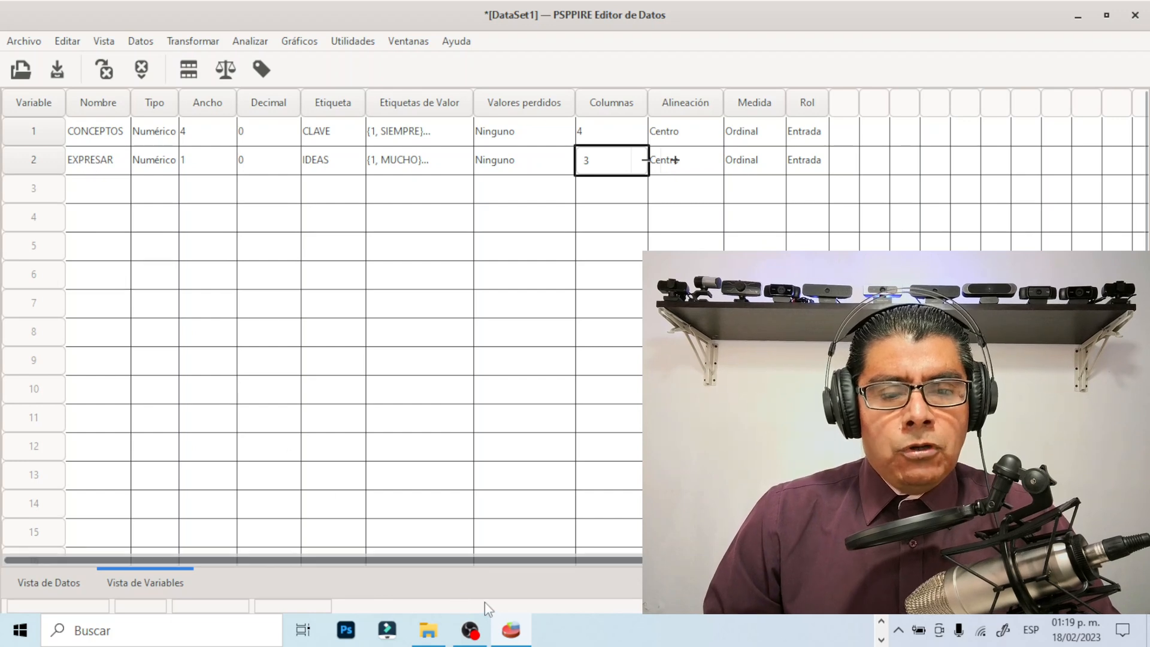
# Switch to the Word questionnaire and review its questions and answer options from question 6 through question 37
pyautogui.click(881, 640)
pyautogui.click(881, 623)
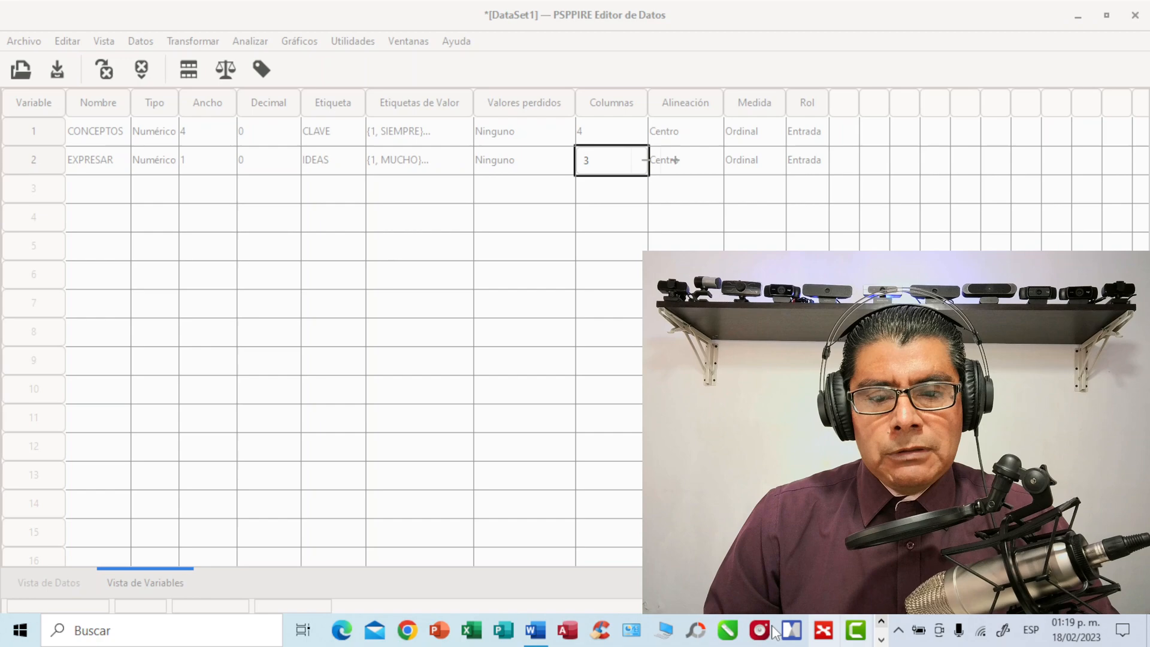
pyautogui.click(535, 631)
pyautogui.scroll(-8, 308, 438)
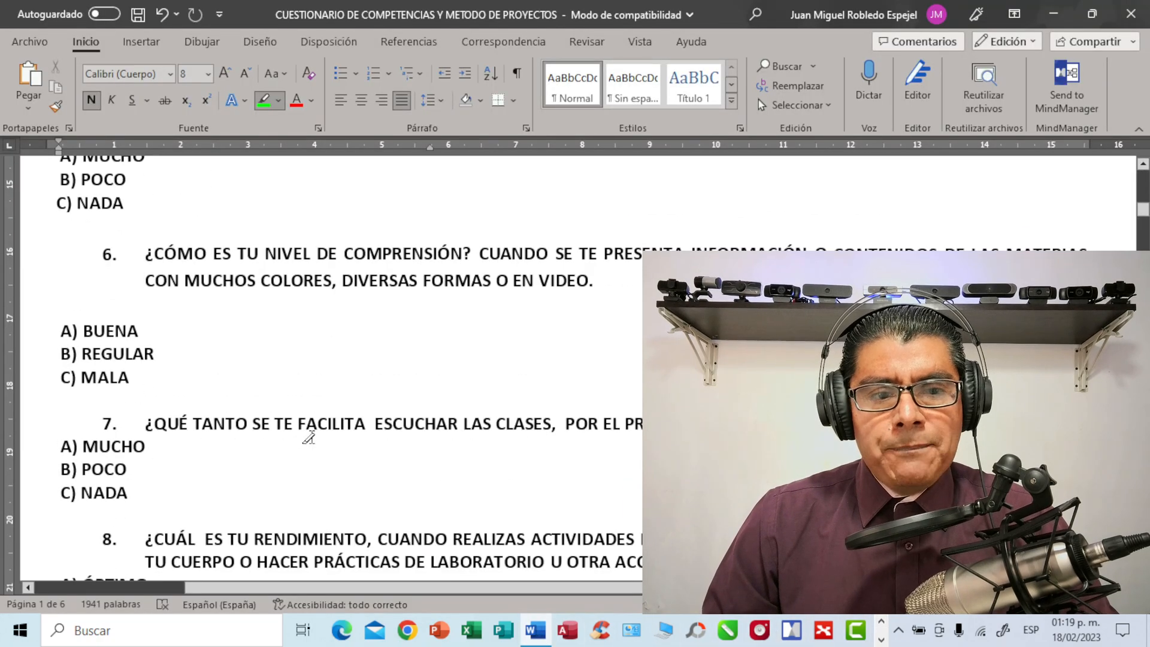
pyautogui.scroll(-10, 308, 439)
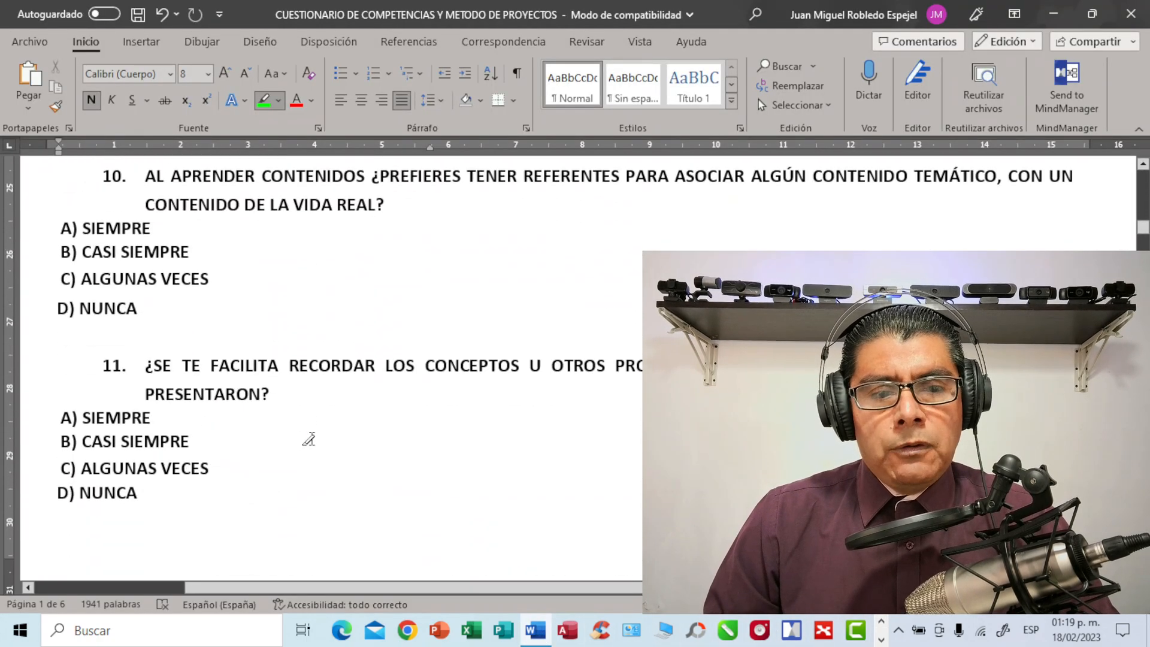
pyautogui.scroll(-10, 310, 440)
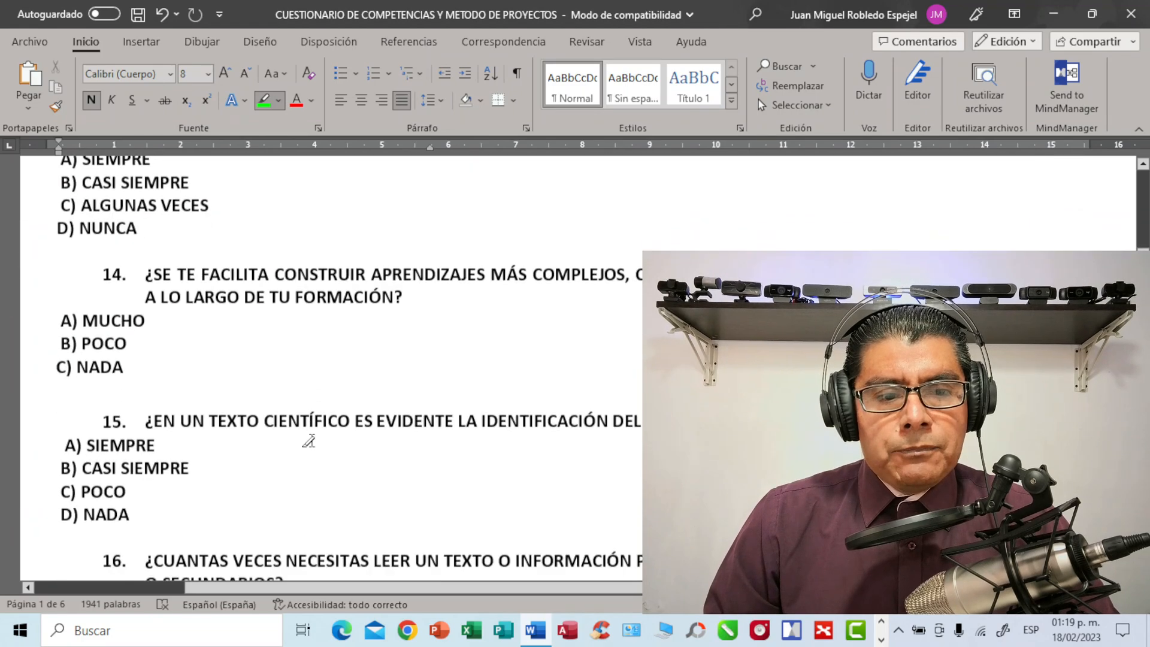
pyautogui.scroll(-10, 323, 439)
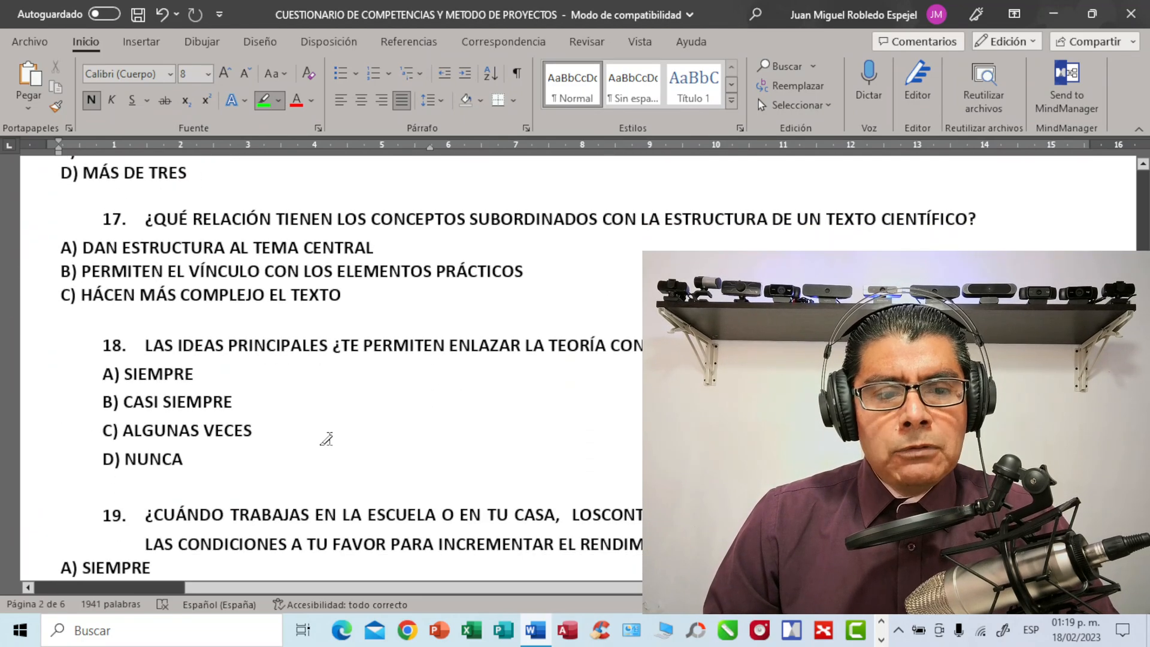
pyautogui.scroll(-10, 326, 436)
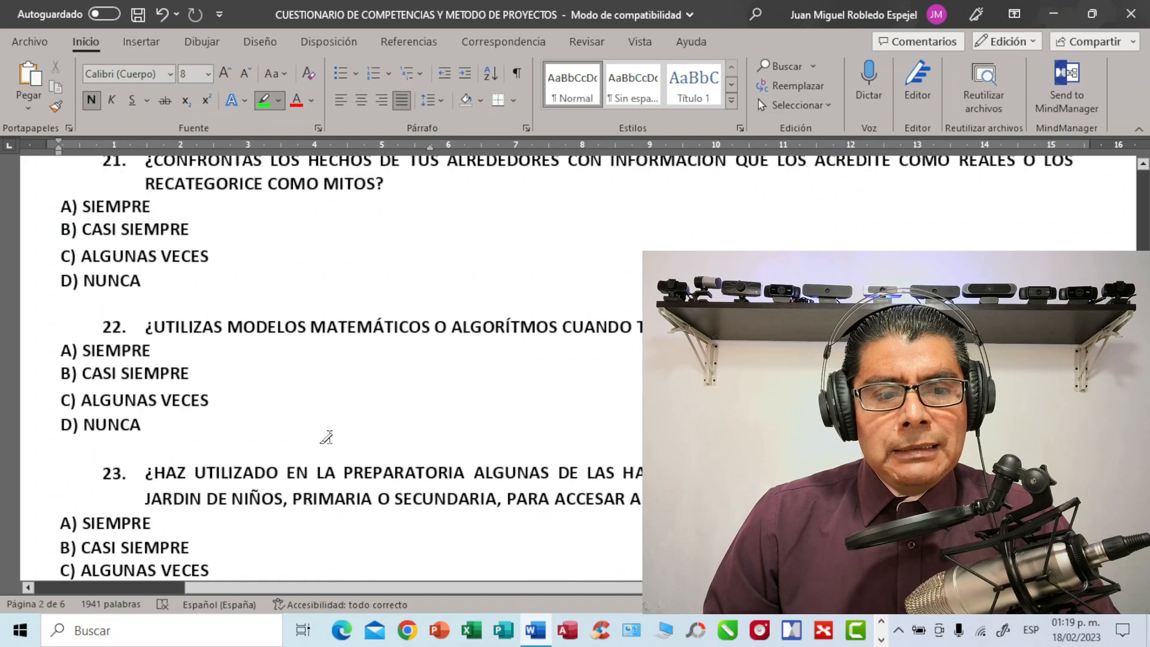
pyautogui.scroll(-10, 331, 438)
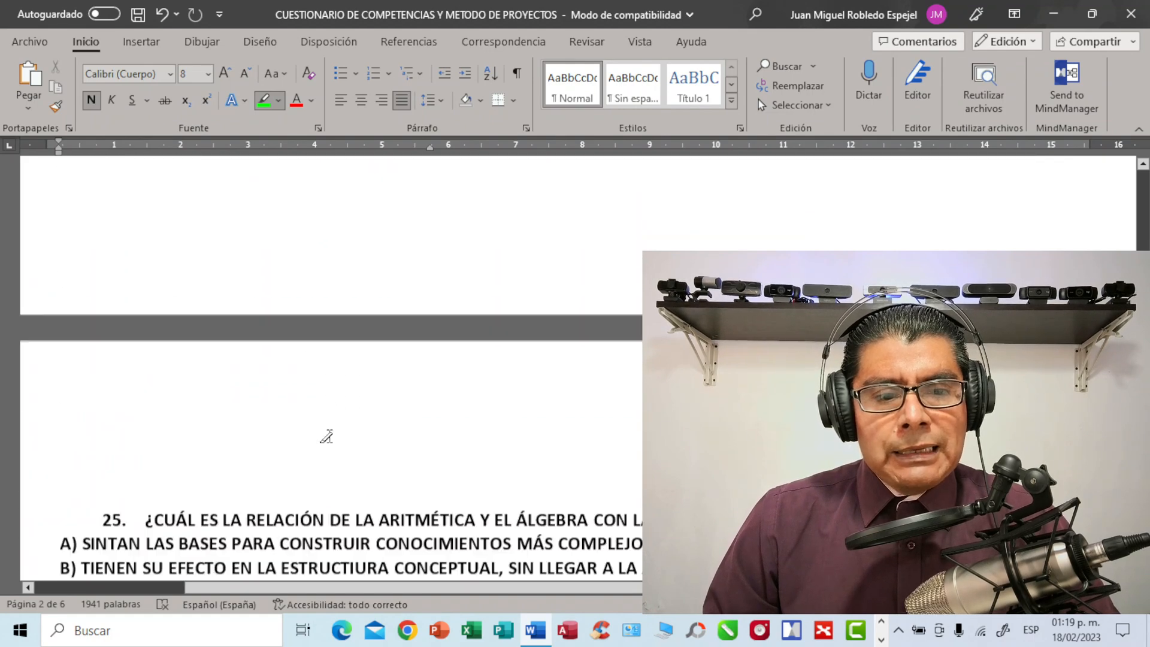
pyautogui.scroll(-10, 326, 436)
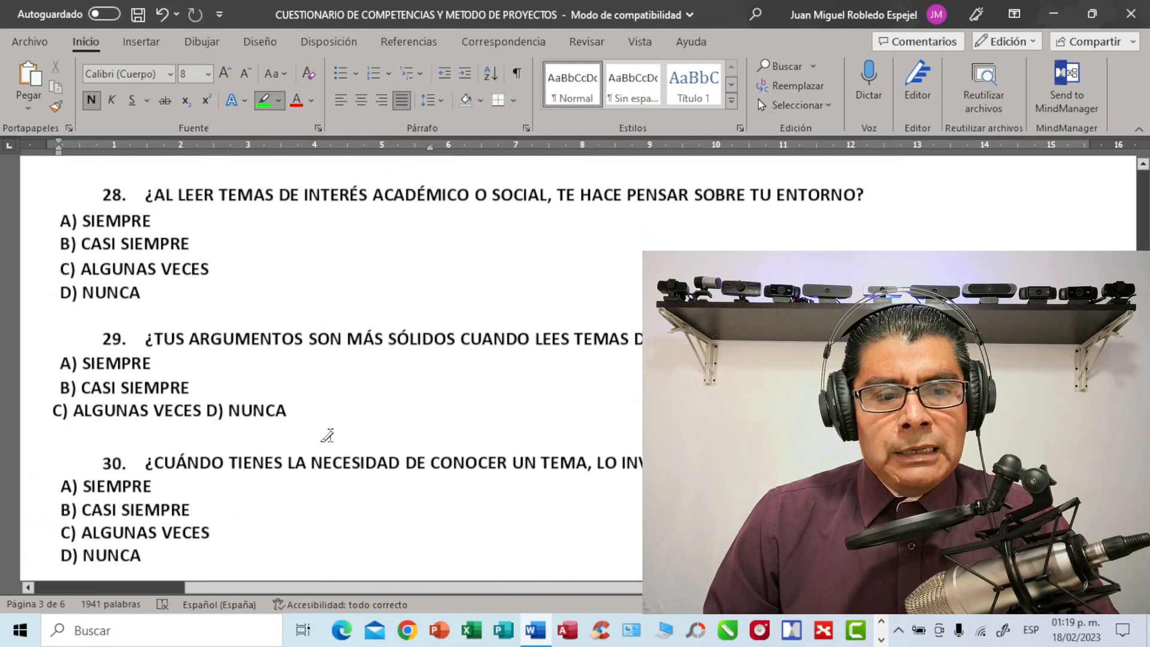
pyautogui.scroll(-8, 328, 436)
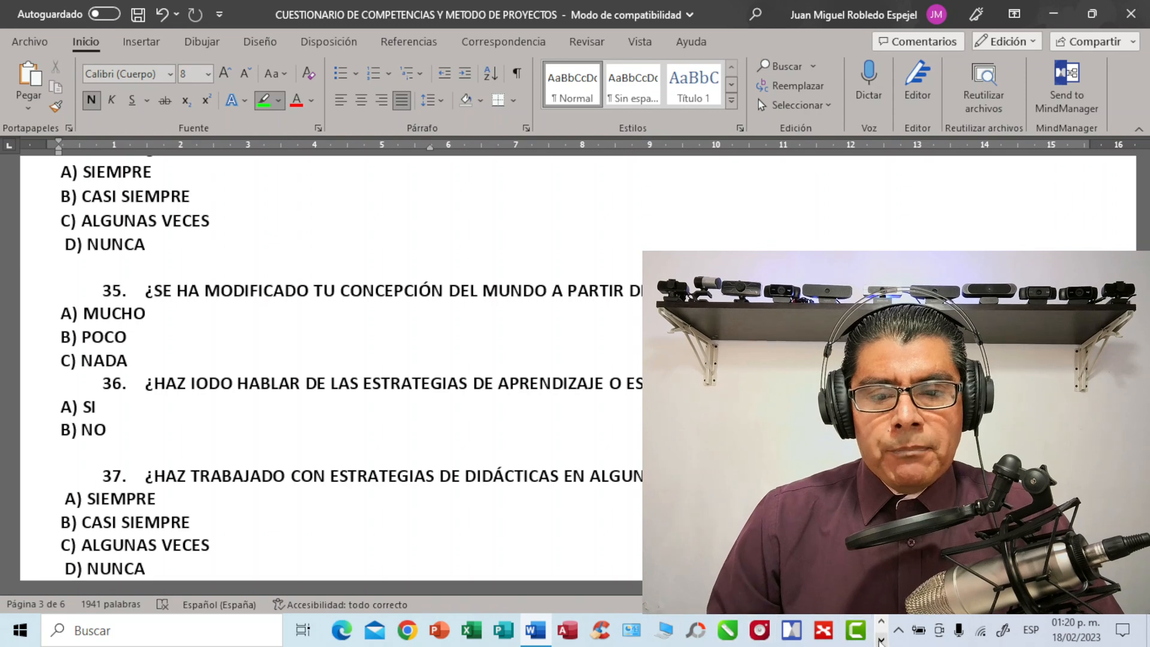
pyautogui.click(881, 640)
pyautogui.click(508, 635)
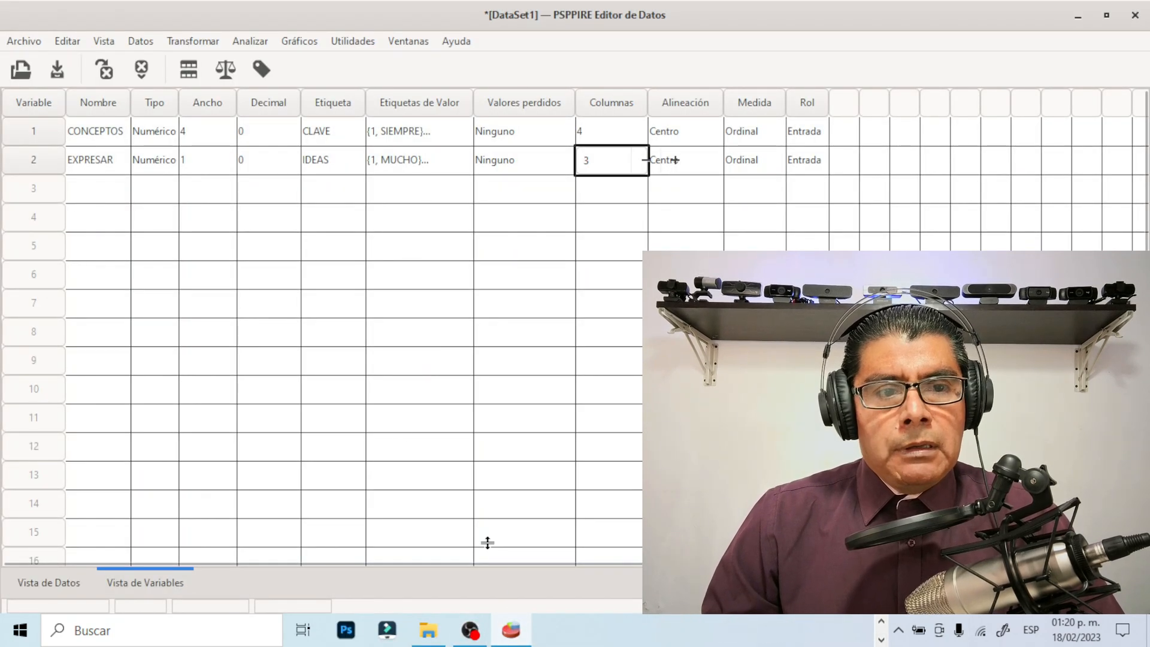
pyautogui.click(881, 622)
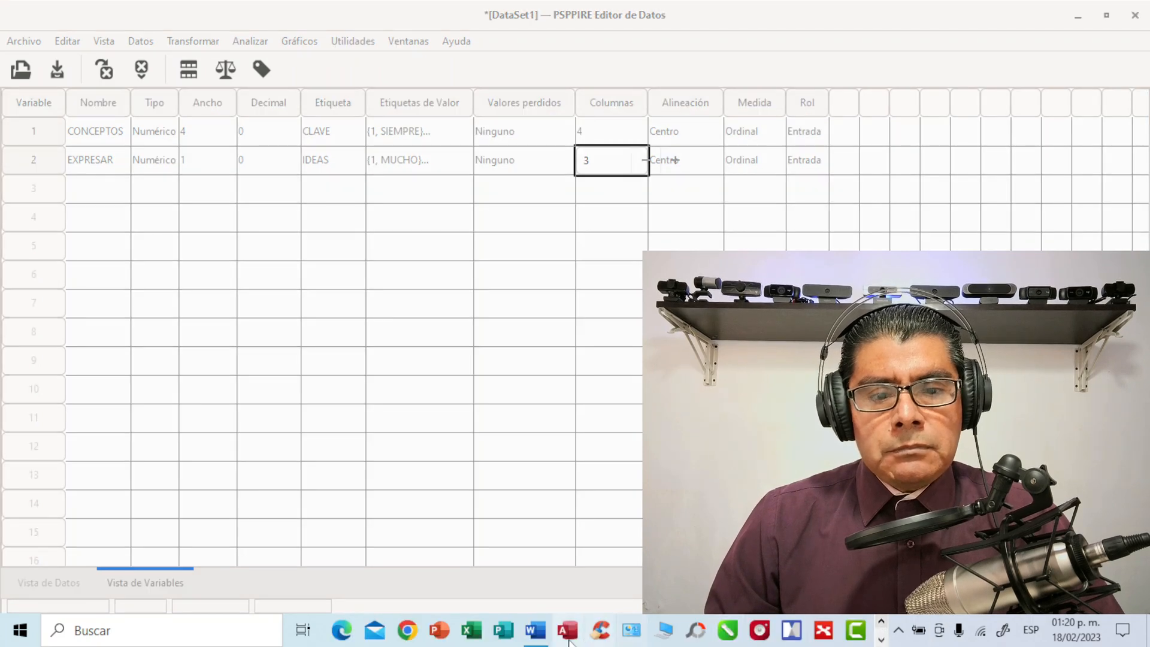
pyautogui.click(535, 630)
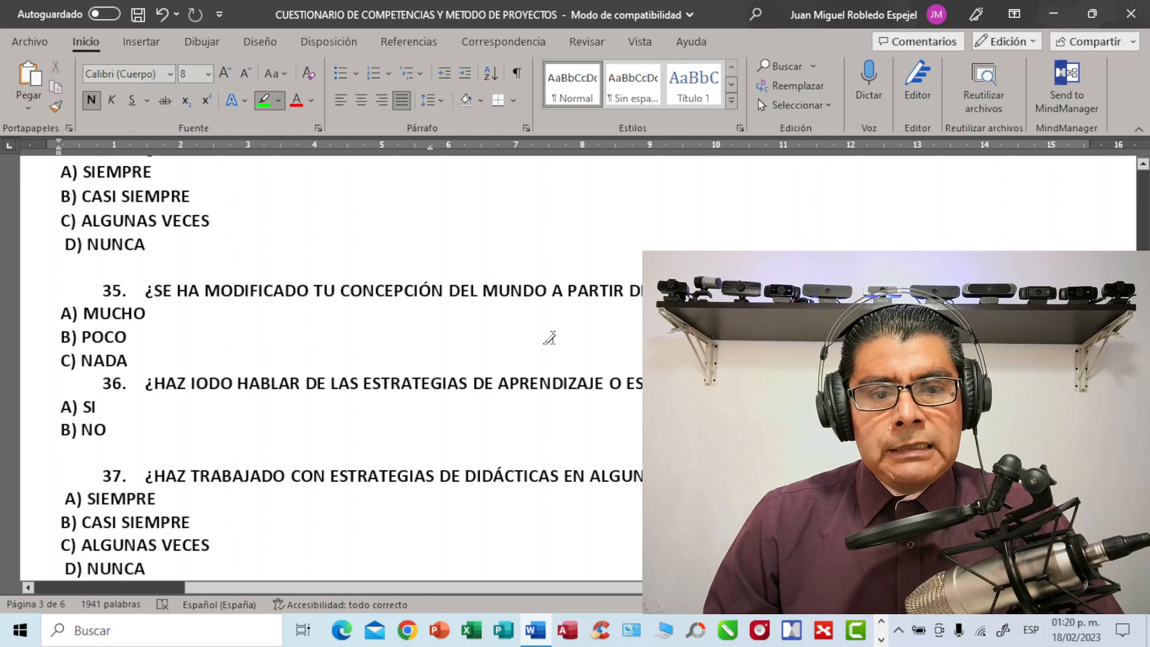
# Switch to PSPP and add a third variable named ESTRATEGIAS
pyautogui.click(881, 638)
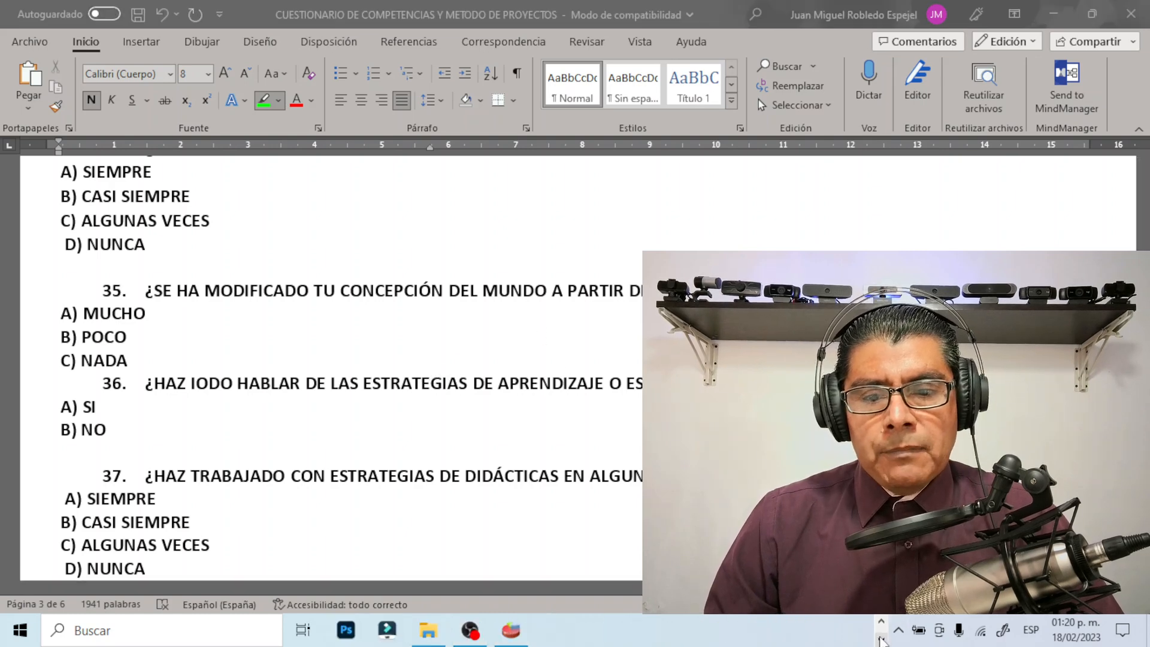
pyautogui.click(511, 631)
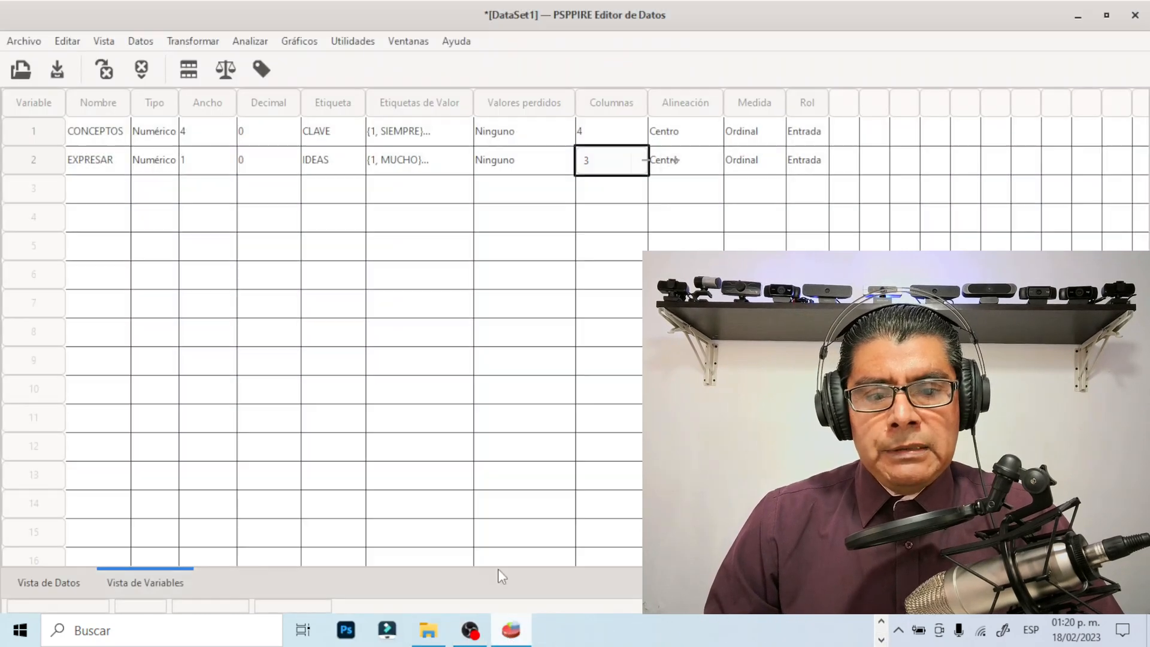
pyautogui.click(81, 189)
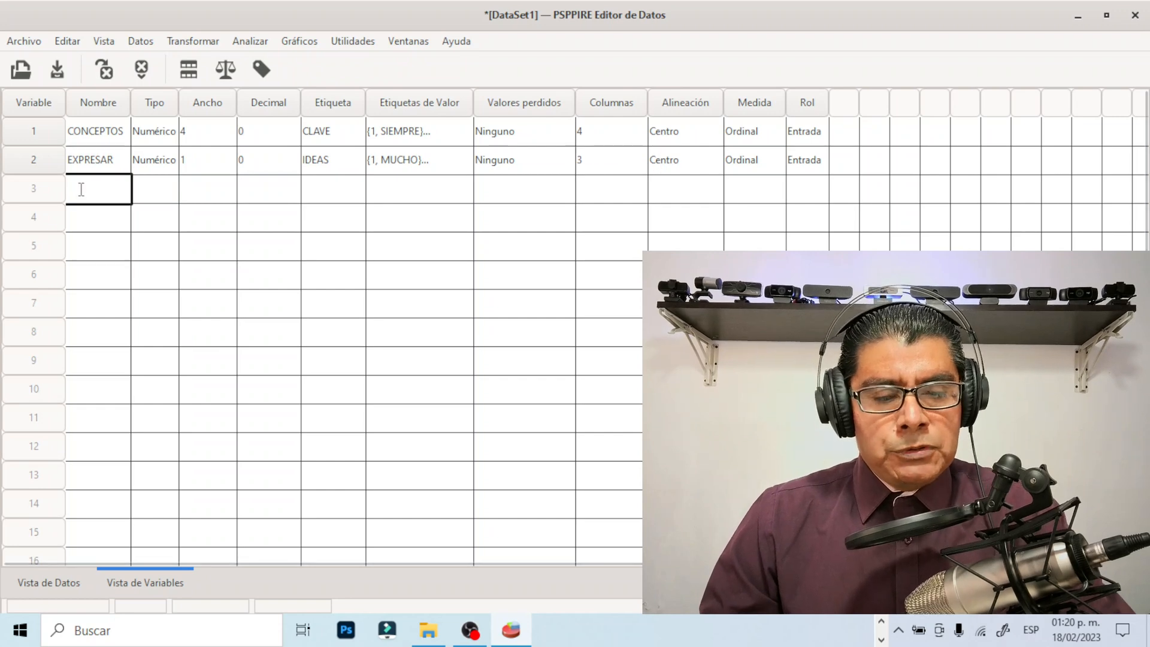
pyautogui.write('ESTRA')
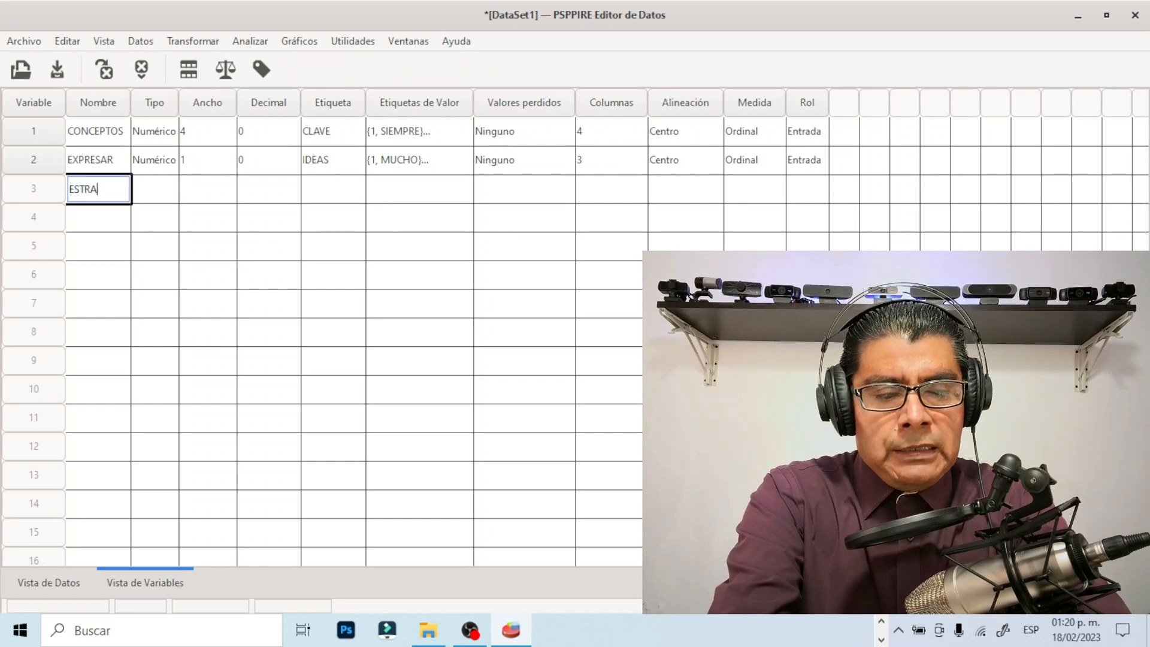
pyautogui.write('TEGIAS')
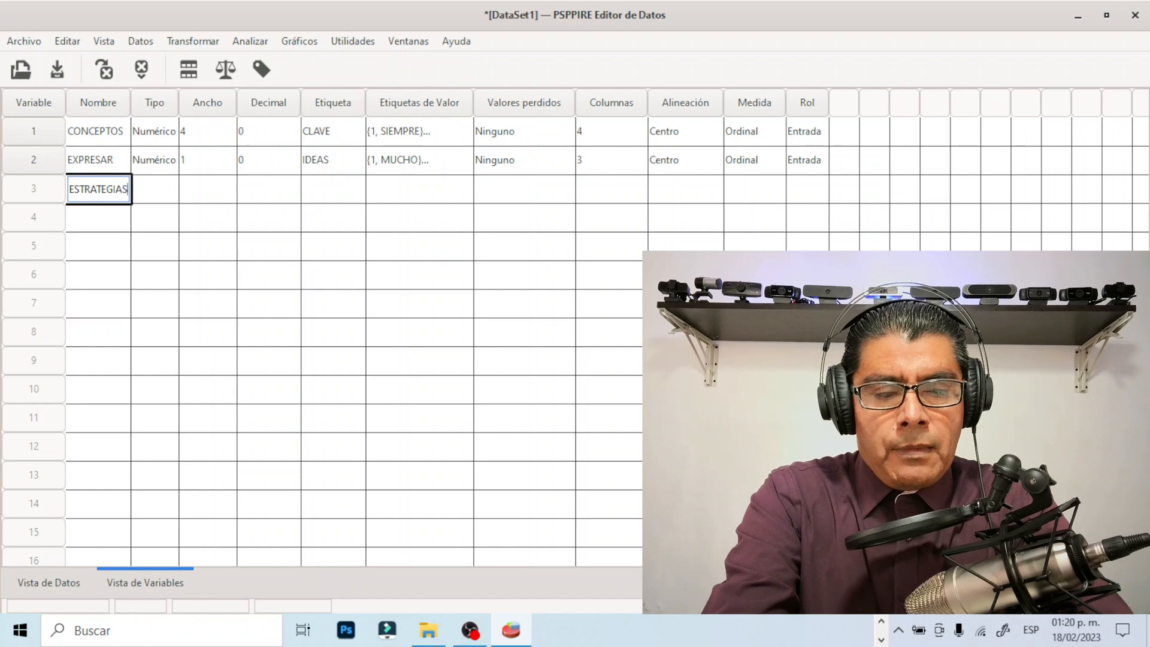
pyautogui.press('Return')
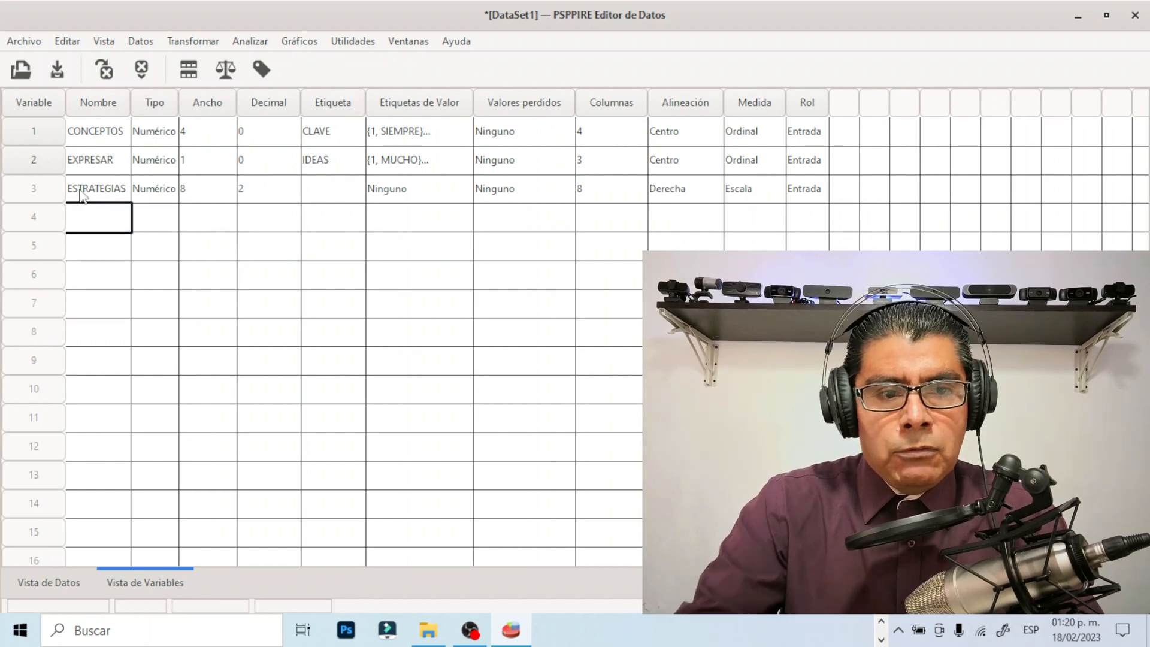
# Enter APRENDIZAJE as the label of the ESTRATEGIAS variable
pyautogui.click(327, 193)
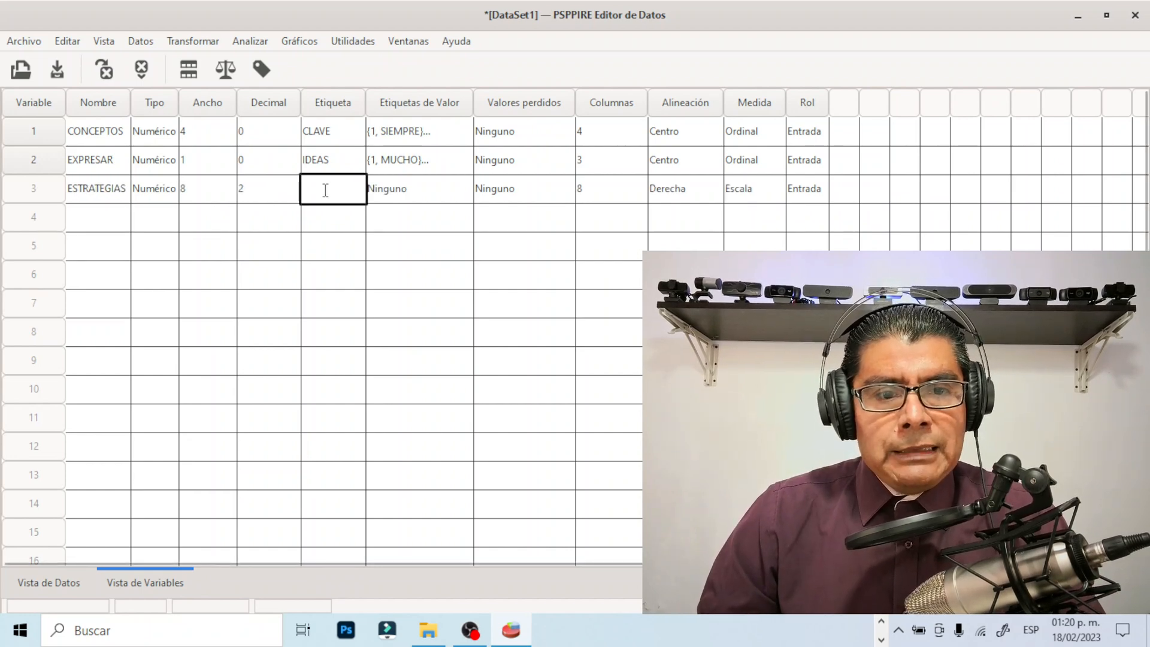
pyautogui.write('APRENDIZ')
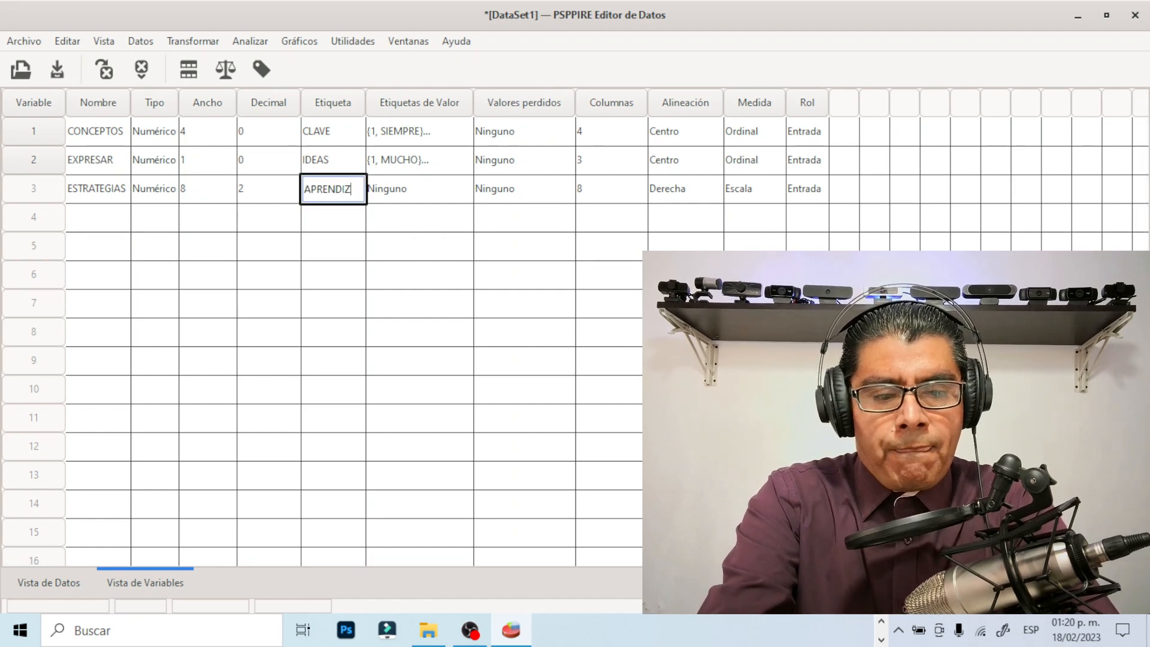
pyautogui.write('AJE')
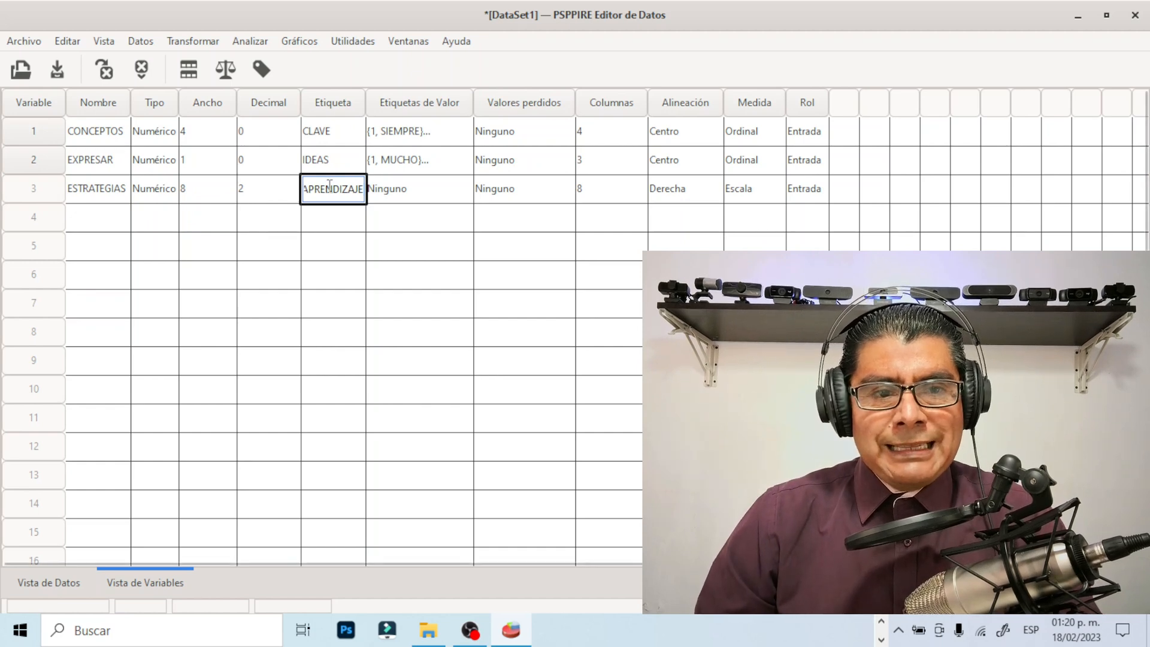
# Set the ESTRATEGIAS variable's width to 1, with 0 decimals
pyautogui.click(197, 188)
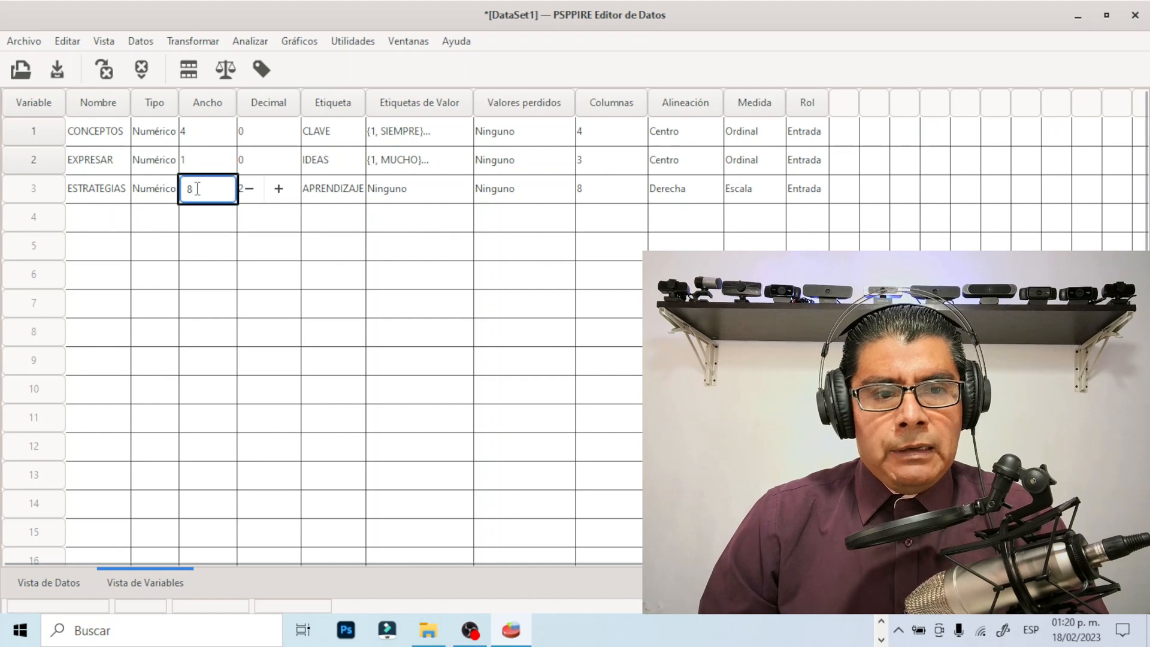
pyautogui.press('BackSpace')
pyautogui.write('2')
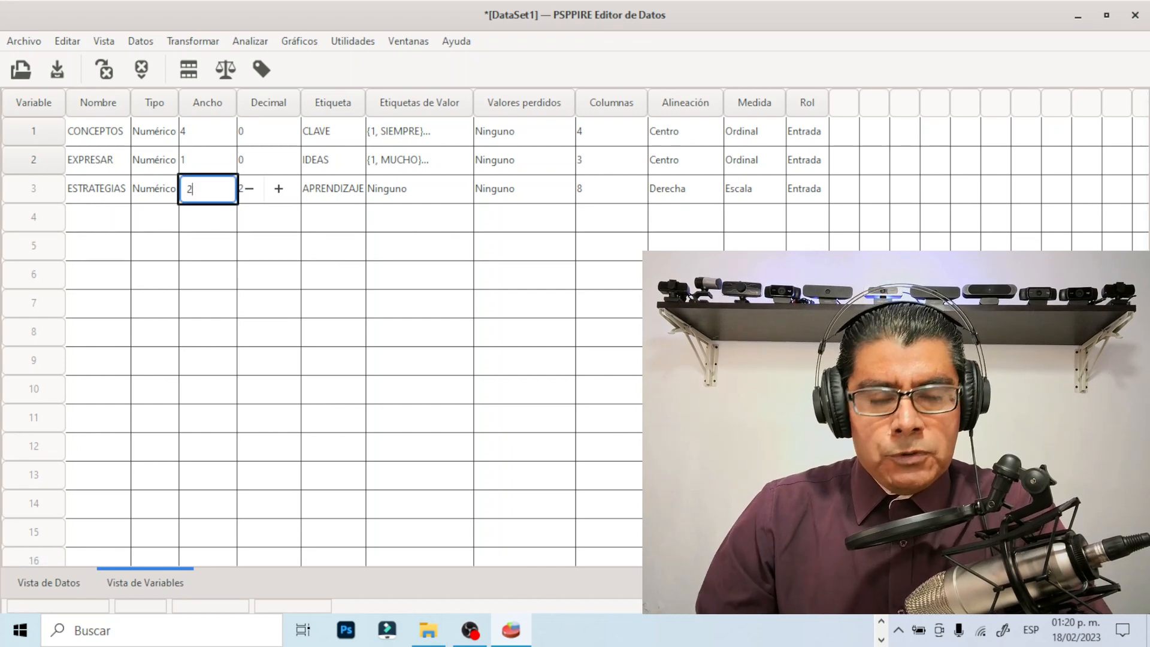
pyautogui.press('Return')
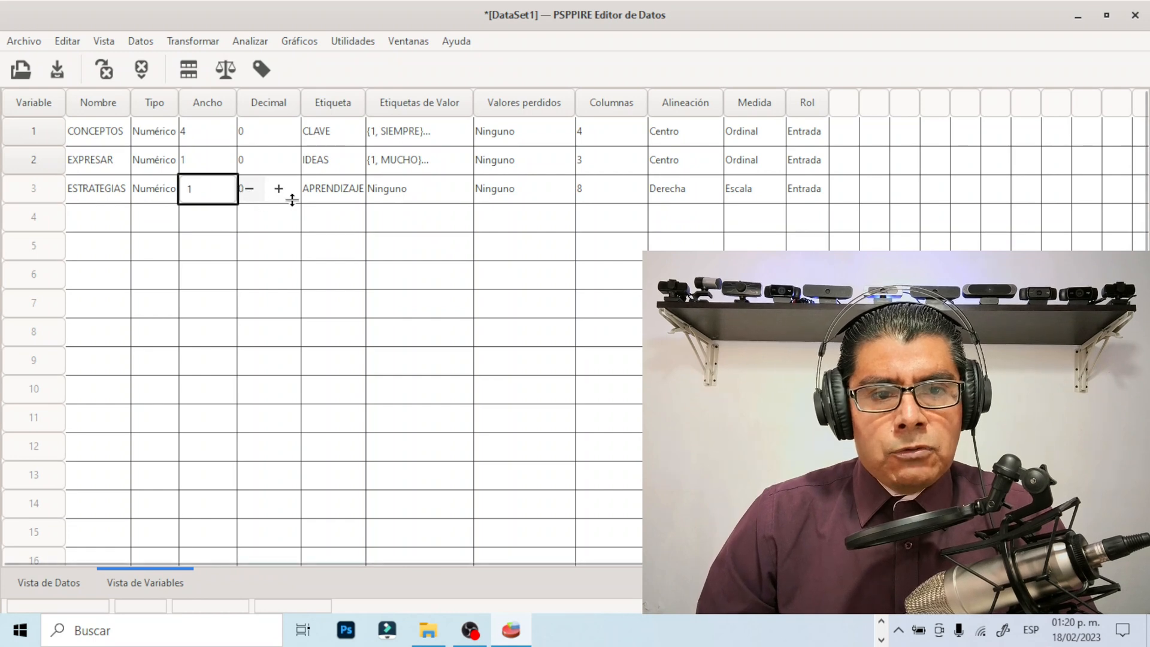
# Open the value labels of the ESTRATEGIAS variable and add 1 = SI
pyautogui.click(455, 189)
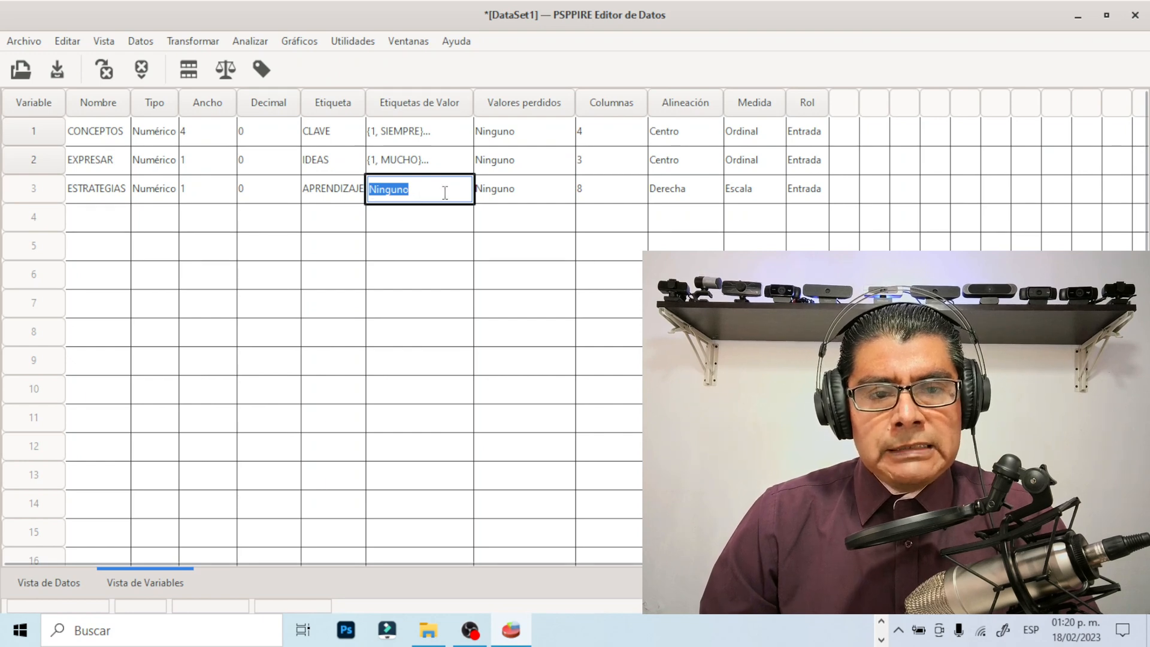
pyautogui.click(445, 193)
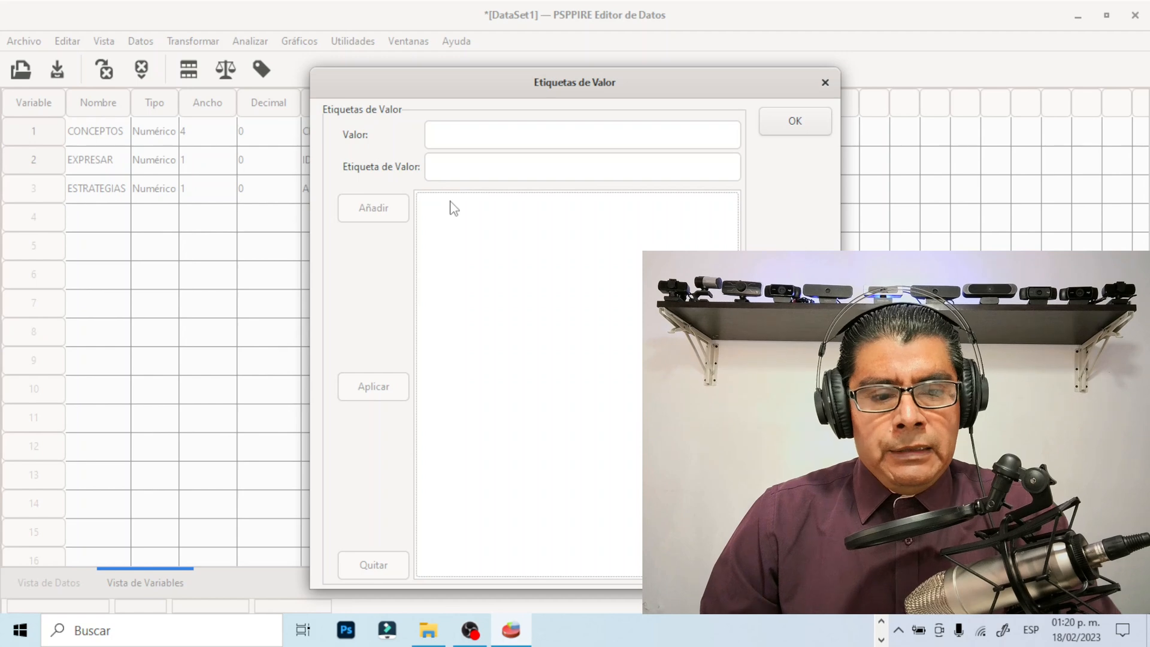
pyautogui.click(442, 135)
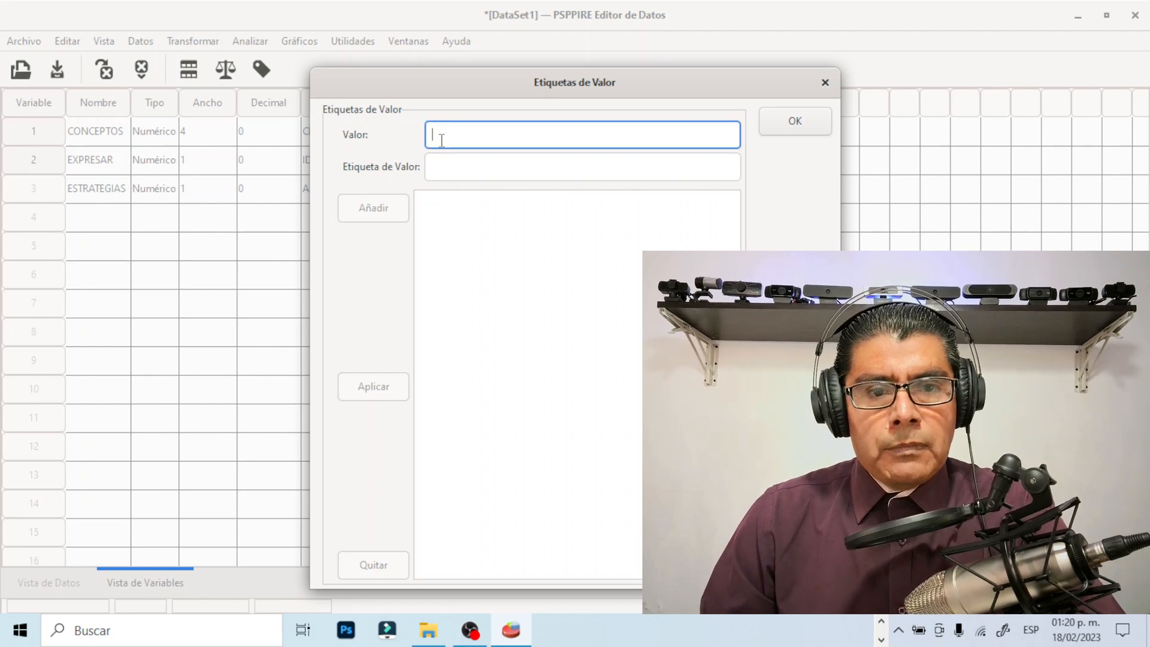
pyautogui.write('1')
pyautogui.click(446, 167)
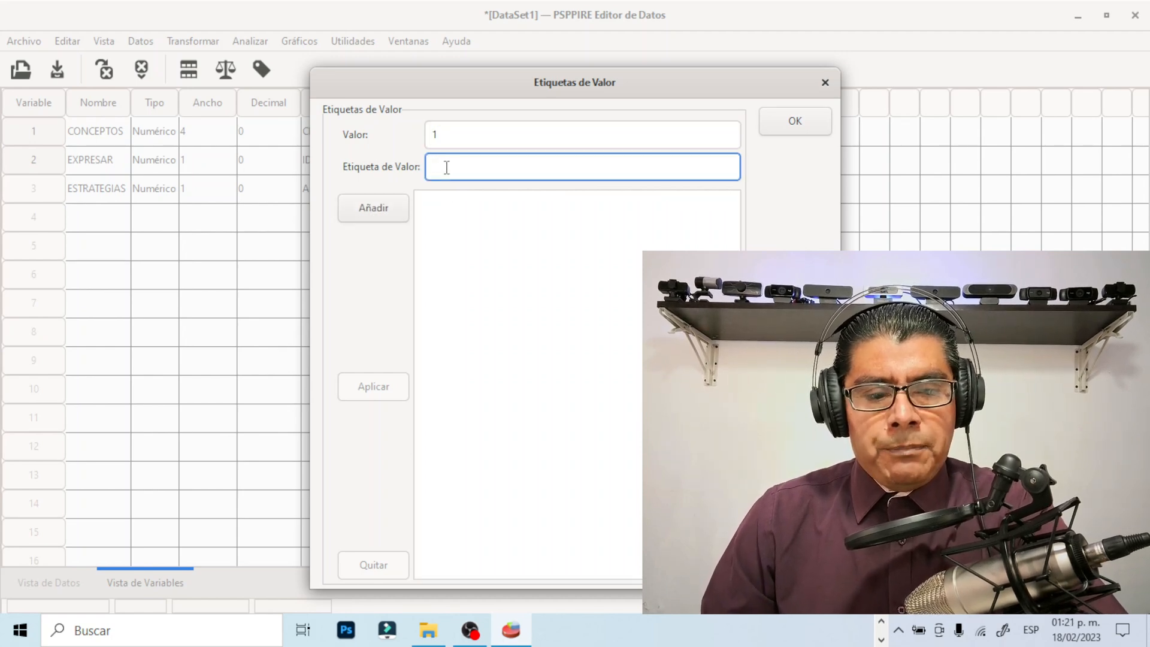
pyautogui.write('SI')
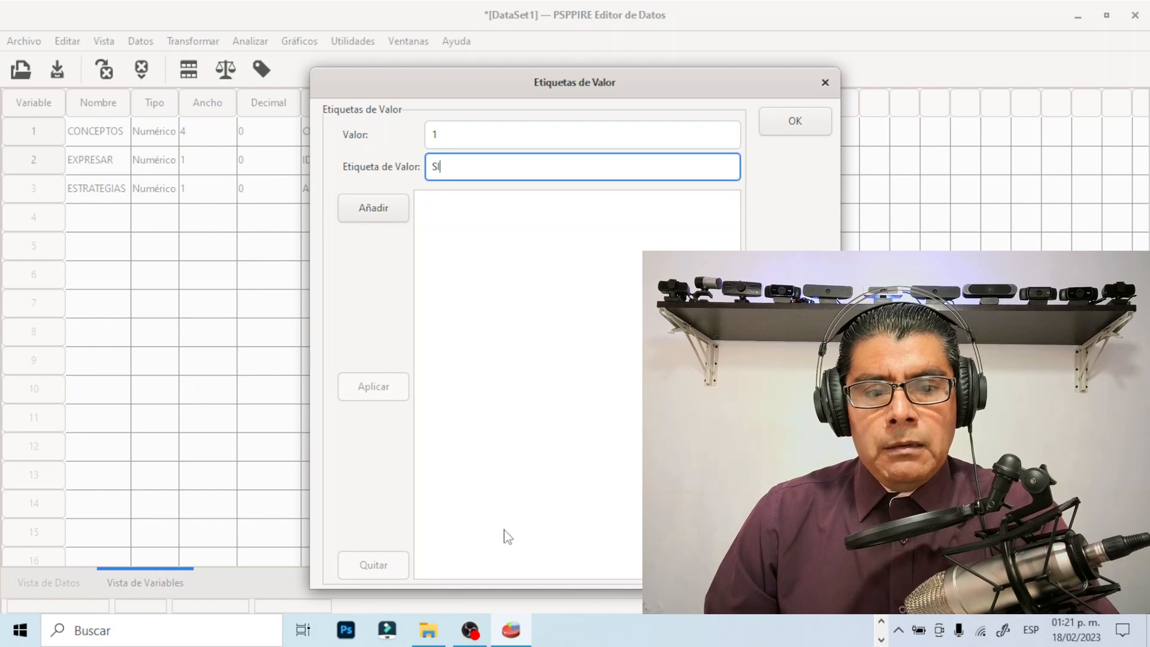
pyautogui.click(385, 213)
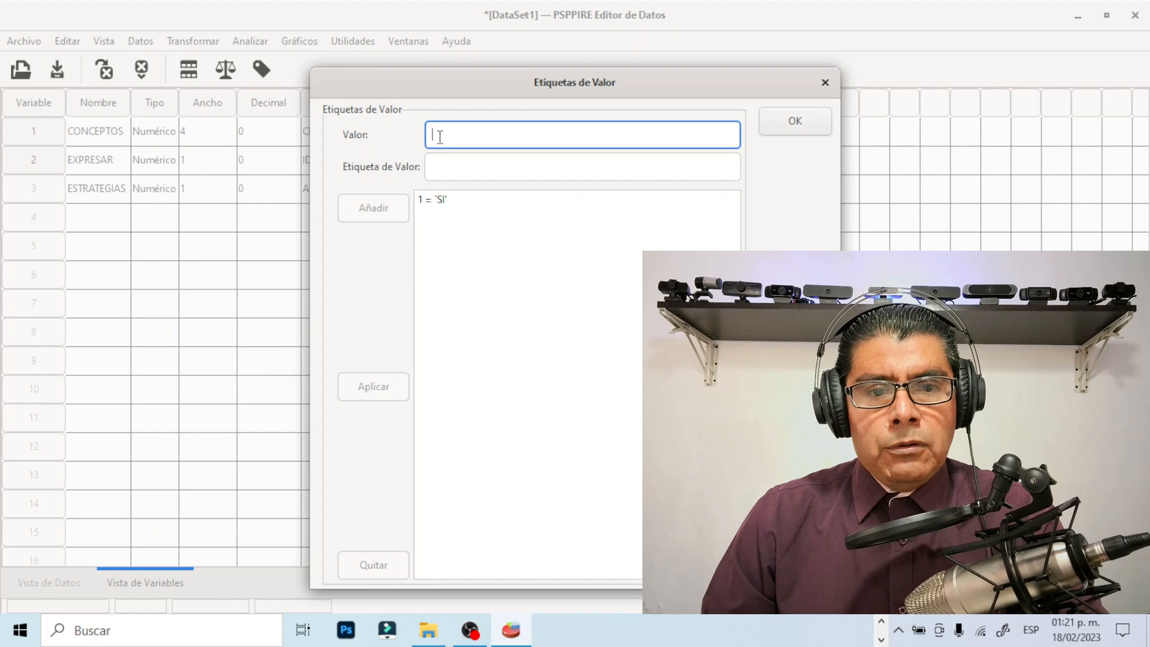
# Add the value label 2 = NO to ESTRATEGIAS and accept its value labels, returning to PSPP after checking question 36 in Word
pyautogui.write('2')
pyautogui.click(448, 168)
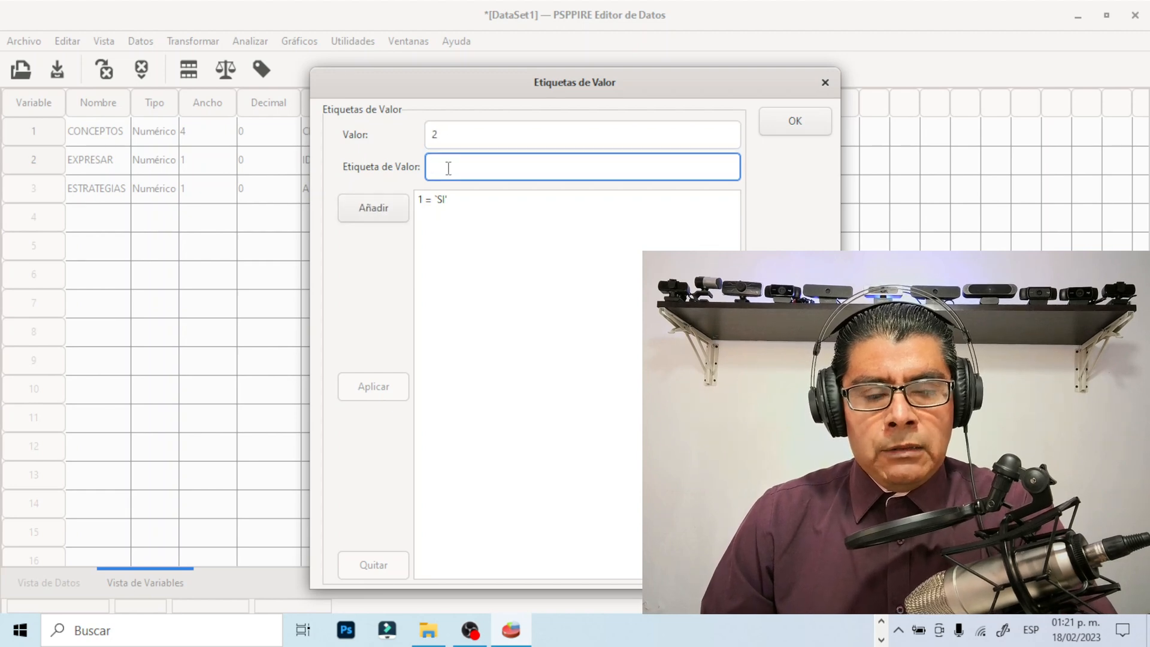
pyautogui.click(374, 210)
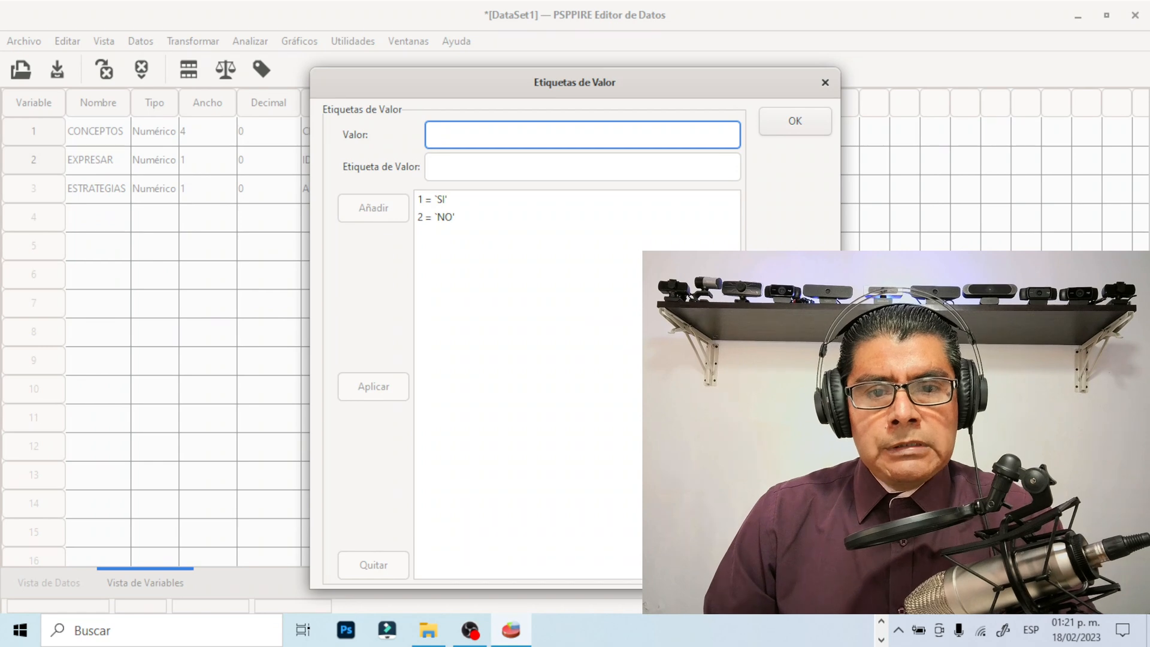
pyautogui.click(803, 127)
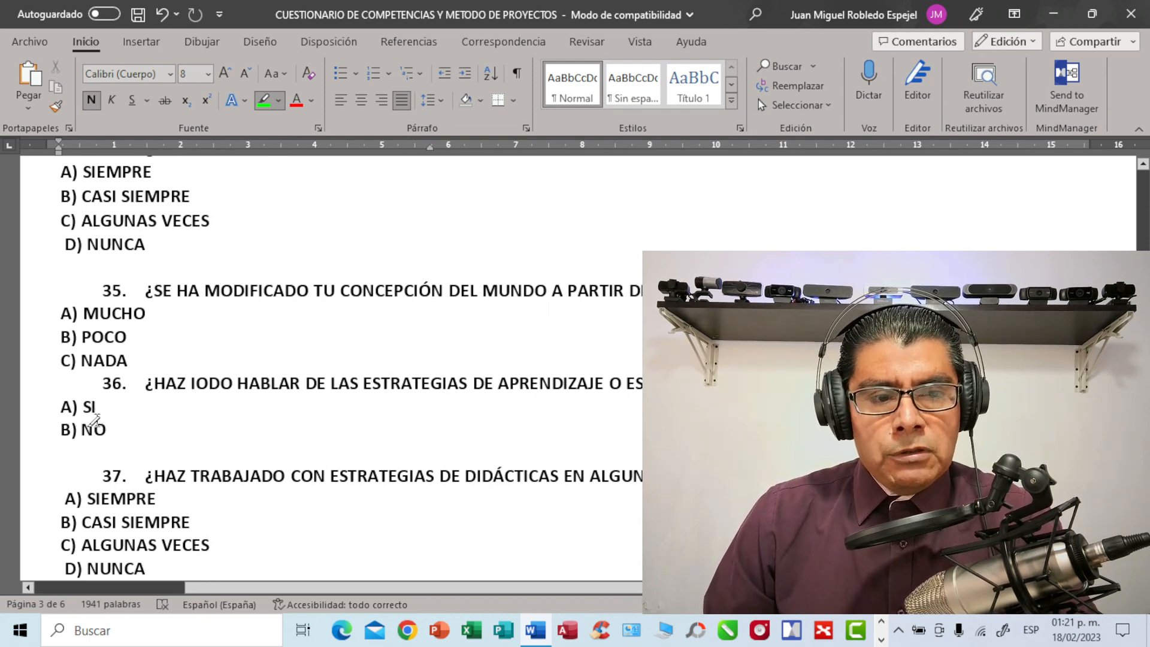
pyautogui.click(881, 627)
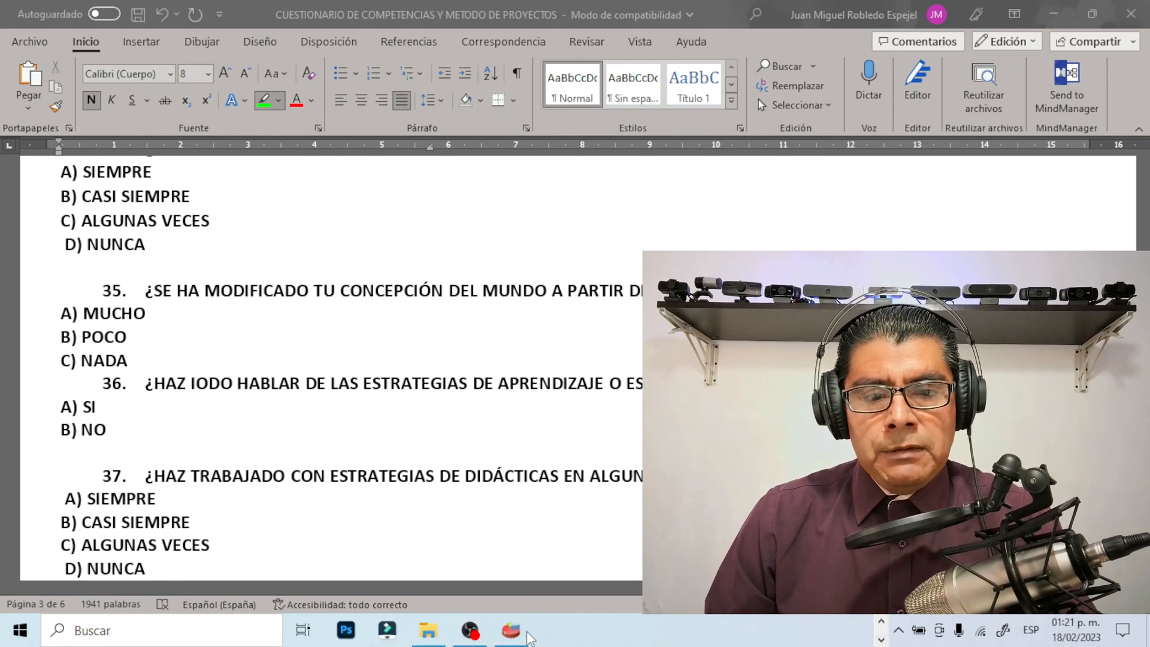
pyautogui.click(526, 634)
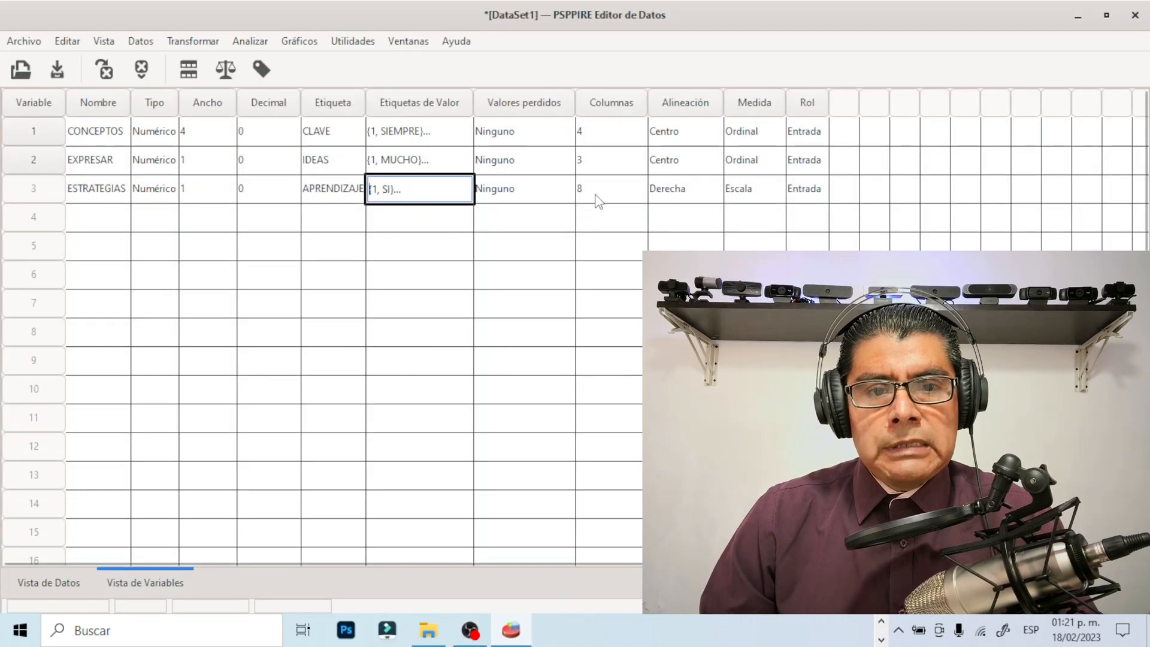
# Try to set the display columns of ESTRATEGIAS to 2 and set its alignment to Centro
pyautogui.click(598, 196)
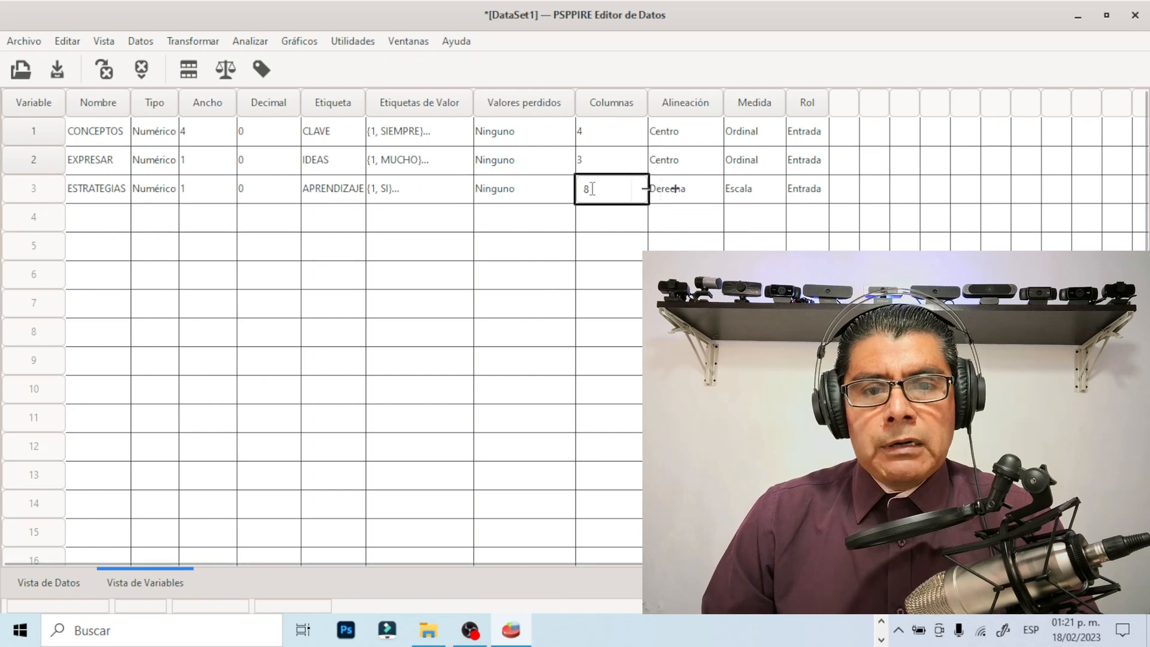
pyautogui.write('2')
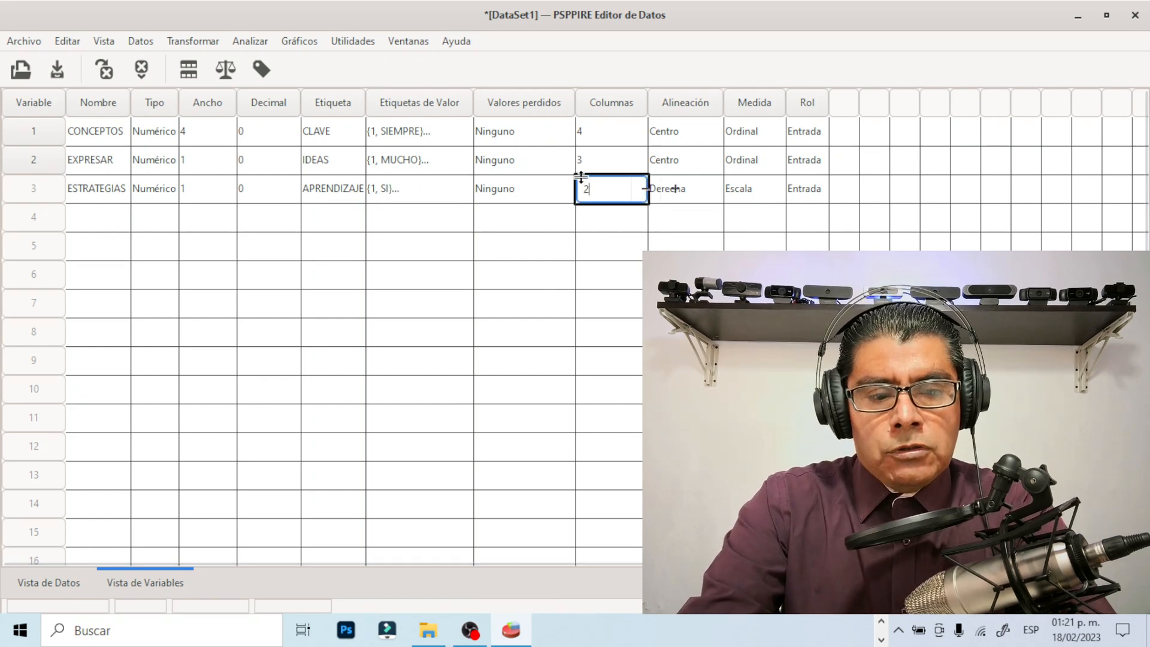
pyautogui.click(701, 192)
pyautogui.click(708, 189)
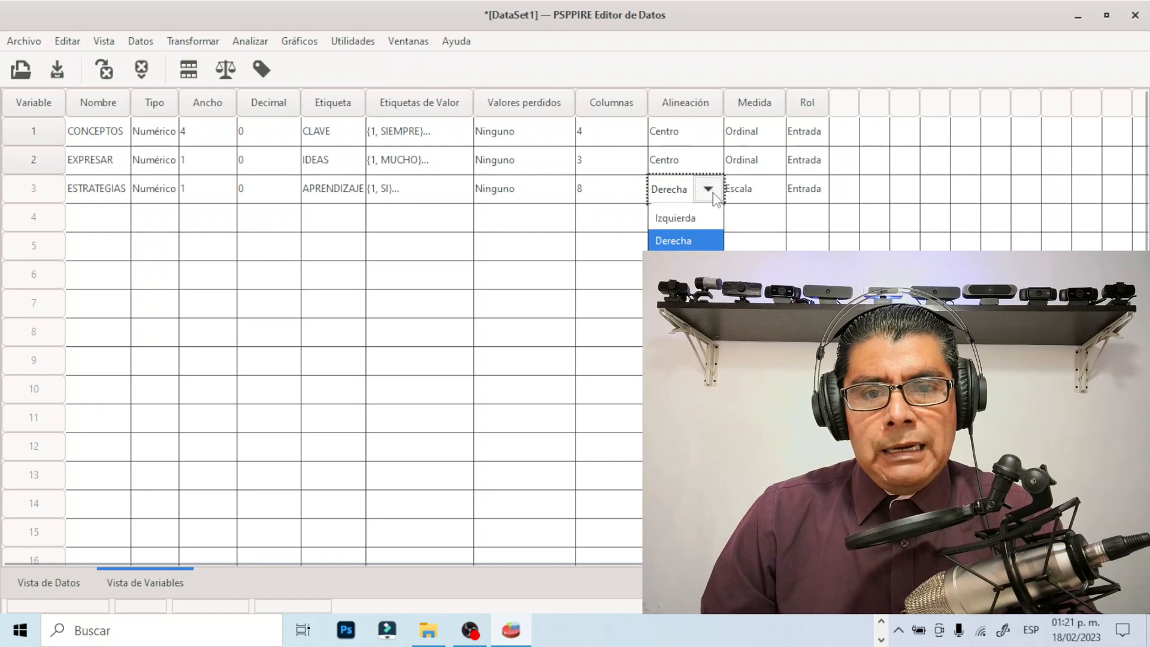
pyautogui.click(674, 264)
pyautogui.click(598, 196)
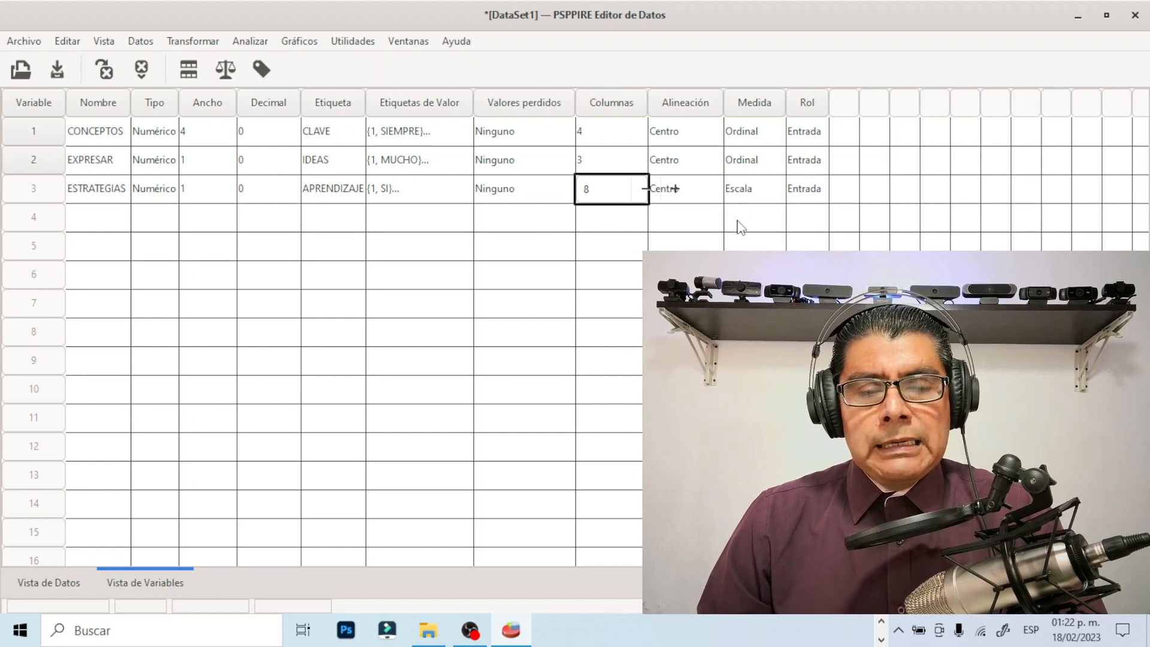
# Set the measurement level of the ESTRATEGIAS variable to Ordinal
pyautogui.click(775, 190)
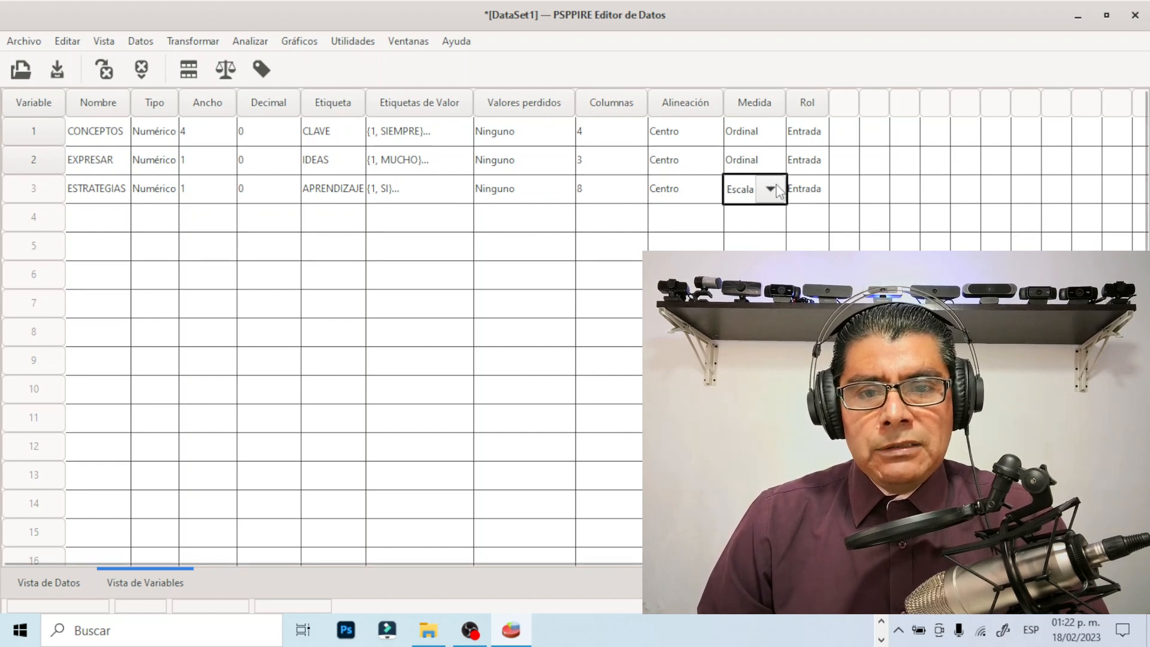
pyautogui.click(773, 191)
pyautogui.click(750, 239)
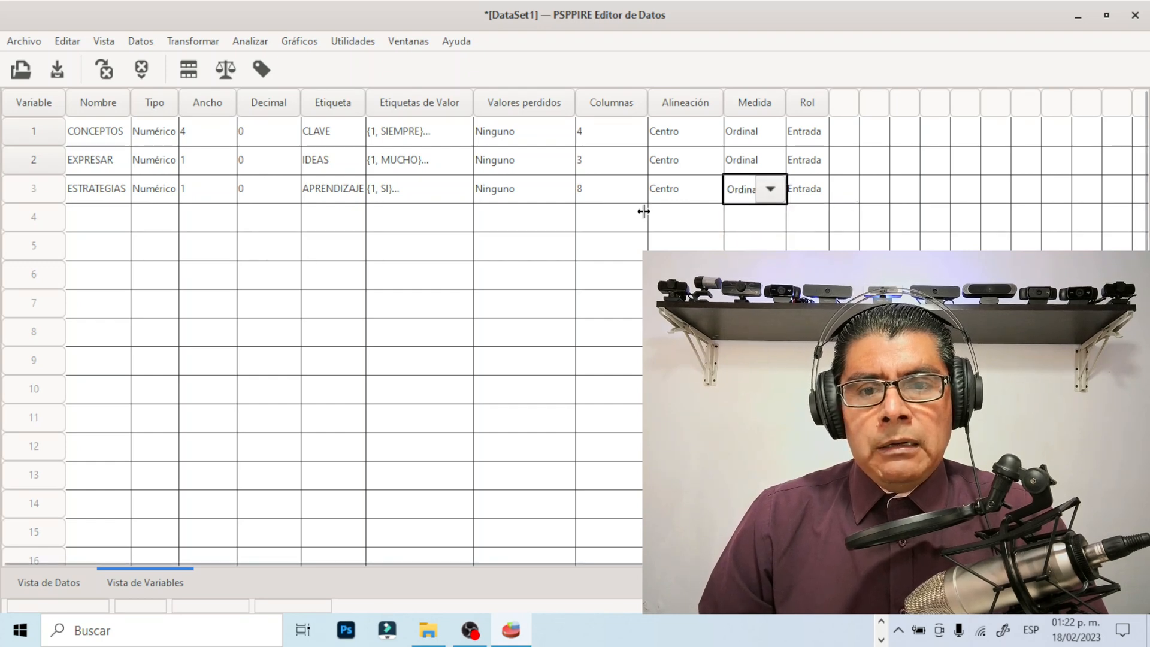
pyautogui.click(623, 199)
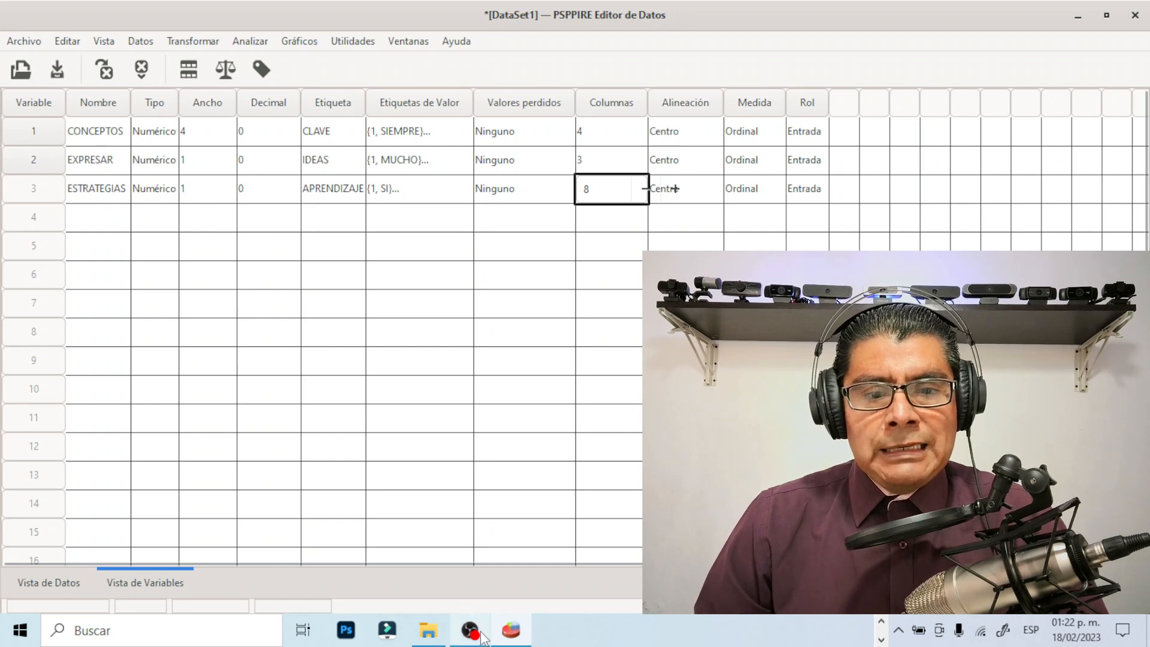
# Minimize the open windows to reach the desktop and open the ANALISIS SAV file
pyautogui.moveTo(479, 636)
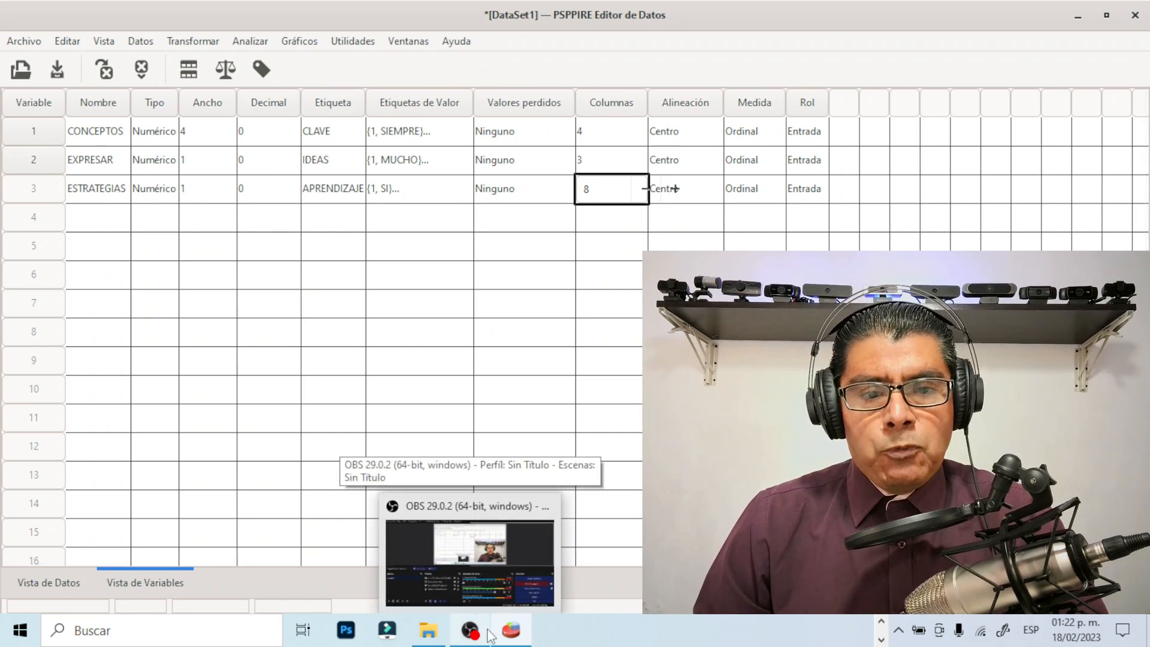
pyautogui.moveTo(517, 636)
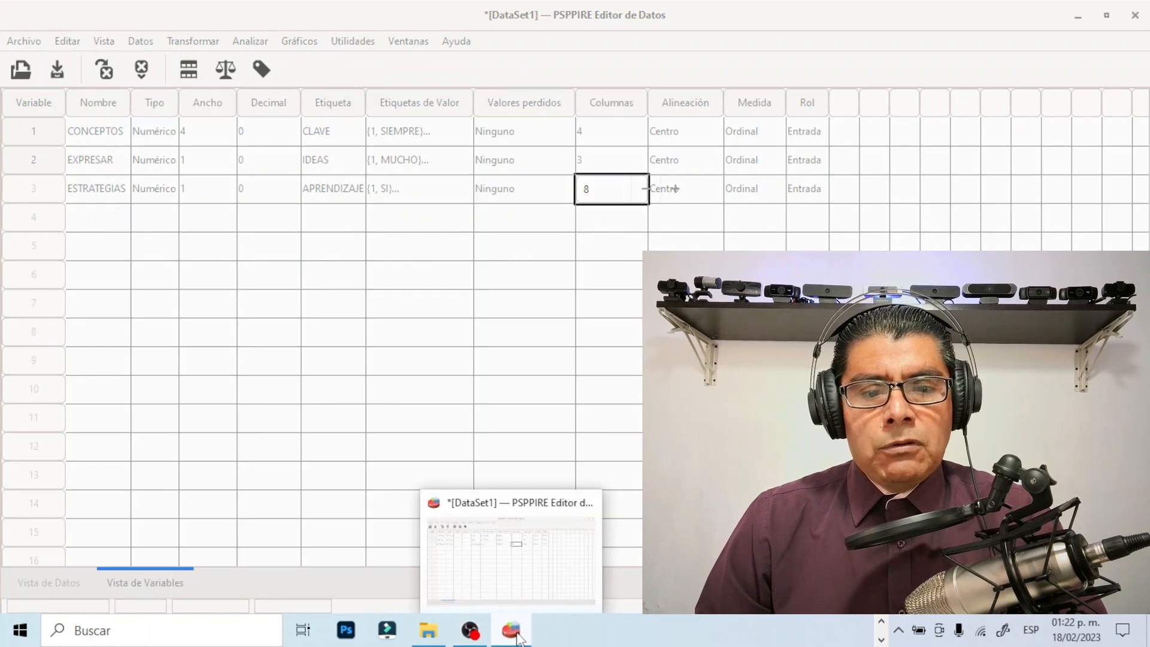
pyautogui.moveTo(424, 639)
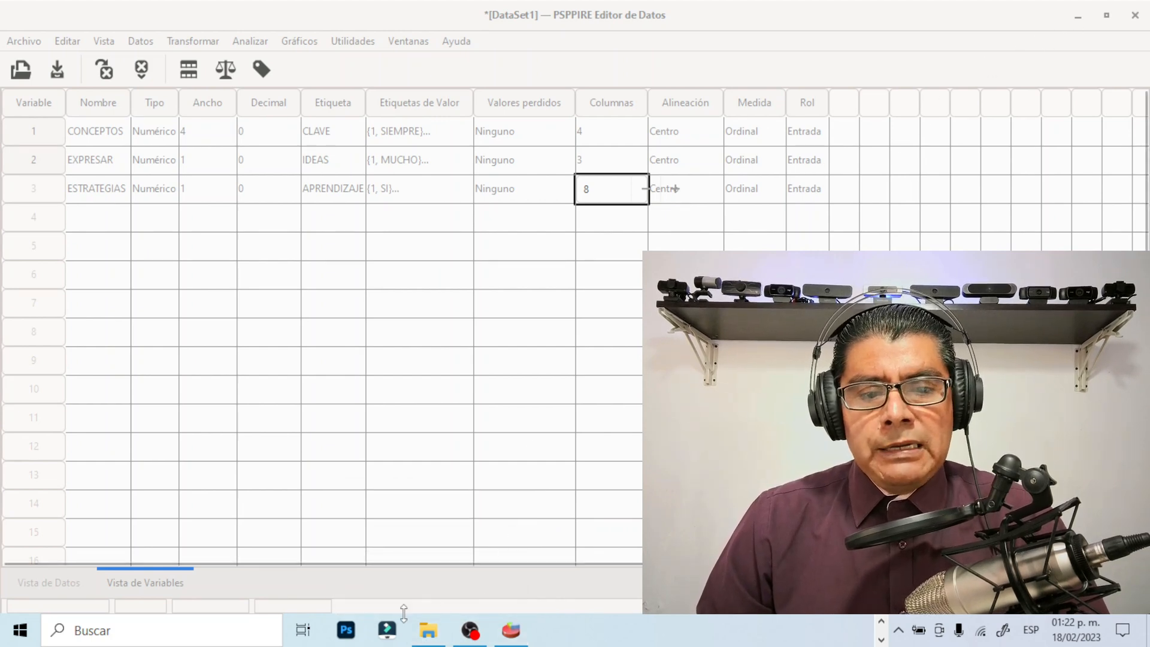
pyautogui.click(881, 637)
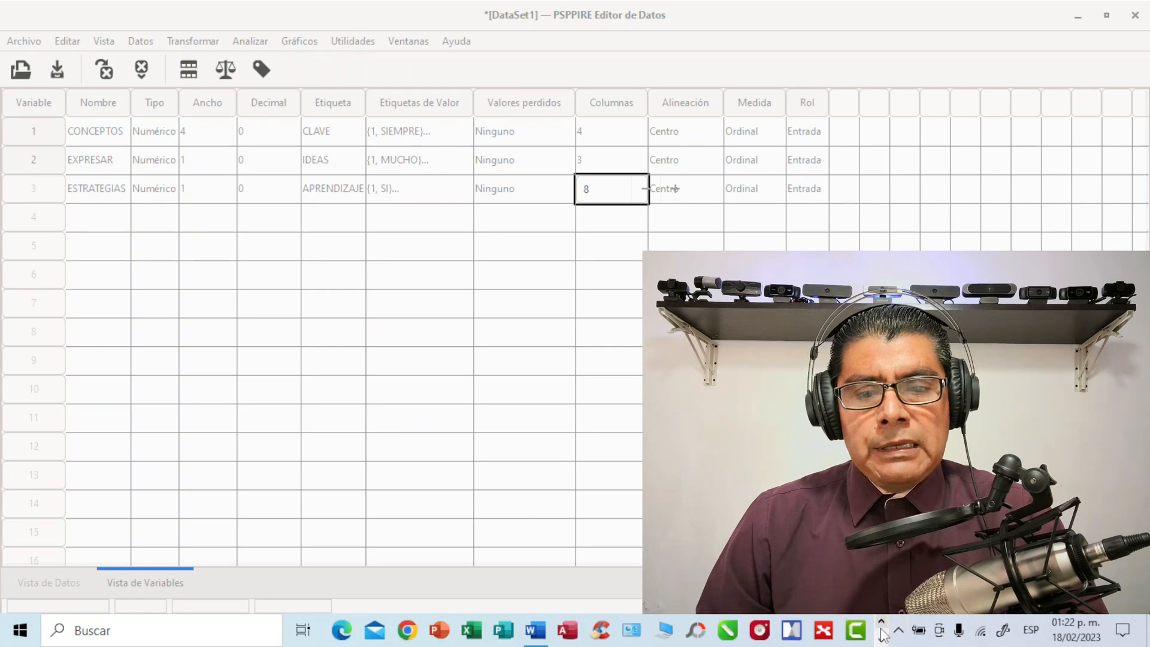
pyautogui.click(1078, 16)
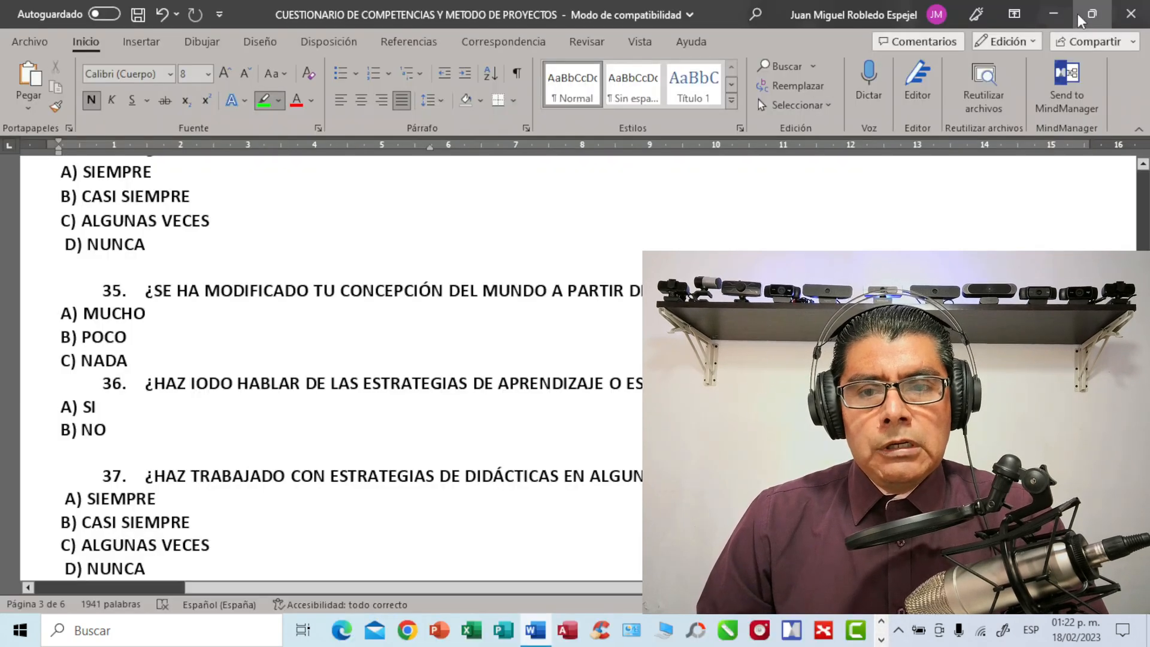
pyautogui.click(1063, 14)
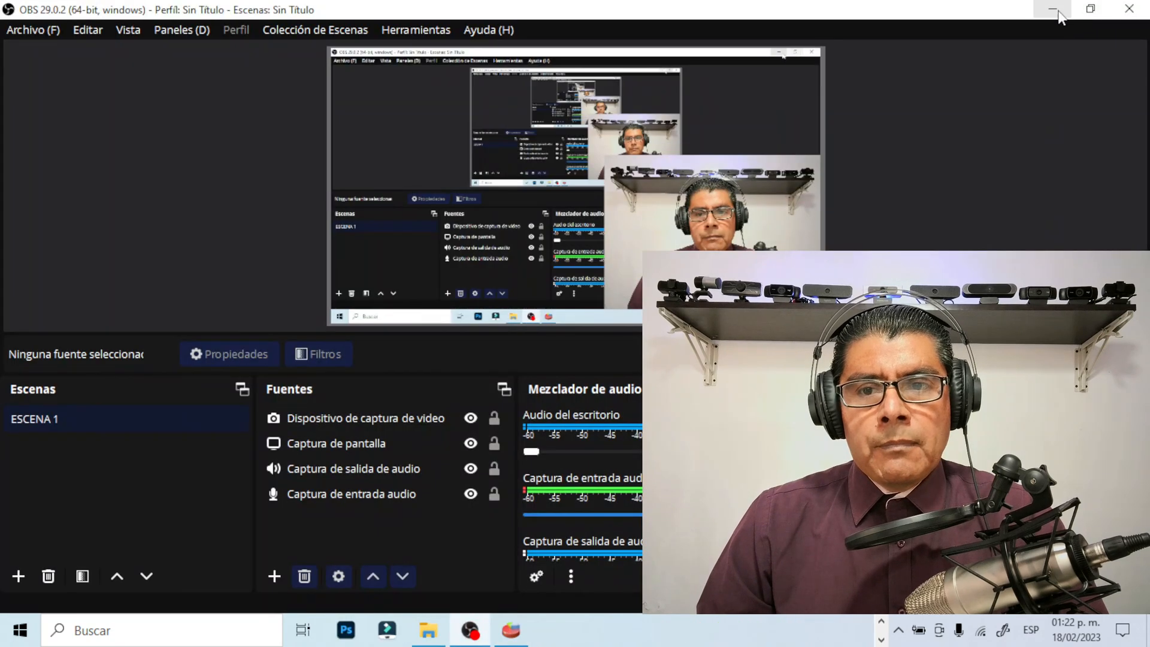
pyautogui.click(1055, 9)
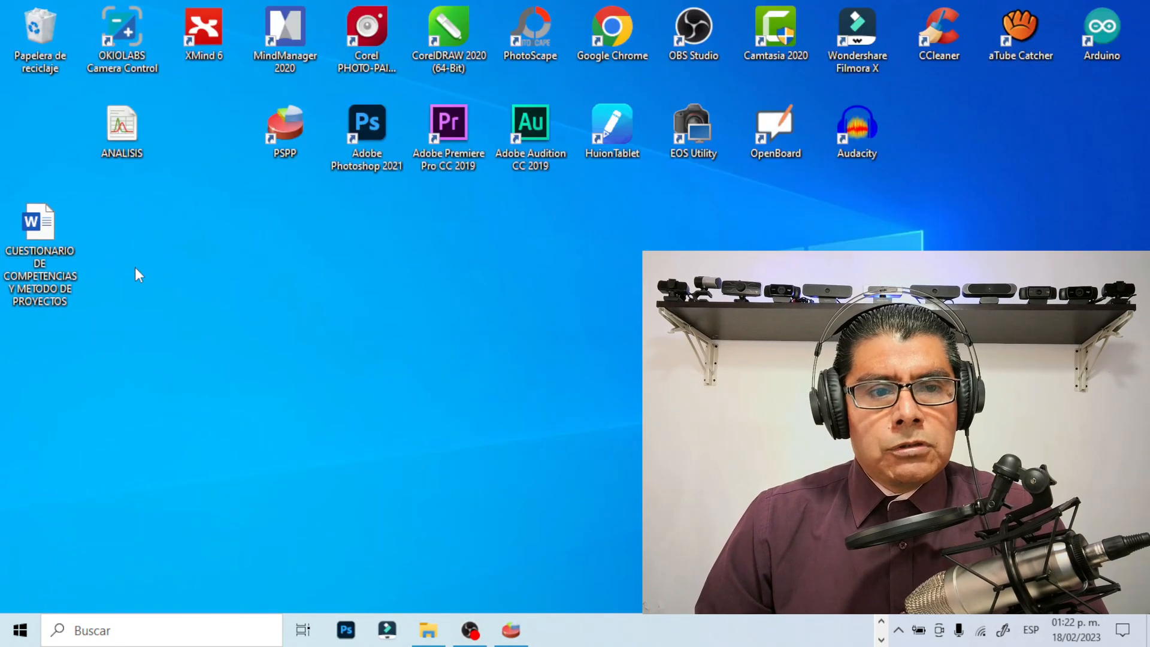
pyautogui.click(129, 123)
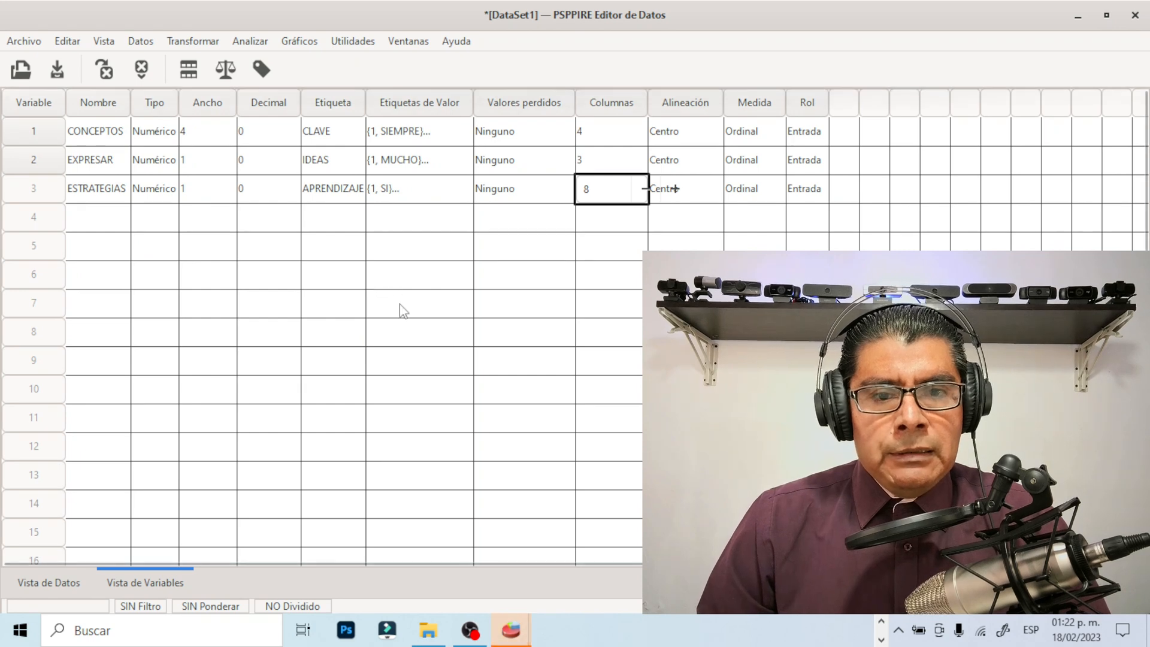
# Bring the ANALISIS.sav data editor window to the front
pyautogui.scroll(-1, 415, 454)
pyautogui.moveTo(513, 632)
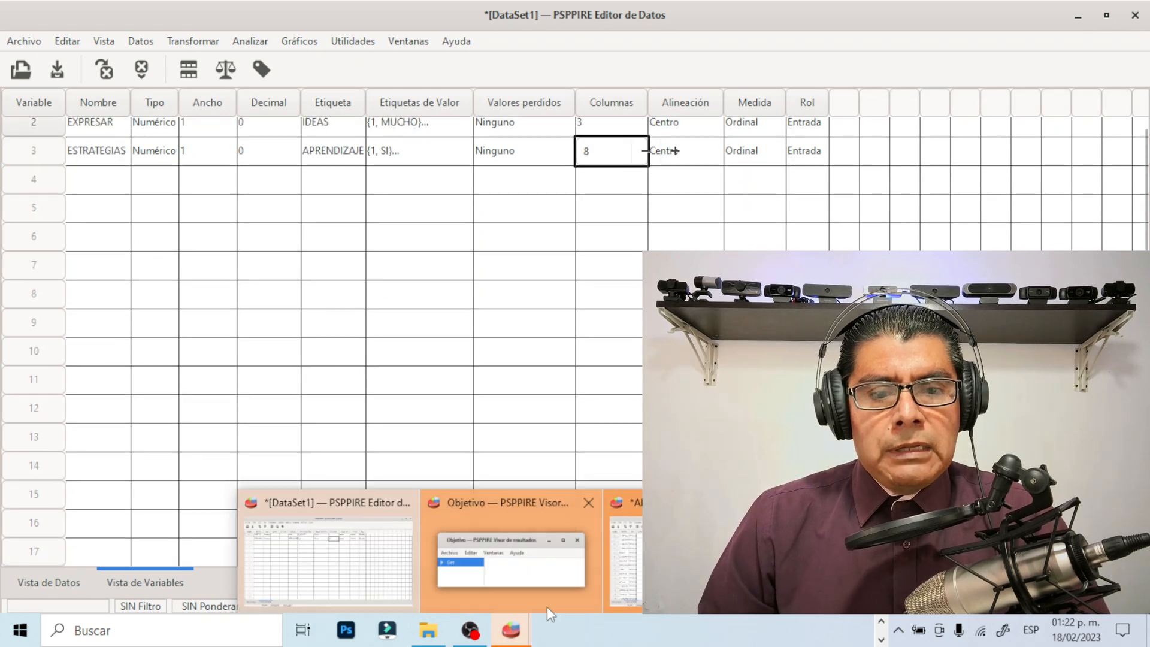
pyautogui.moveTo(623, 539)
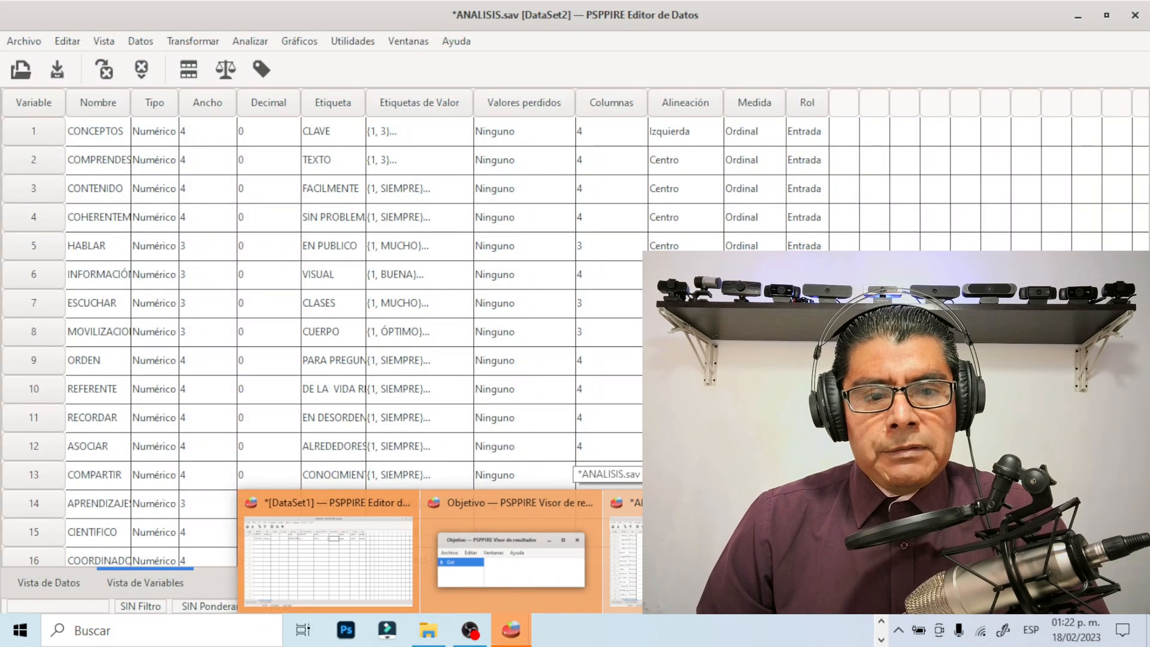
pyautogui.click(623, 540)
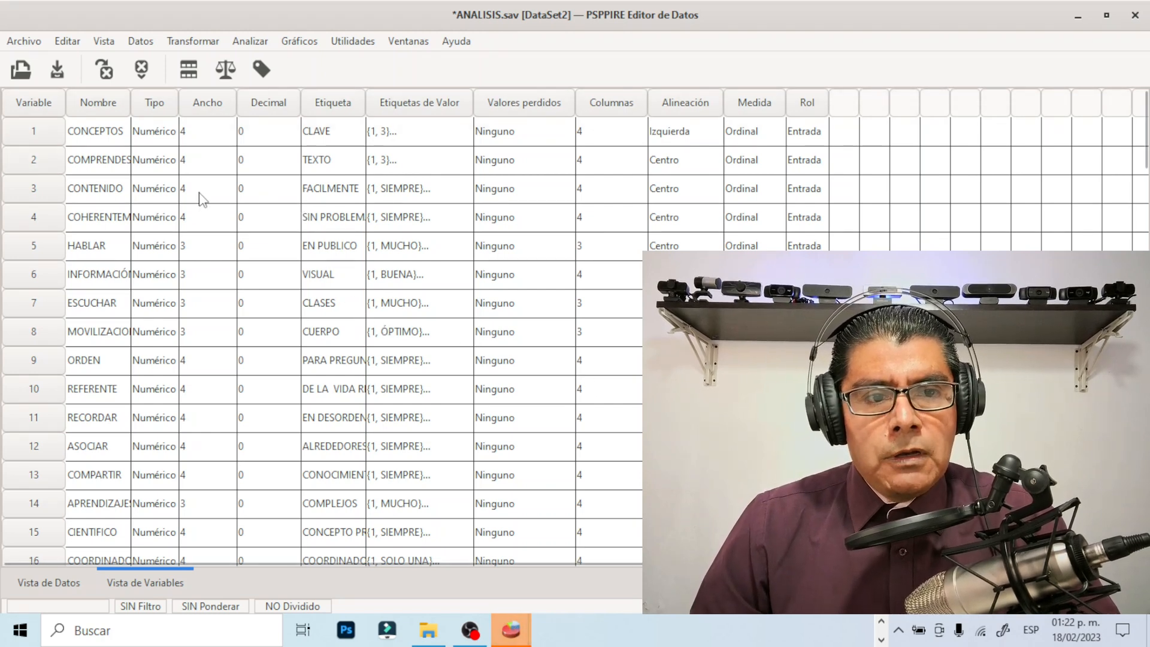
# Look through the variables of ANALISIS.sav and inspect the value labels of the EDAD variable, closing them unchanged
pyautogui.scroll(-14, 138, 276)
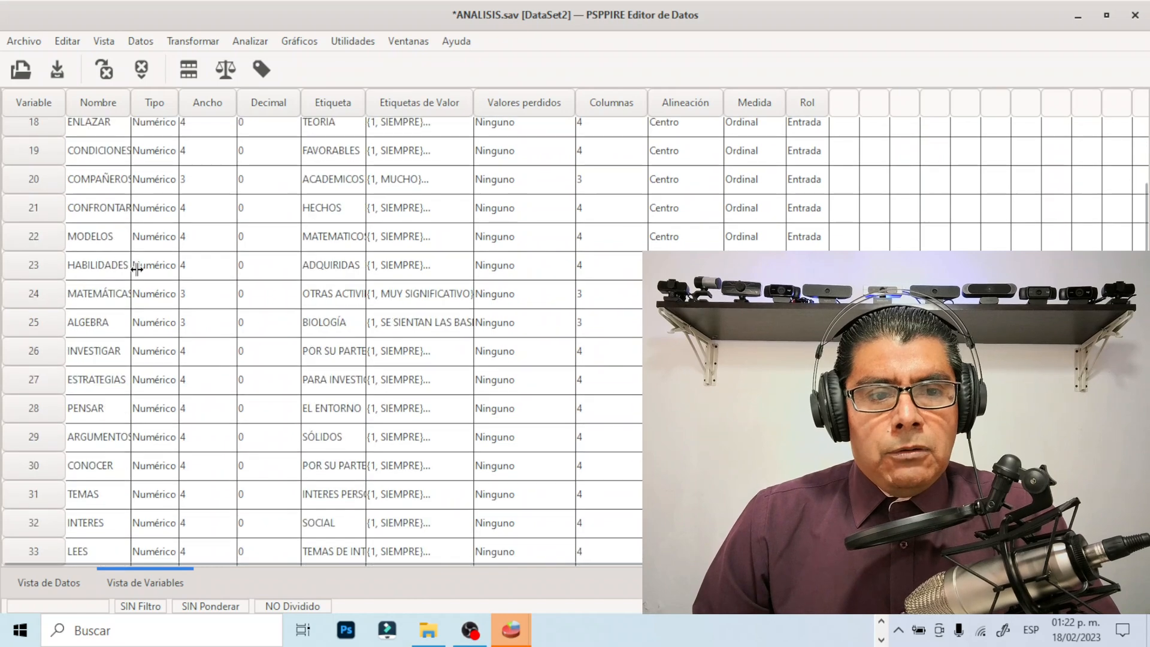
pyautogui.scroll(-11, 157, 365)
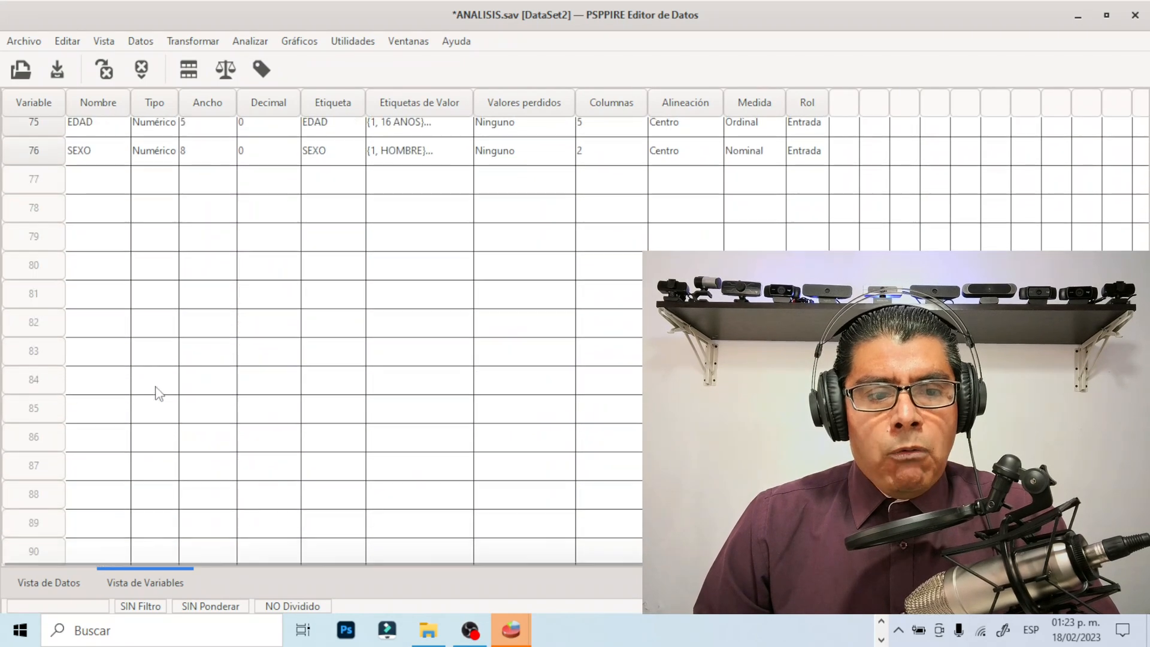
pyautogui.scroll(2, 154, 390)
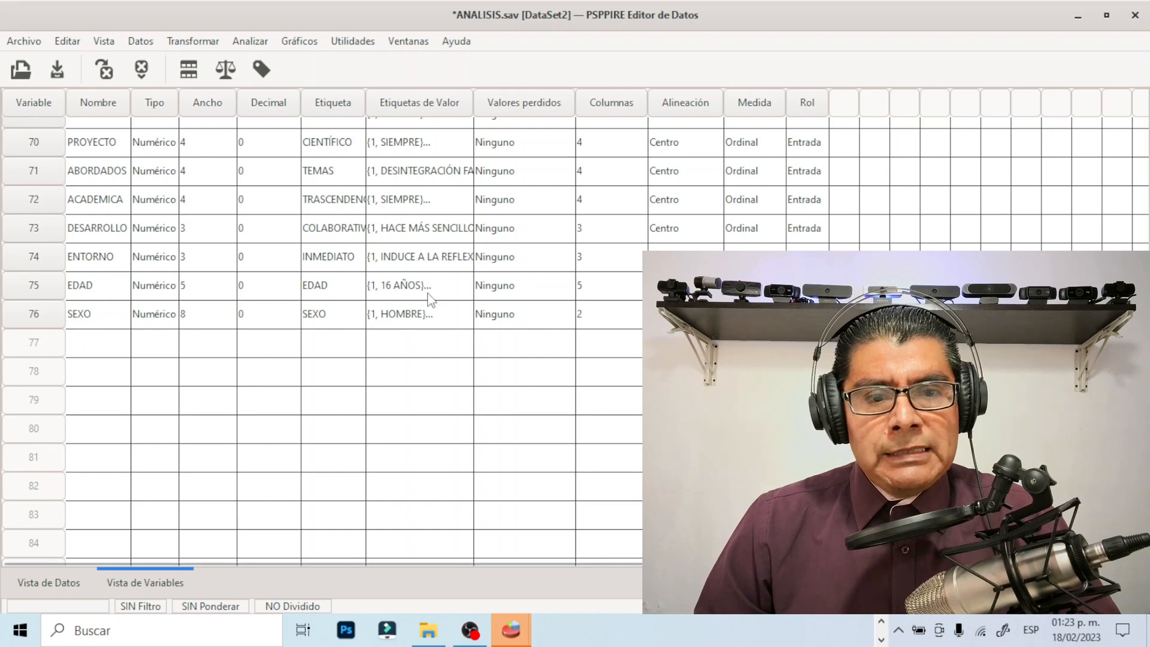
pyautogui.click(463, 294)
pyautogui.click(465, 292)
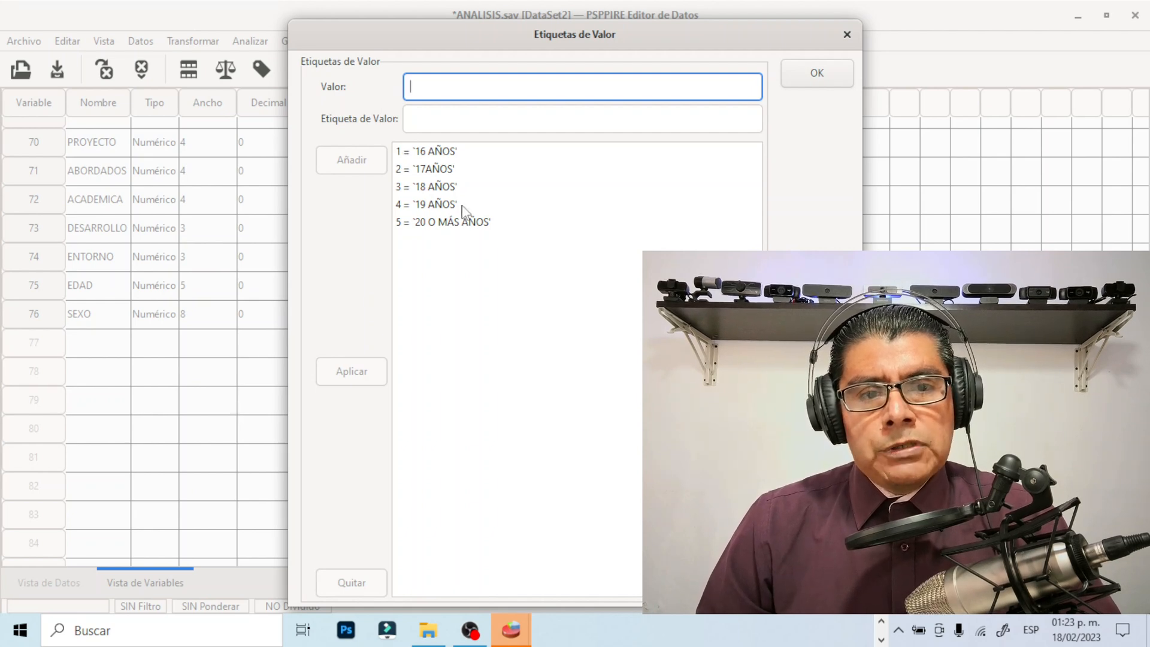
pyautogui.click(847, 35)
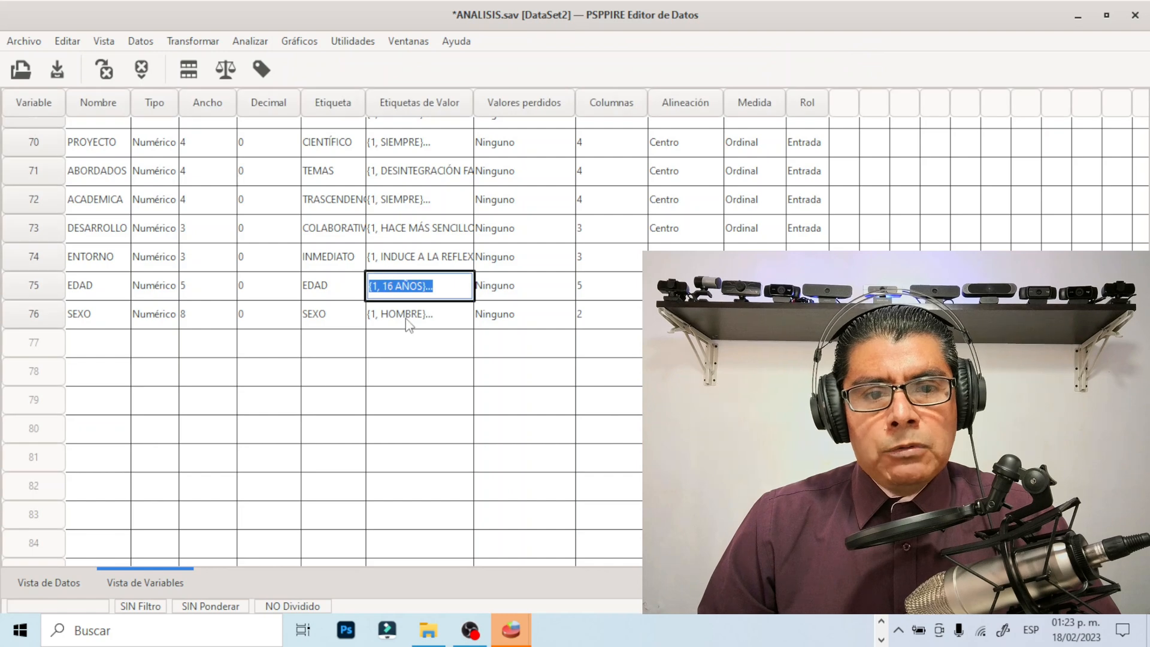
# Inspect the value labels of the SEXO variable and close them without changes
pyautogui.click(456, 317)
pyautogui.click(457, 317)
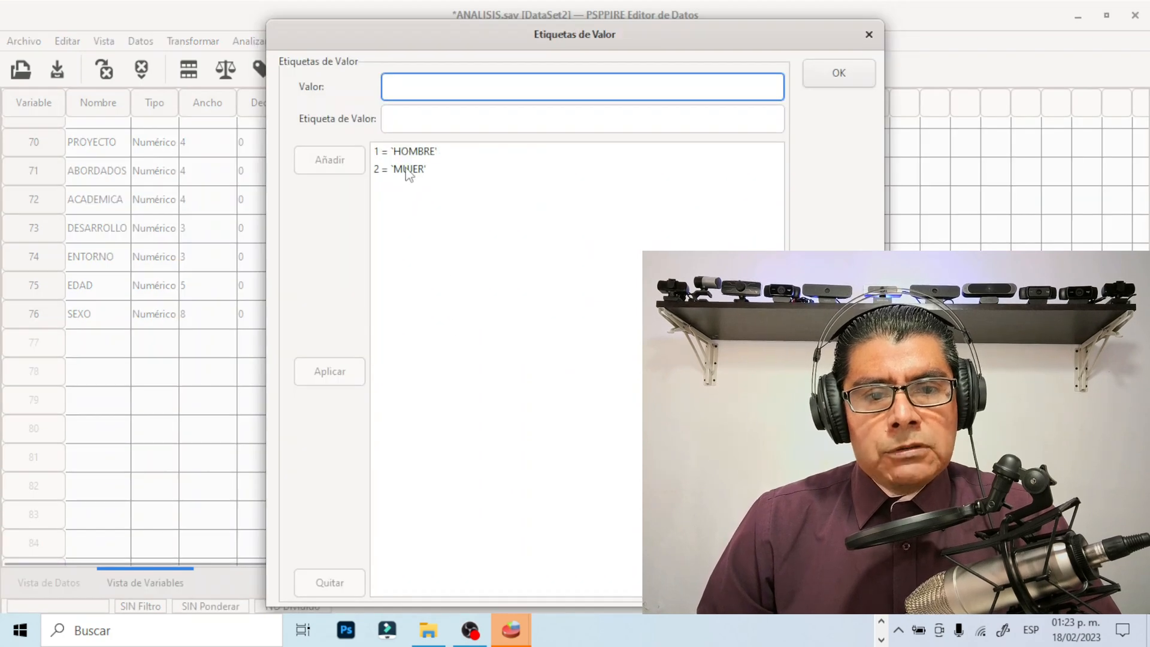
pyautogui.click(868, 35)
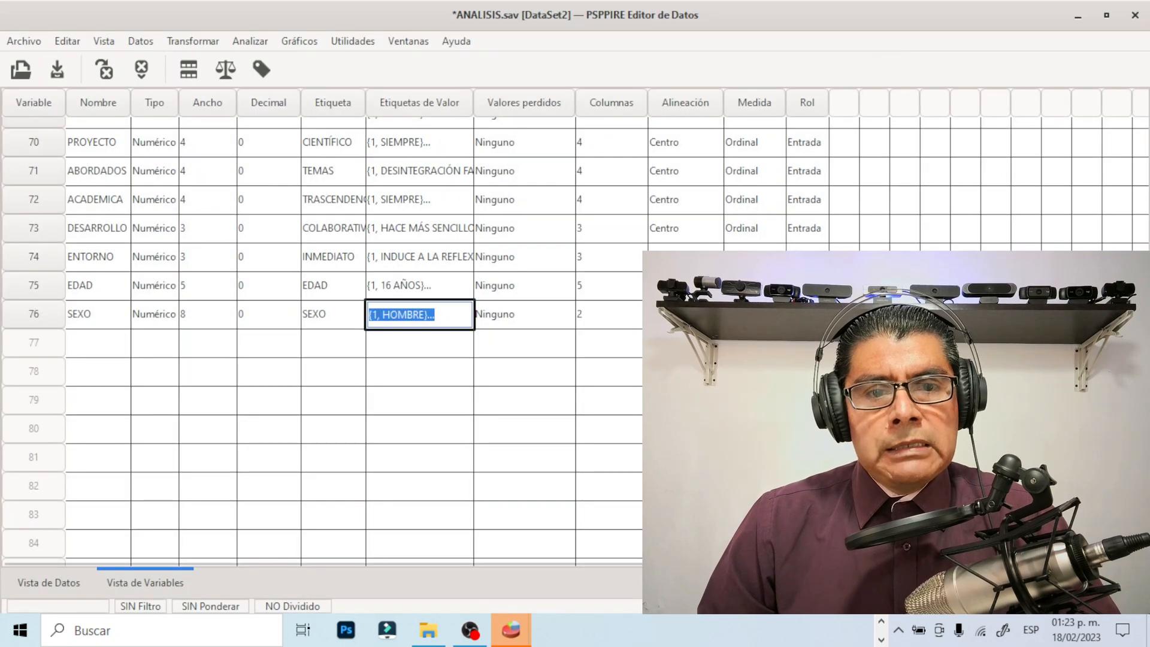
# Review the variable list back up to CONCEPTOS and display the recorded cases of ANALISIS.sav in the data view
pyautogui.scroll(3, 323, 342)
pyautogui.scroll(14, 324, 341)
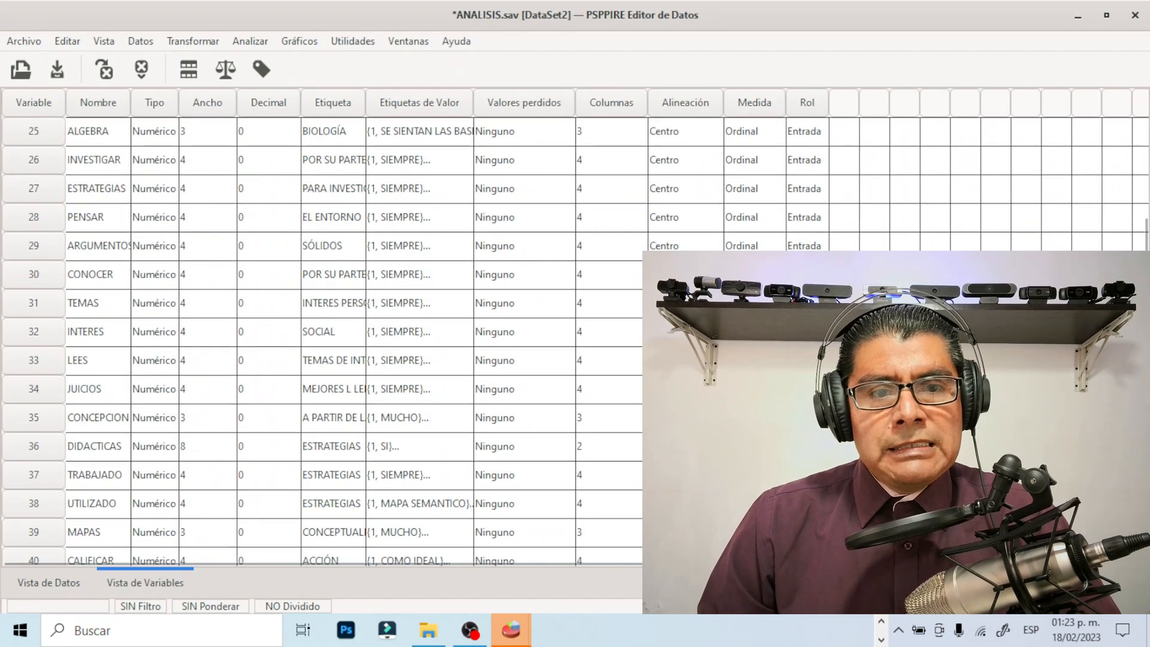
pyautogui.scroll(4, 324, 342)
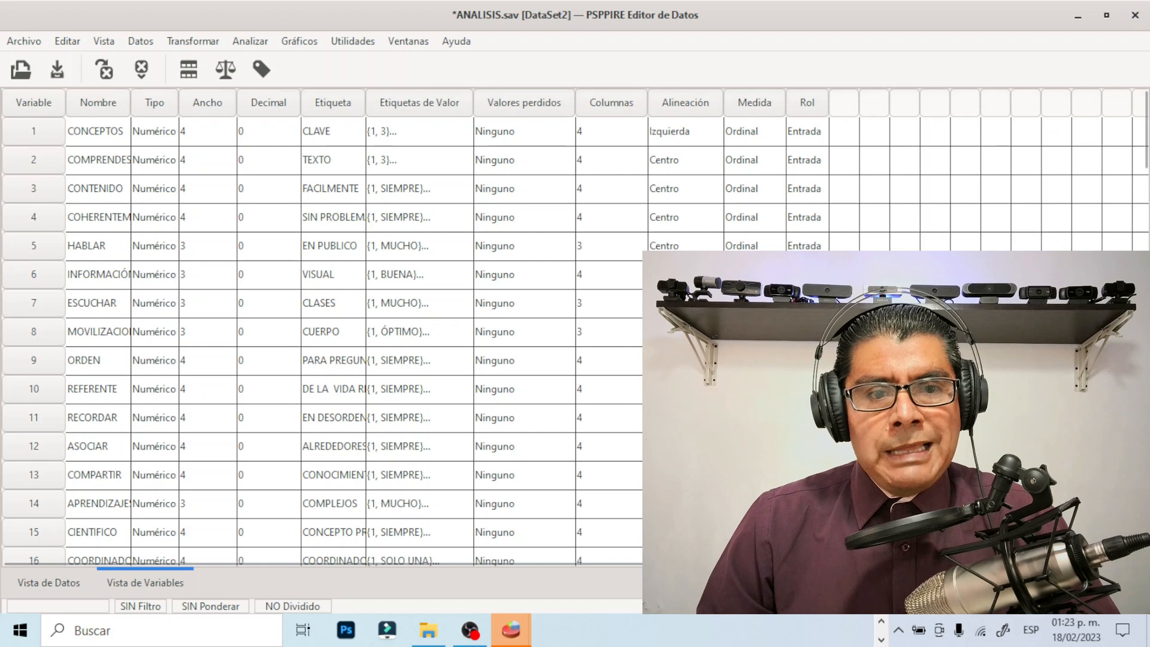
pyautogui.click(62, 588)
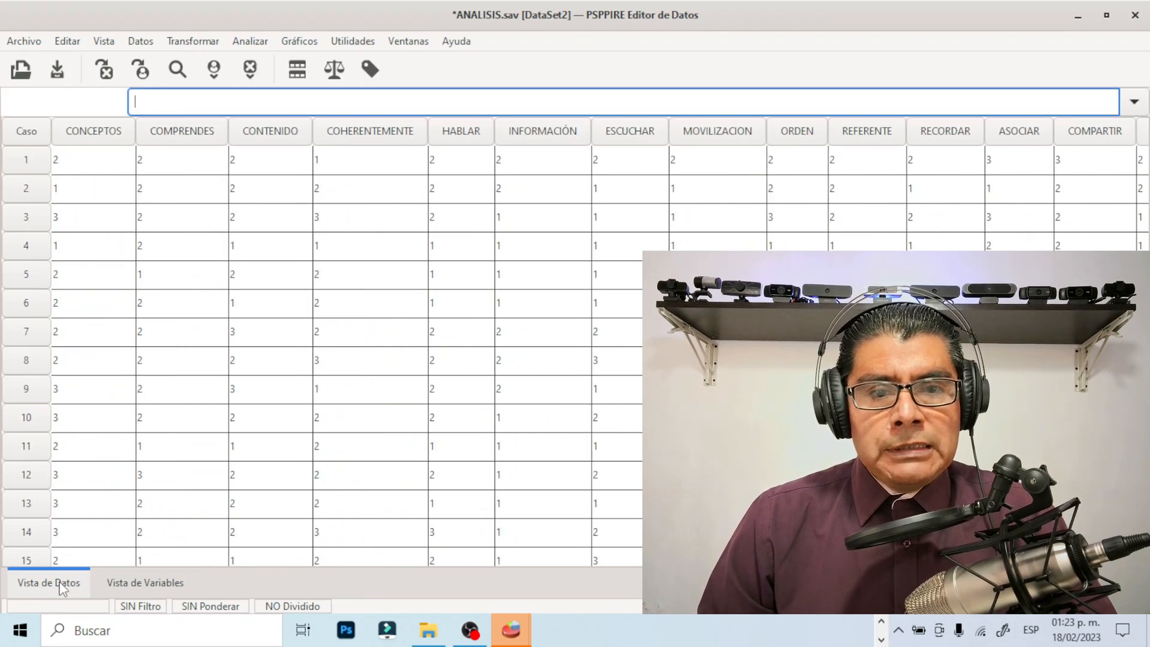
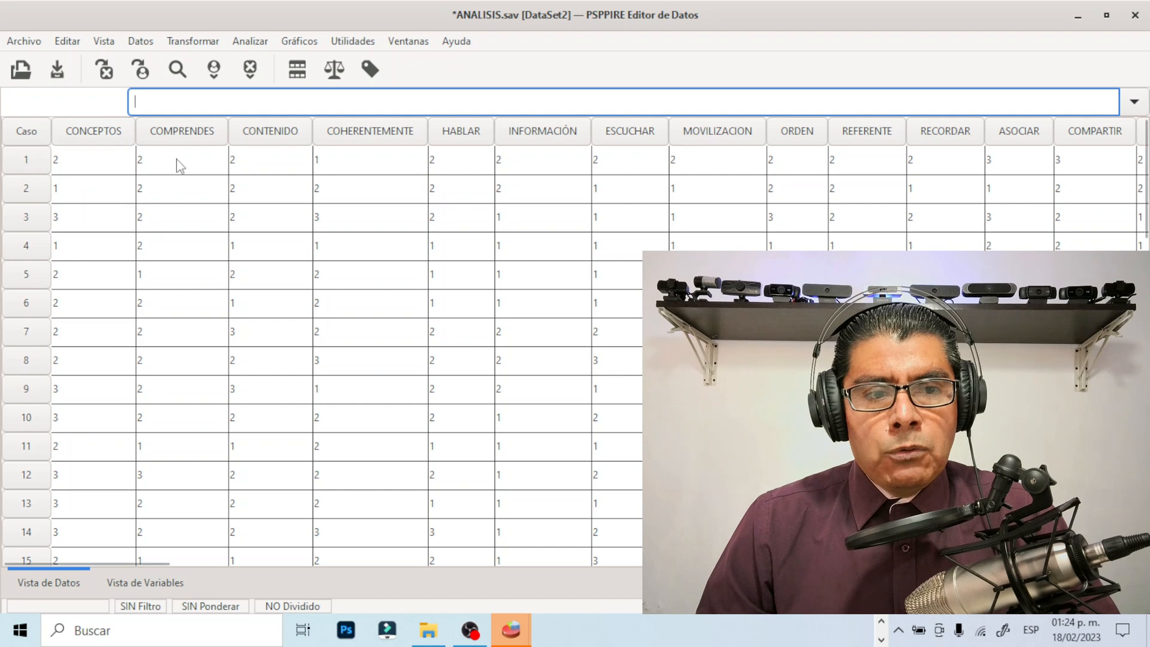
# Switch to the Word questionnaire and review it from the heading through its first questions and answer options
pyautogui.moveTo(195, 138)
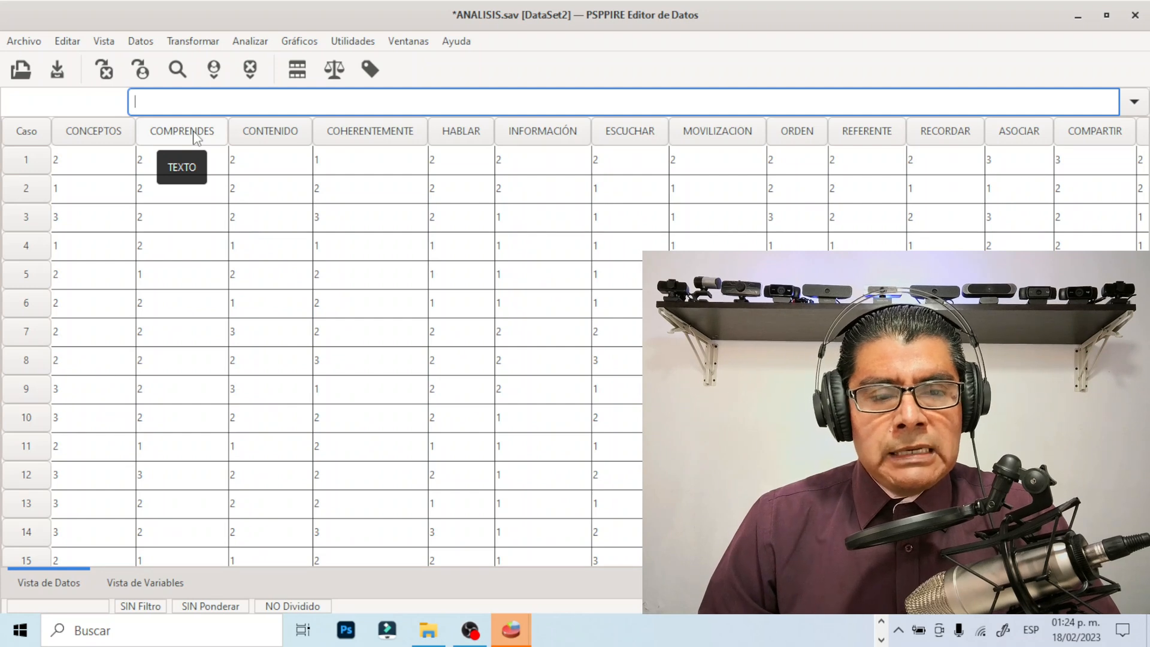
pyautogui.click(881, 622)
pyautogui.click(535, 630)
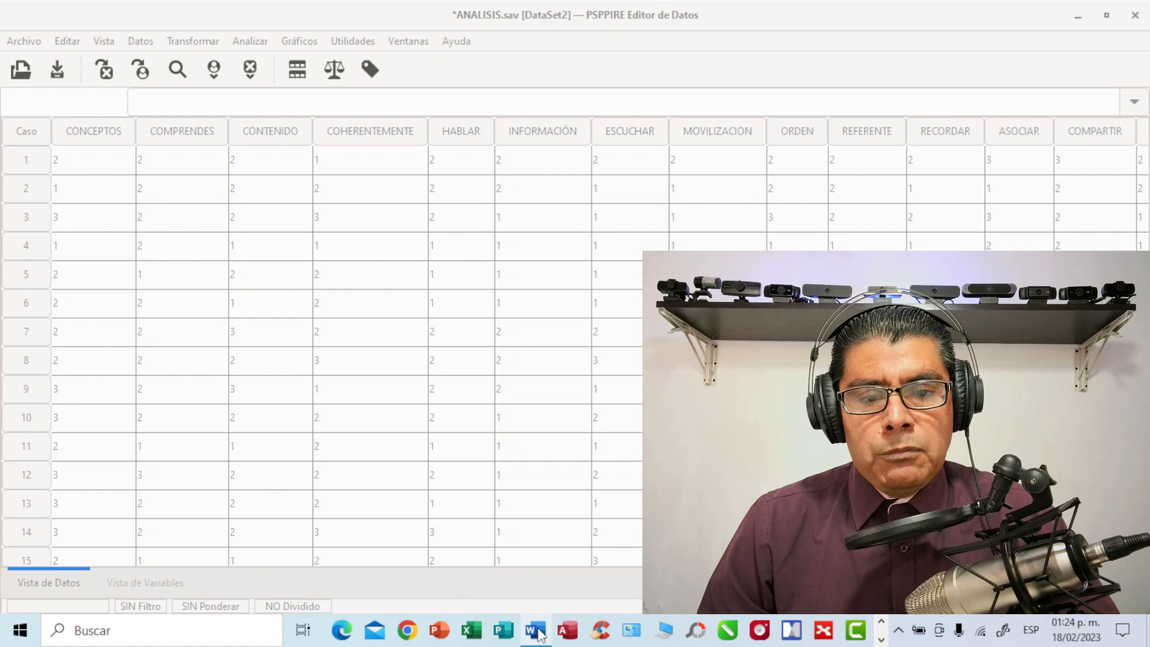
pyautogui.scroll(8, 623, 444)
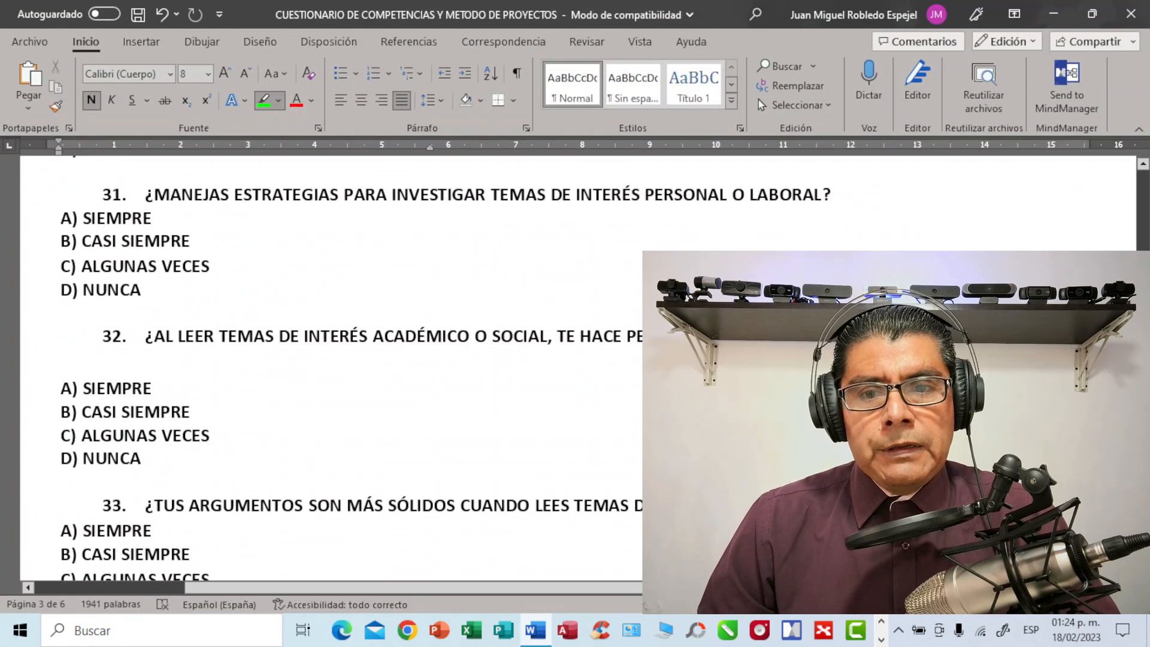
pyautogui.scroll(20, 323, 359)
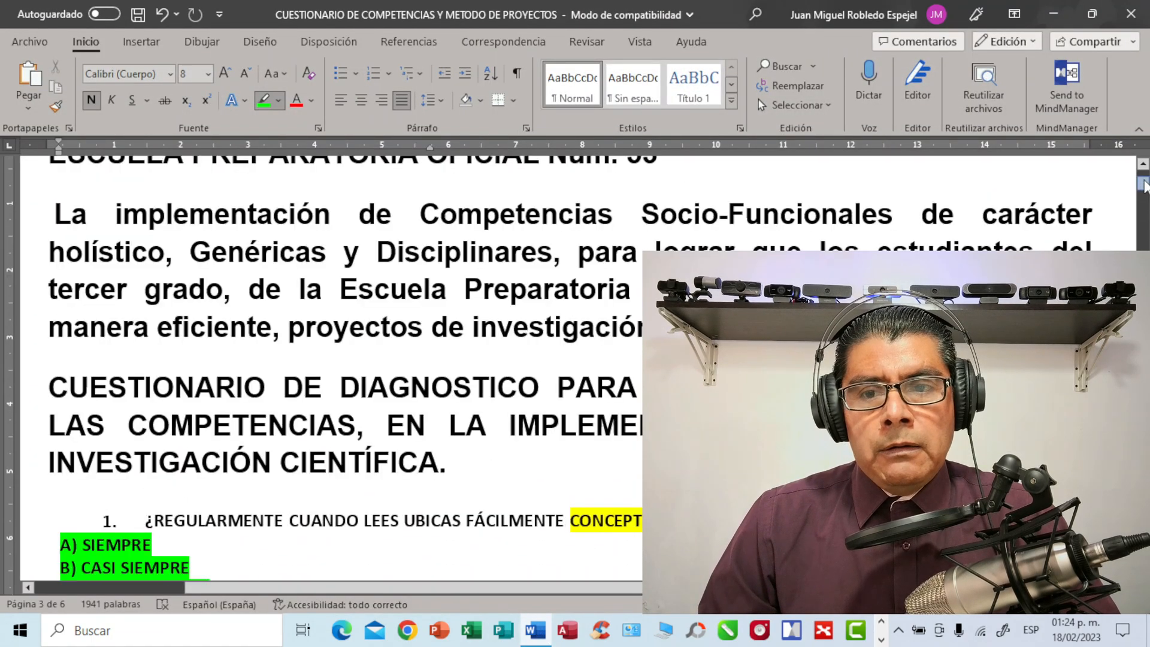
pyautogui.scroll(-7, 264, 359)
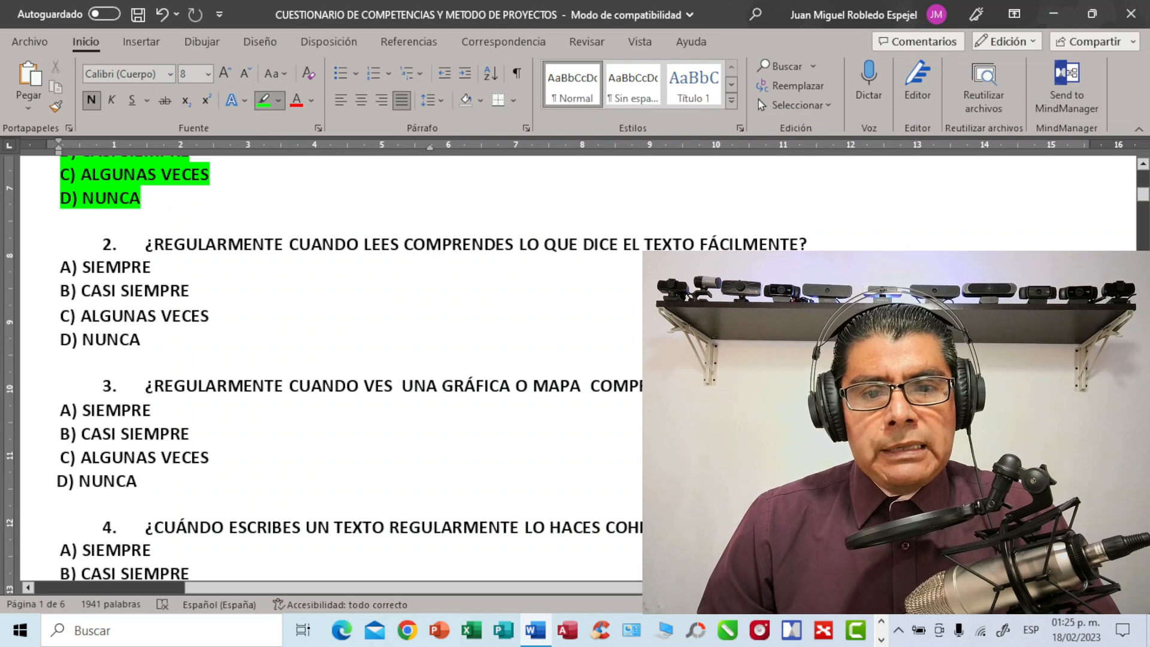
# Return to PSPP and bring the ANALISIS.sav data editor window to the front
pyautogui.click(881, 624)
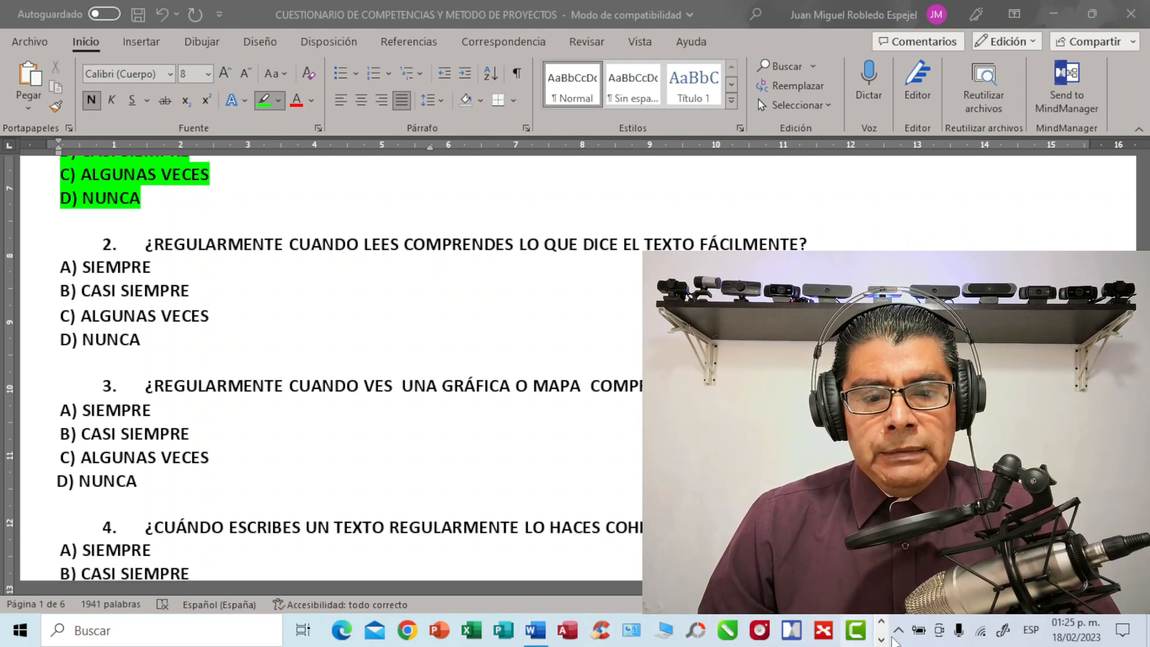
pyautogui.click(881, 640)
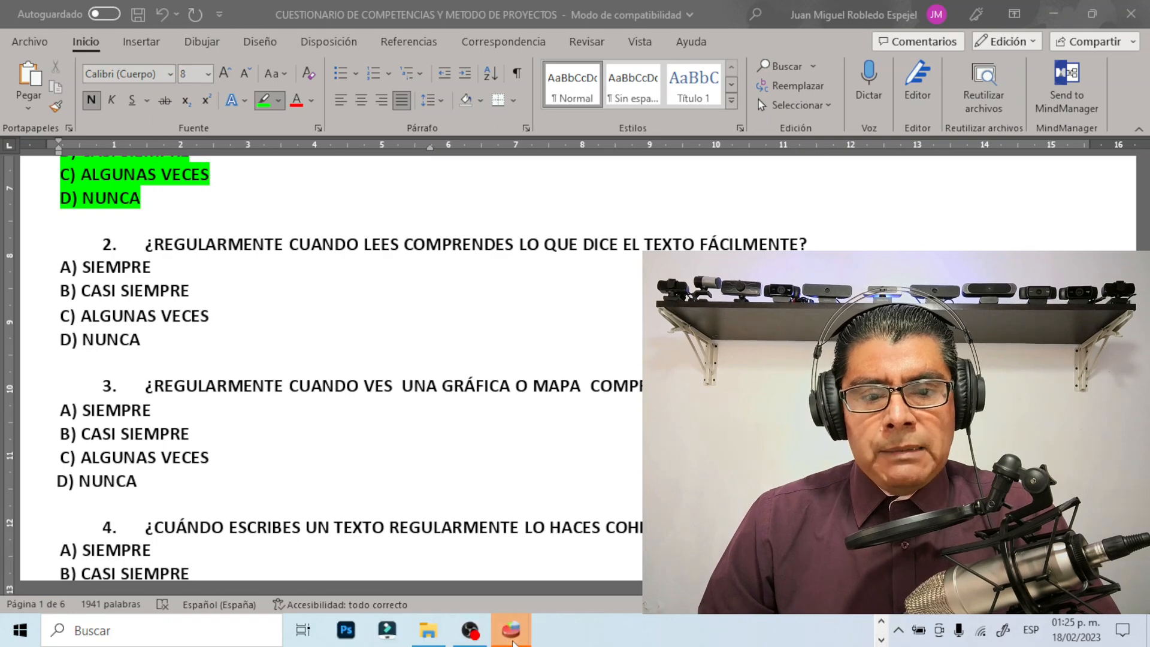
pyautogui.moveTo(513, 641)
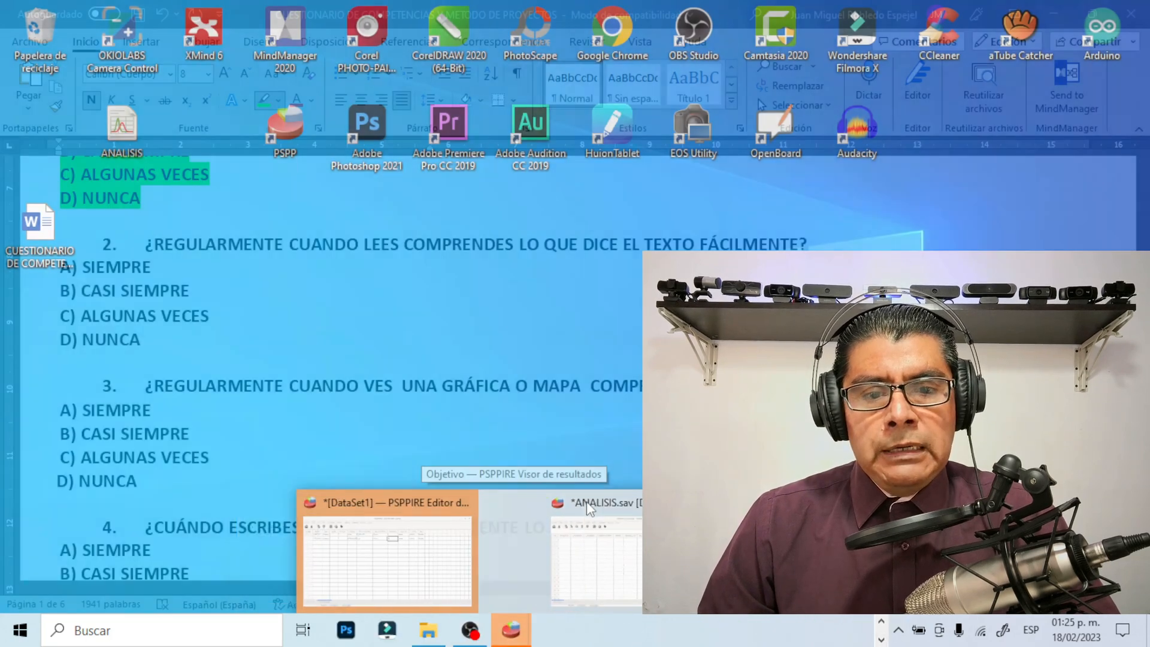
pyautogui.moveTo(470, 557)
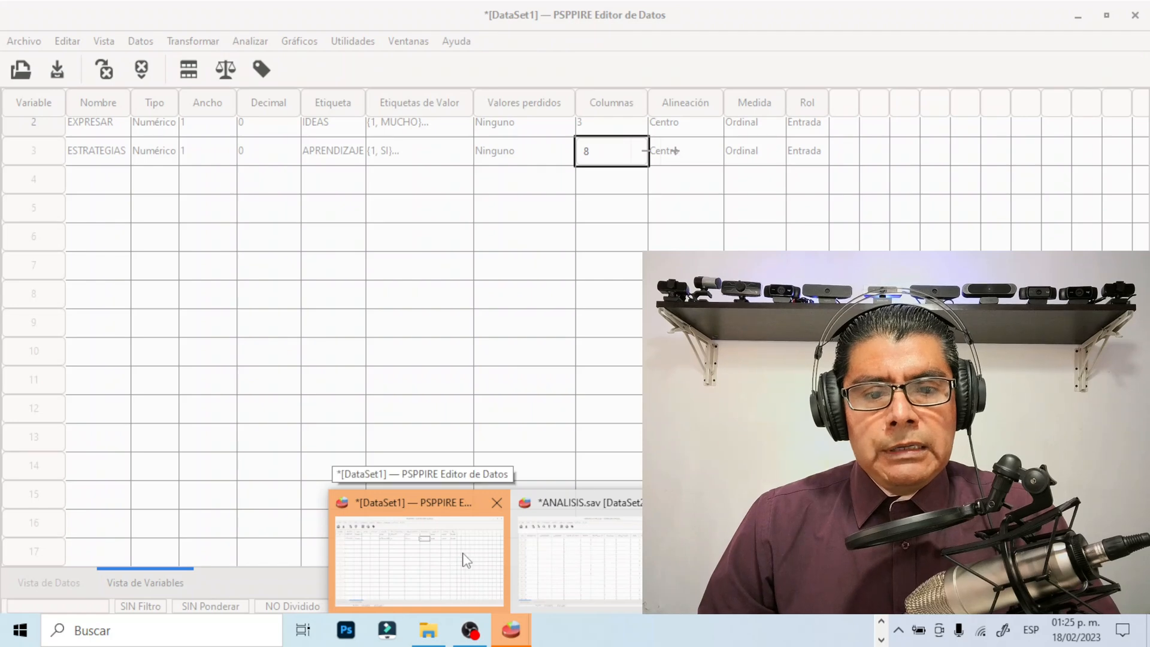
pyautogui.click(578, 559)
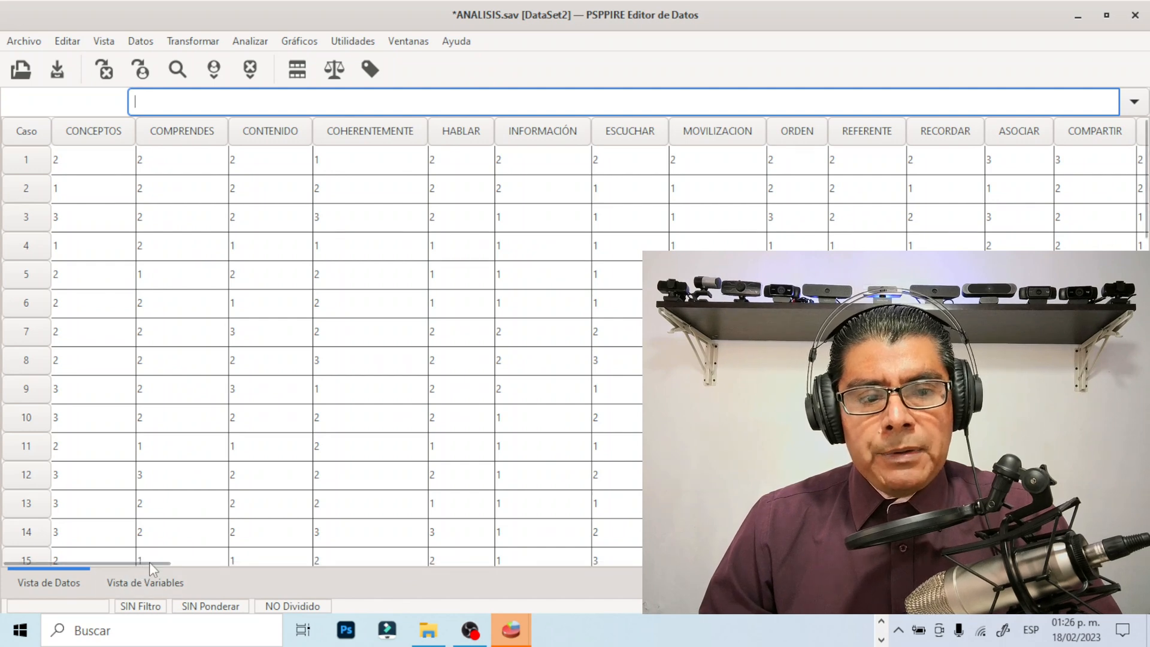
# Go through the answers of case 1 in ANALISIS.sav variable by variable, from CONCEPTOS to ORDEN
pyautogui.moveTo(162, 563); pyautogui.dragTo(48, 557)
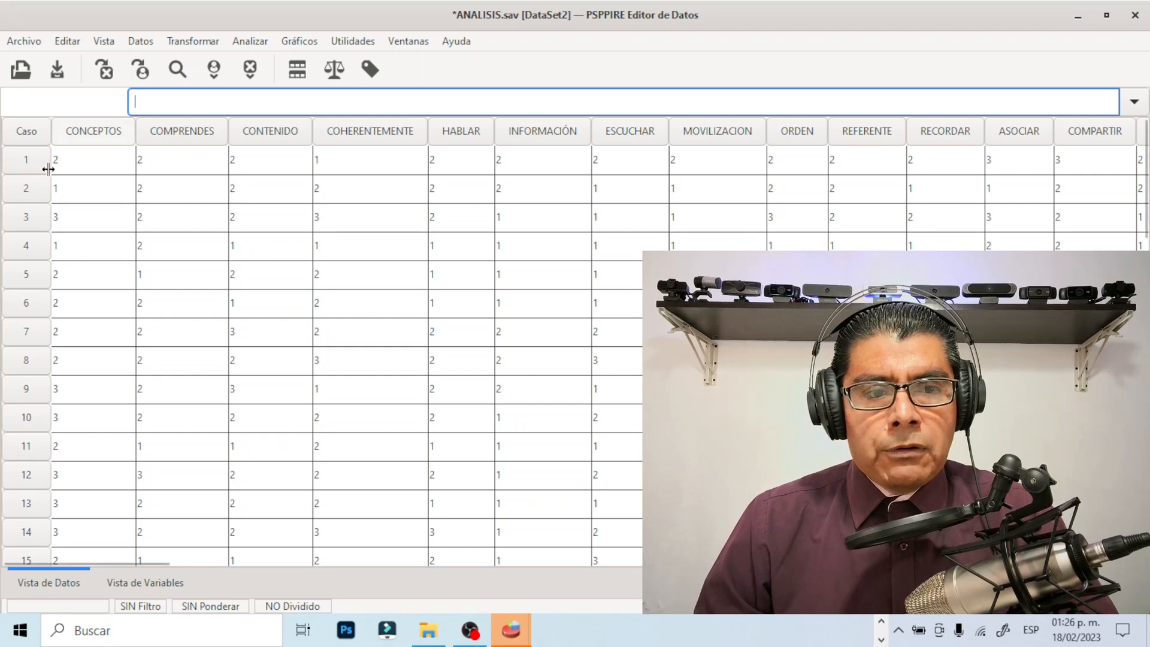
pyautogui.click(117, 163)
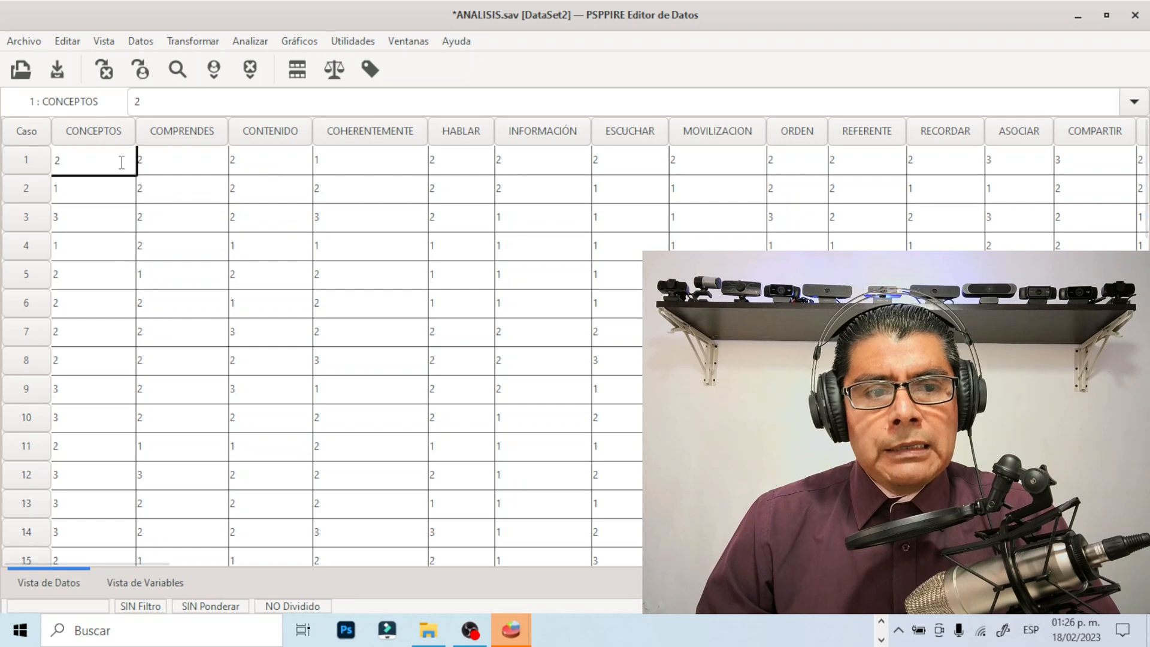
pyautogui.click(184, 169)
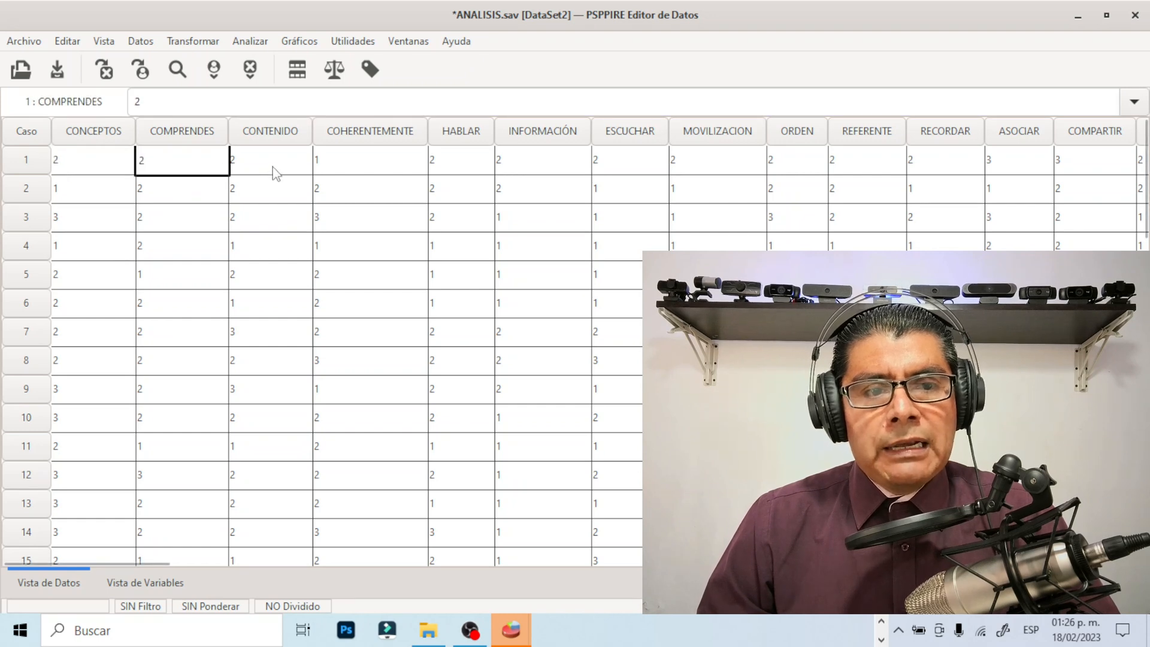
pyautogui.click(272, 166)
pyautogui.click(353, 170)
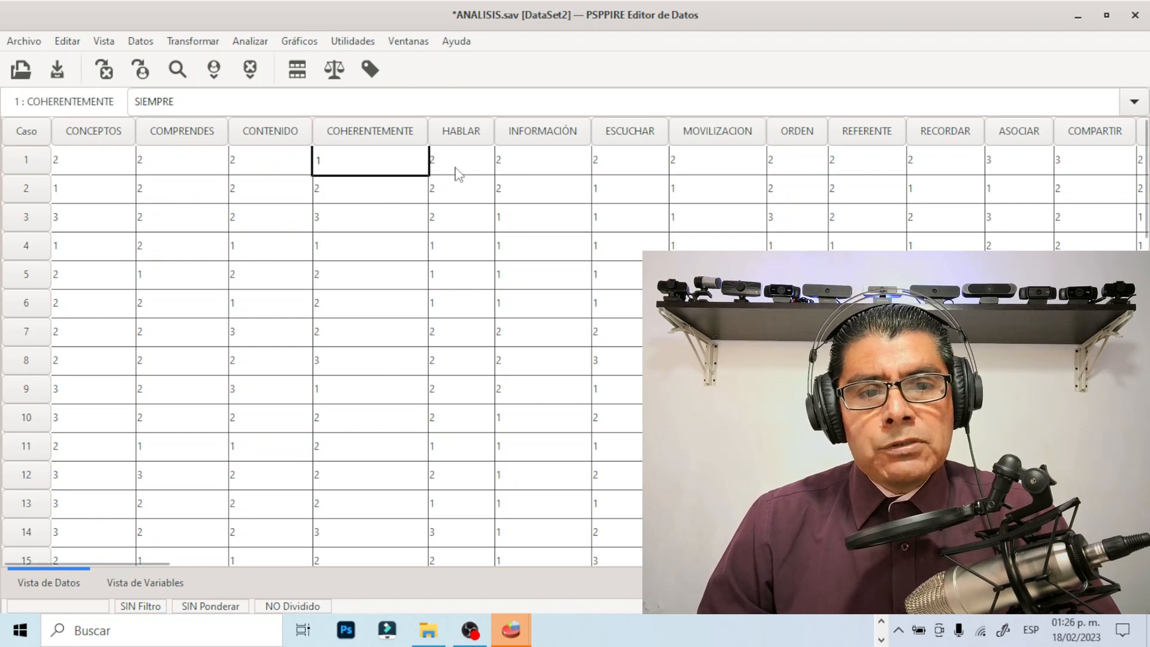
pyautogui.click(459, 174)
pyautogui.click(536, 172)
pyautogui.click(626, 172)
pyautogui.click(689, 172)
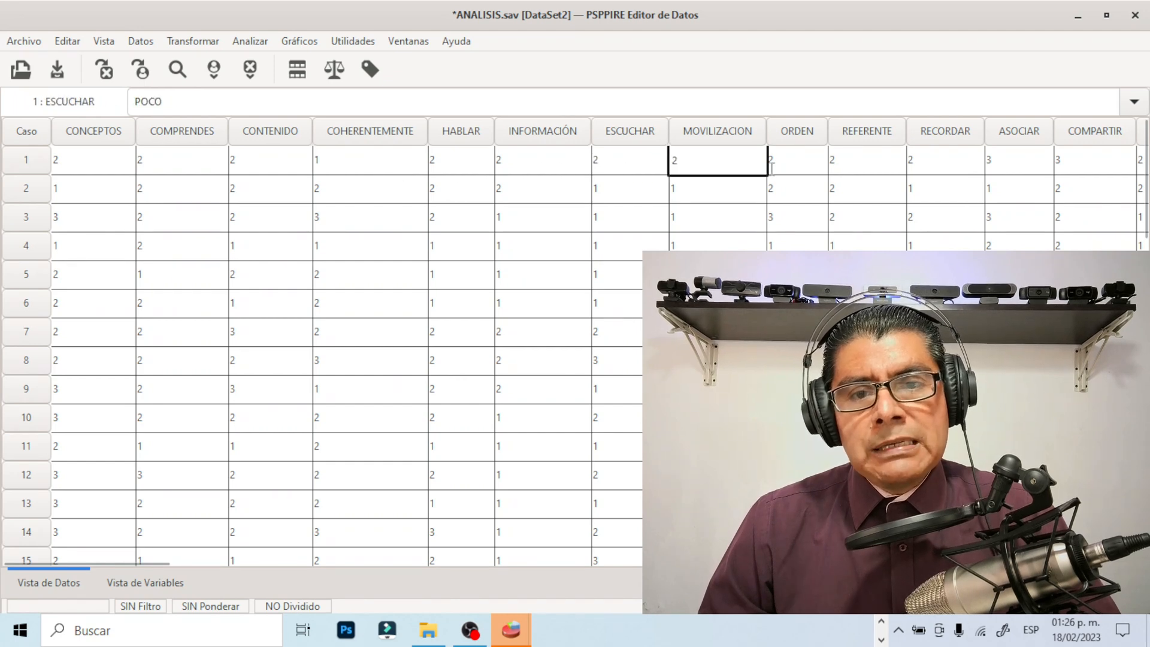
pyautogui.click(788, 168)
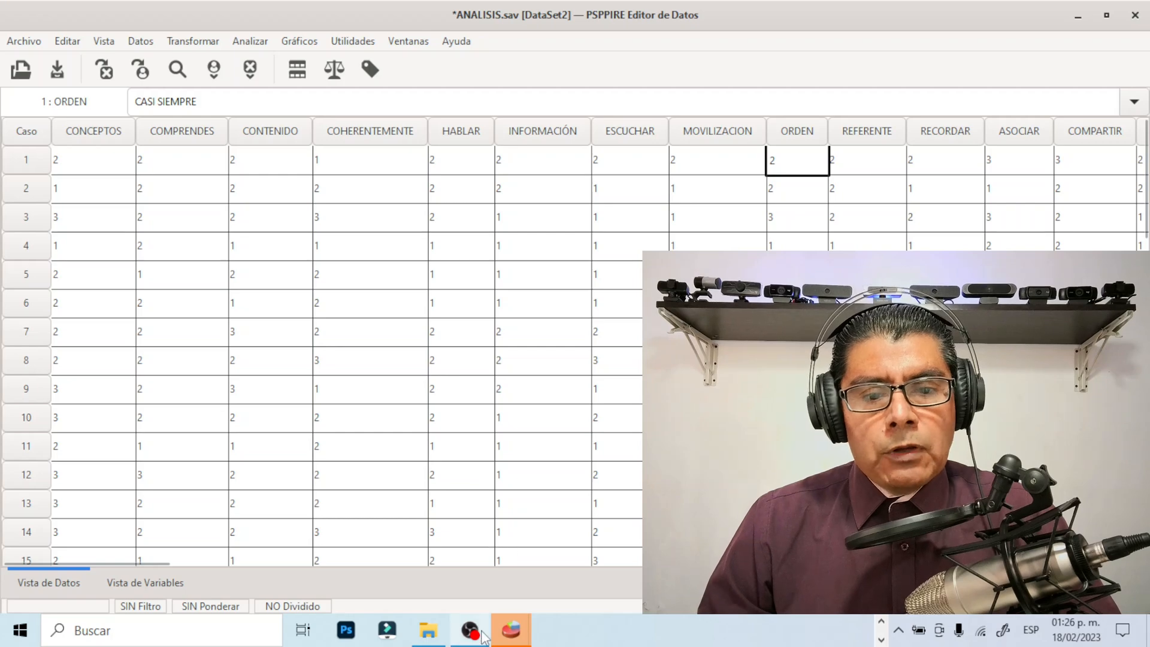
# Switch to the DataSet1 editor window, review its variable list from CONCEPTOS and display its data view
pyautogui.moveTo(517, 635)
pyautogui.click(506, 605)
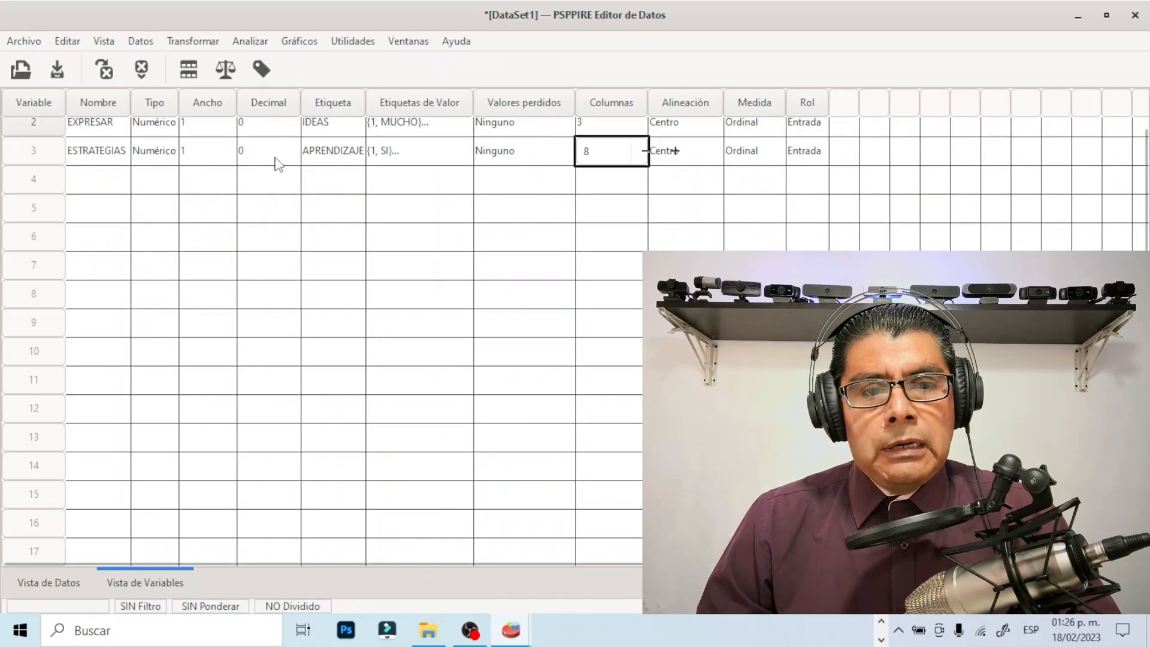
pyautogui.scroll(1, 286, 207)
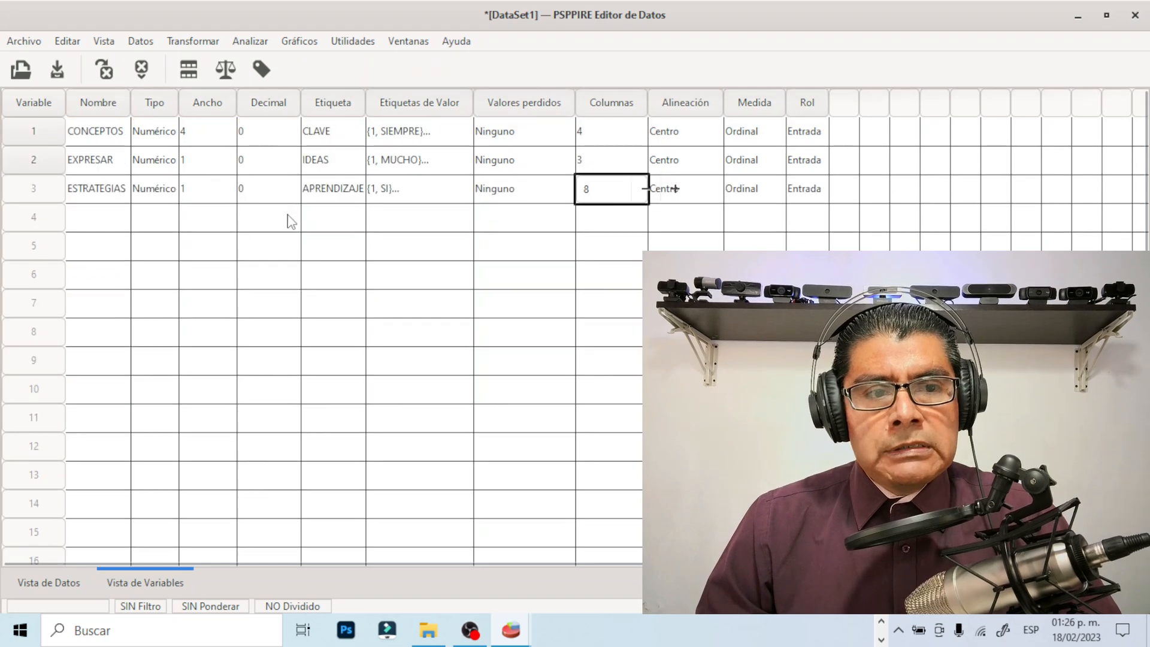
pyautogui.click(49, 583)
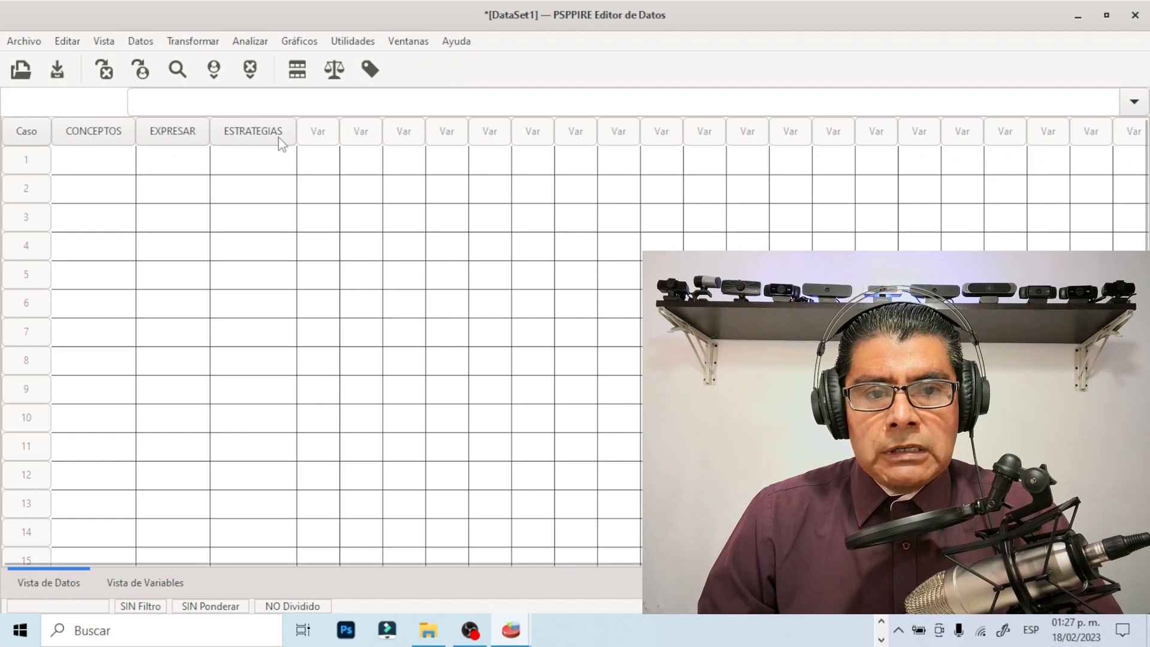
# Go over the first-case cells of CONCEPTOS, EXPRESAR and ESTRATEGIAS in DataSet1, ending on CONCEPTOS, without entering data
pyautogui.moveTo(279, 139)
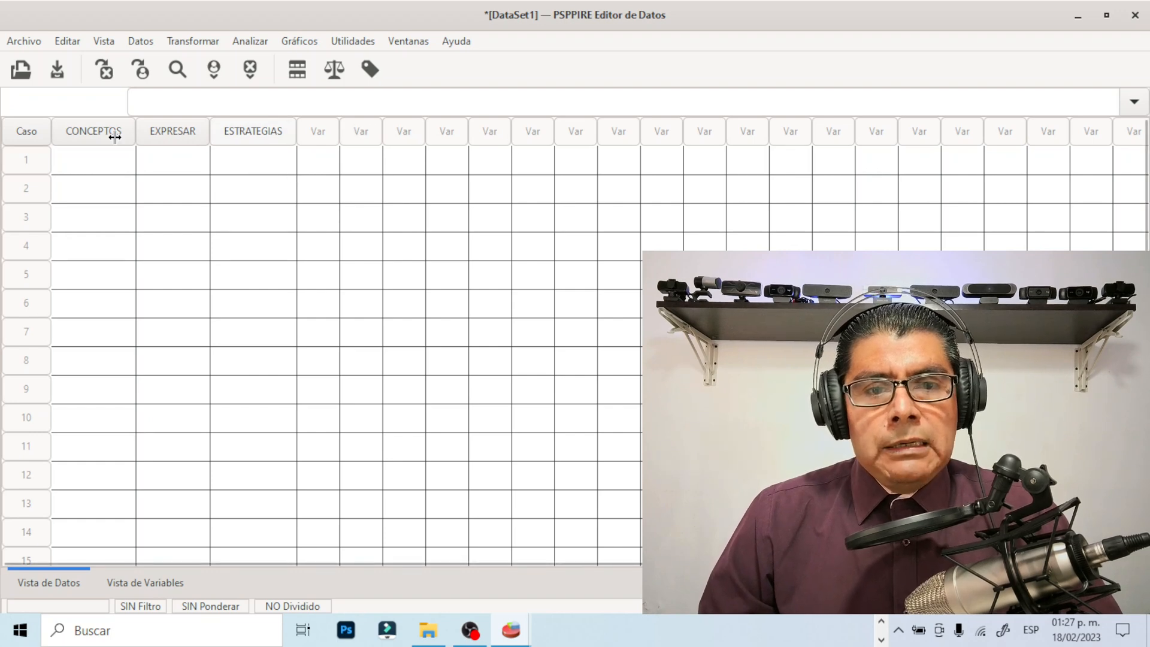
pyautogui.click(112, 163)
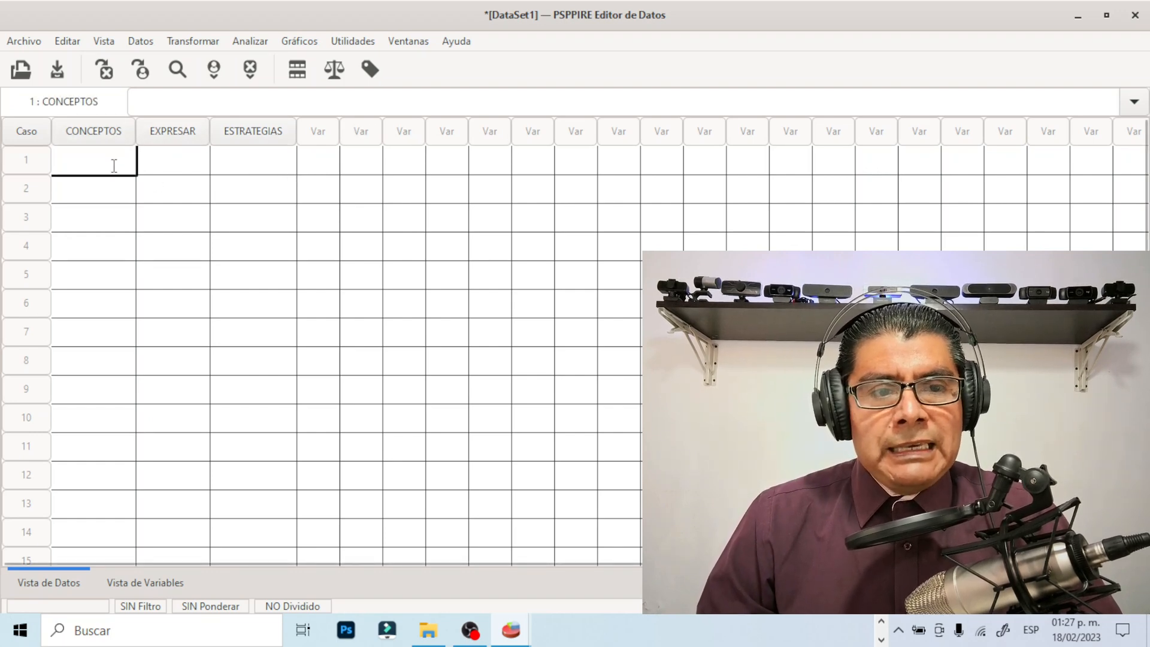
pyautogui.click(168, 172)
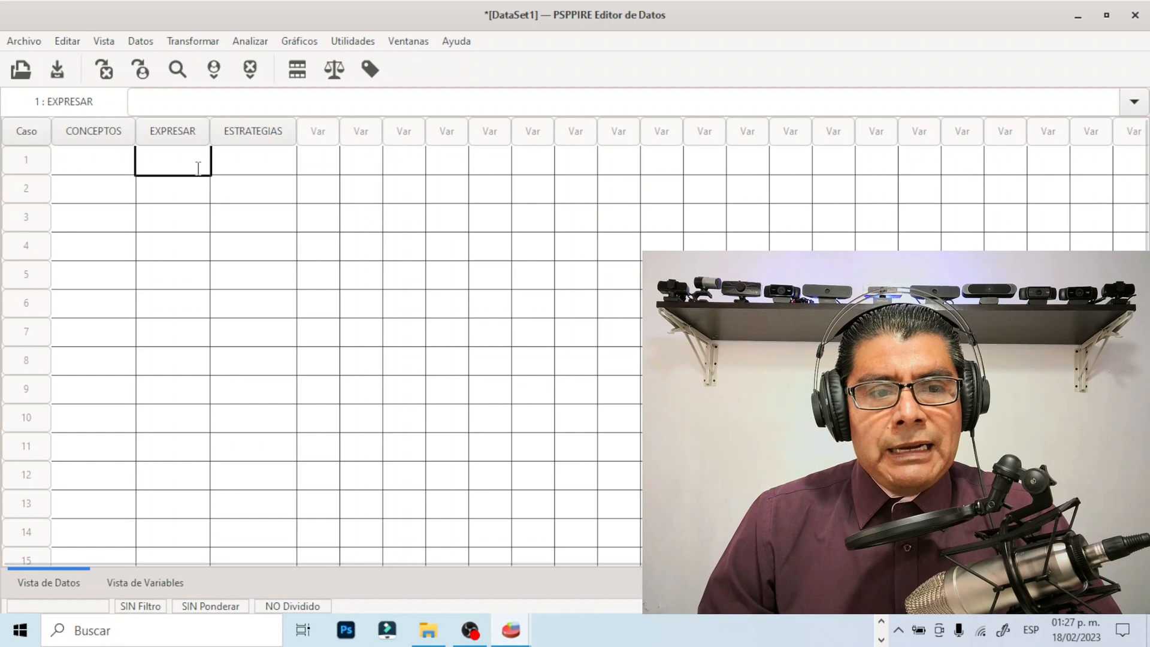
pyautogui.click(107, 162)
pyautogui.click(243, 166)
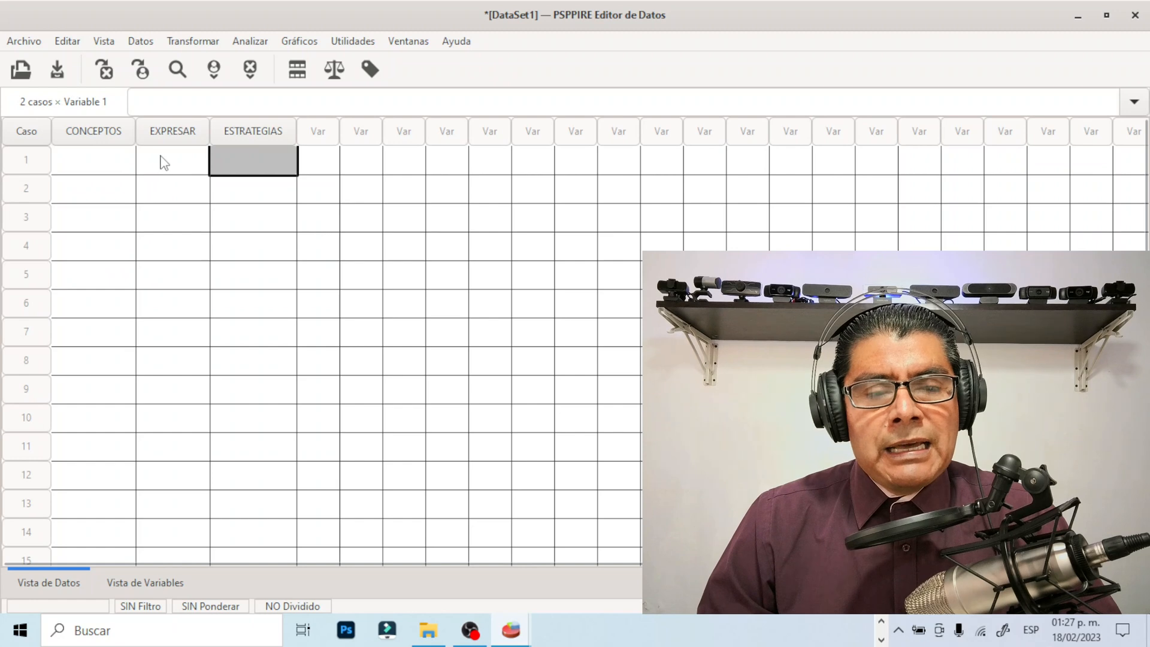
pyautogui.click(115, 173)
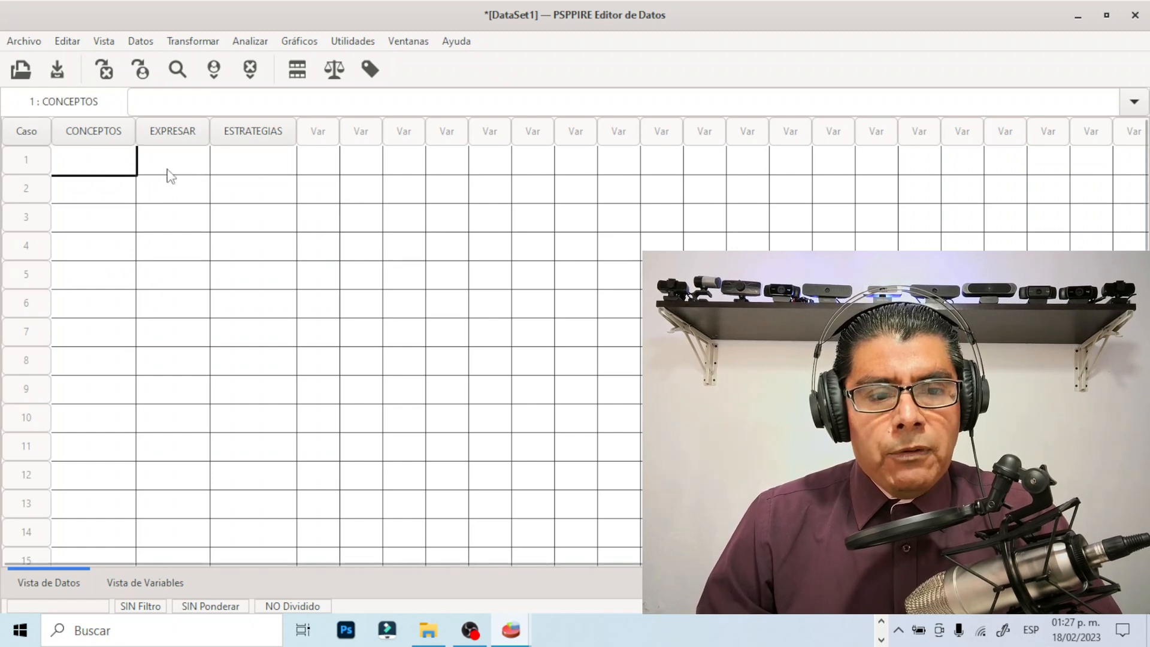
# Display DataSet1's variable view and switch back to the ANALISIS.sav data editor window
pyautogui.click(145, 583)
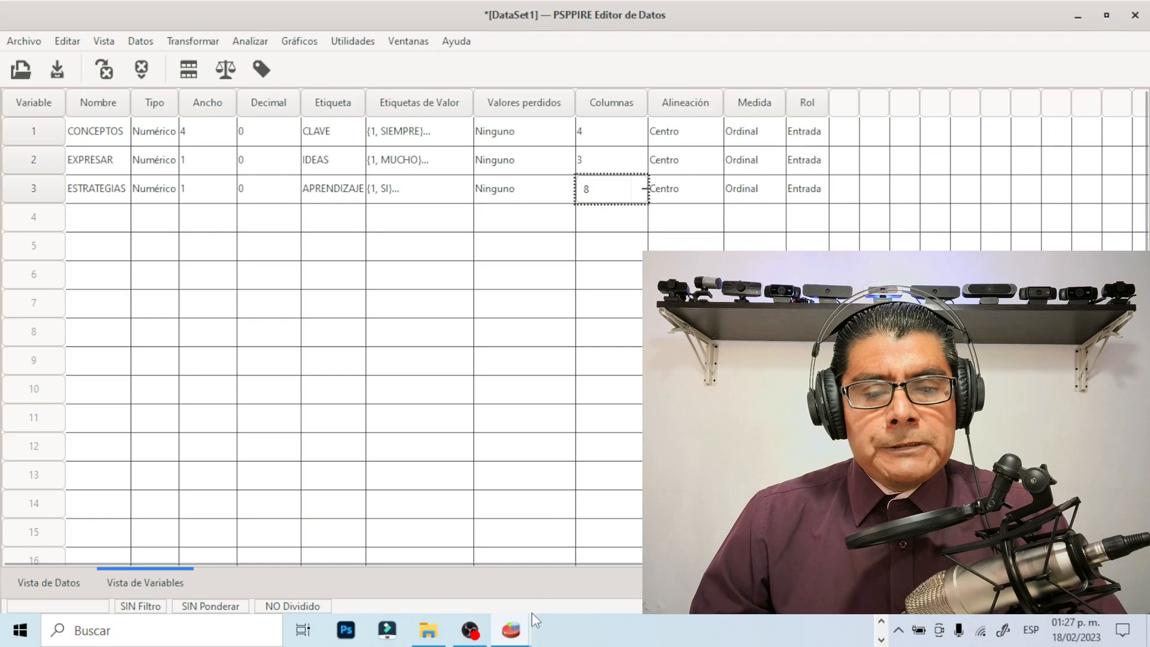
pyautogui.moveTo(514, 630)
pyautogui.click(452, 570)
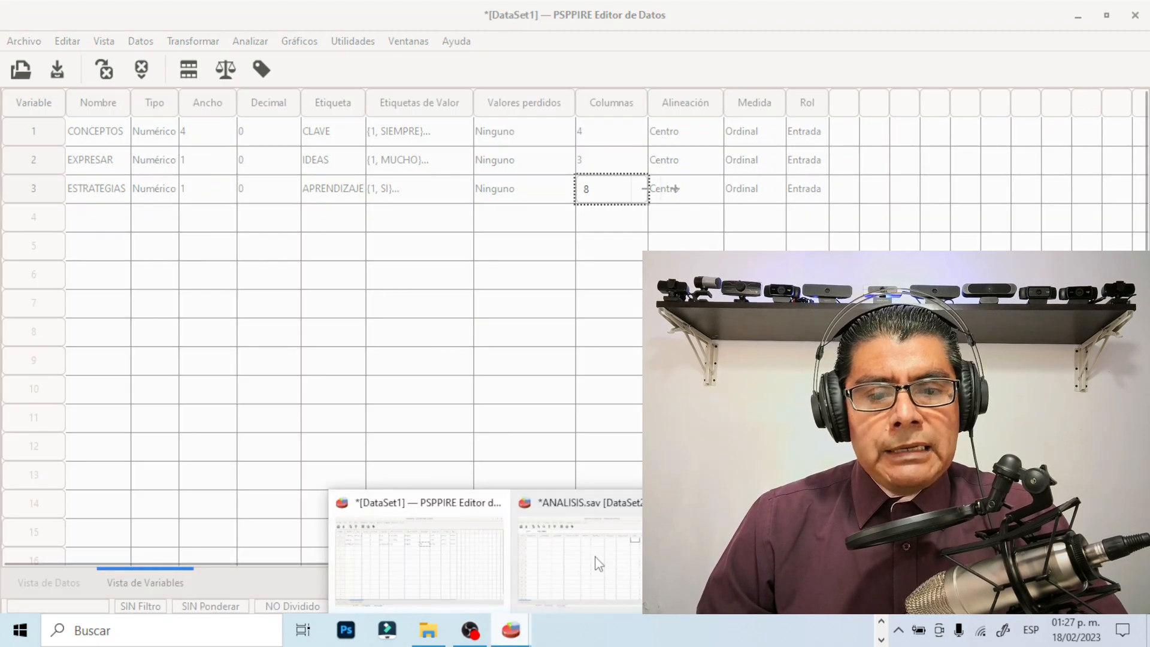
pyautogui.click(598, 564)
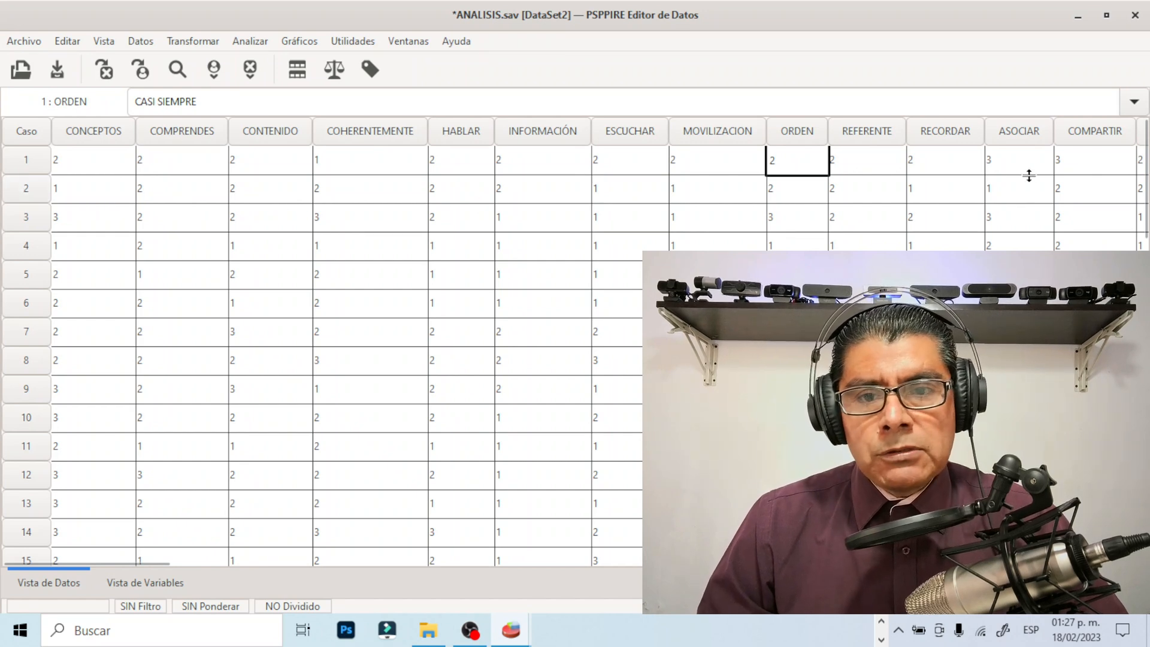
# Highlight the complete records of cases 3 to 8 in ANALISIS.sav one after another
pyautogui.click(28, 220)
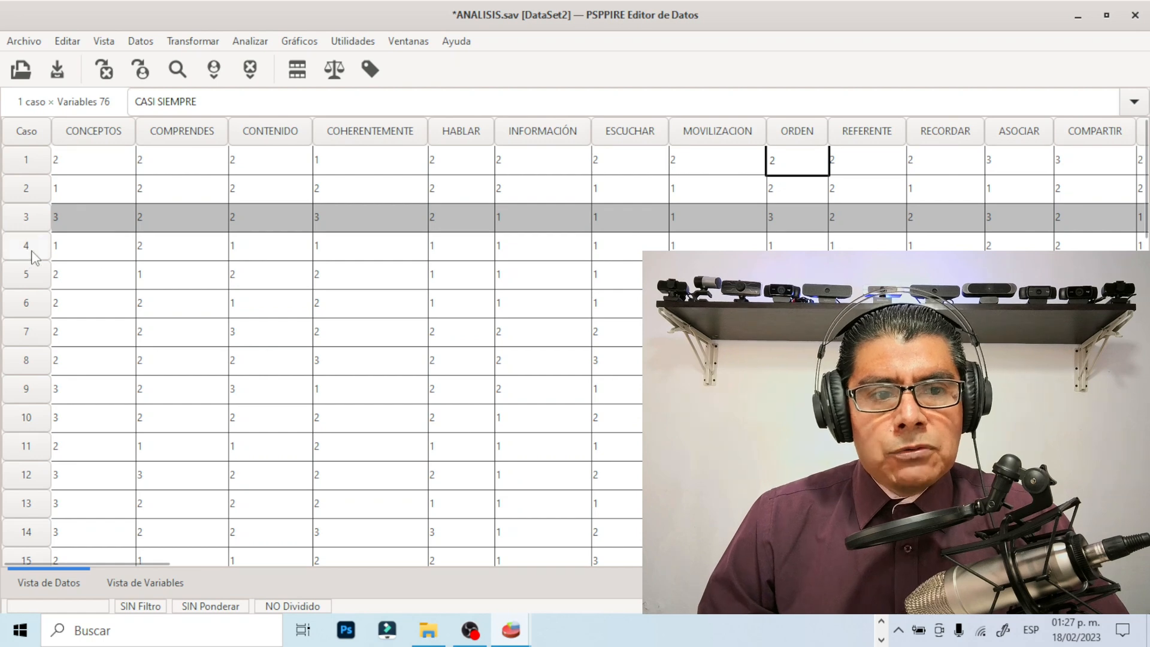
pyautogui.click(36, 254)
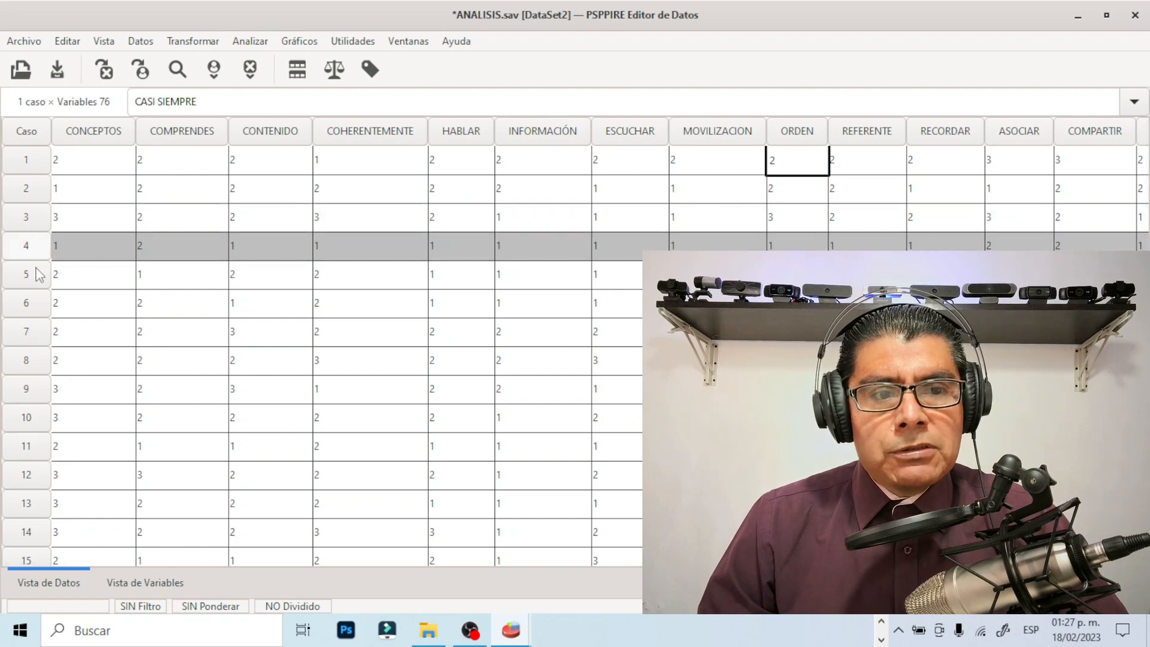
pyautogui.click(35, 277)
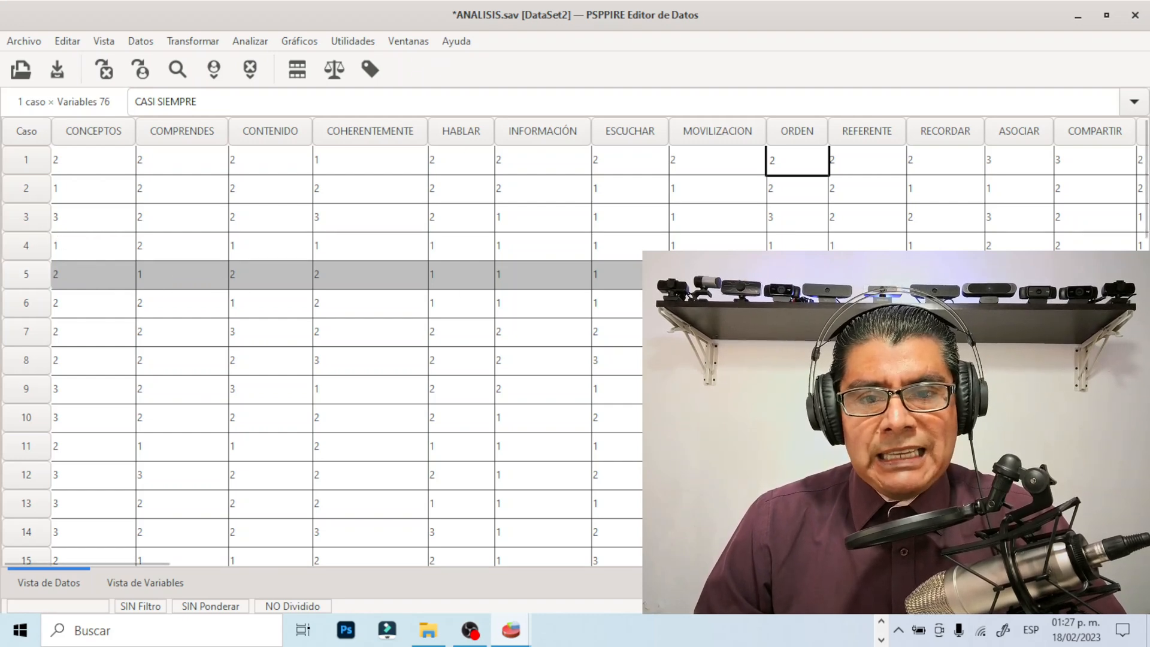
pyautogui.click(41, 308)
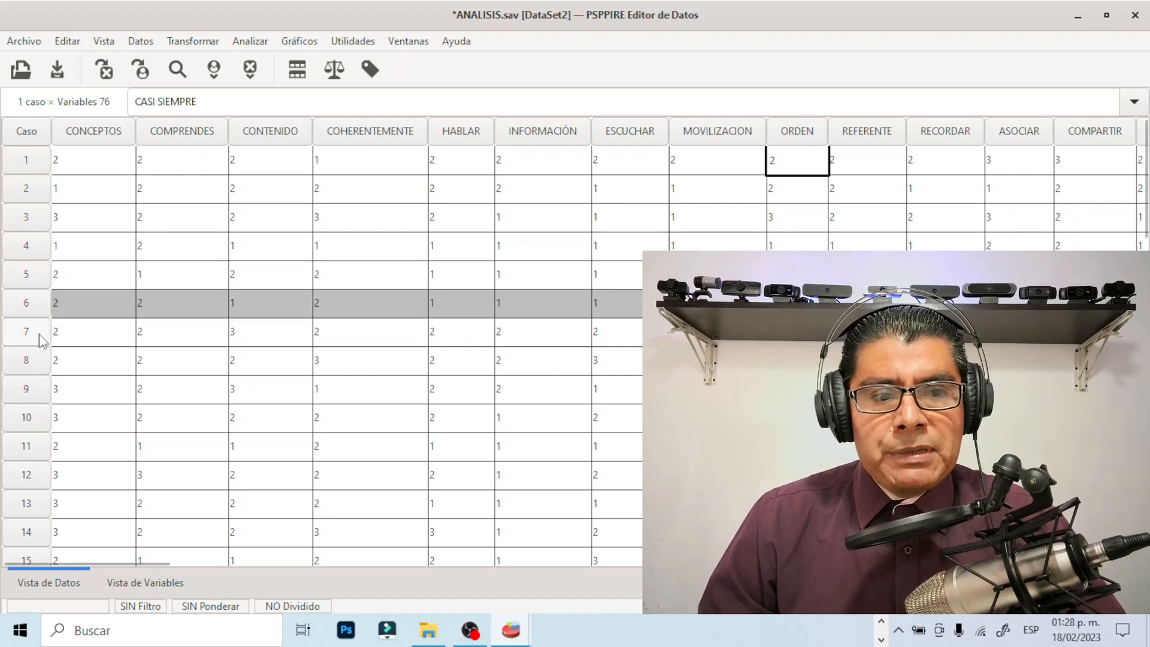
pyautogui.click(41, 339)
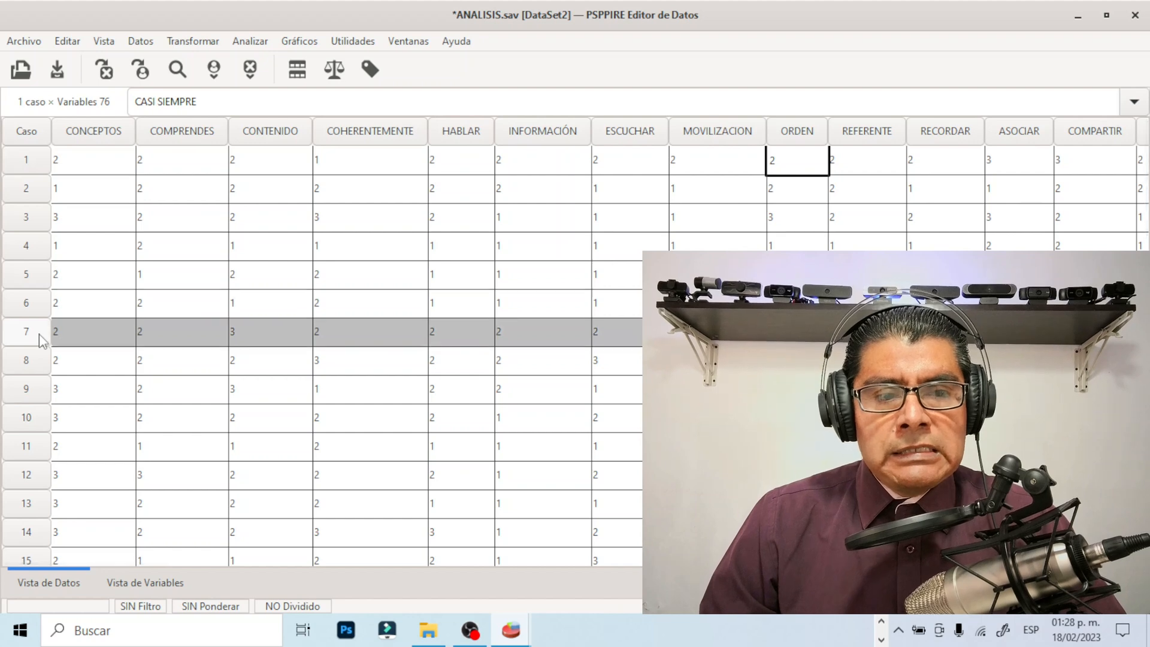
pyautogui.click(38, 367)
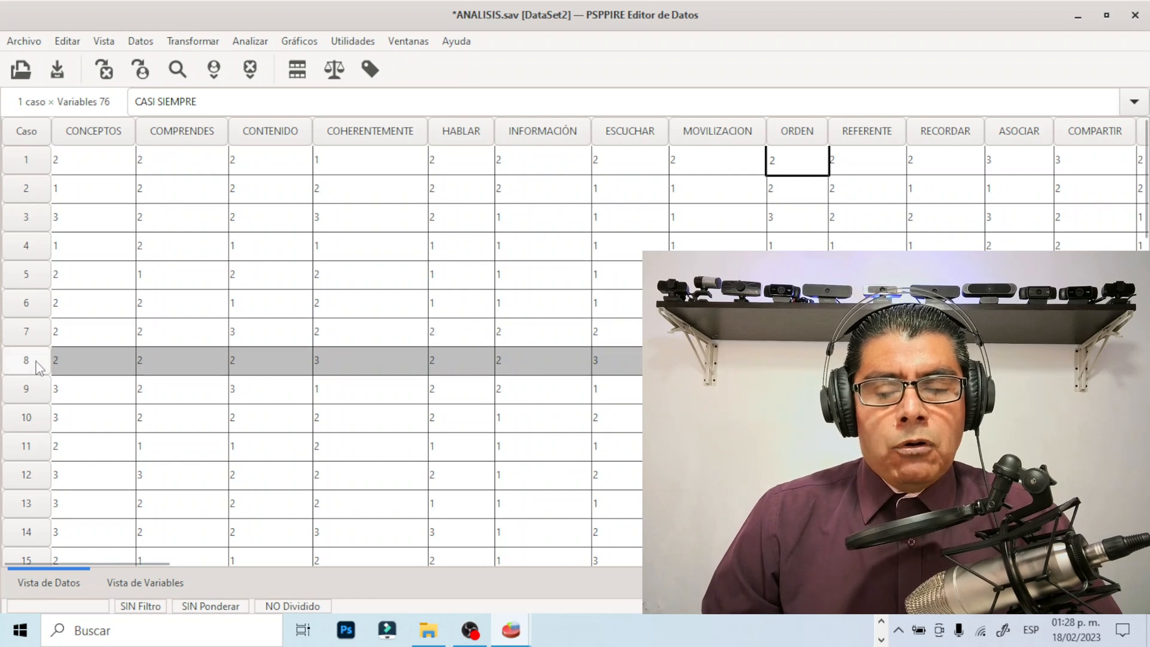
# Look through the remaining case records of ANALISIS.sav down to the last one
pyautogui.scroll(-7, 40, 377)
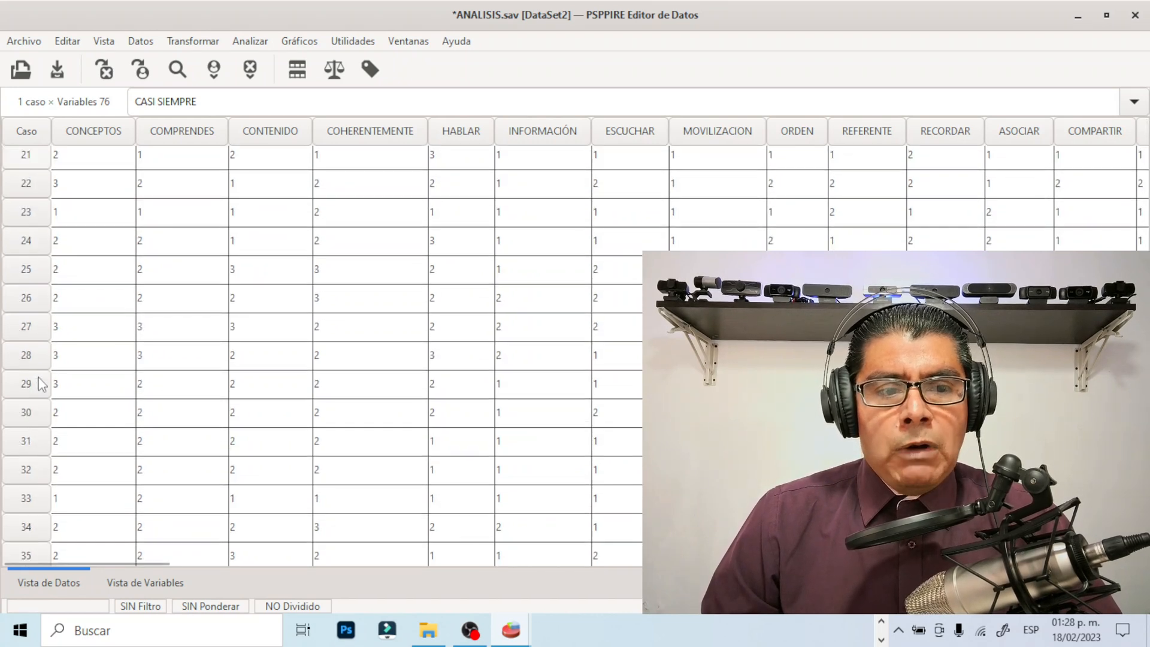
pyautogui.scroll(-6, 35, 388)
pyautogui.scroll(3, 36, 398)
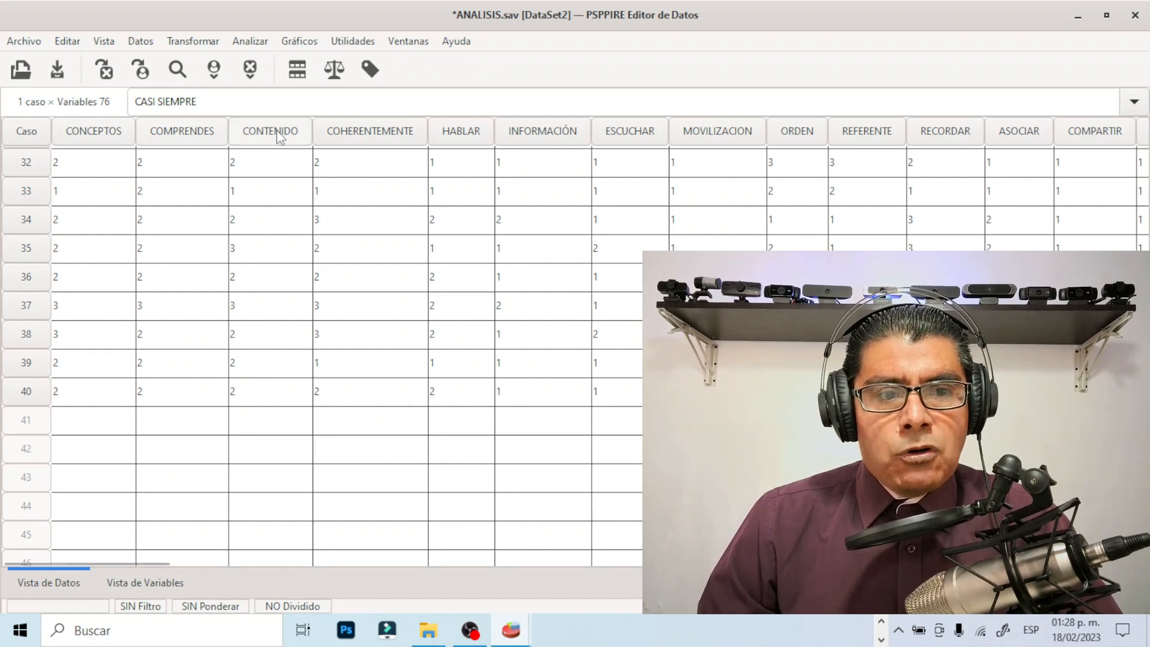
# Highlight the complete COHERENTEMENTE and HABLAR variable columns in ANALISIS.sav one after another
pyautogui.click(324, 136)
pyautogui.click(429, 135)
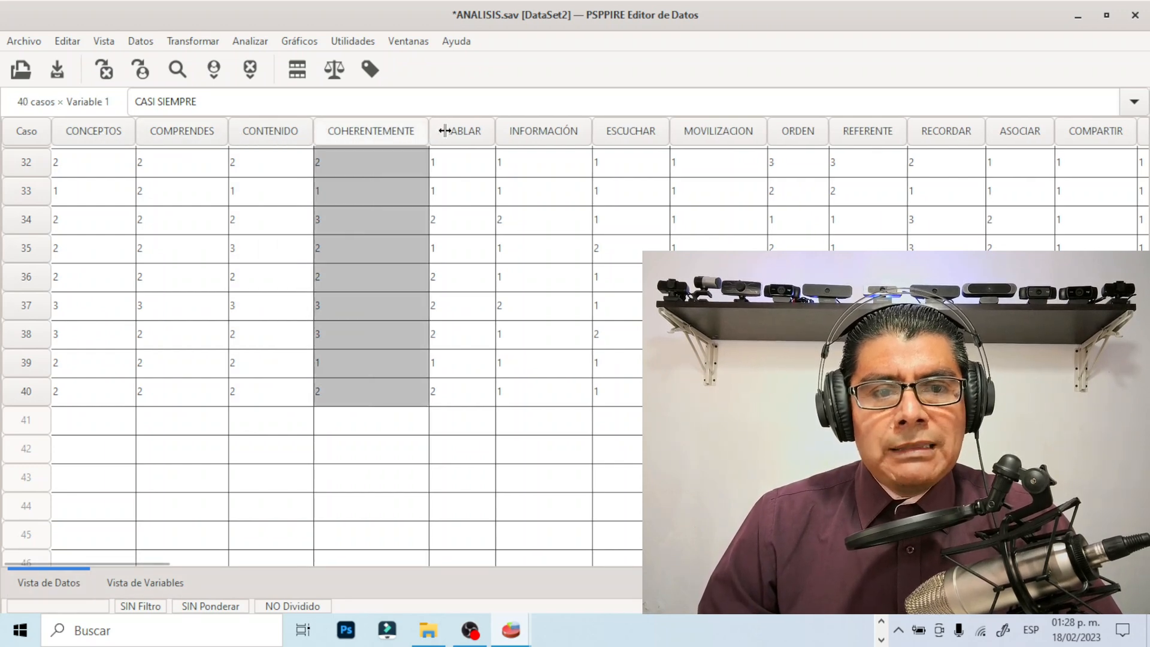
pyautogui.click(461, 136)
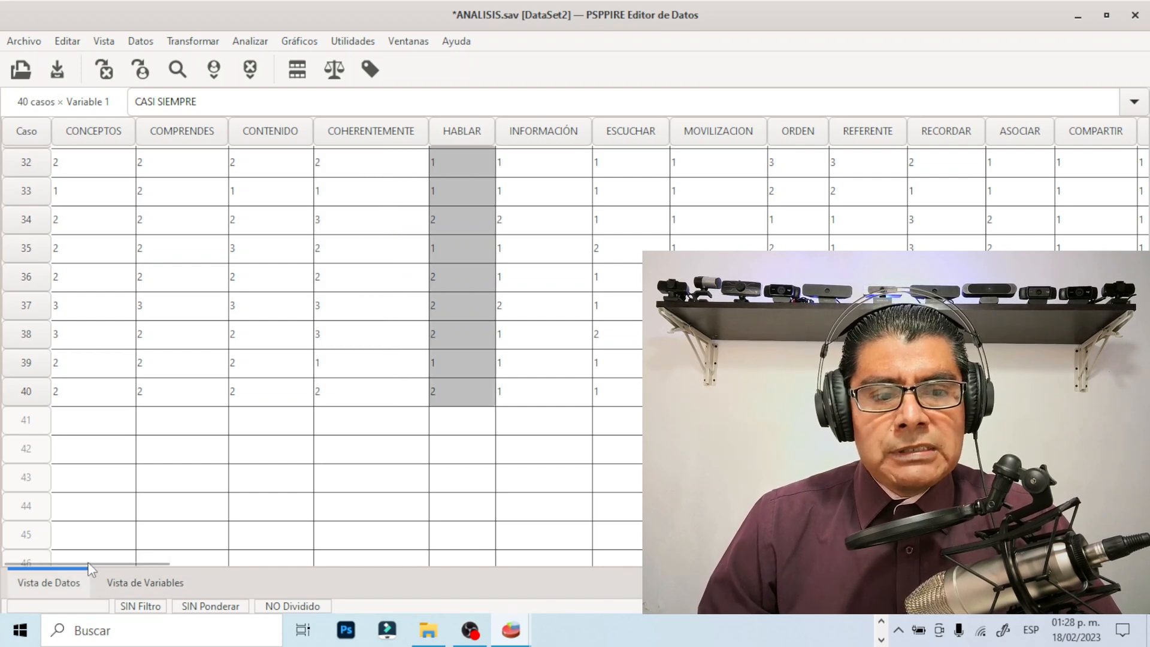
# Inspect the EDAD and SEXO answers of cases 32 and 33 among the last variables of ANALISIS.sav
pyautogui.moveTo(82, 562); pyautogui.dragTo(953, 560)
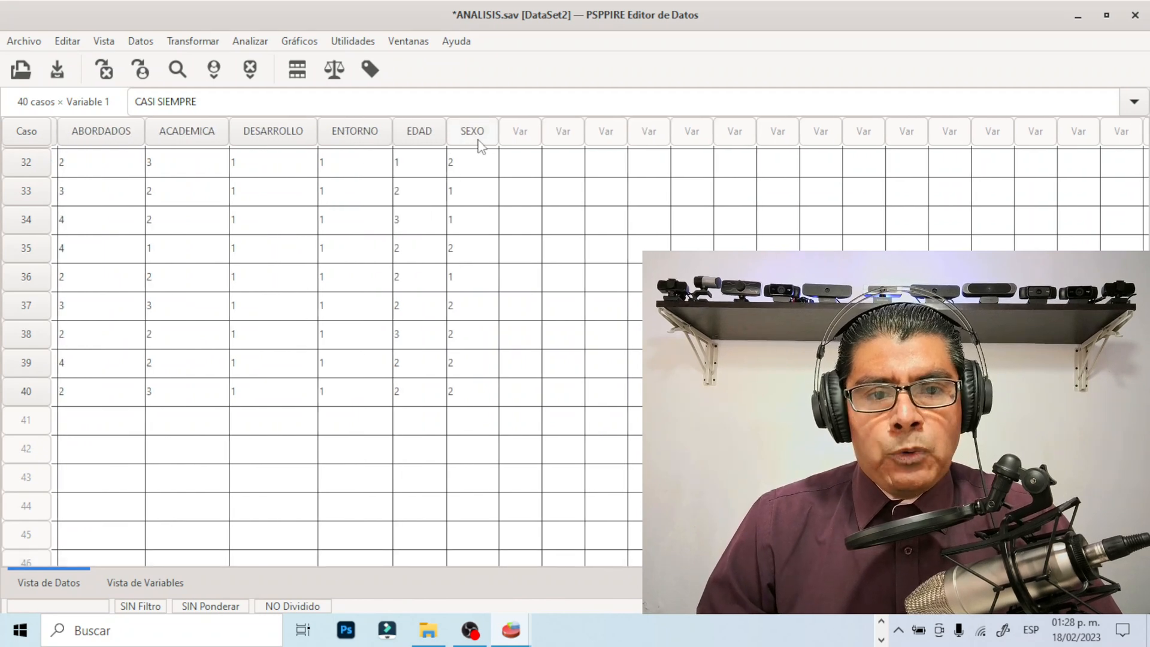
pyautogui.click(400, 168)
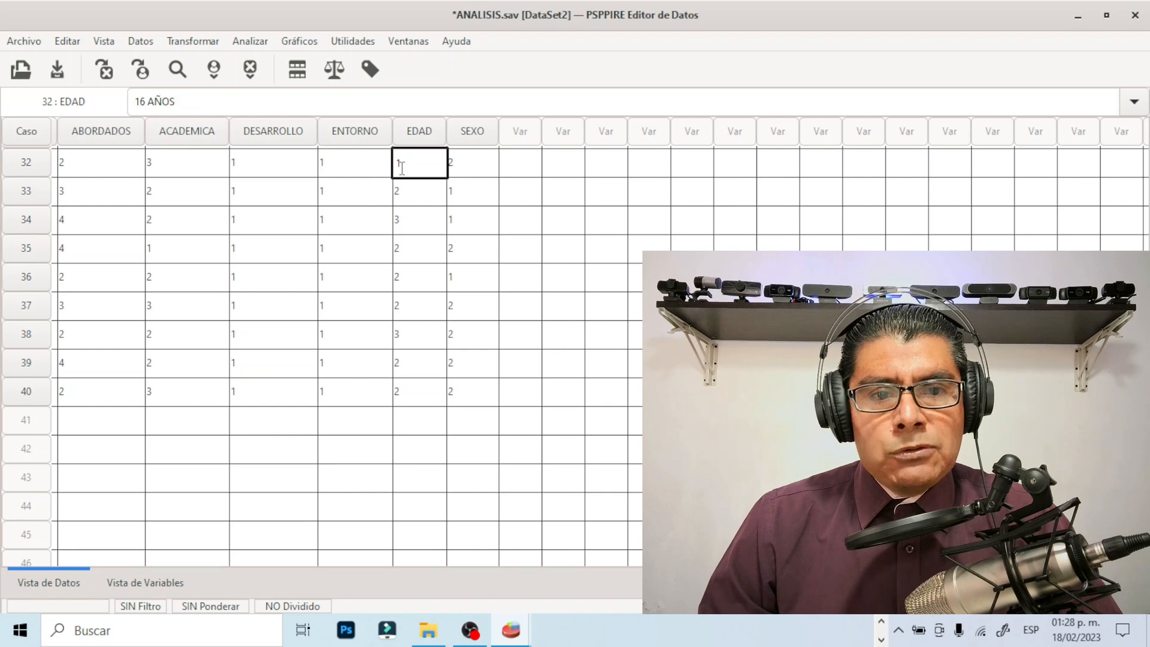
pyautogui.click(465, 168)
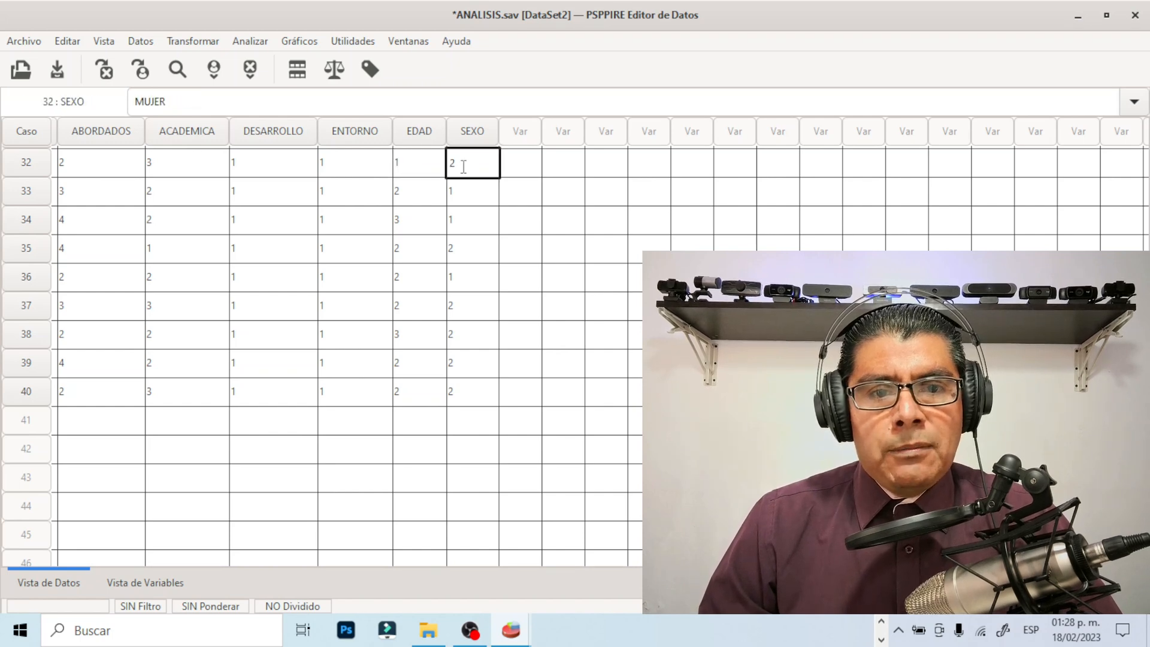
pyautogui.click(411, 163)
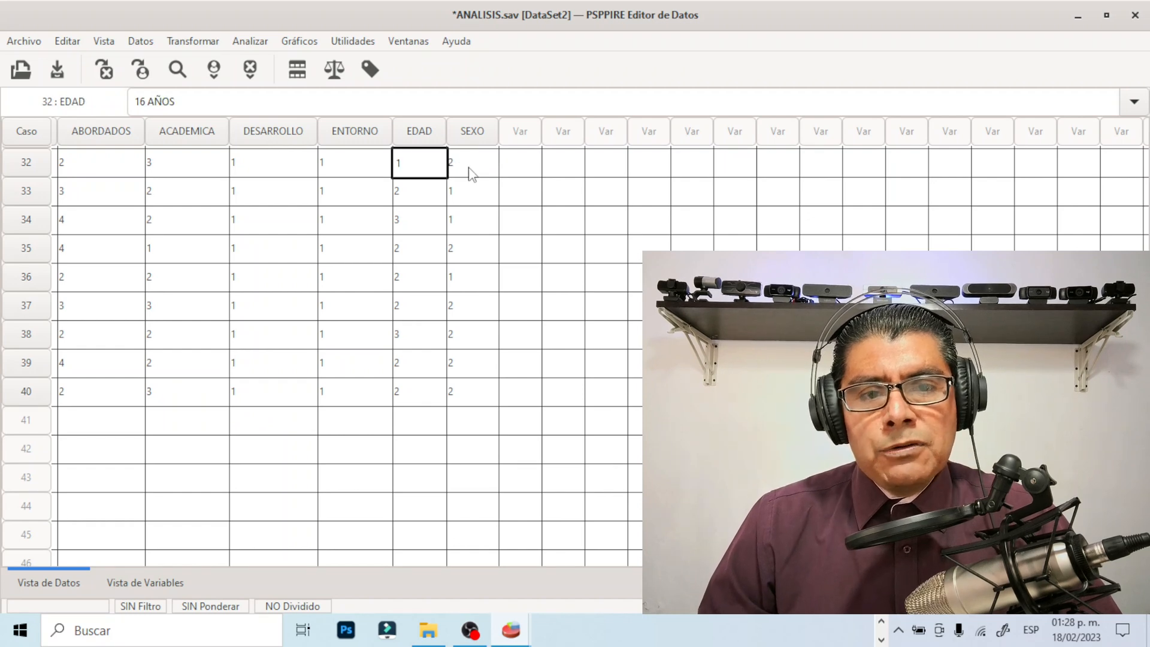
pyautogui.click(471, 170)
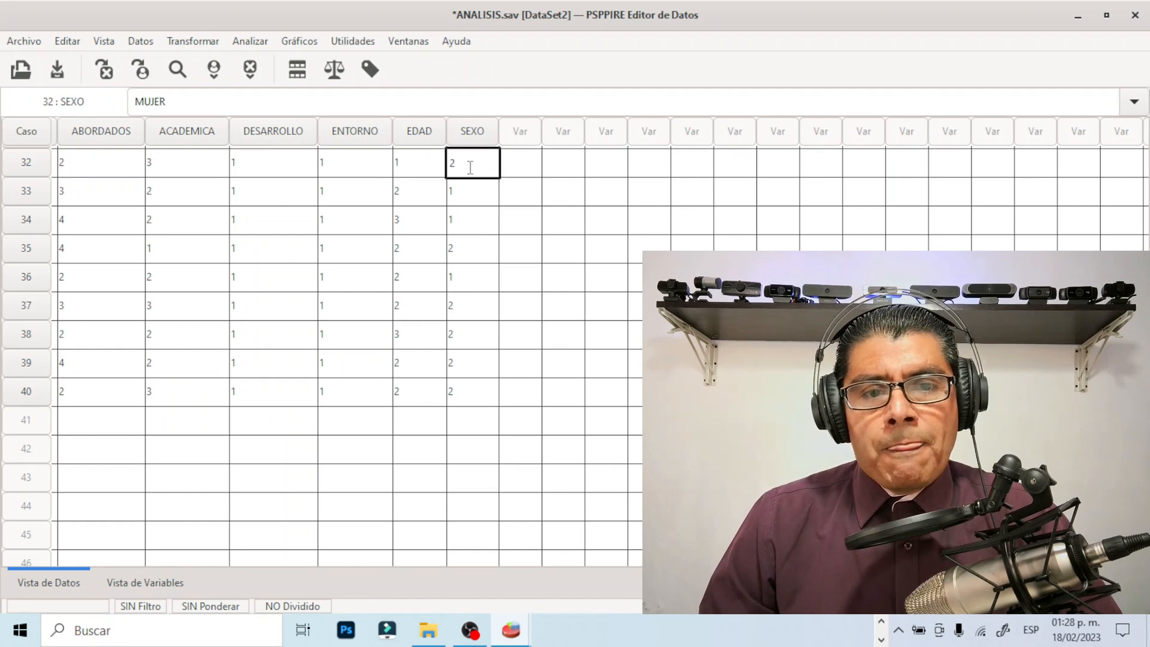
pyautogui.click(425, 192)
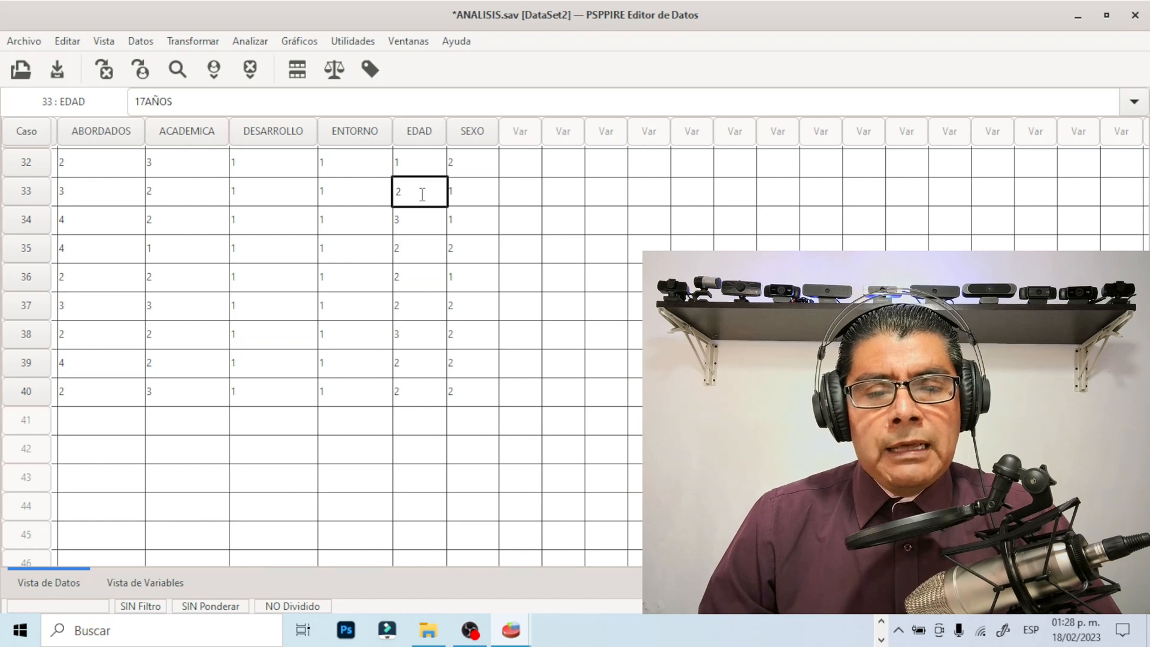
pyautogui.click(478, 197)
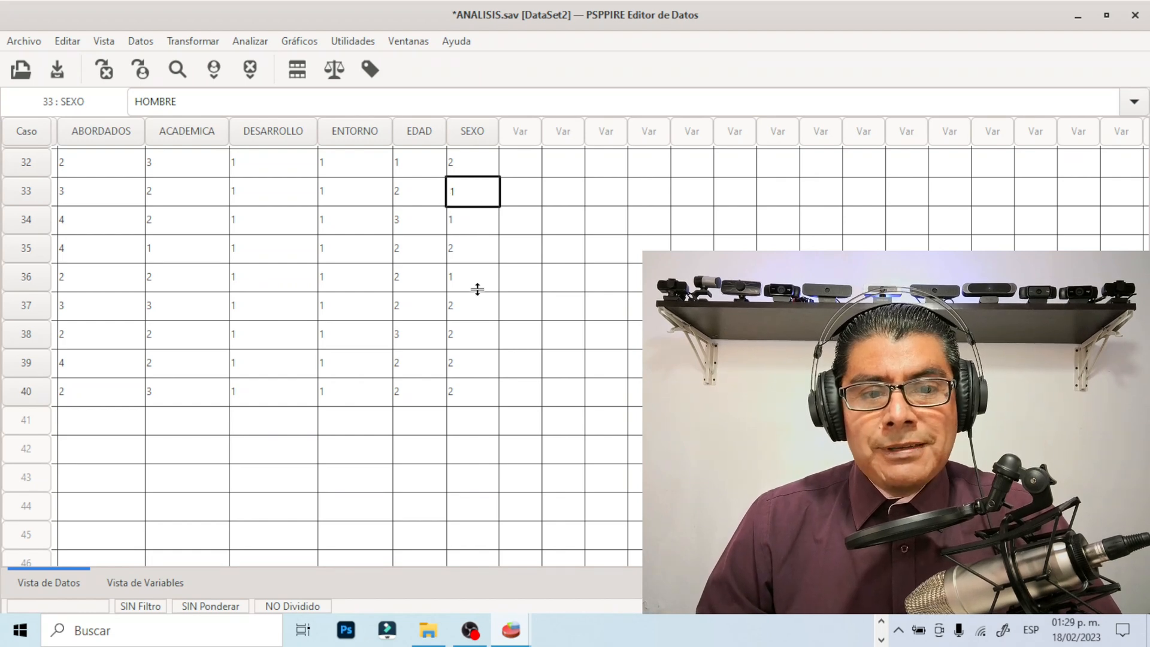
# Look back through the ANALISIS.sav records up to the first case and the first variable, CONCEPTOS
pyautogui.scroll(10, 477, 290)
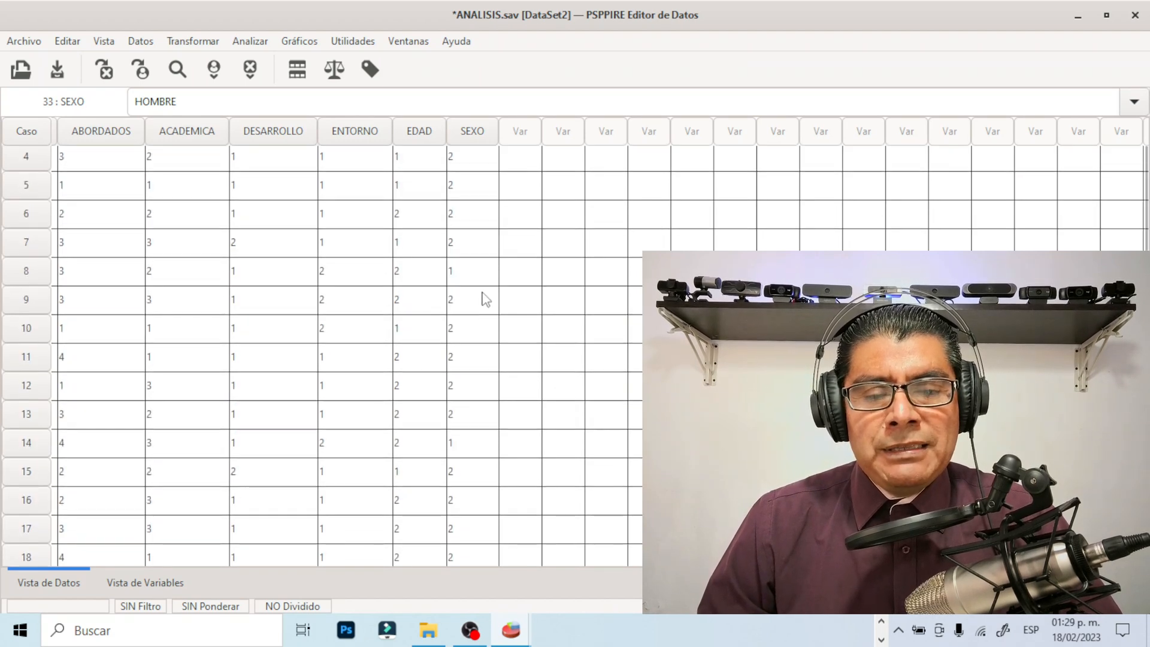
pyautogui.scroll(1, 485, 298)
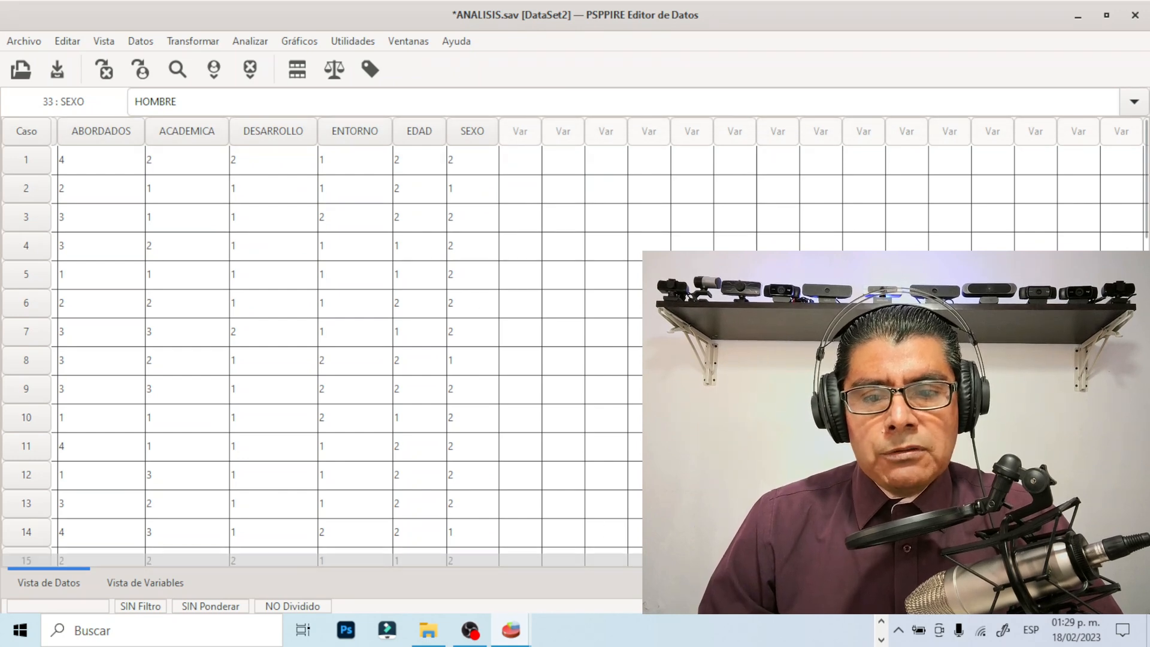
pyautogui.hscroll(-1, 524, 160)
pyautogui.hscroll(-15, 451, 569)
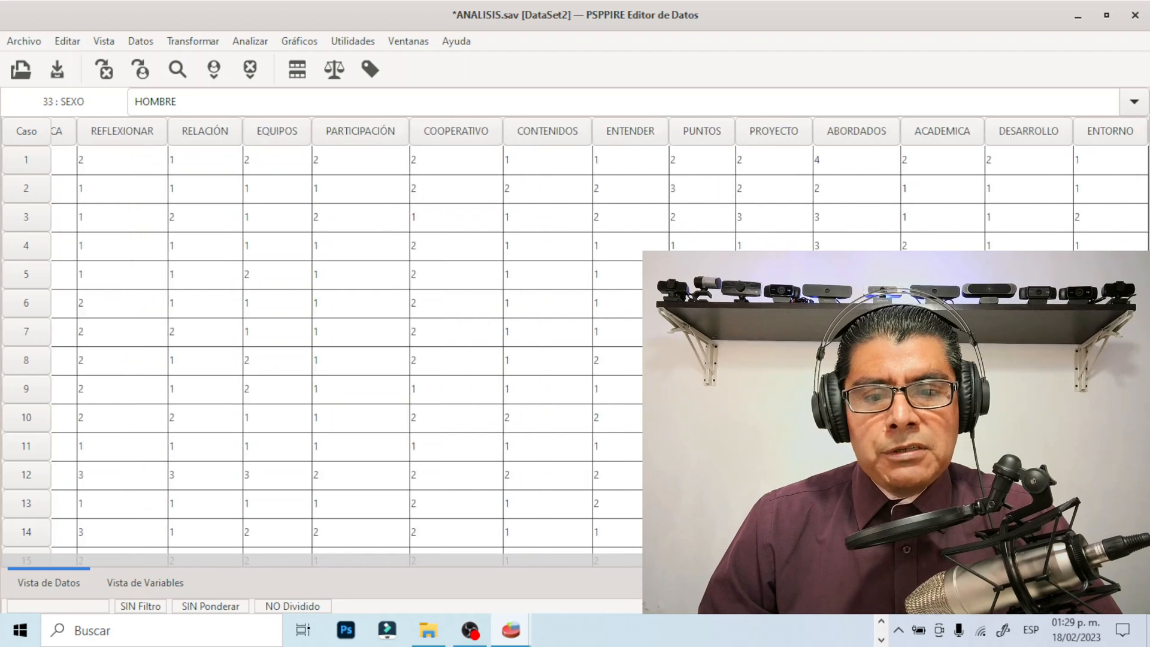
pyautogui.hscroll(-10, 114, 560)
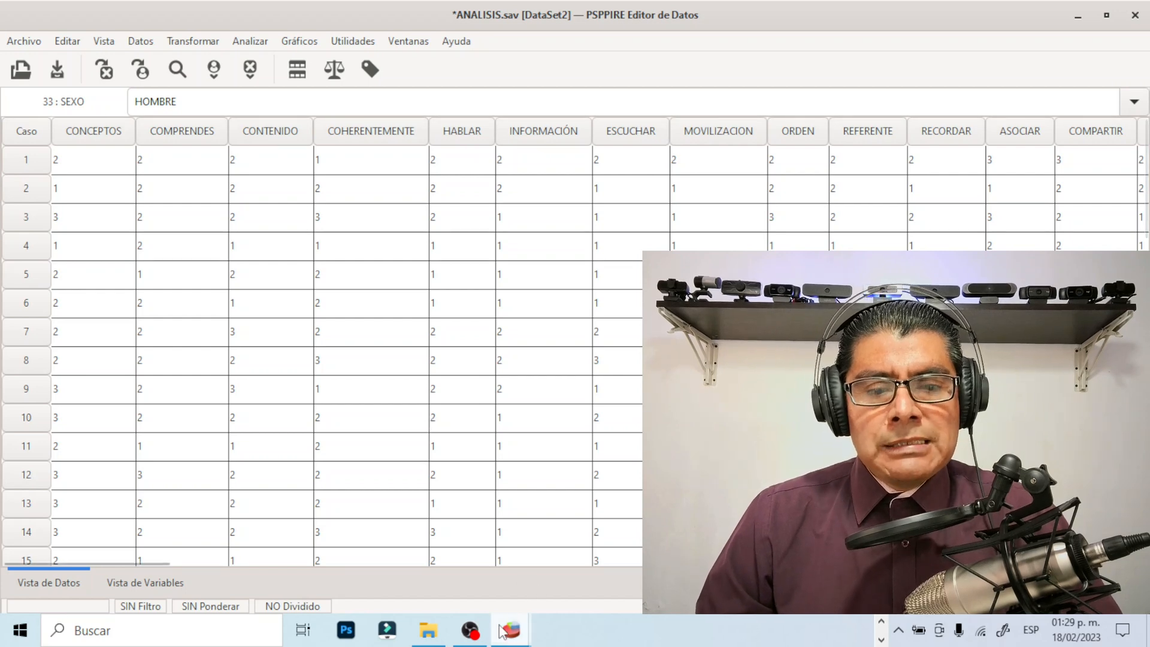
# Switch to the DataSet1 editor window and review the available statistical analysis commands without running any
pyautogui.moveTo(508, 637)
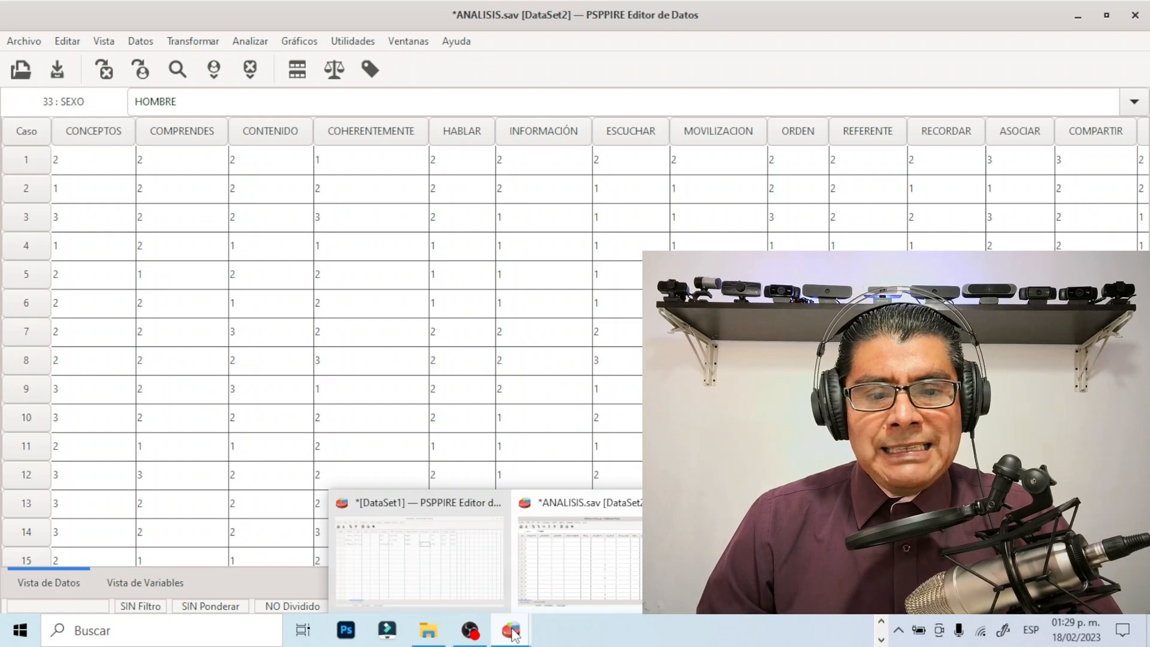
pyautogui.click(465, 563)
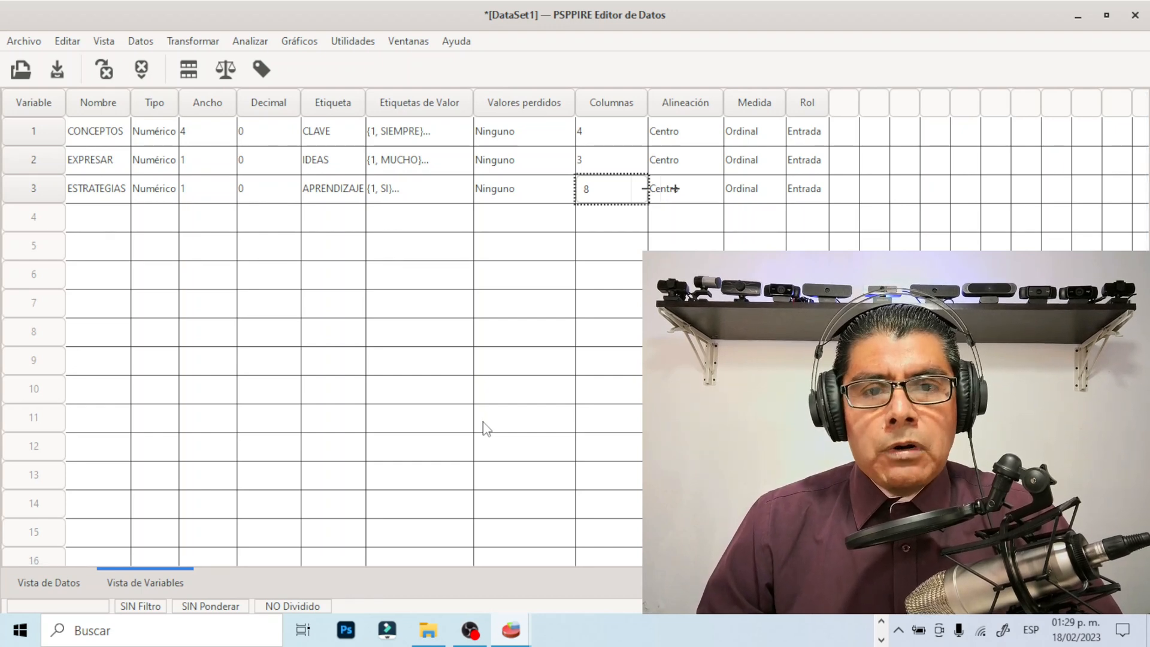
pyautogui.click(256, 48)
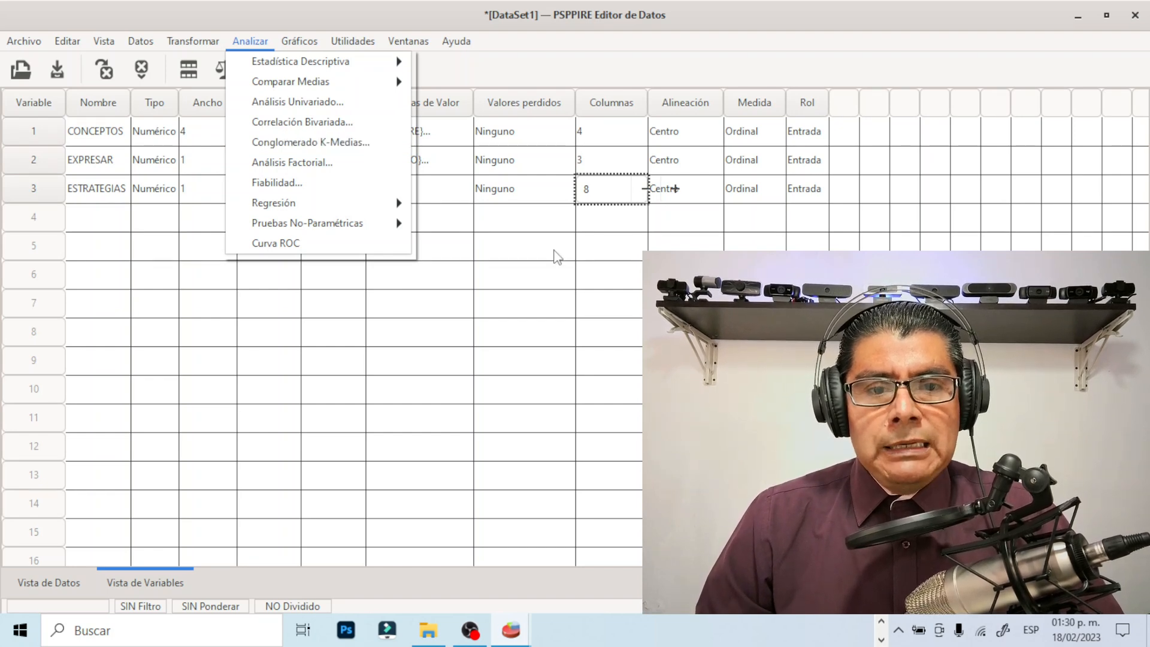
pyautogui.click(553, 249)
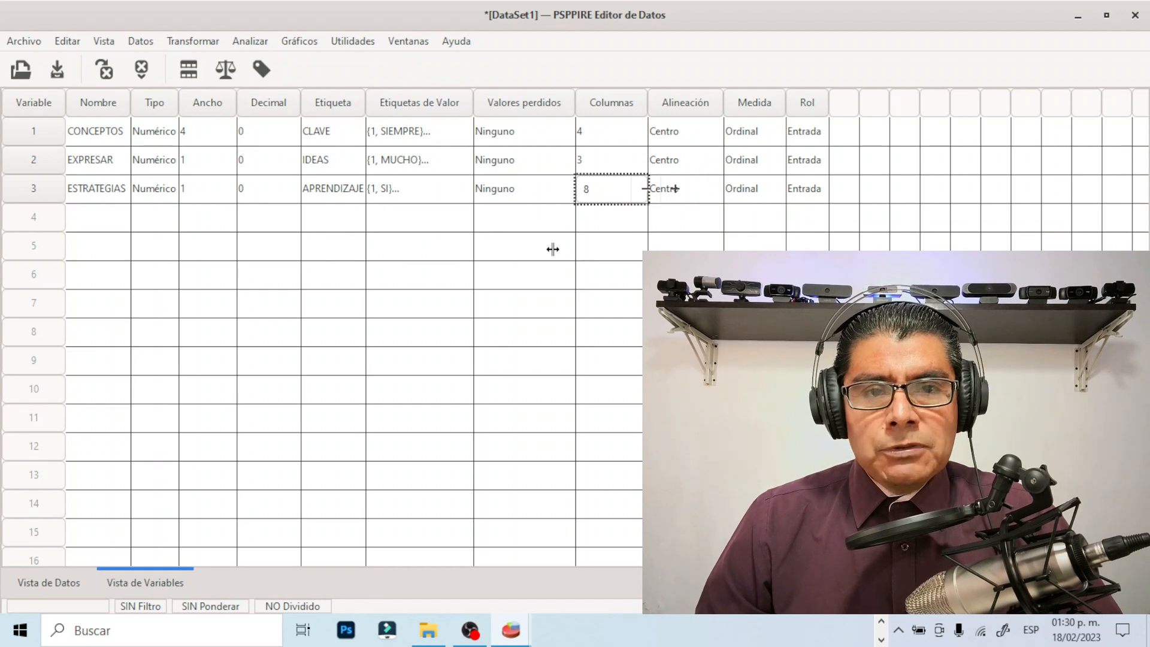